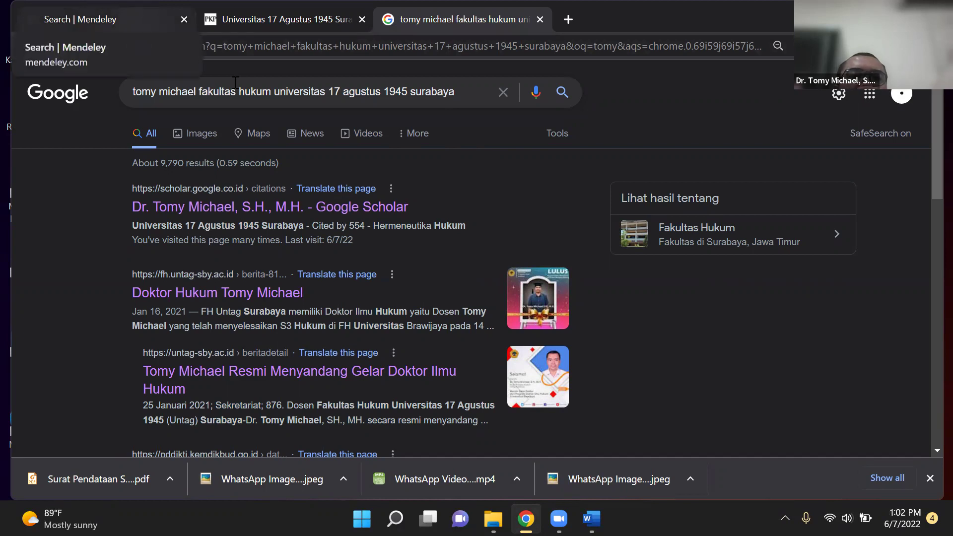
Switch to the Mendeley search page and sign out of the current account
key("ctrl+1")
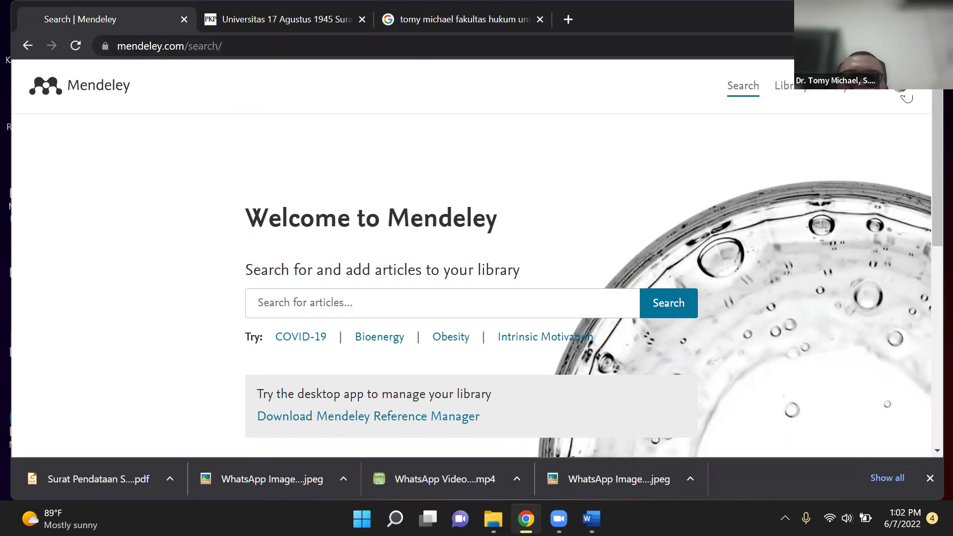
left_click(893, 89)
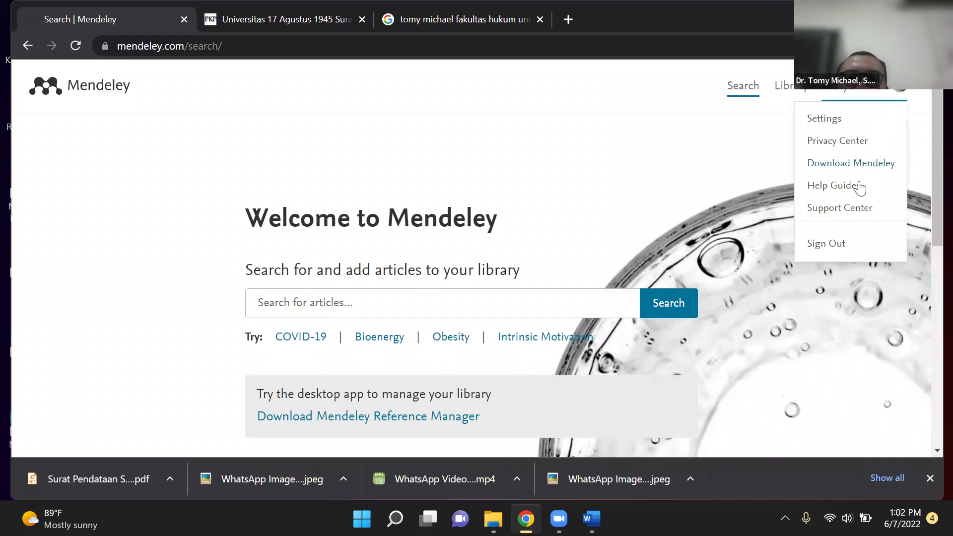
left_click(838, 246)
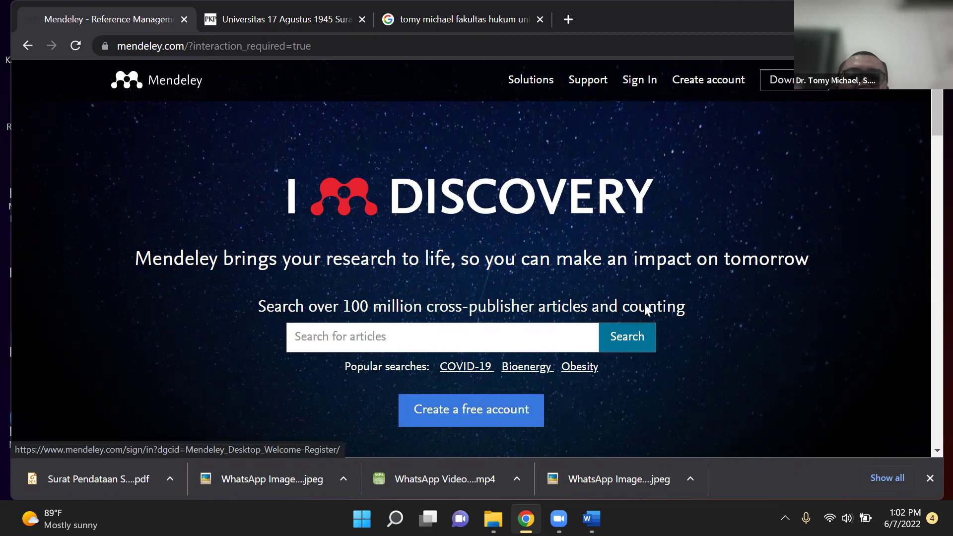
Open the Mendeley Reference Manager download page in a separate tab, and sign back in to Mendeley with the prefilled account credentials
right_click(796, 96)
left_click(766, 97)
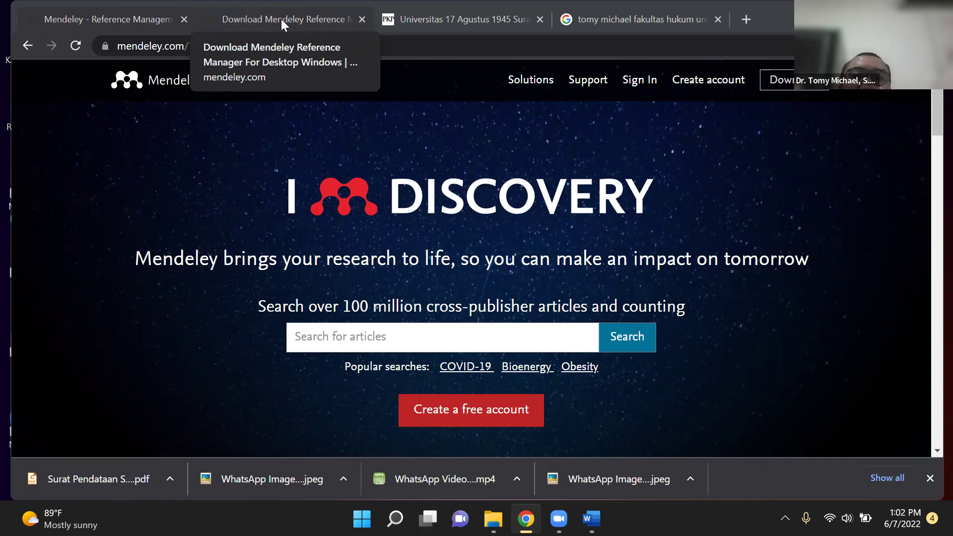
left_click(640, 84)
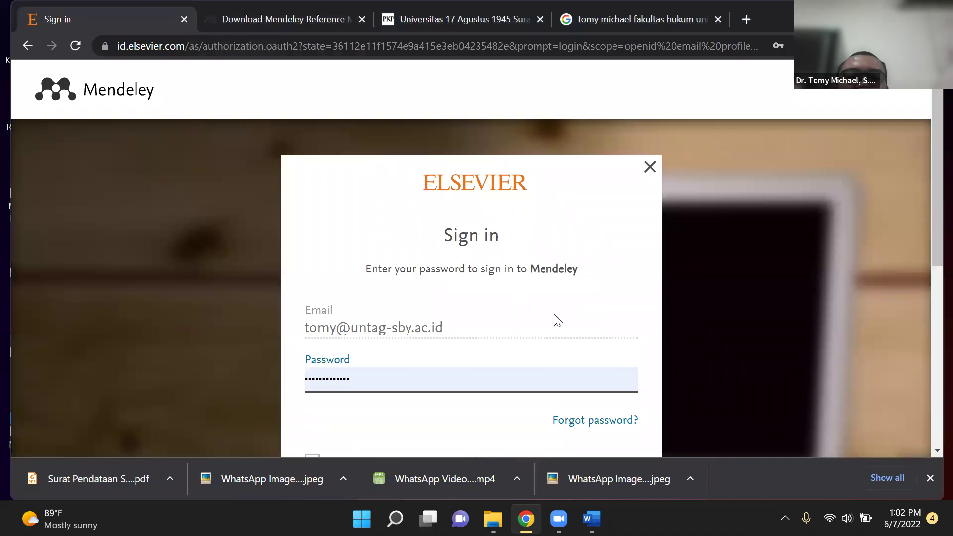
scroll(553, 319, "down", 2)
left_click(491, 432)
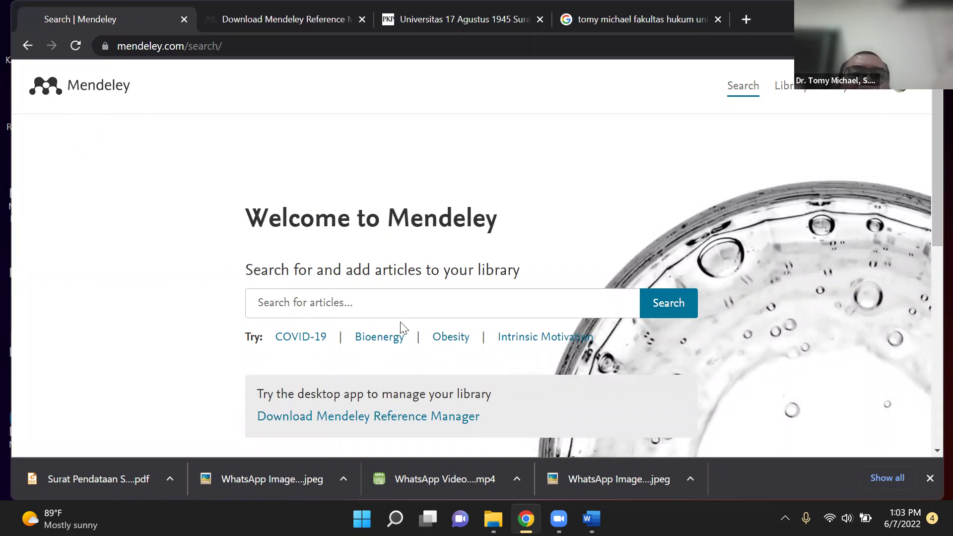
Review the Mendeley Reference Manager download page and download the Windows installer
left_click(264, 14)
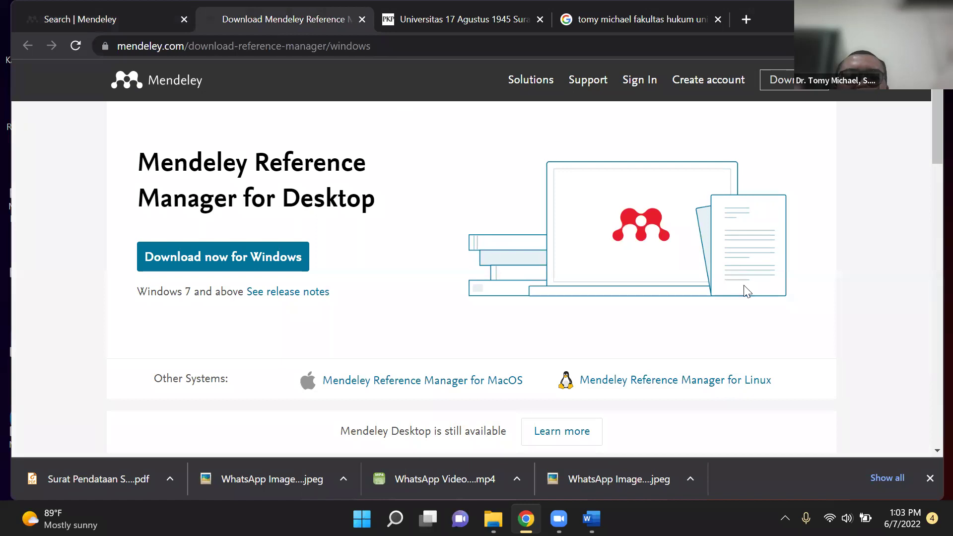
scroll(746, 292, "down", 3)
scroll(747, 291, "down", 3)
scroll(746, 291, "up", 5)
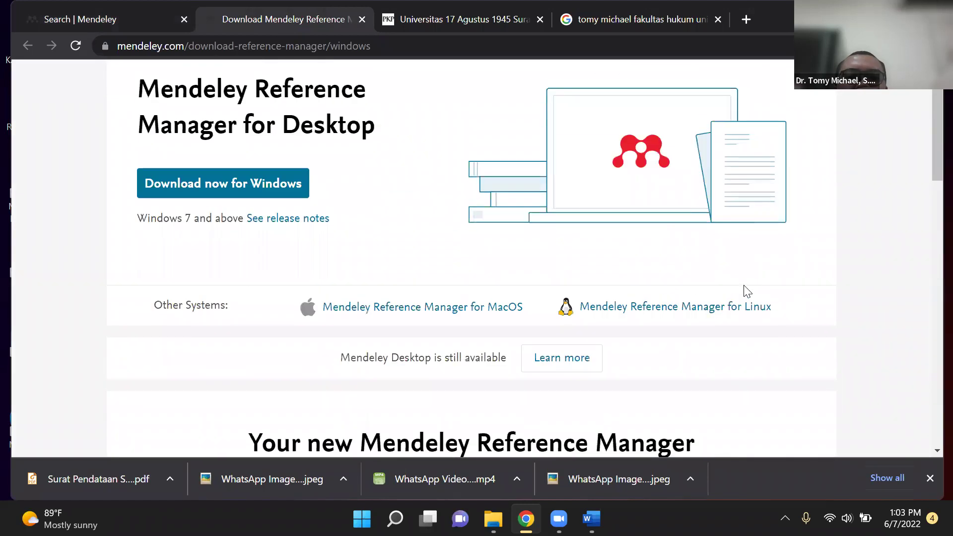
scroll(746, 291, "up", 1)
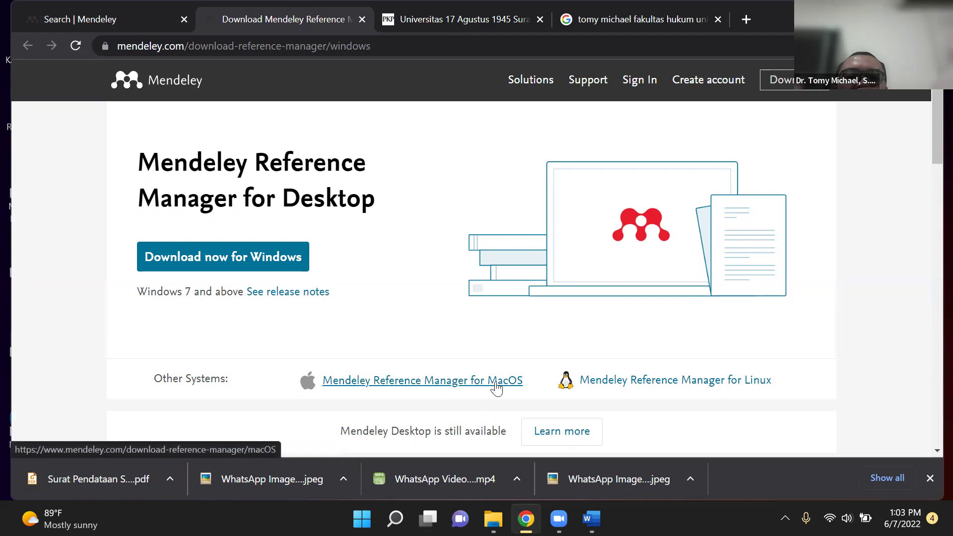
scroll(484, 358, "down", 3)
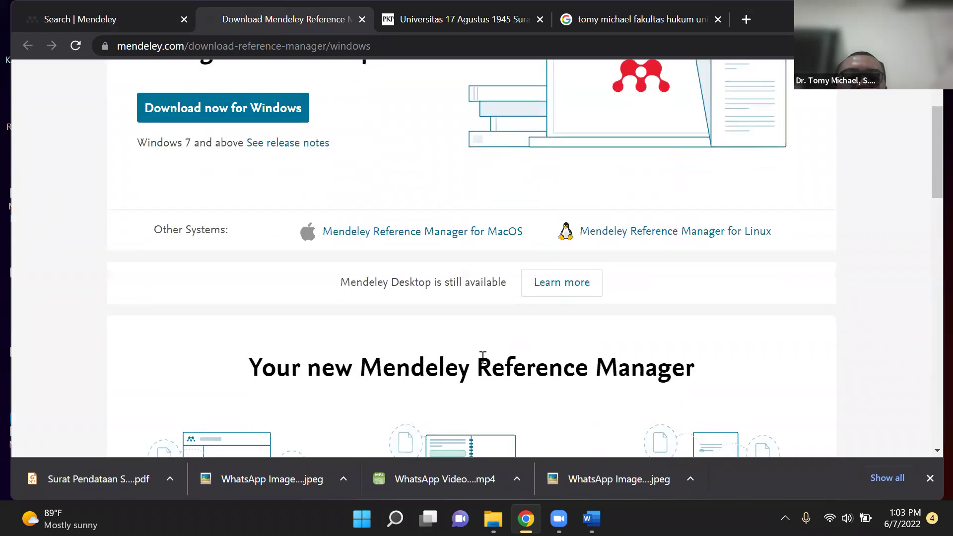
scroll(483, 358, "down", 10)
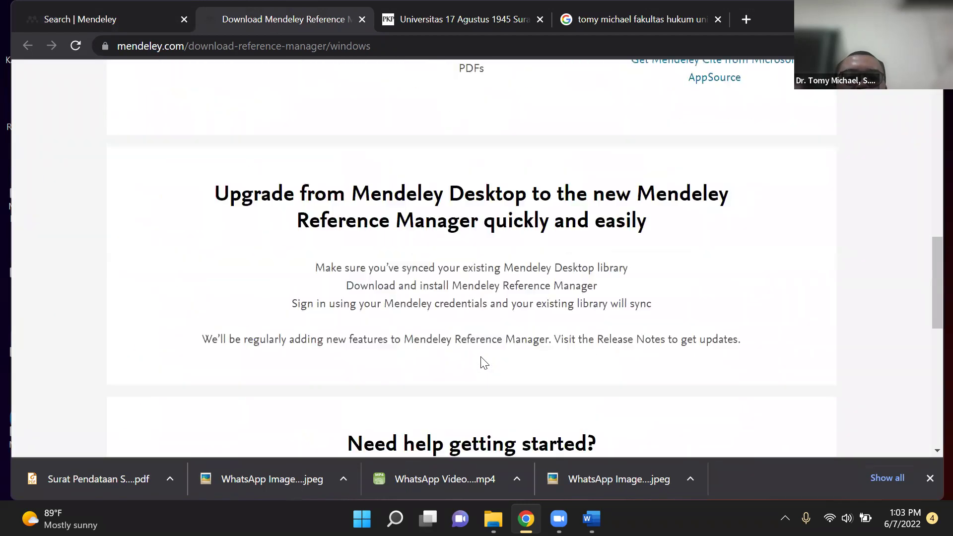
scroll(484, 364, "down", 6)
scroll(481, 362, "up", 4)
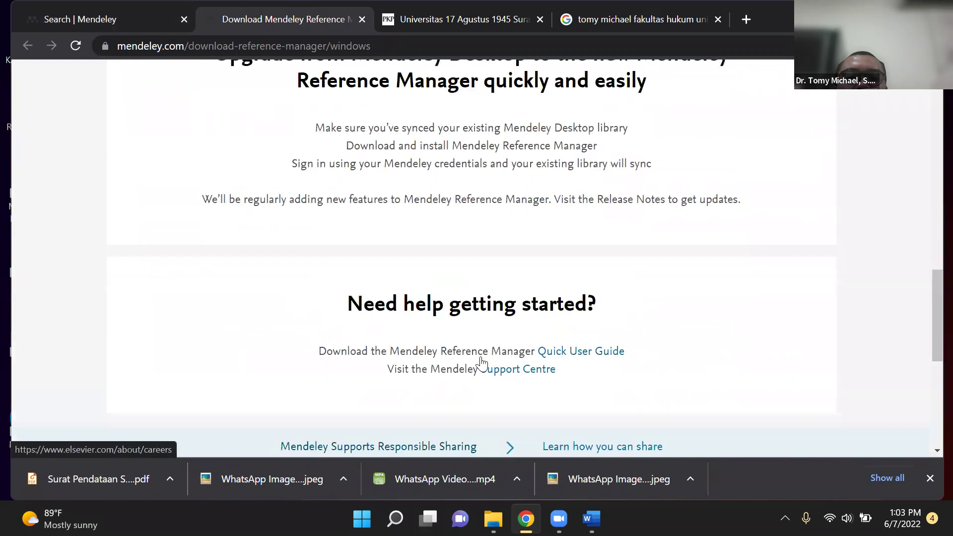
scroll(482, 360, "up", 10)
left_click(277, 108)
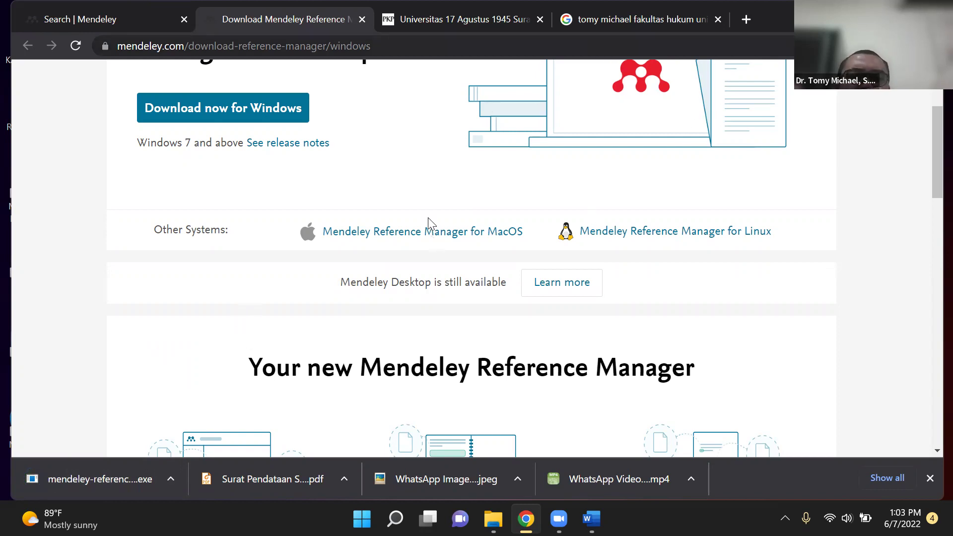
View the account menu on the Mendeley search page, and return to the Reference Manager download page
scroll(84, 25, "up", 3)
left_click(82, 20)
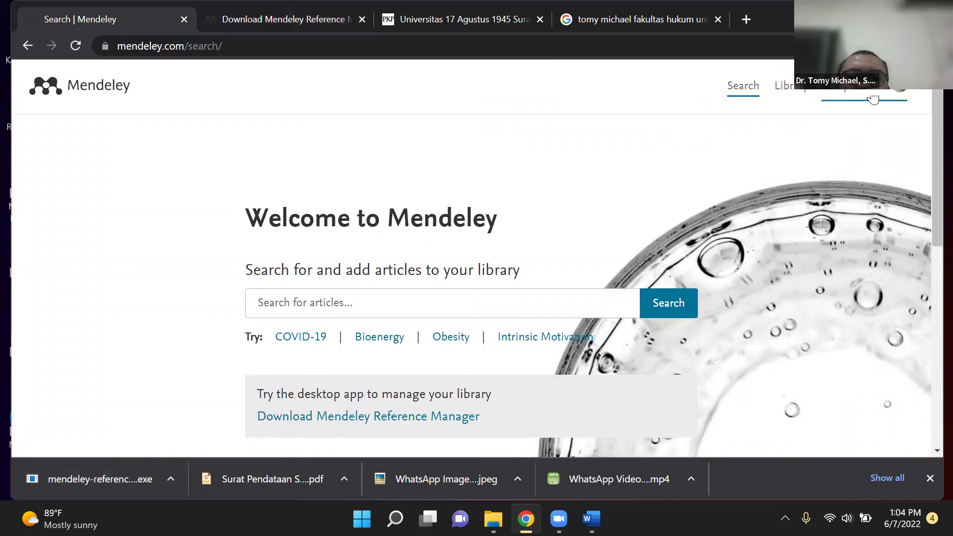
left_click(872, 98)
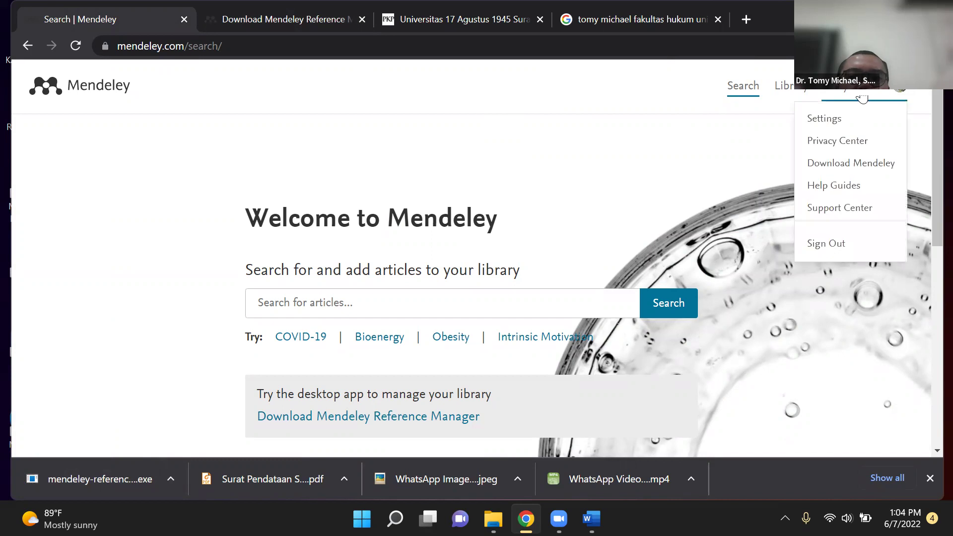
left_click(305, 20)
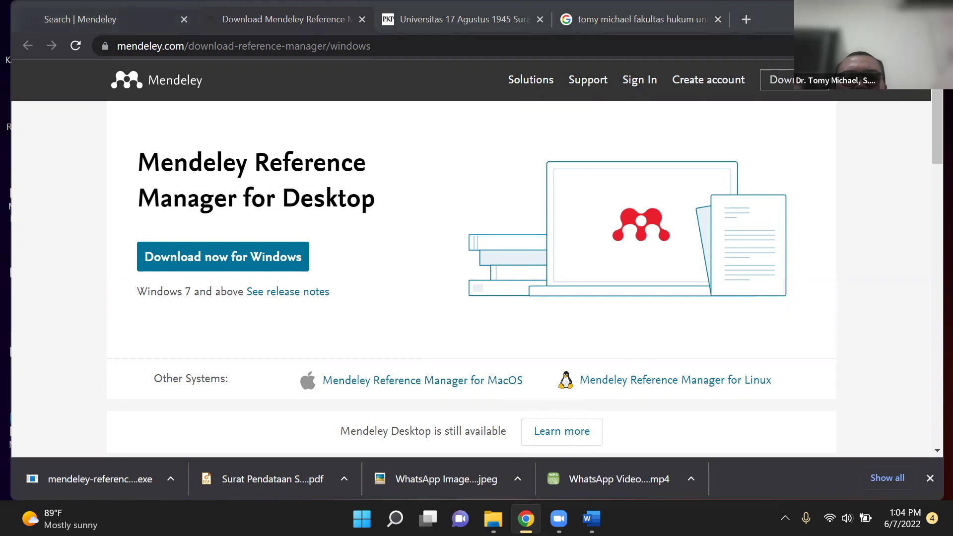
Switch to Word and open Mendeley Cite in the RMRJ - Copy.docx document
left_click(601, 506)
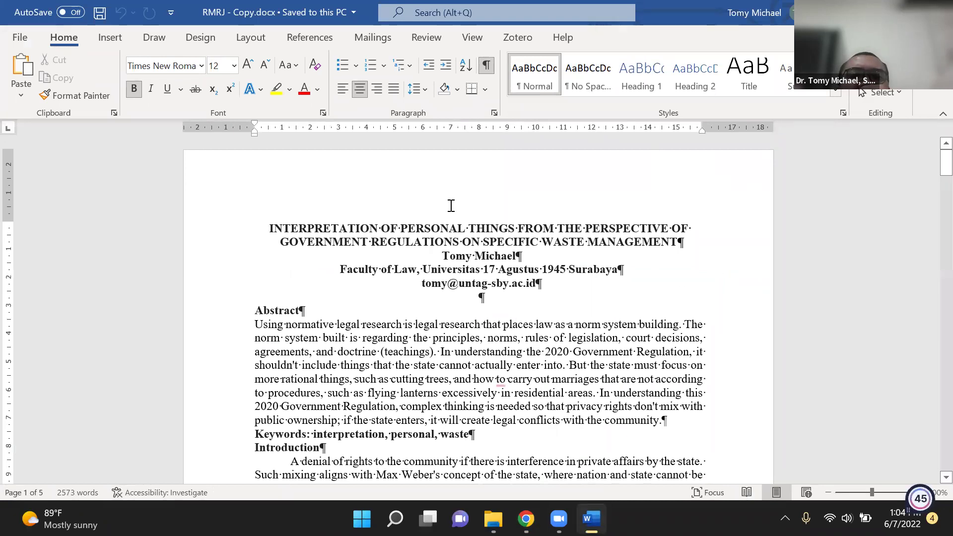
left_click(313, 40)
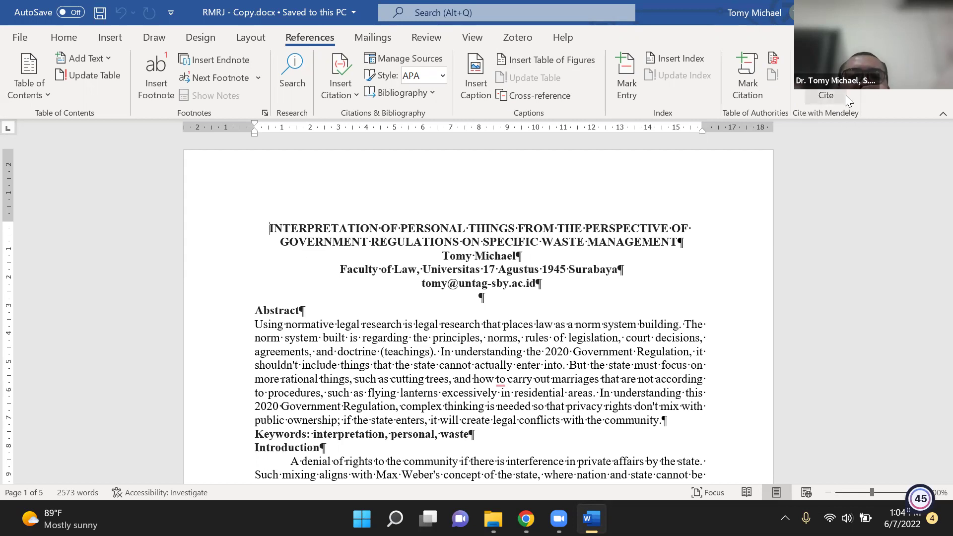
left_click(825, 96)
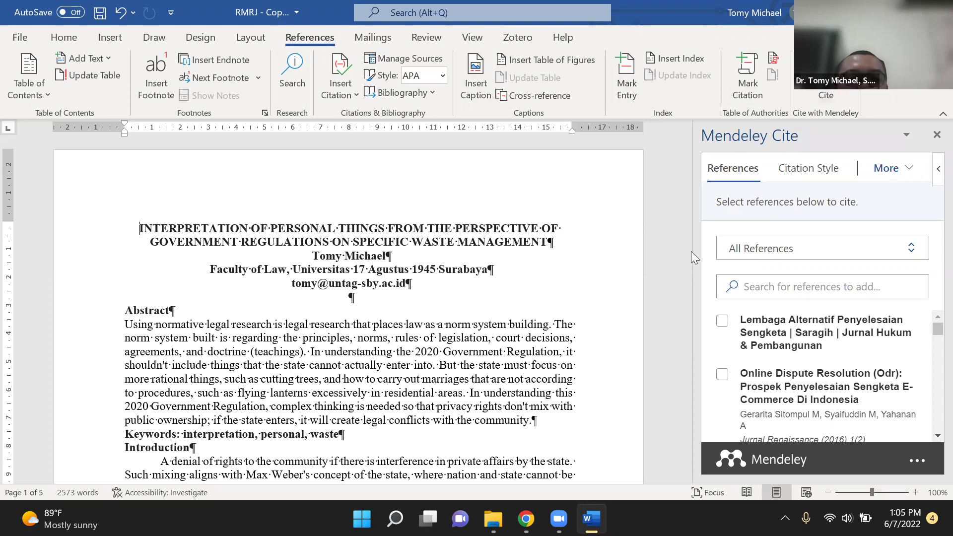
Switch to Chrome, open Mendeley's support guides and look through the available help guide topics
left_click(525, 518)
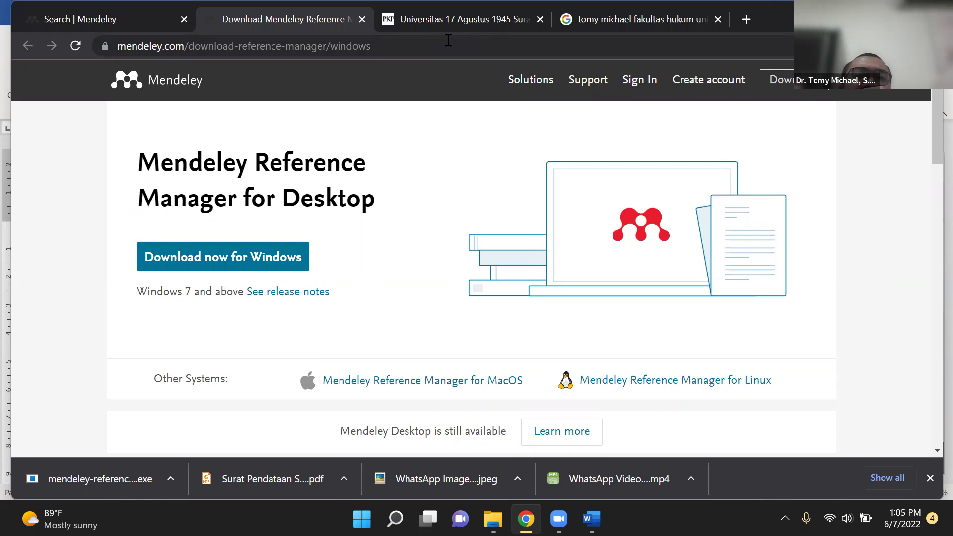
left_click(583, 82)
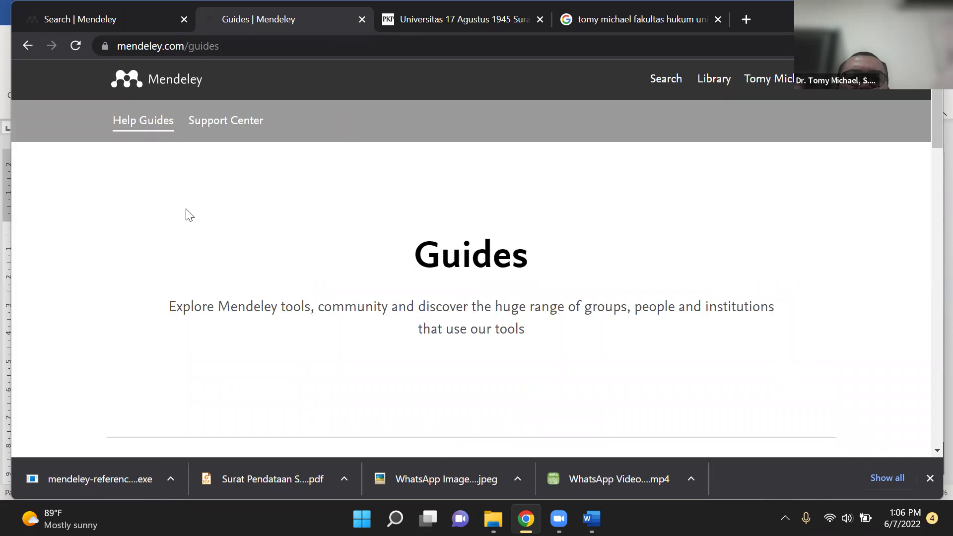
scroll(186, 213, "down", 8)
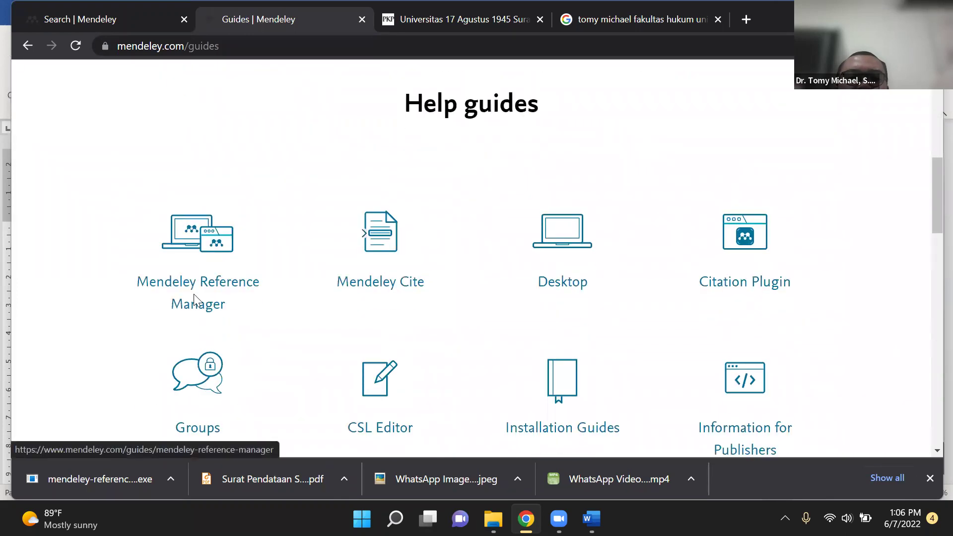
scroll(566, 314, "down", 2)
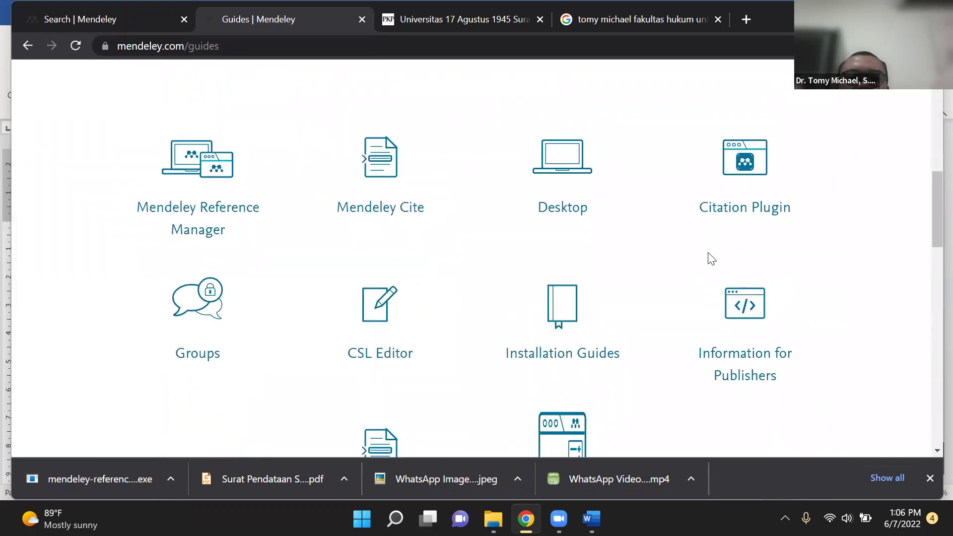
scroll(715, 255, "down", 3)
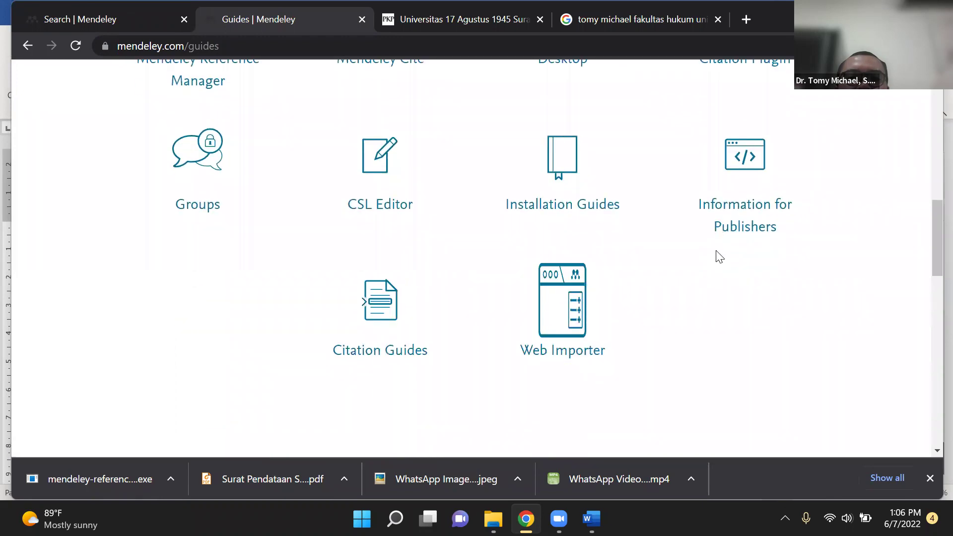
scroll(717, 258, "down", 1)
scroll(765, 294, "up", 4)
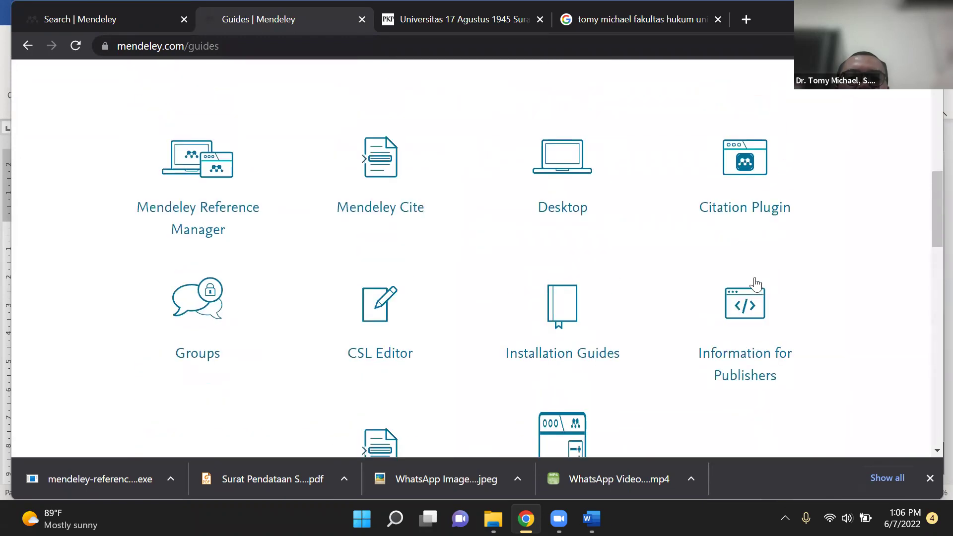
Open the Citation Plugin guide and examine its introduction and chapter list
left_click(739, 214)
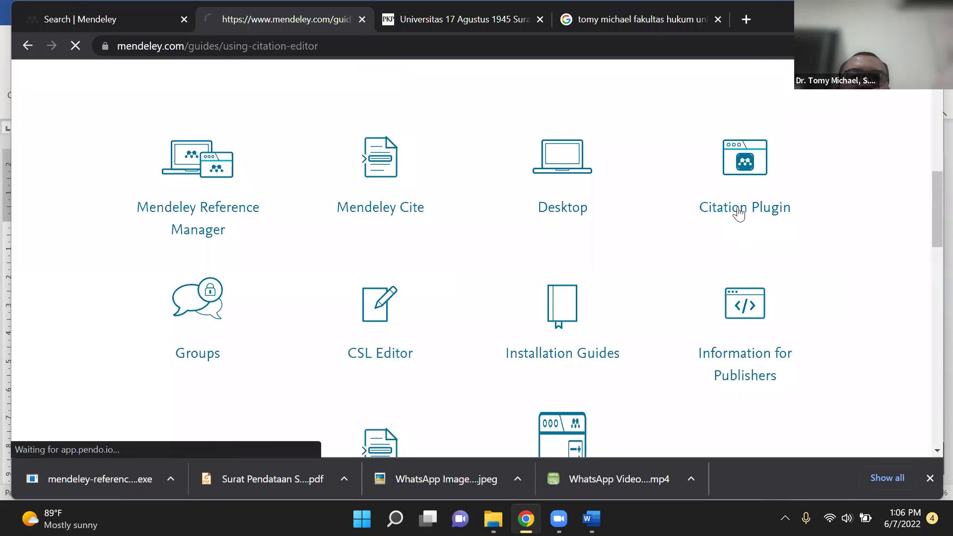
scroll(184, 264, "down", 4)
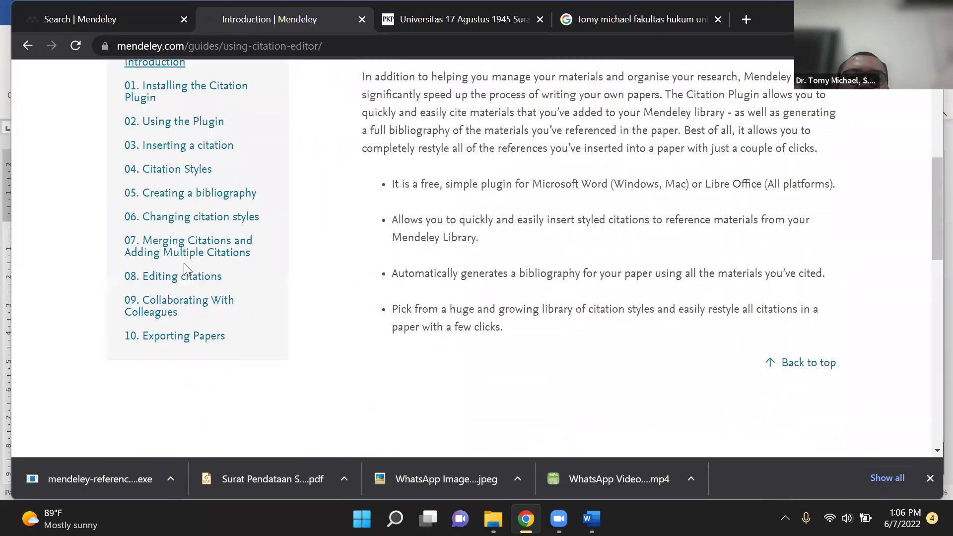
scroll(342, 410, "up", 6)
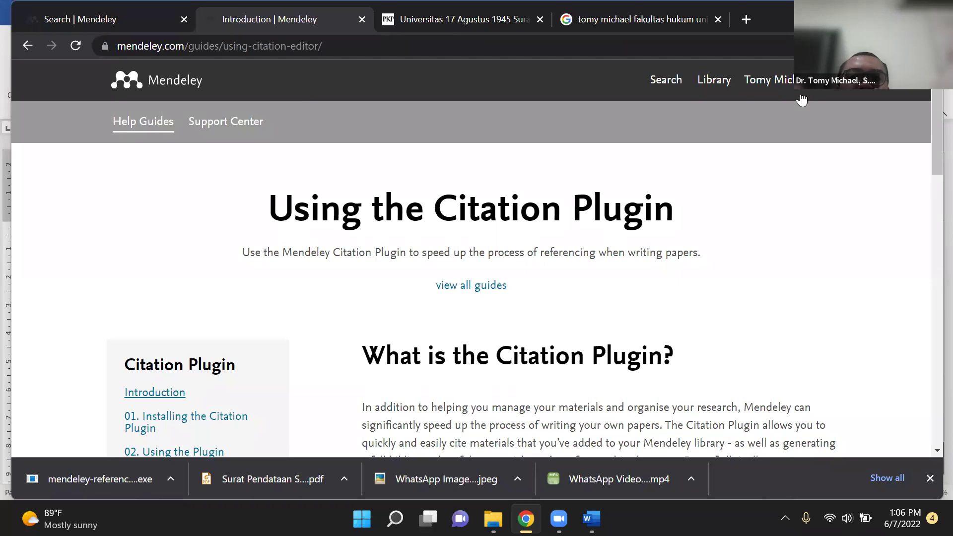
Search Google for "mendeley citation plugin office 365"
left_click(280, 49)
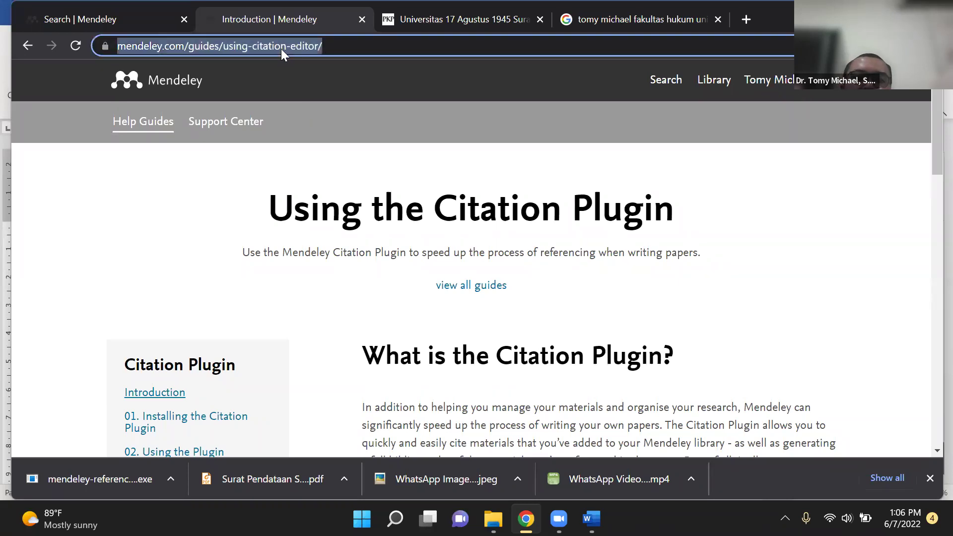
type("mendel")
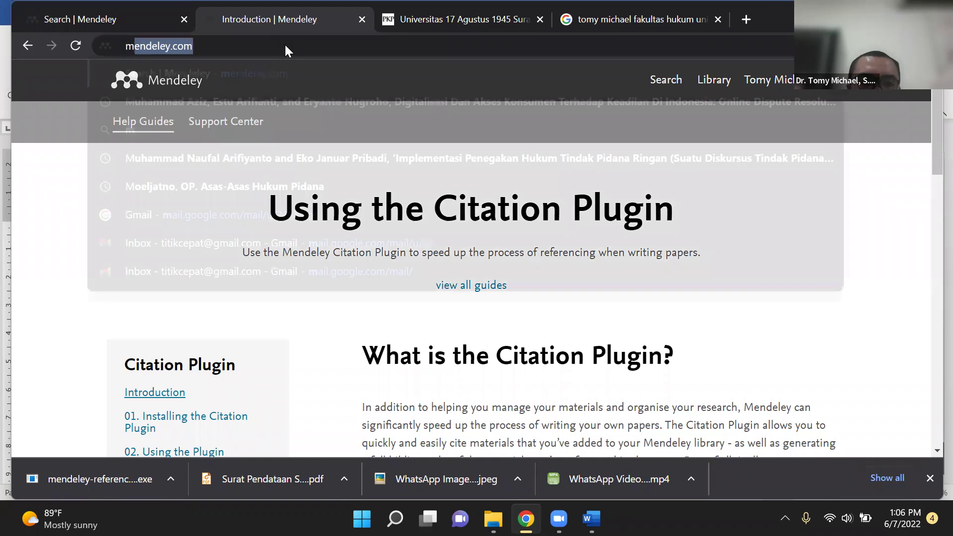
type("ey cite pl")
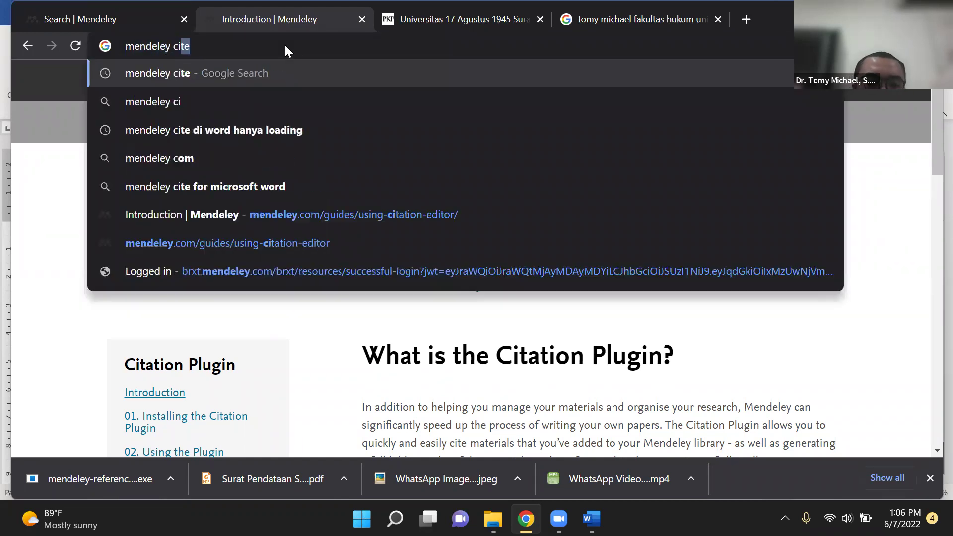
type("u")
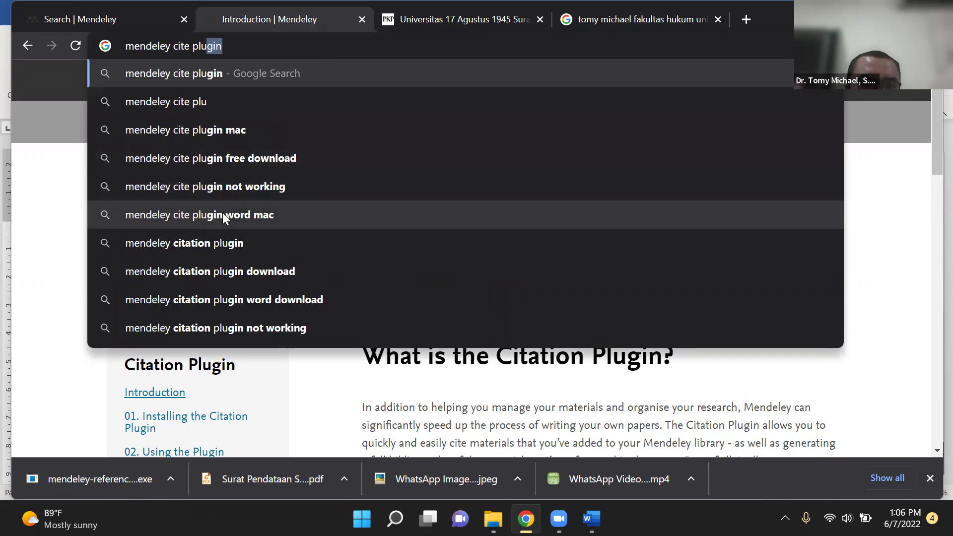
type("gin off")
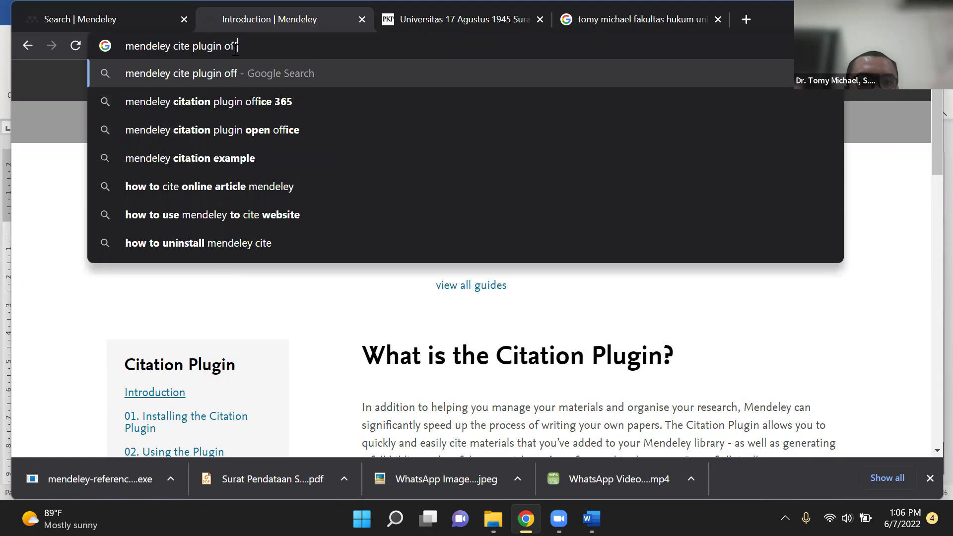
type("ice")
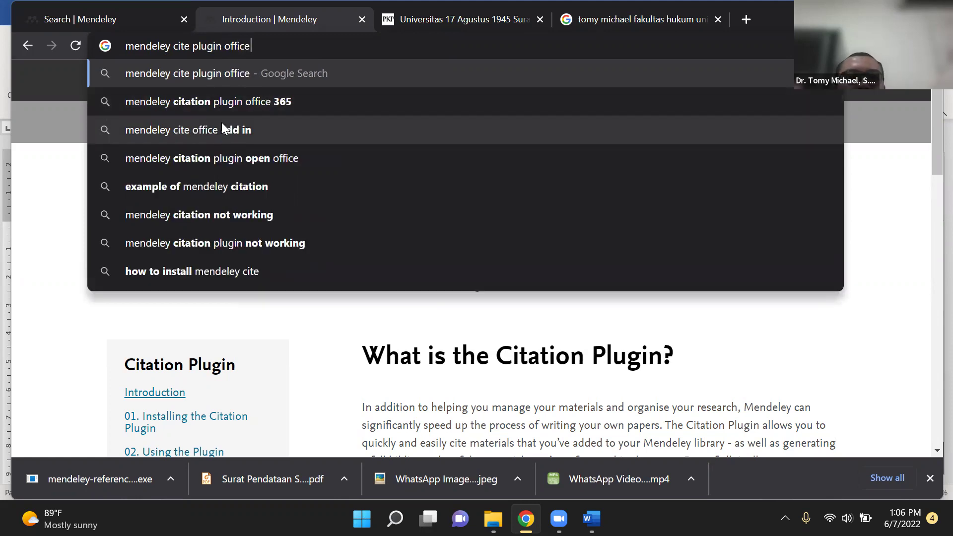
key("Down")
left_click(240, 101)
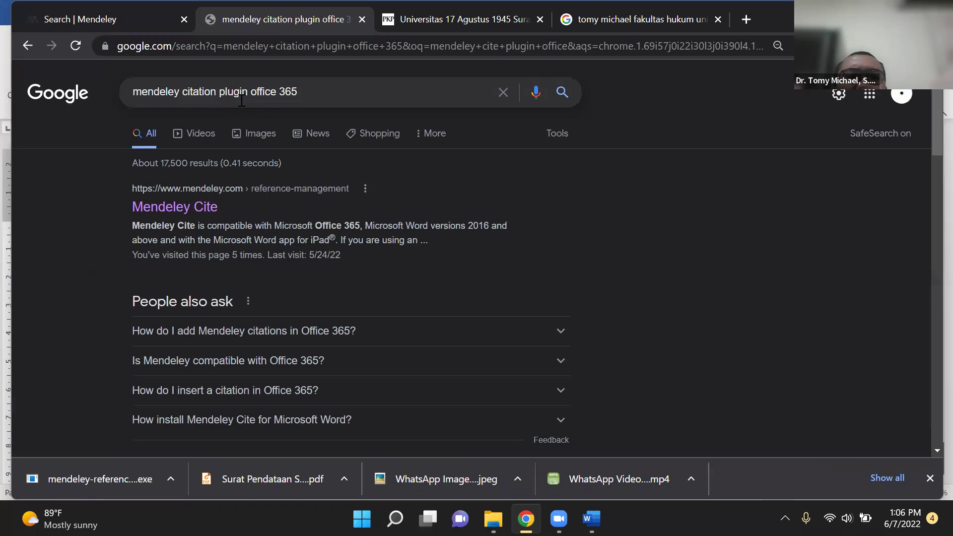
Look through the Google results and open the Mendeley Cite page on mendeley.com
scroll(362, 288, "down", 3)
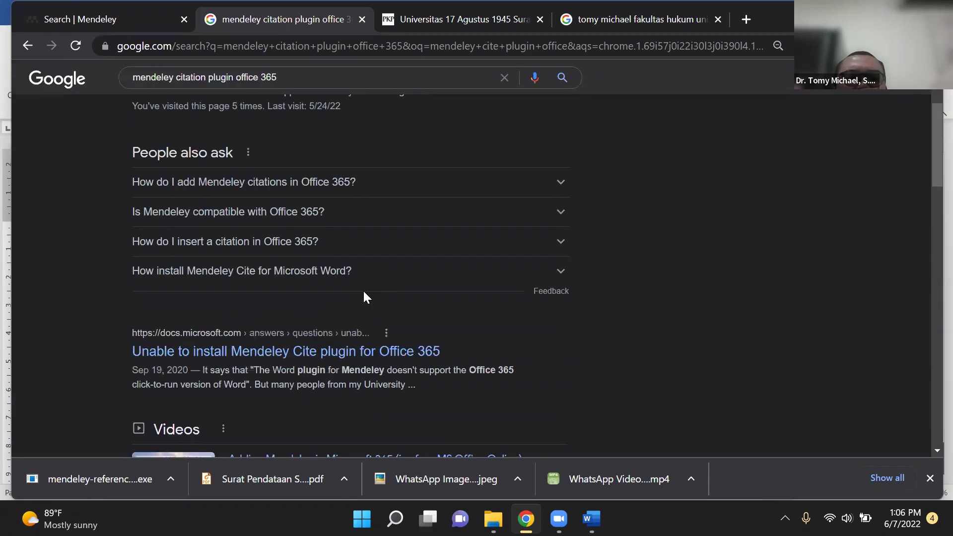
scroll(364, 296, "down", 6)
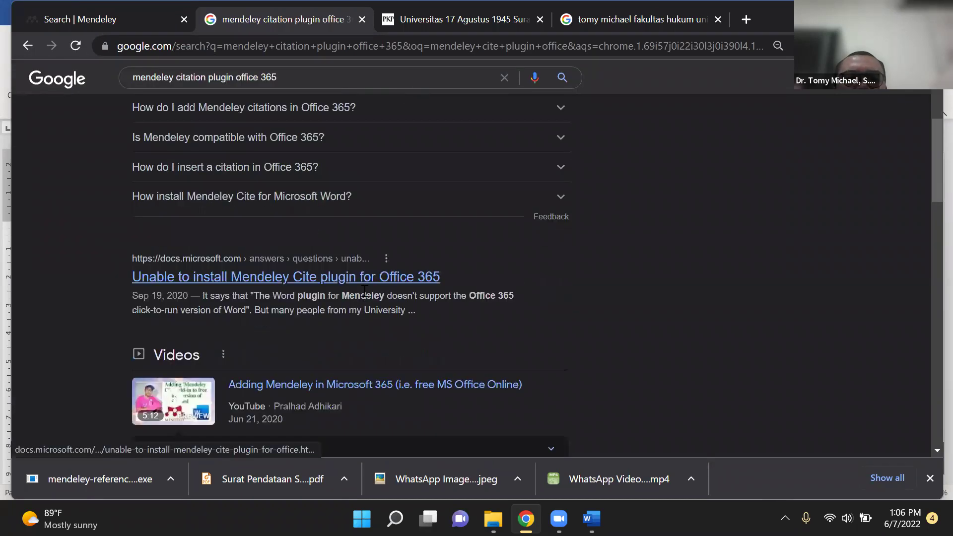
scroll(480, 305, "down", 2)
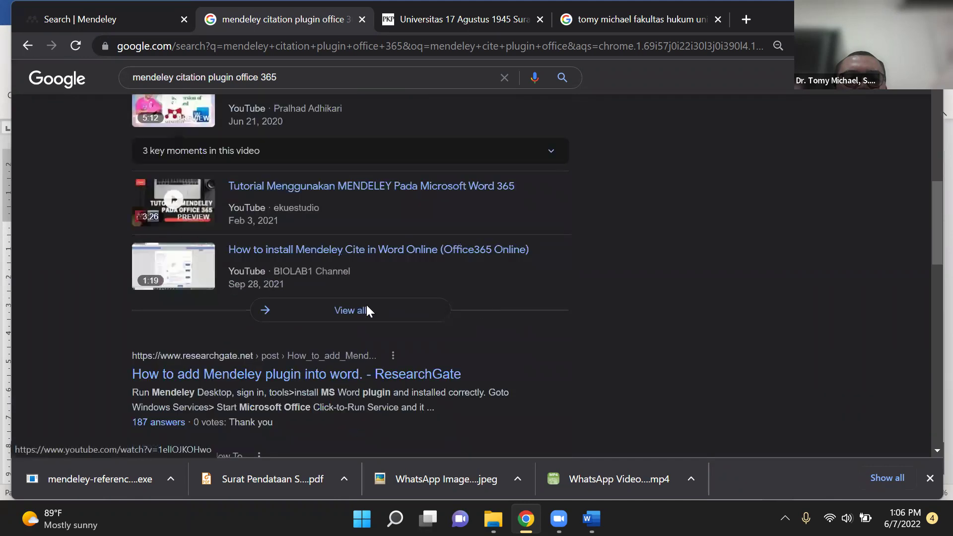
scroll(367, 304, "up", 10)
left_click(199, 209)
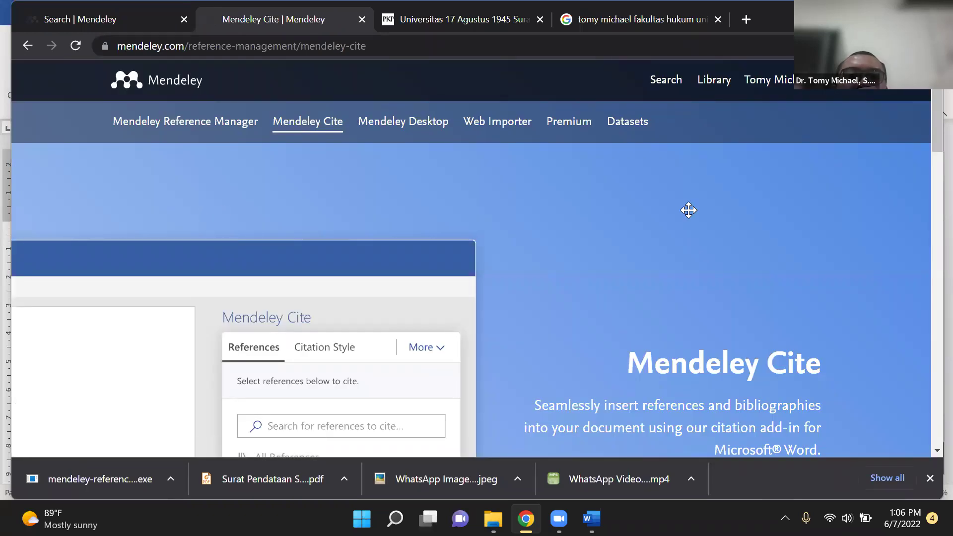
Read through the Mendeley Cite page's introduction and its overview of citing features
scroll(452, 264, "down", 5)
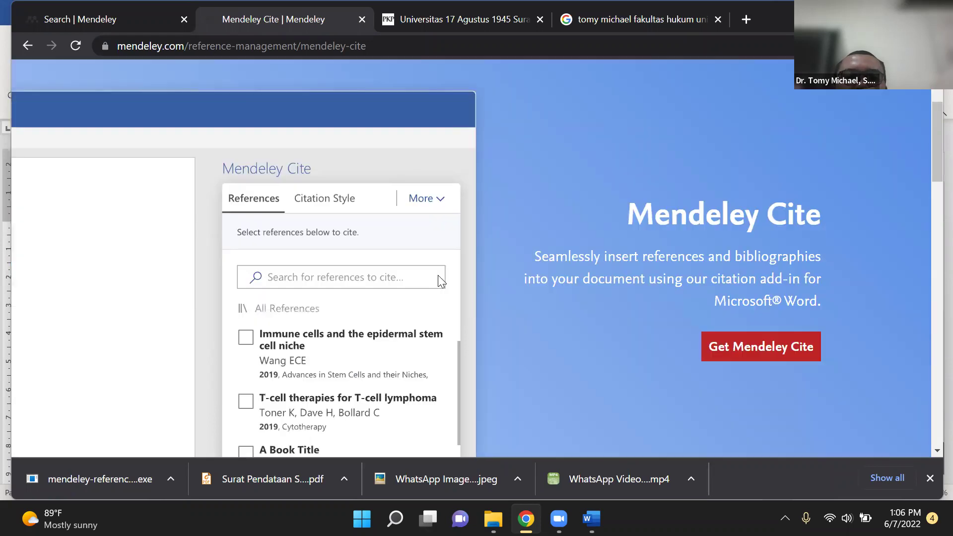
scroll(519, 291, "up", 2)
scroll(566, 328, "down", 10)
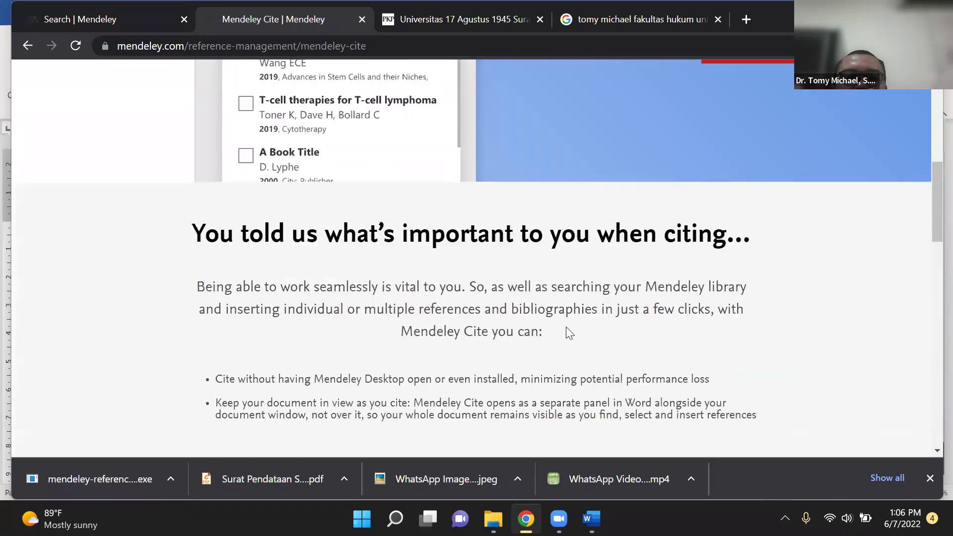
scroll(568, 330, "up", 3)
scroll(568, 335, "up", 10)
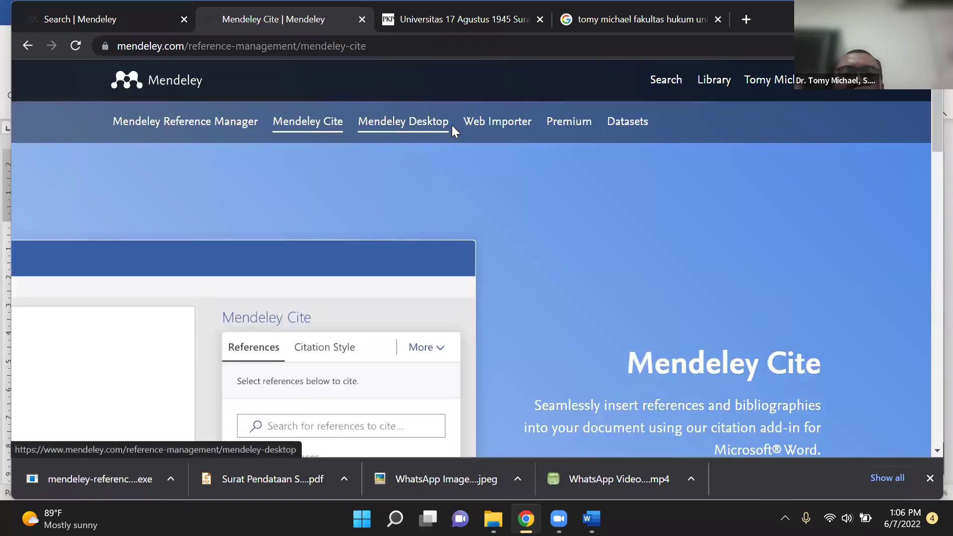
Open Mendeley's Web Importer page and check the extensions installed in Chrome for Mendeley Web Importer
left_click(495, 127)
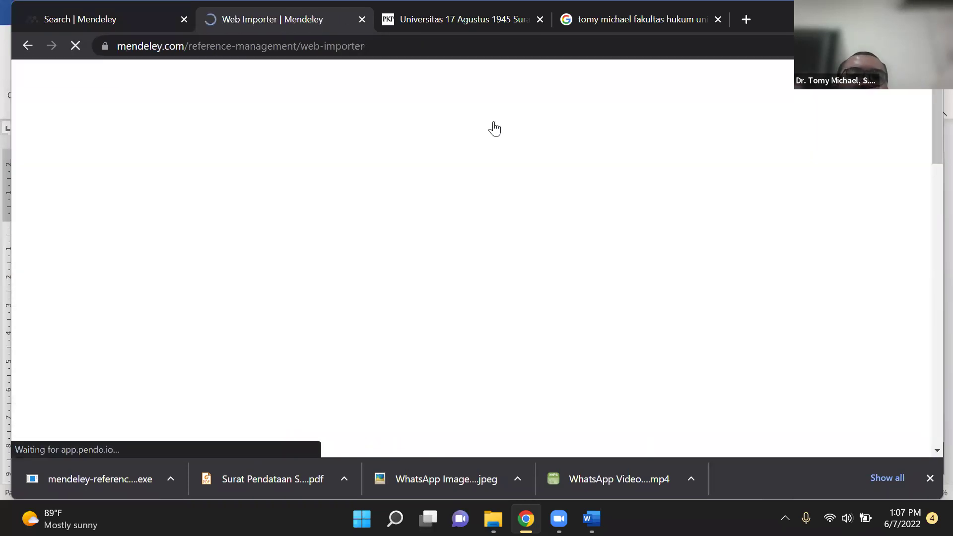
scroll(608, 338, "down", 4)
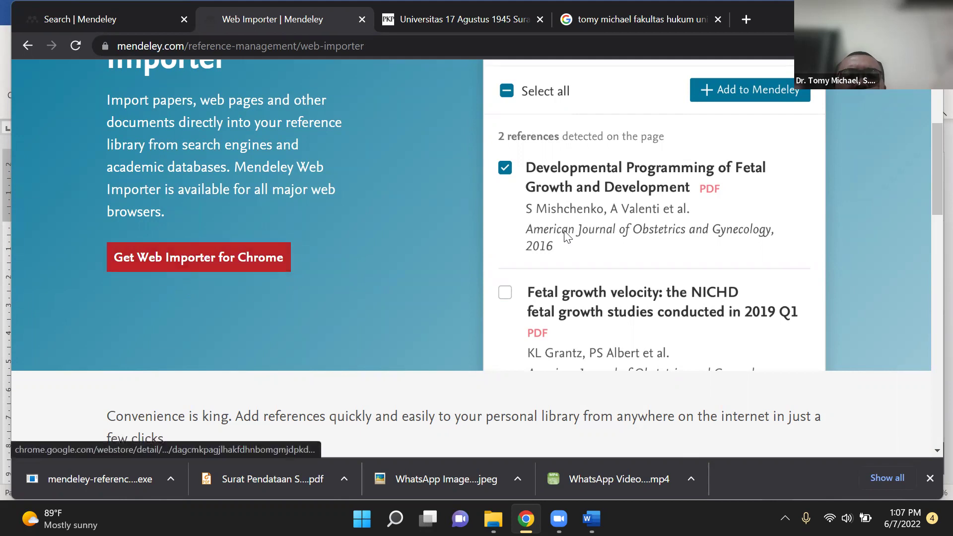
left_click(856, 46)
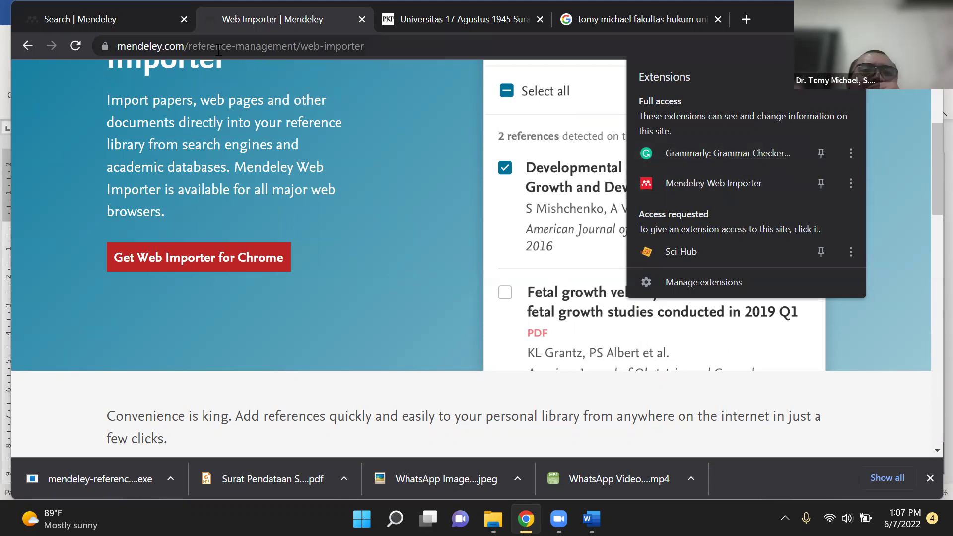
left_click(264, 17)
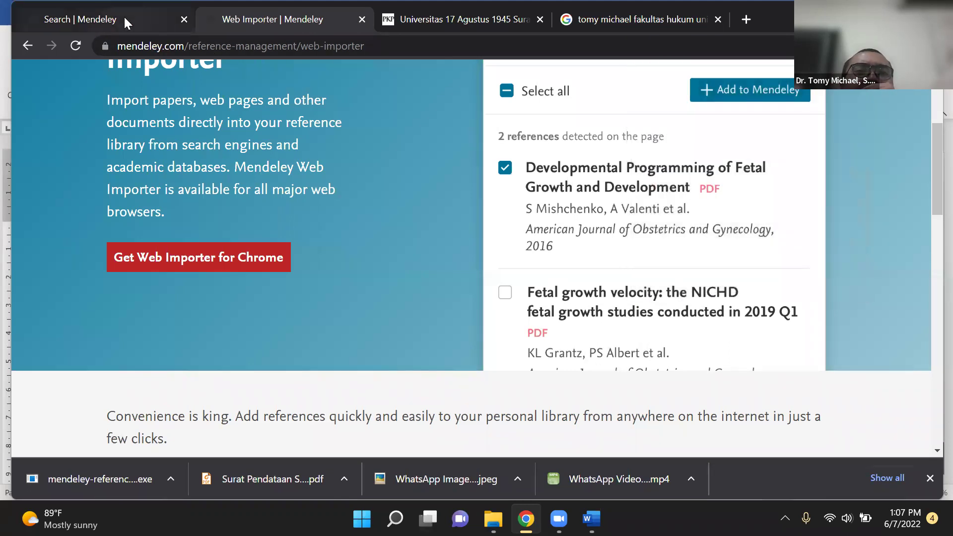
Return to the Mendeley search page and open the library with all references
left_click(125, 18)
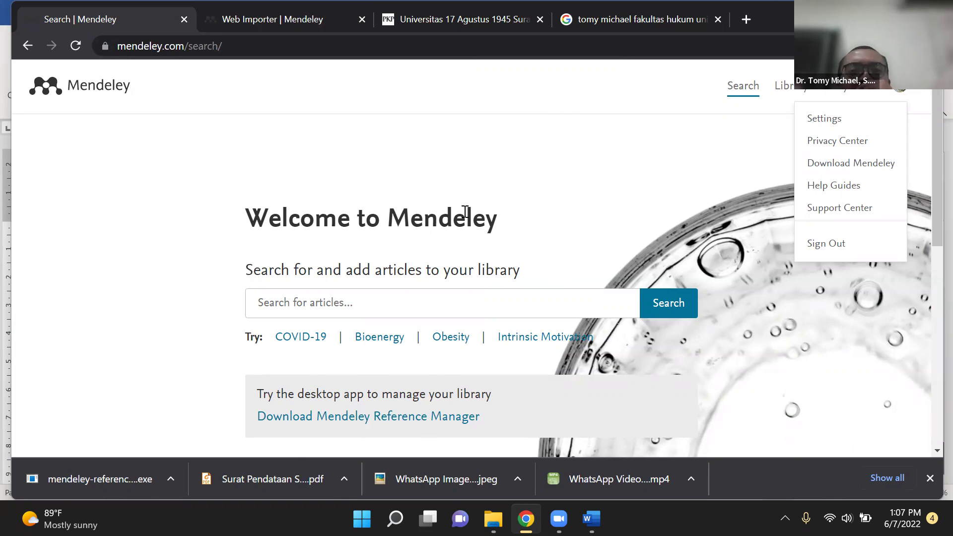
left_click(293, 298)
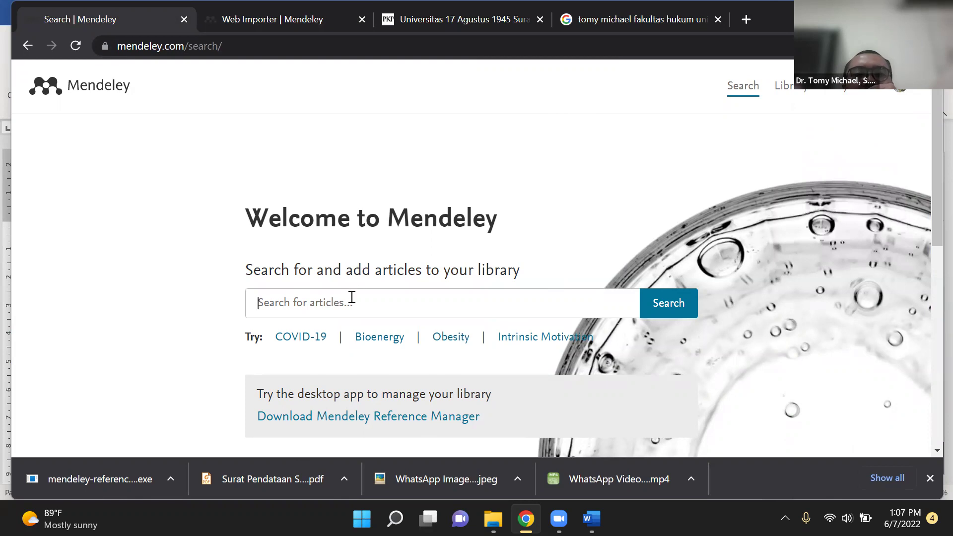
left_click(797, 94)
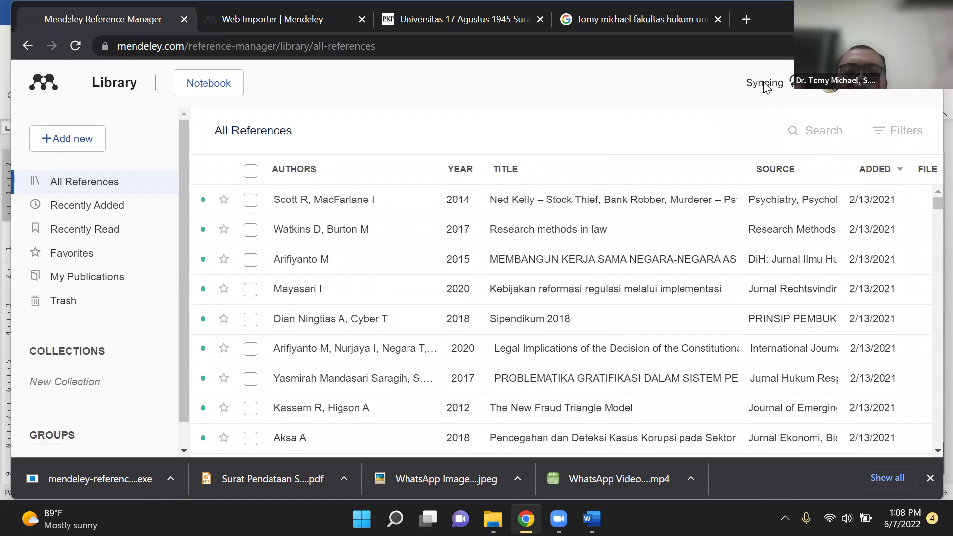
Close the downloads bar and maximize the browser window
left_click(929, 478)
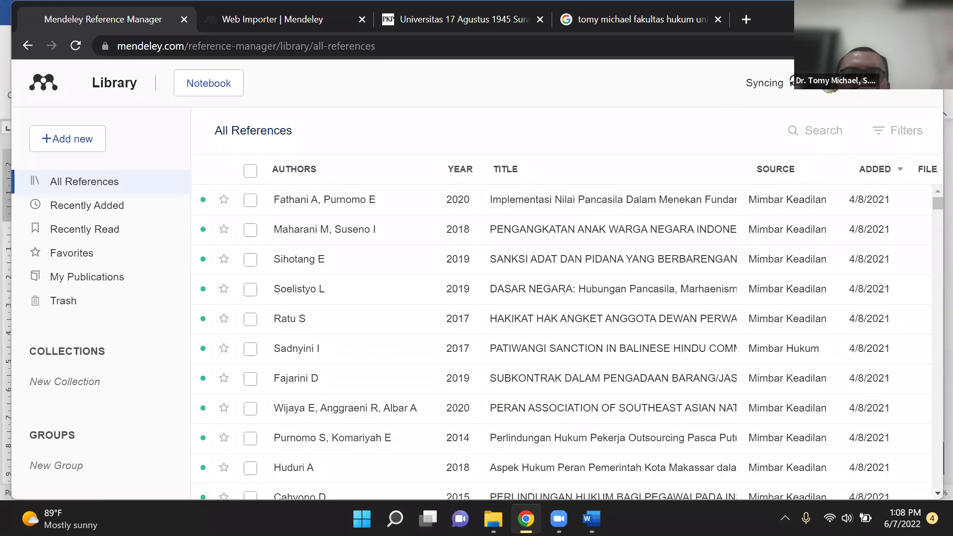
key("super+Up")
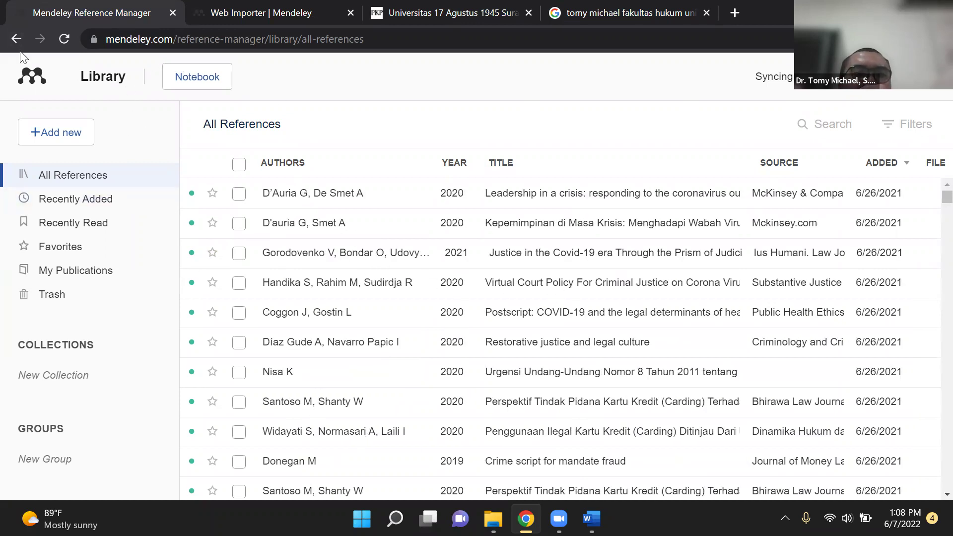
Go back to the Mendeley search page and search for articles by the author's full name
left_click(15, 39)
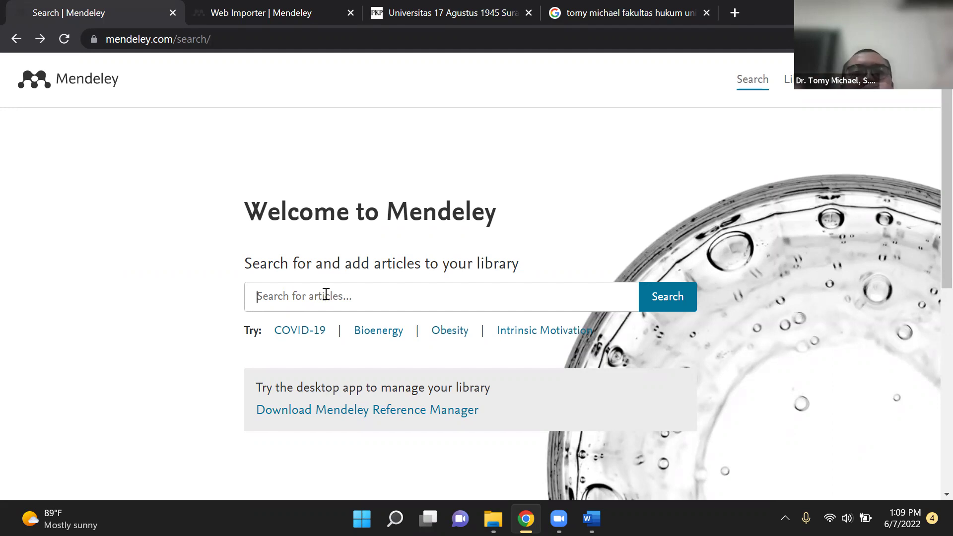
left_click(308, 296)
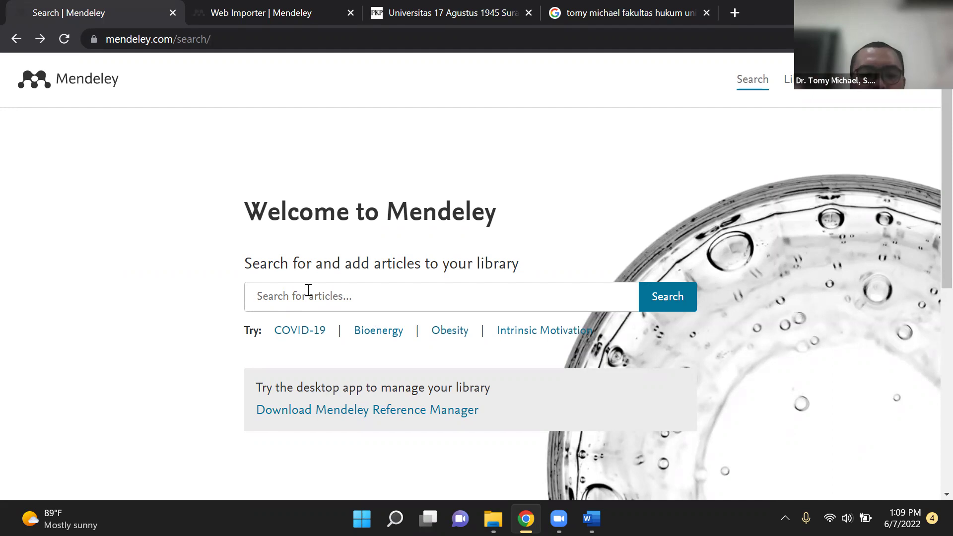
type("Tomy michael")
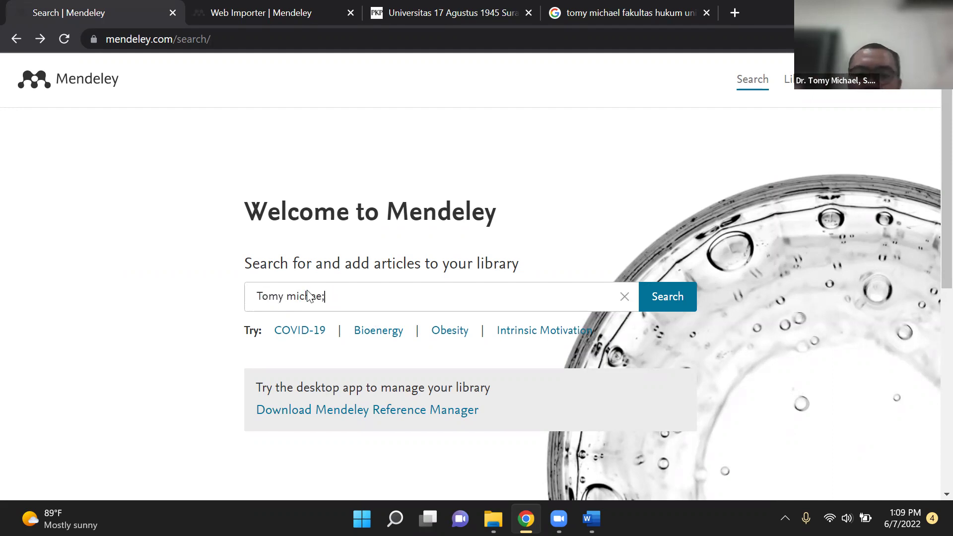
key("Return")
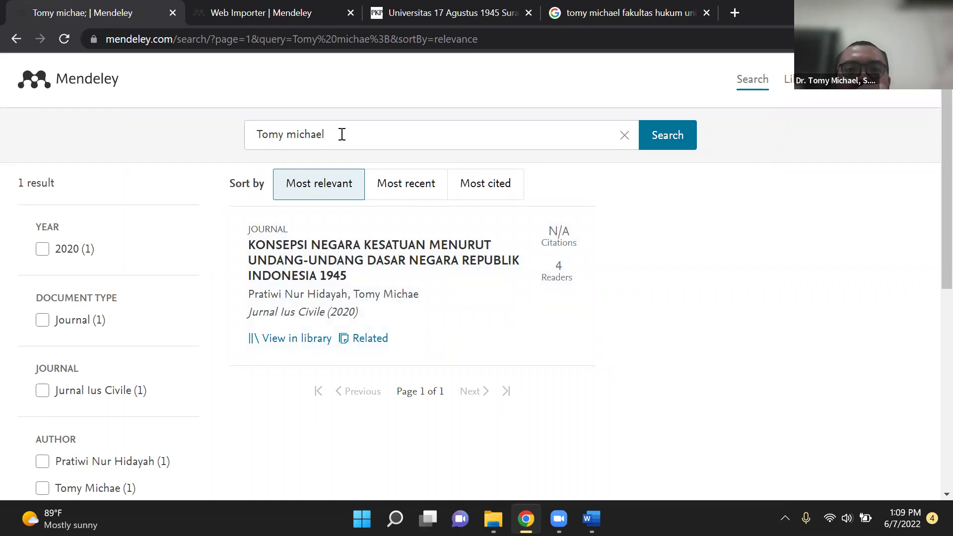
key("Return")
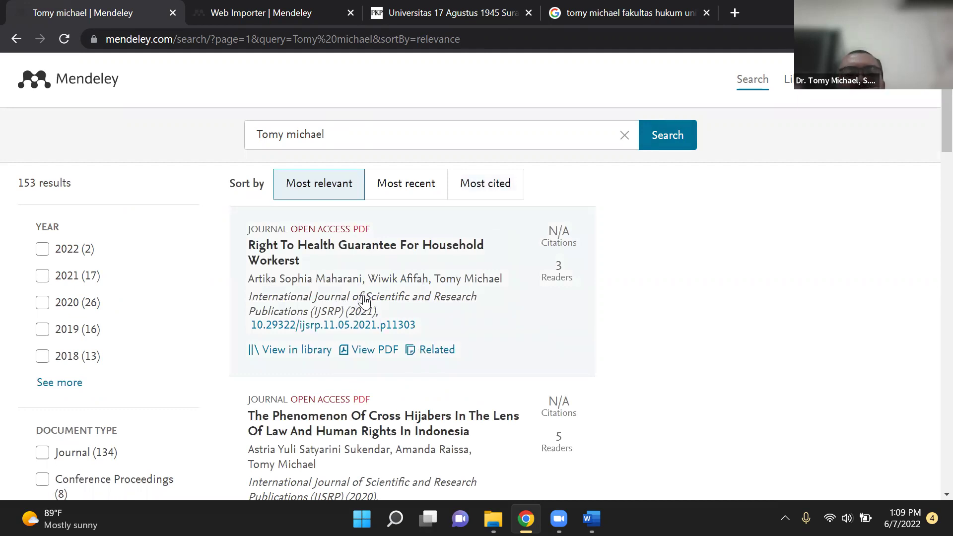
Open the PDF of the article "Right To Health Guarantee For Household Workerst" from the search results
scroll(359, 318, "down", 1)
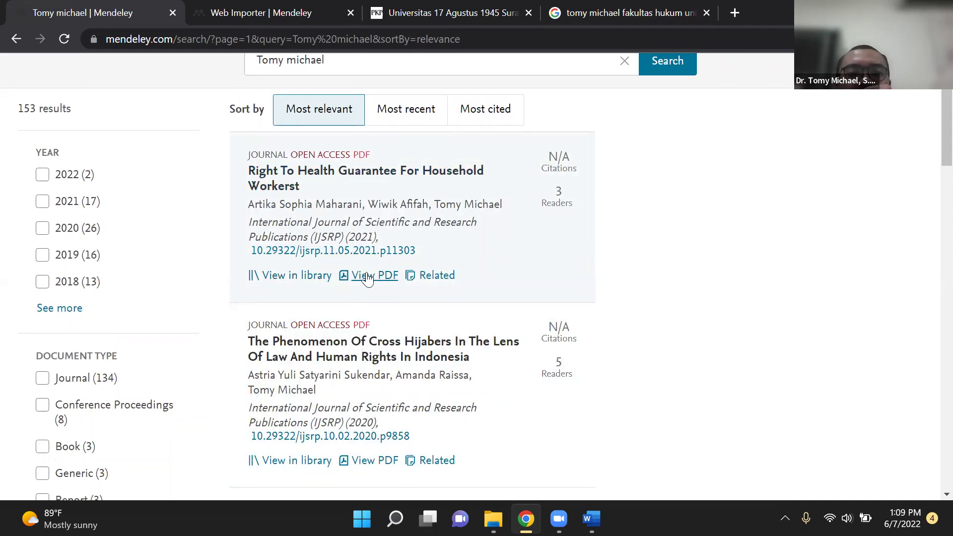
scroll(368, 277, "down", 2)
scroll(367, 278, "up", 2)
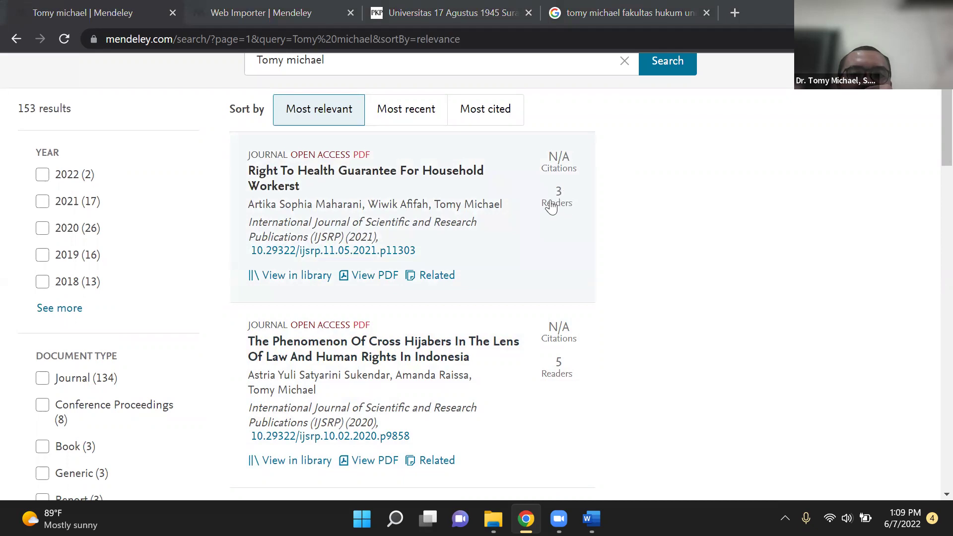
scroll(551, 348, "down", 1)
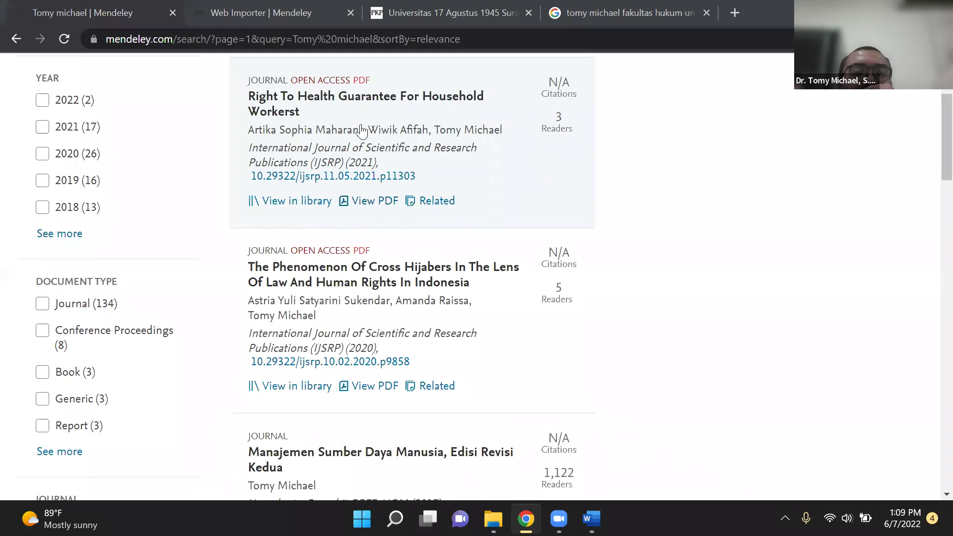
right_click(361, 201)
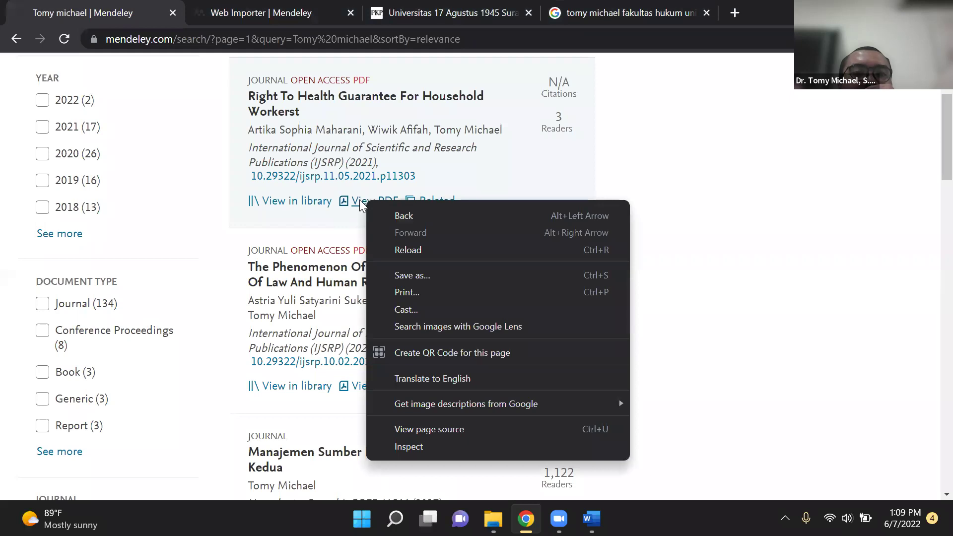
left_click(360, 201)
left_click(359, 201)
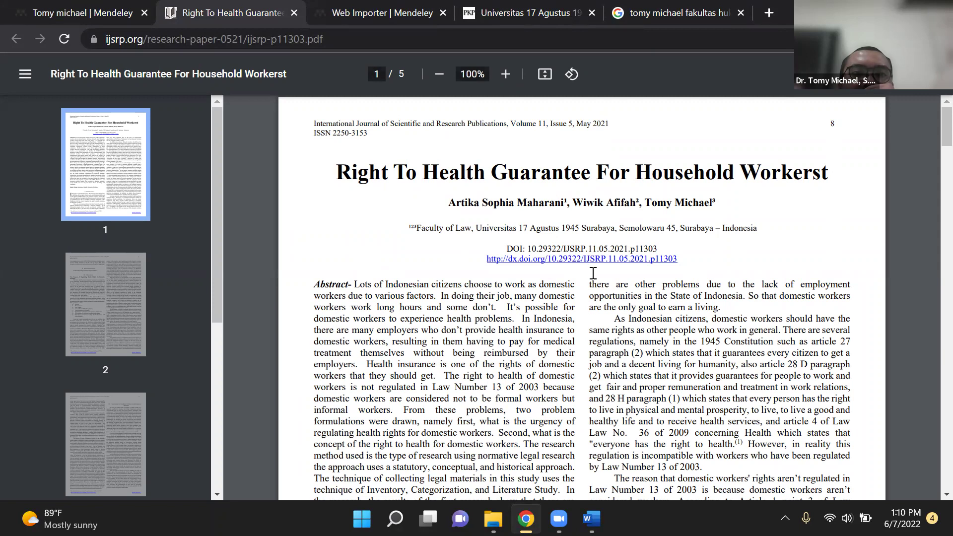
Return to the Mendeley search results and look through the articles on the first and second result pages
left_click(74, 15)
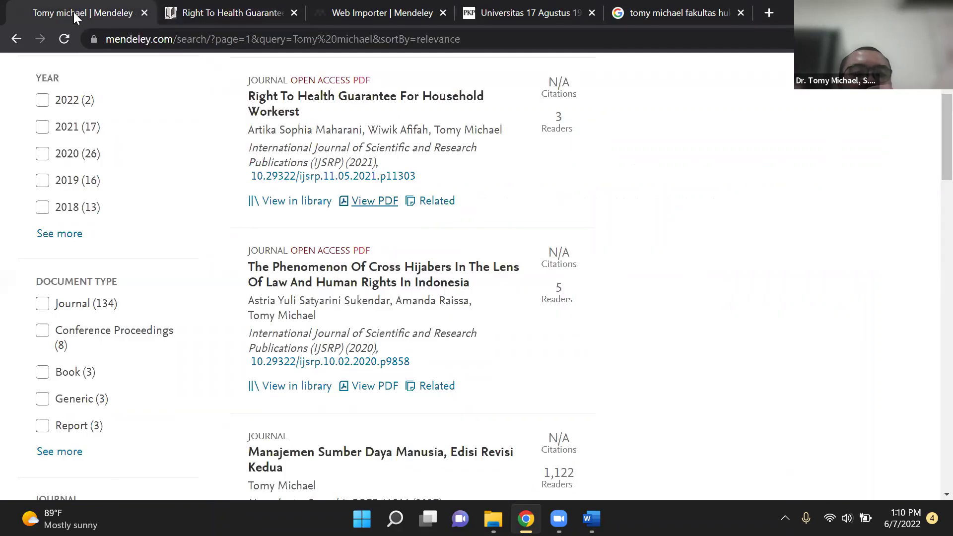
scroll(381, 286, "down", 3)
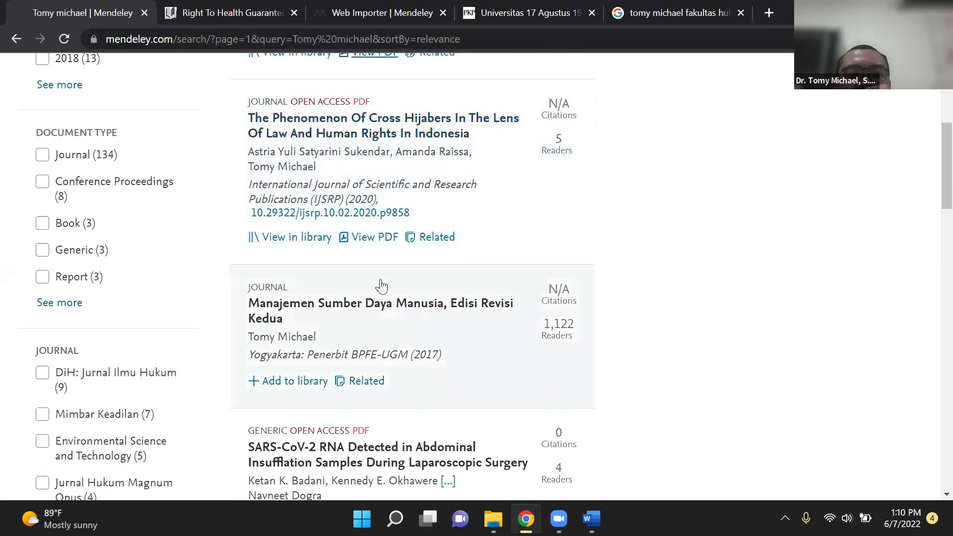
scroll(381, 286, "down", 4)
scroll(381, 287, "down", 8)
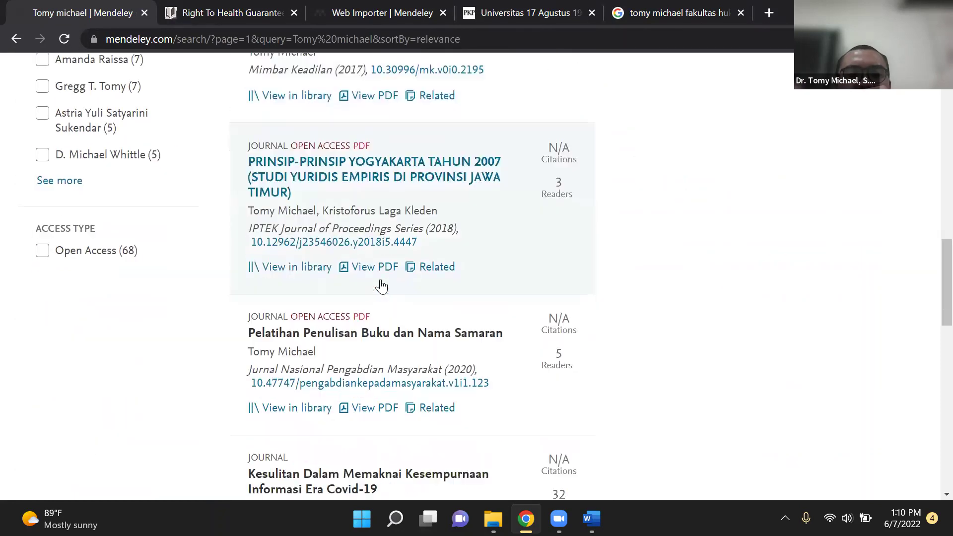
scroll(381, 287, "down", 12)
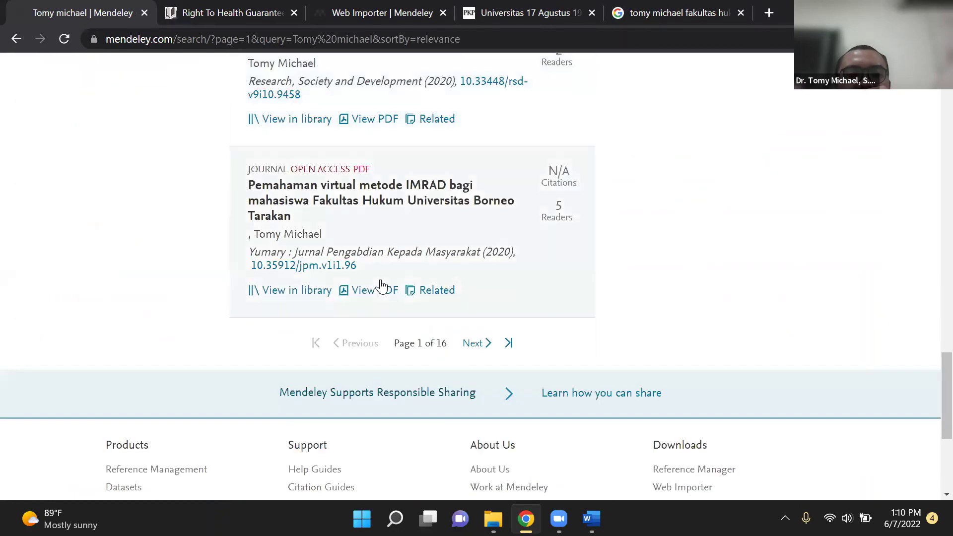
left_click(472, 344)
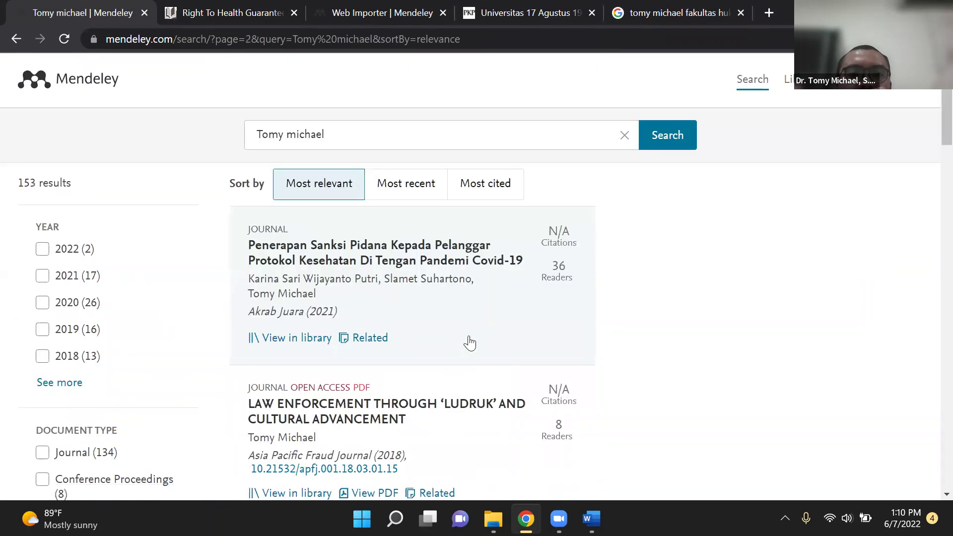
scroll(470, 342, "down", 6)
scroll(324, 330, "down", 4)
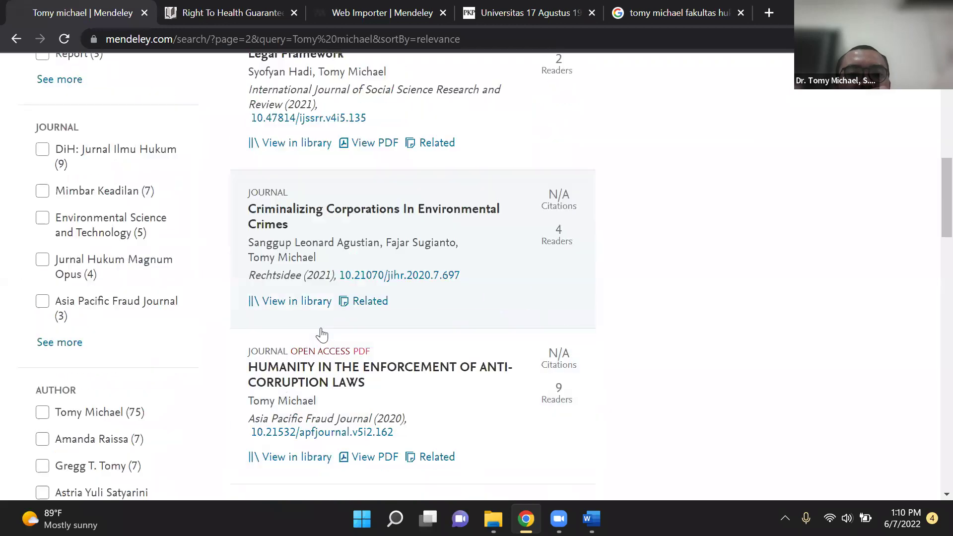
scroll(322, 336, "down", 13)
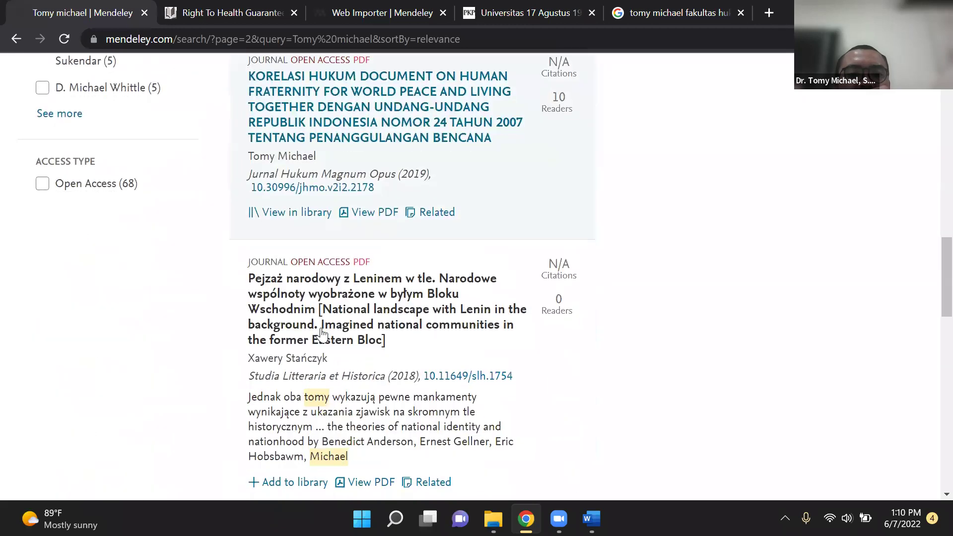
scroll(321, 335, "down", 6)
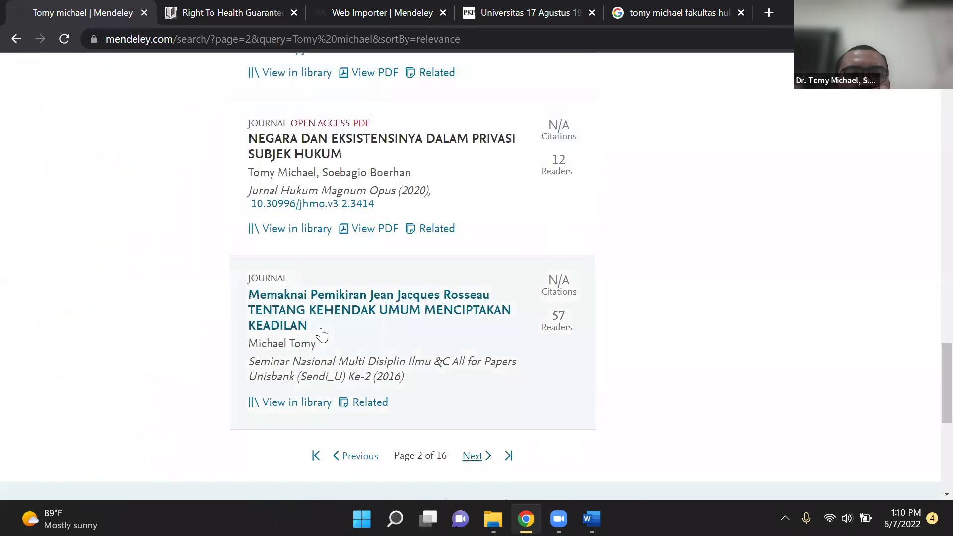
Open the JITAL journal website in a new browser tab and go to Volume 8, Issue 1 (2022) in its archives
left_click(765, 14)
type("jita")
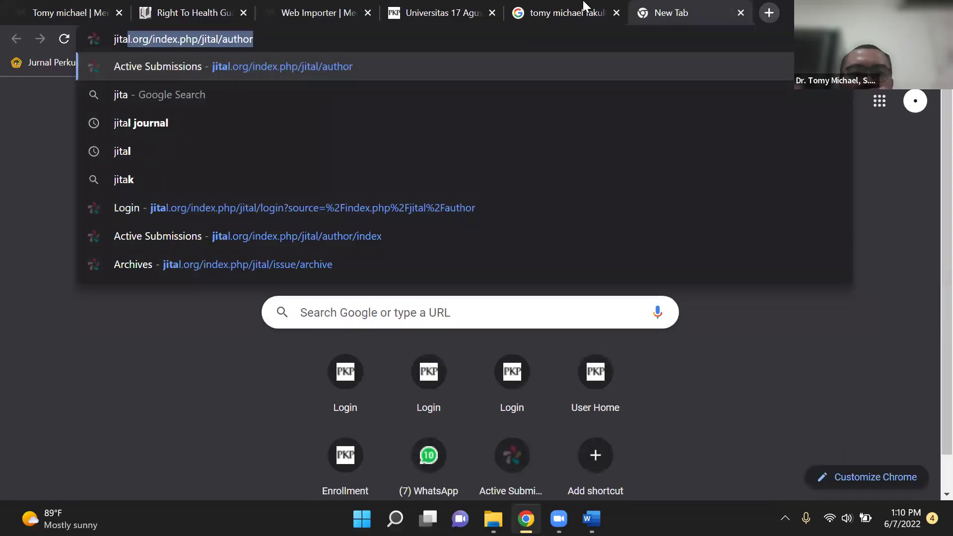
key("Return")
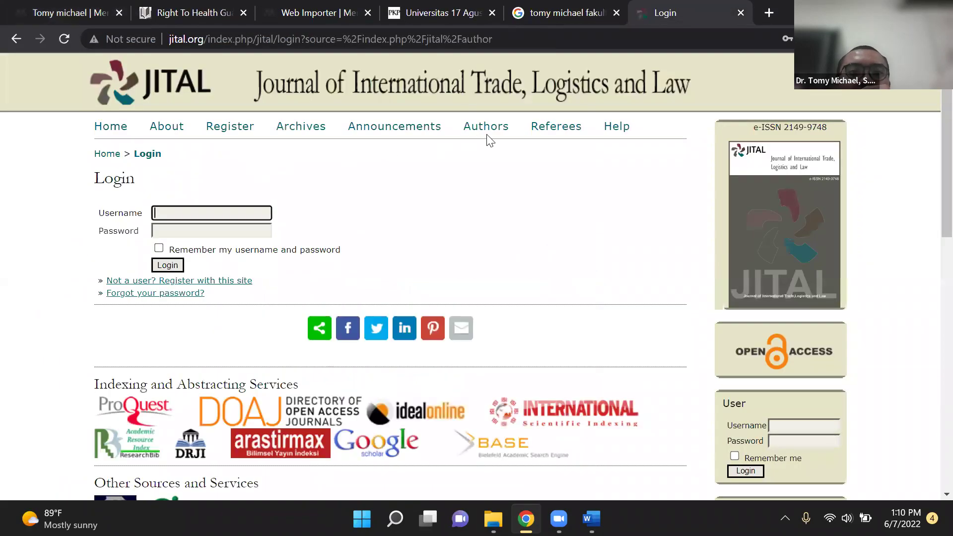
left_click(320, 128)
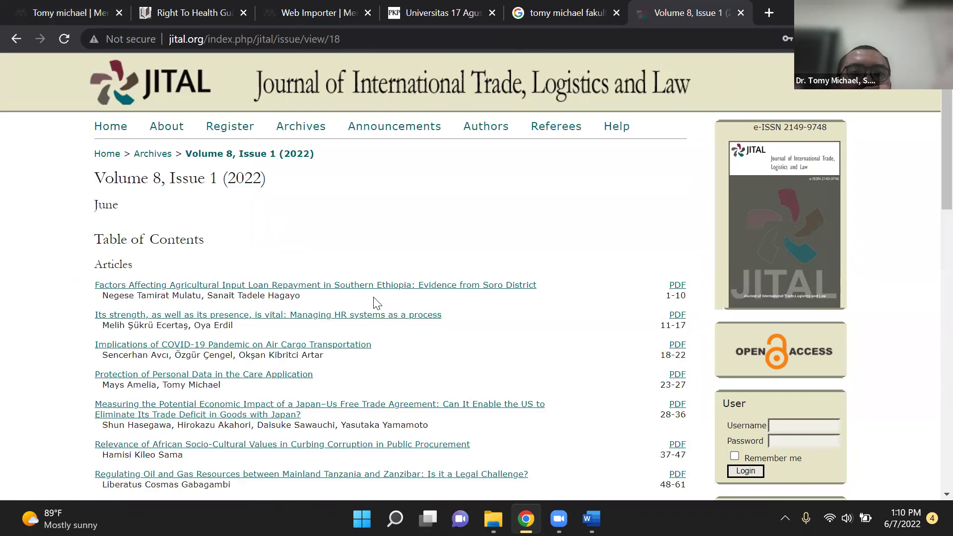
Open the article "Protection of Personal Data in the Care Application" from the issue's table of contents
scroll(376, 303, "down", 6)
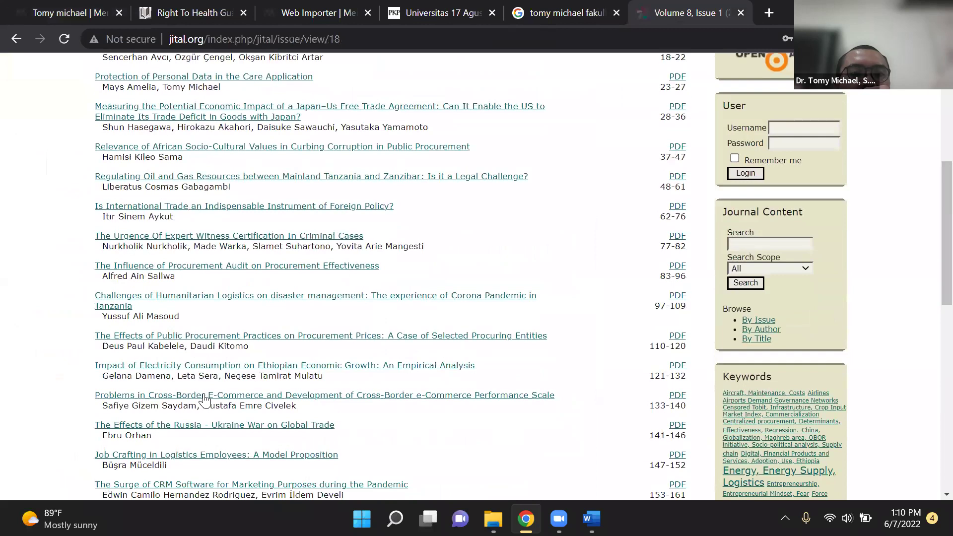
scroll(203, 397, "up", 3)
left_click(281, 228)
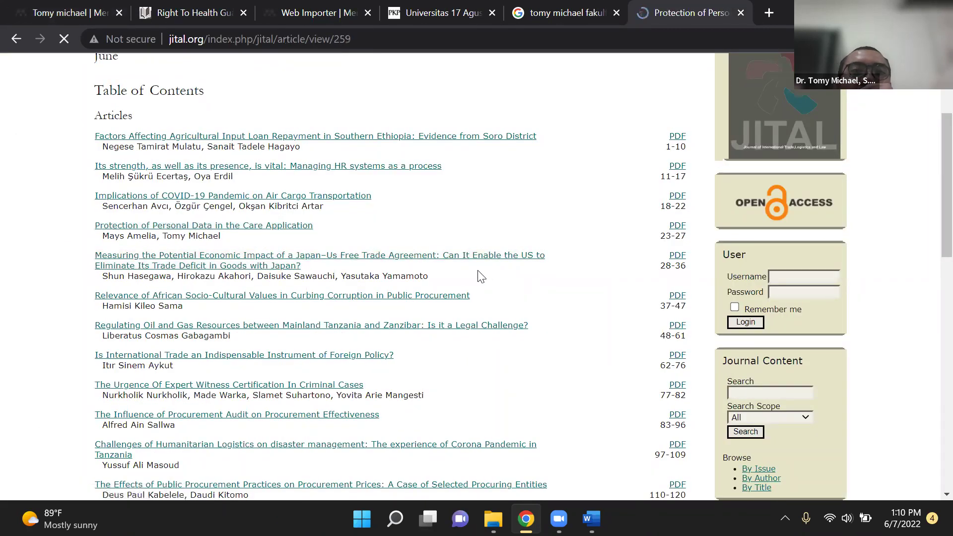
Copy the article title "Protection of Personal Data in the Care Application" and search Mendeley for it
left_click_drag(420, 212, 99, 210)
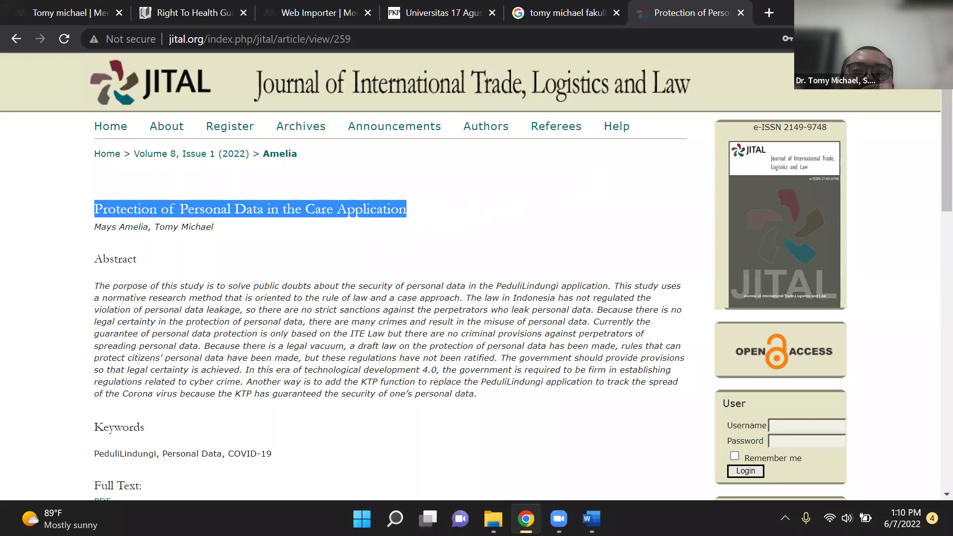
right_click(375, 205)
left_click(396, 218)
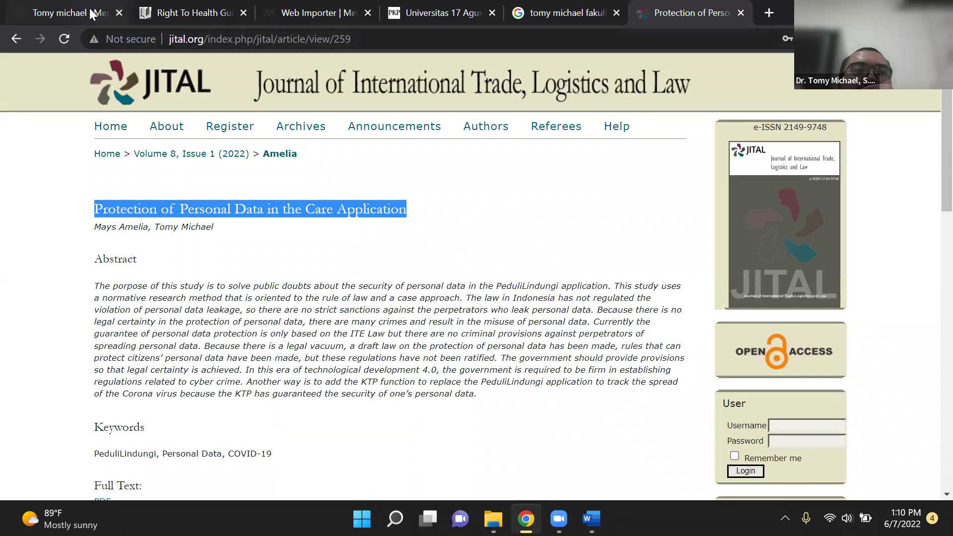
left_click(79, 8)
scroll(365, 265, "up", 15)
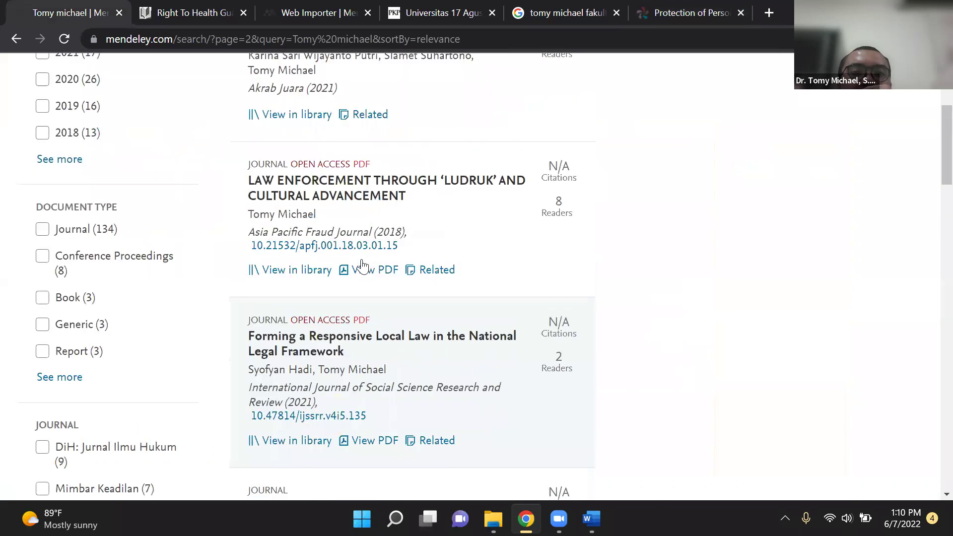
left_click_drag(362, 135, 200, 145)
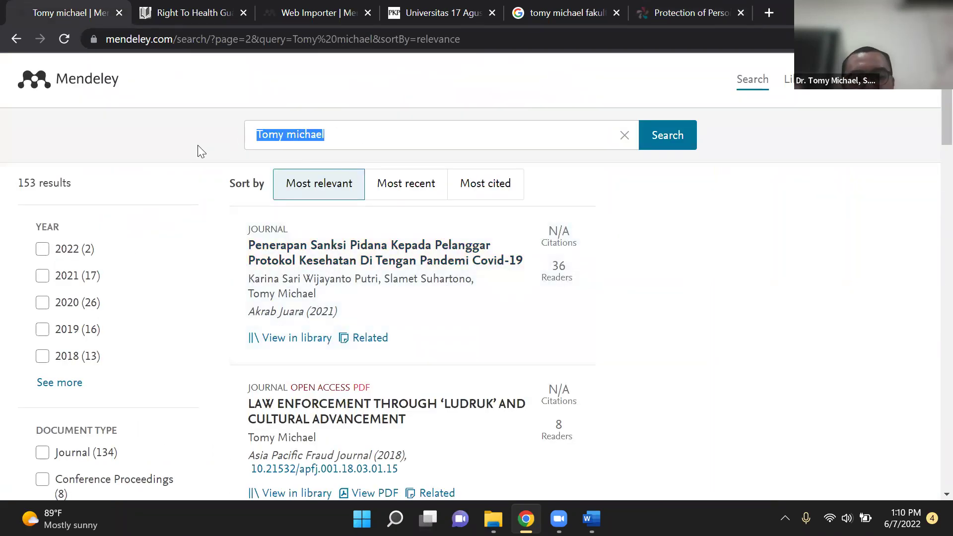
key("ctrl+v")
key("Return")
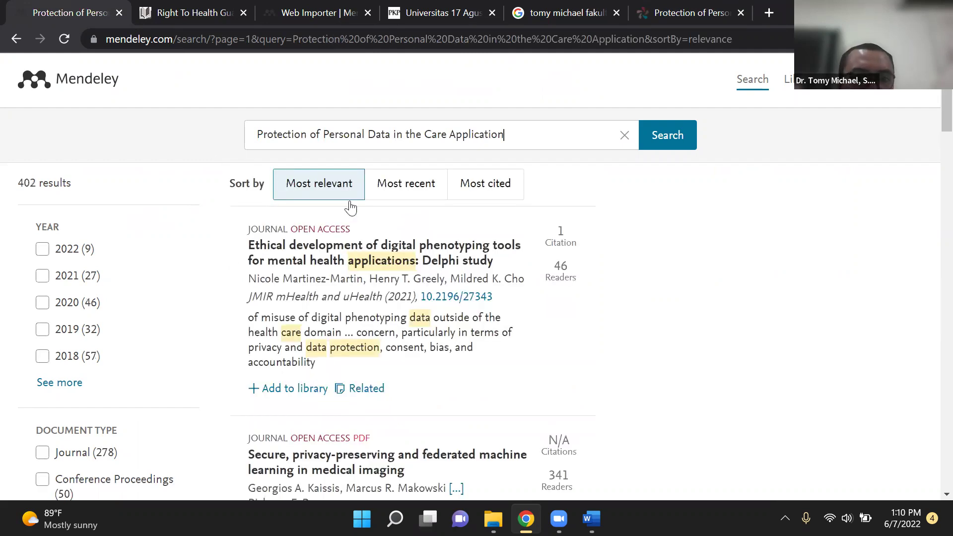
Look through the search results and filter them by the publication years 2022, 2021, 2020 and 2019
scroll(404, 343, "down", 5)
scroll(401, 382, "down", 12)
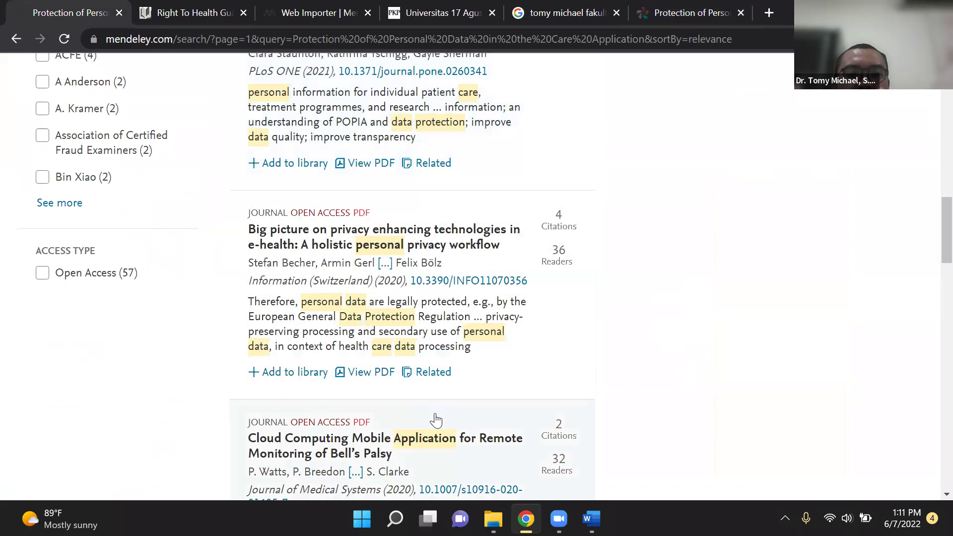
scroll(434, 417, "down", 2)
scroll(434, 415, "up", 15)
scroll(433, 415, "up", 5)
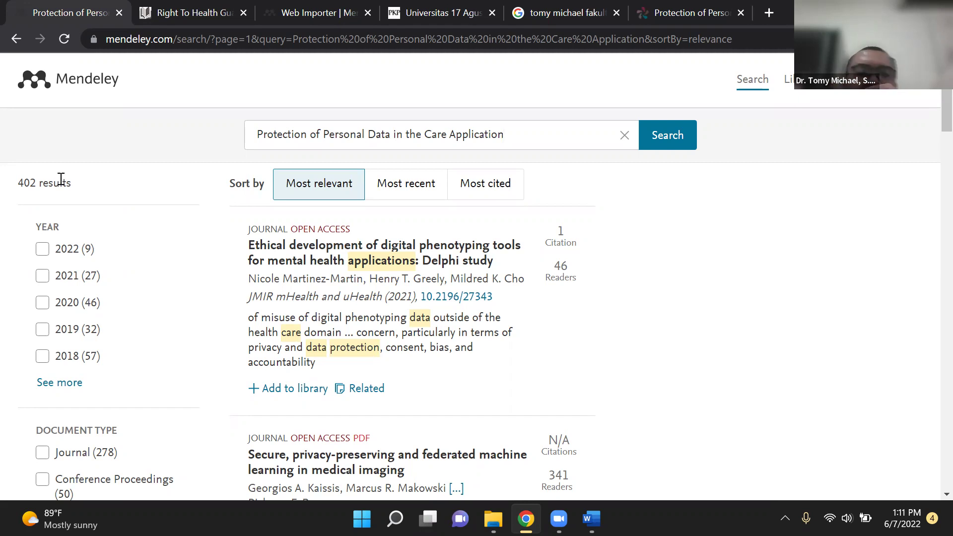
left_click(42, 253)
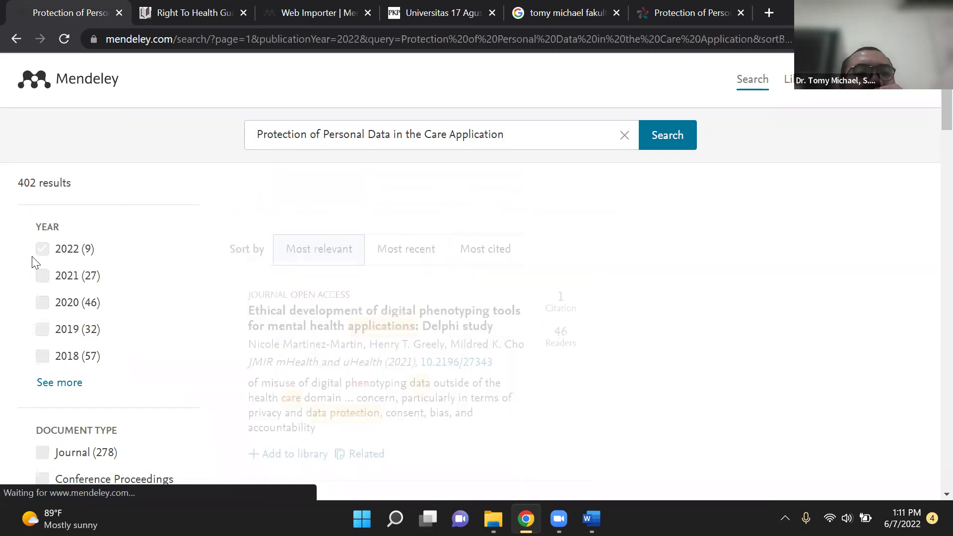
left_click(43, 277)
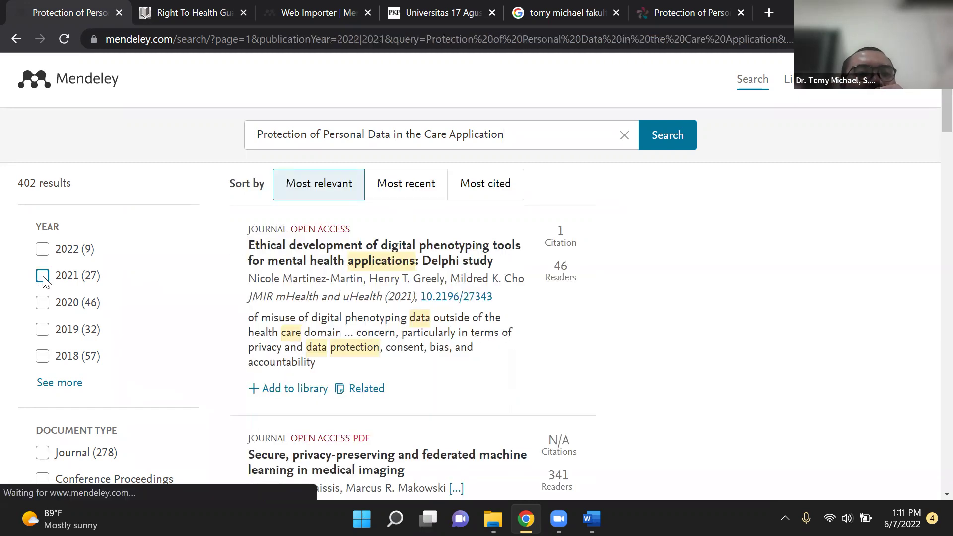
left_click(45, 303)
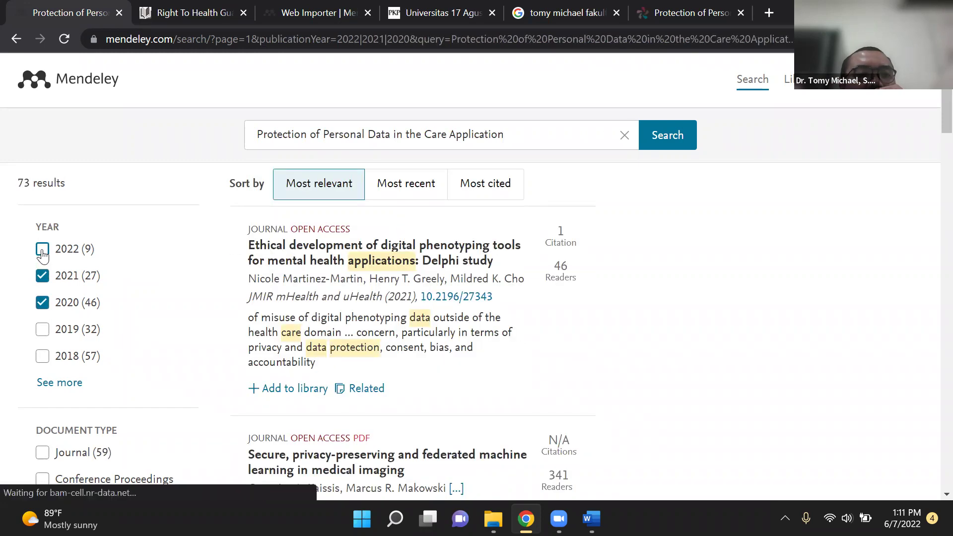
left_click(42, 329)
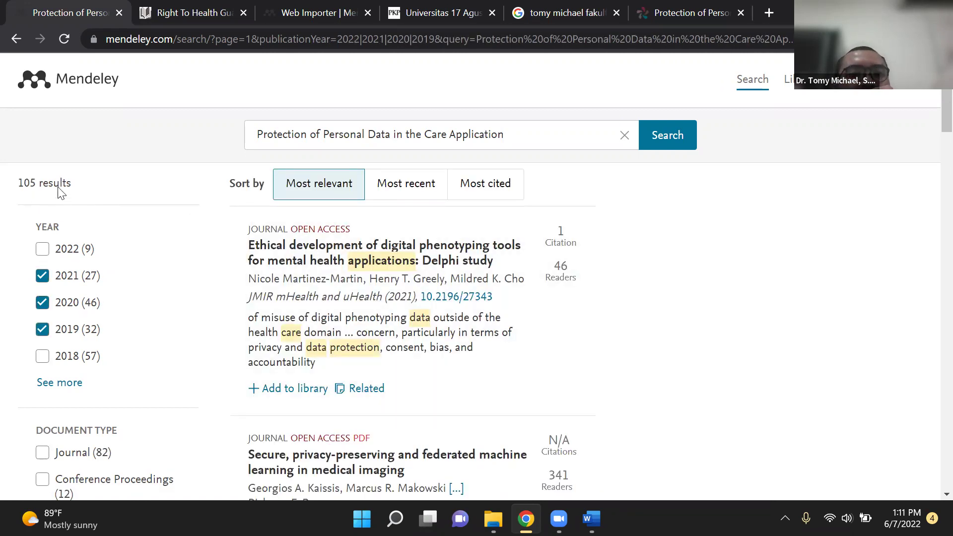
Open the article "Ethical development of digital phenotyping tools for mental health applications: Delphi study" from the filtered results in a new tab
scroll(311, 375, "down", 3)
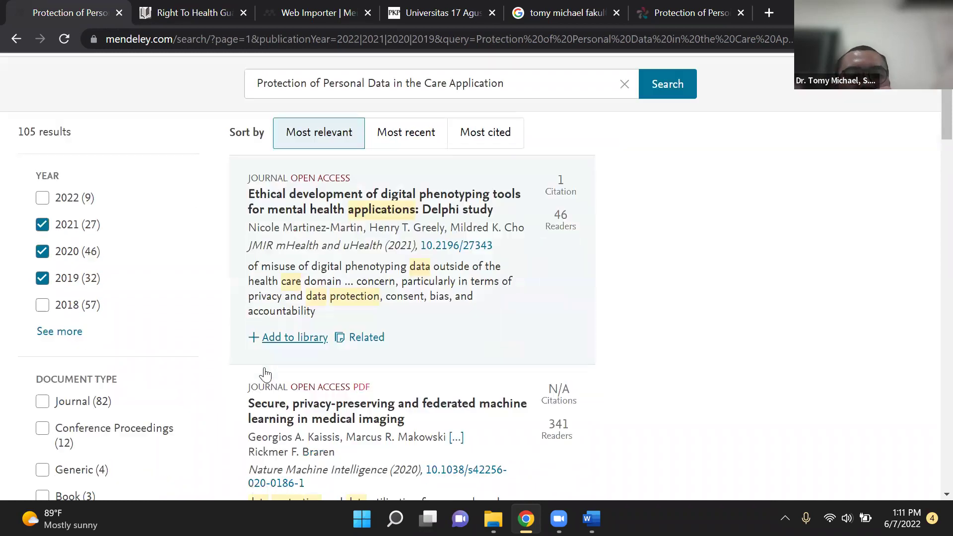
scroll(226, 370, "up", 3)
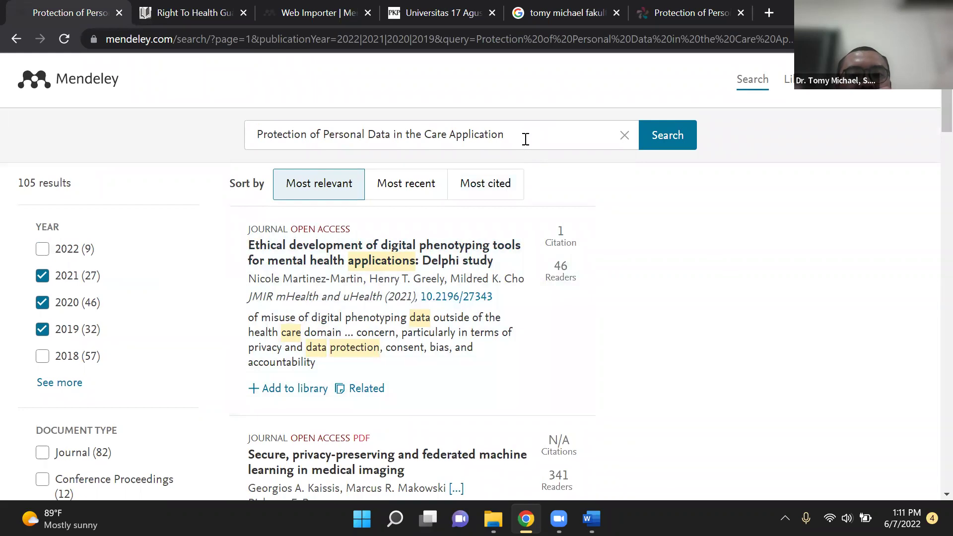
scroll(526, 239, "down", 3)
scroll(520, 242, "up", 3)
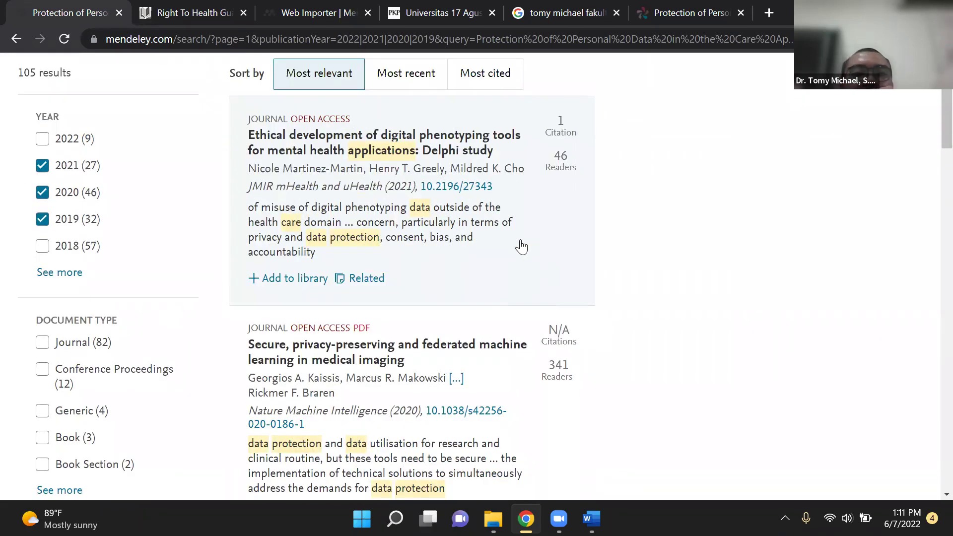
scroll(517, 258, "down", 3)
scroll(504, 286, "down", 3)
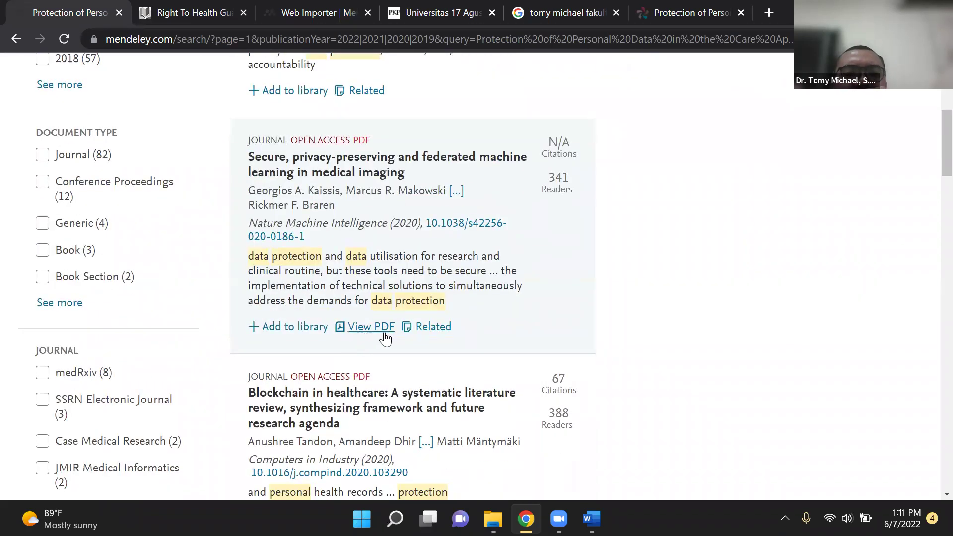
scroll(462, 343, "up", 3)
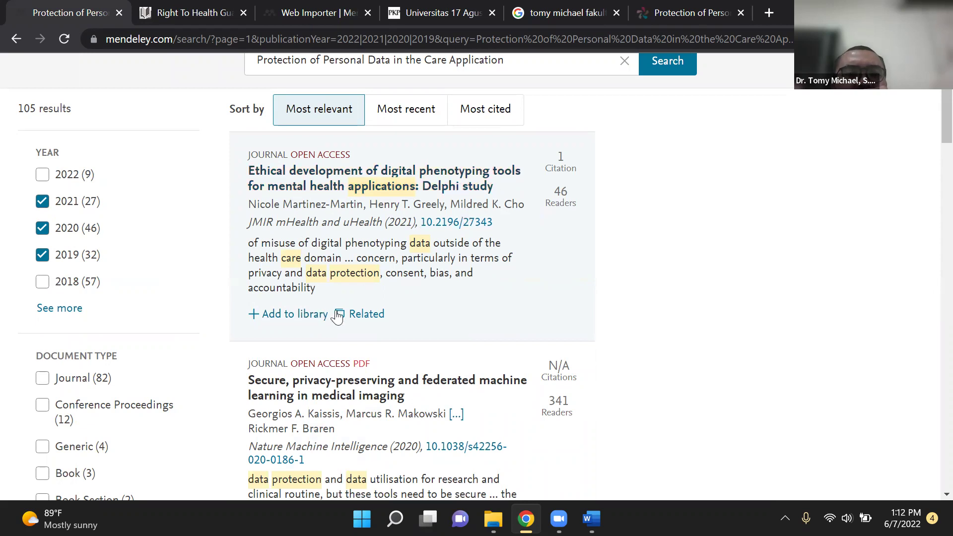
left_click(300, 189)
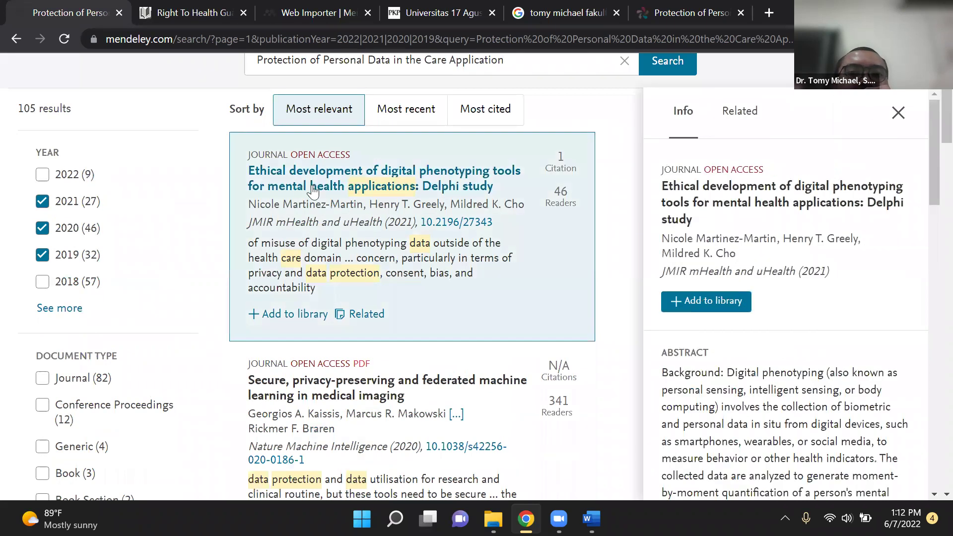
right_click(306, 178)
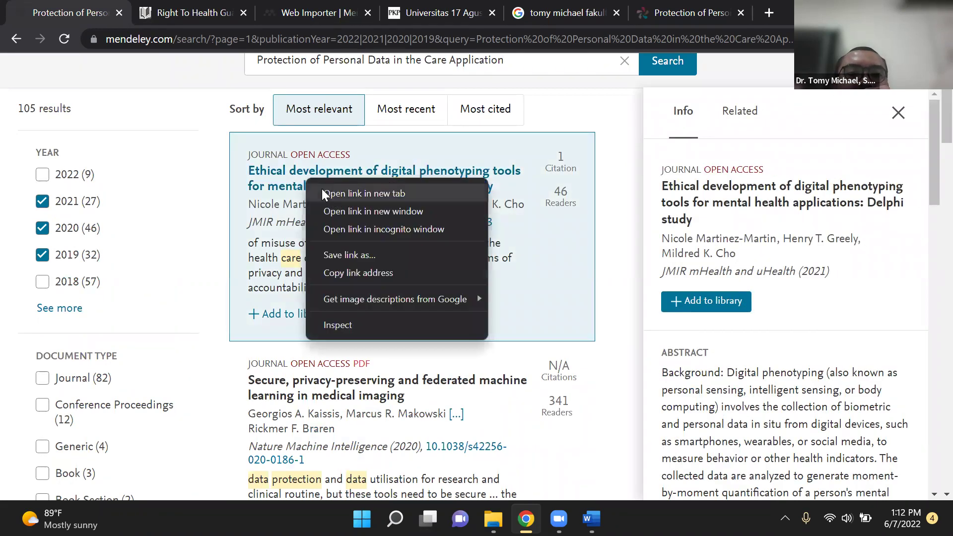
left_click(322, 189)
left_click(172, 15)
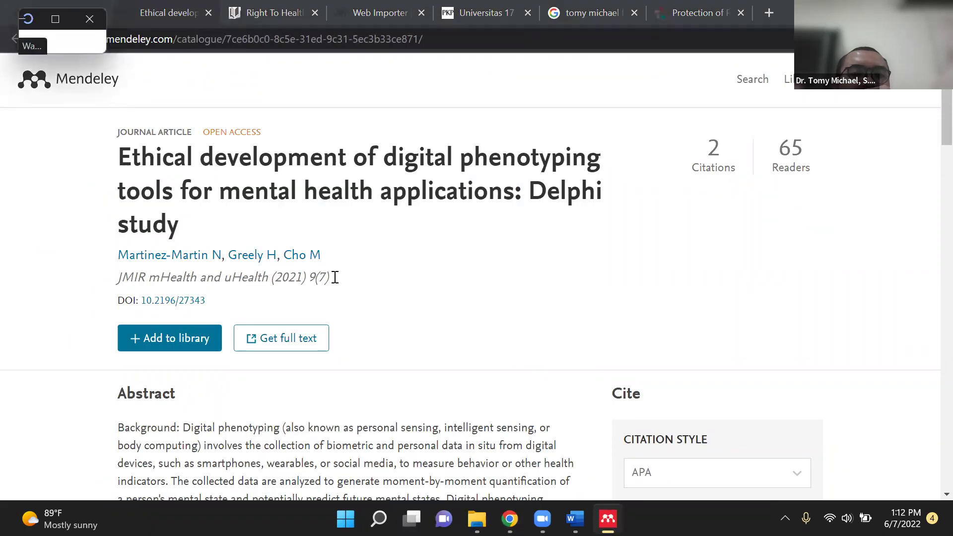
Examine the abstract, reader statistics, keywords and Scopus references on the article's Mendeley catalogue page
scroll(335, 277, "down", 5)
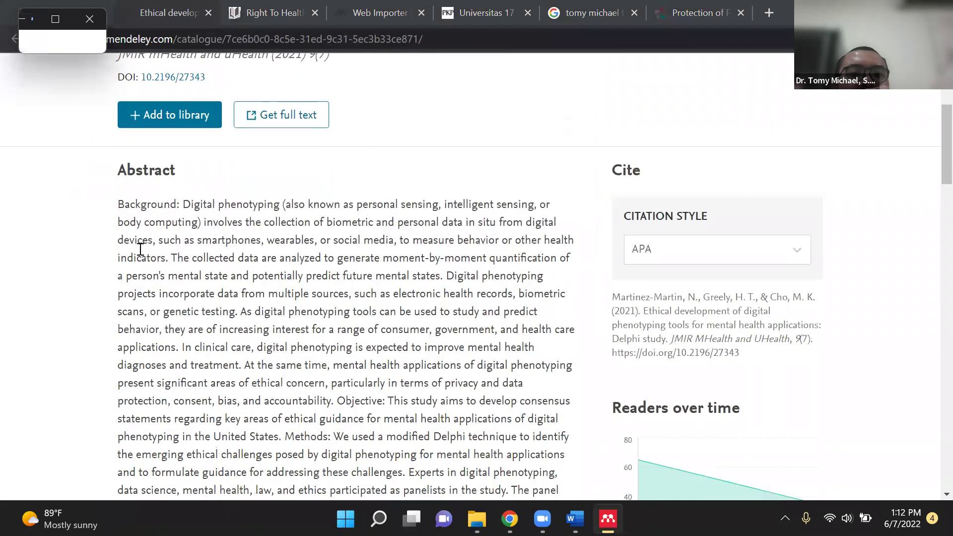
scroll(149, 204, "up", 5)
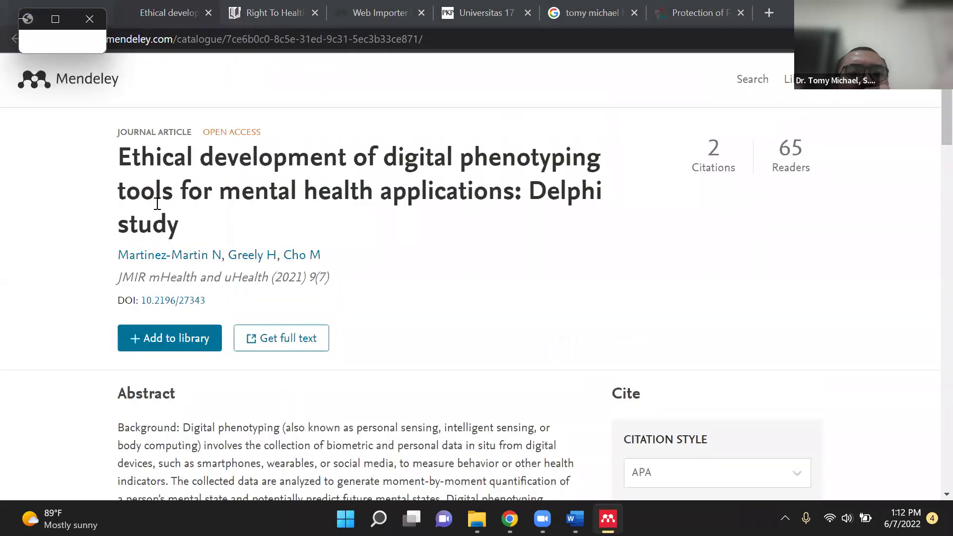
scroll(168, 350, "down", 9)
scroll(179, 351, "down", 11)
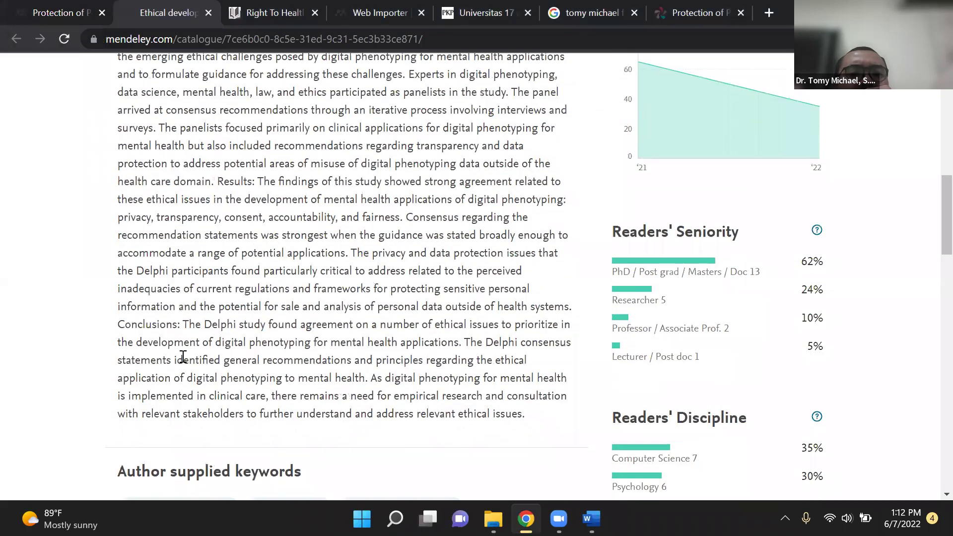
scroll(184, 356, "down", 6)
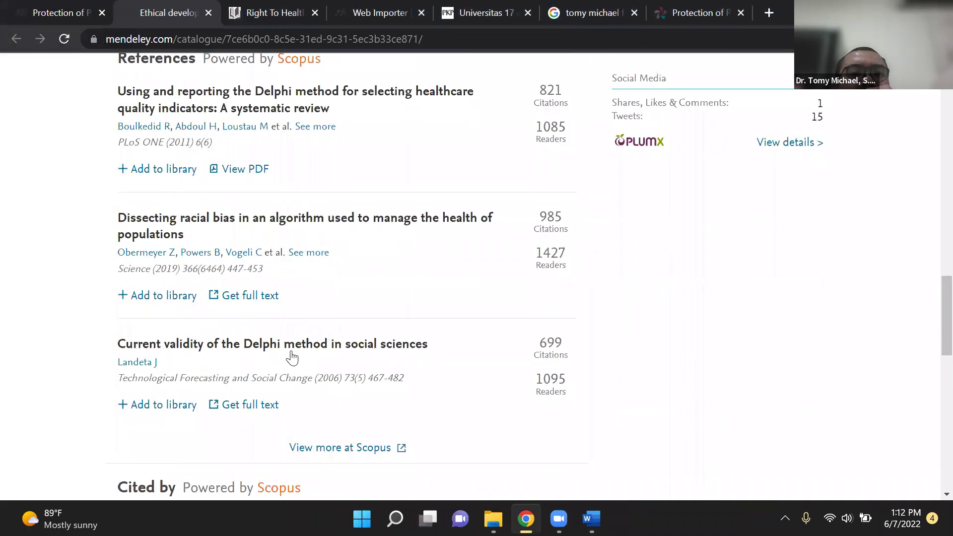
scroll(292, 357, "up", 20)
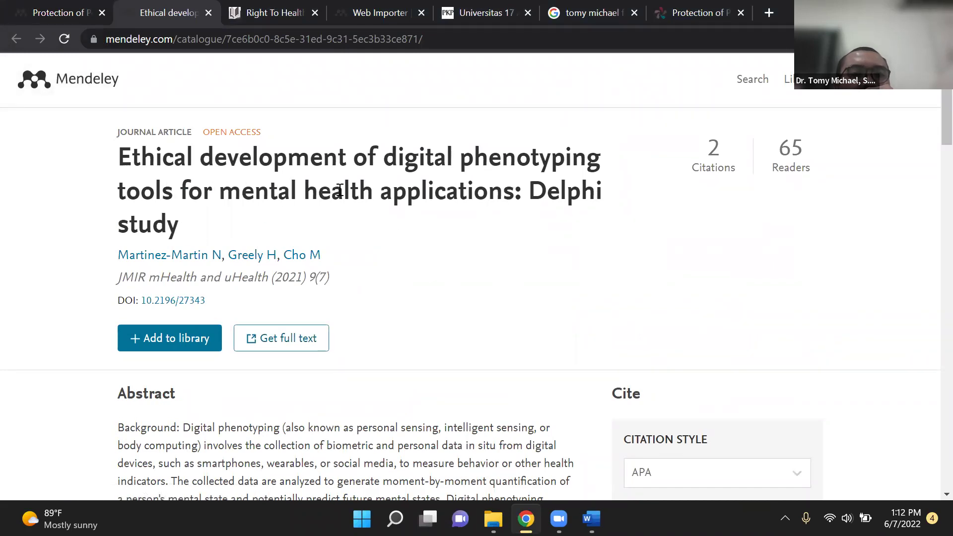
scroll(386, 248, "down", 18)
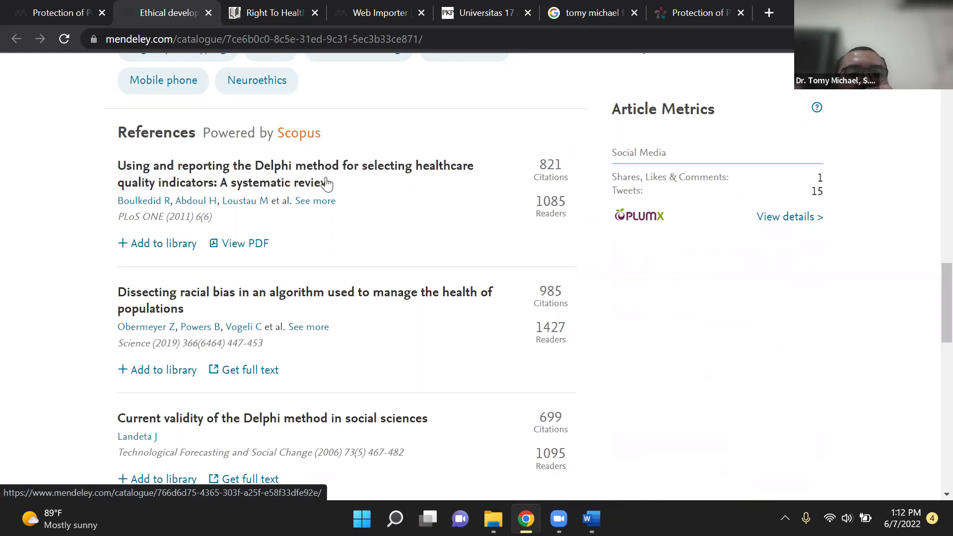
scroll(321, 361, "up", 1)
scroll(321, 361, "up", 15)
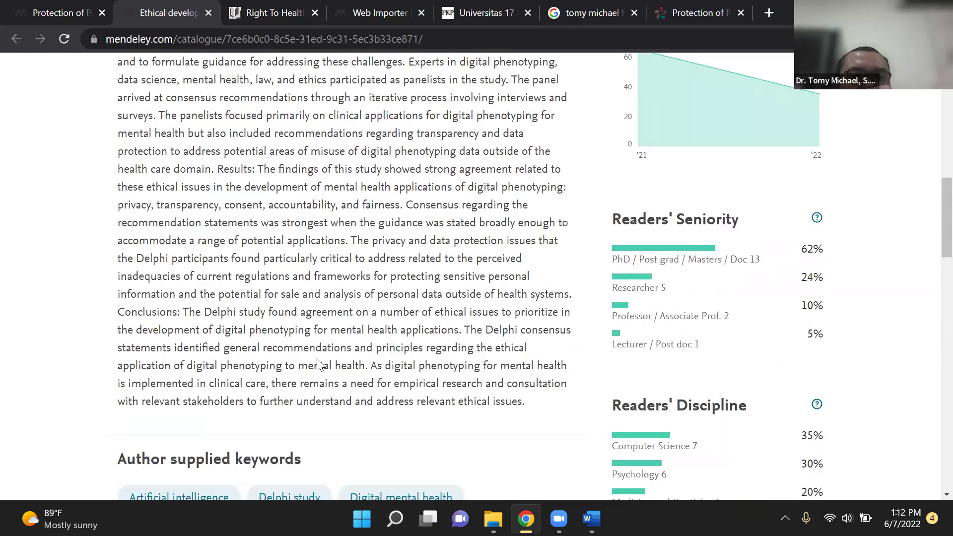
Open the article's full text on the publisher's site in a new tab and look through it
right_click(301, 342)
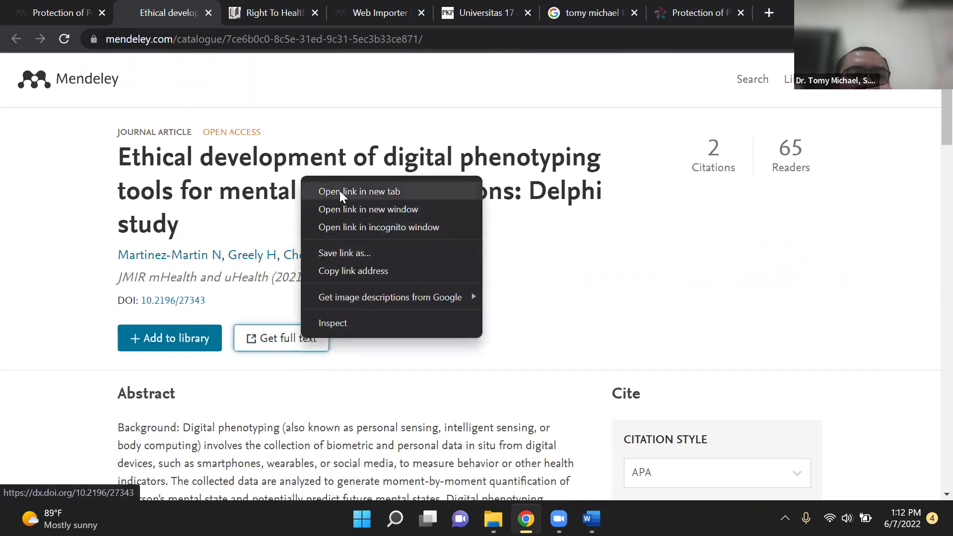
left_click(340, 191)
left_click(234, 8)
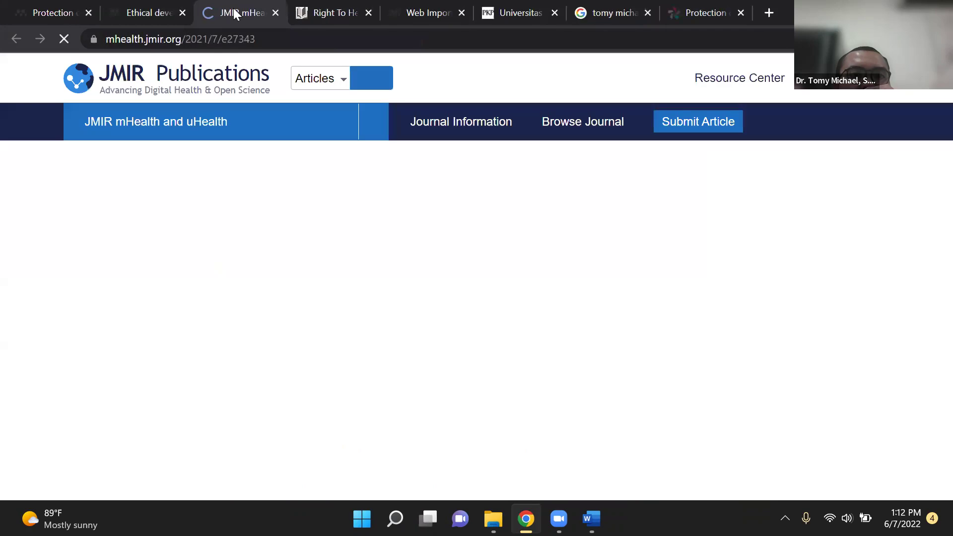
scroll(271, 257, "down", 1)
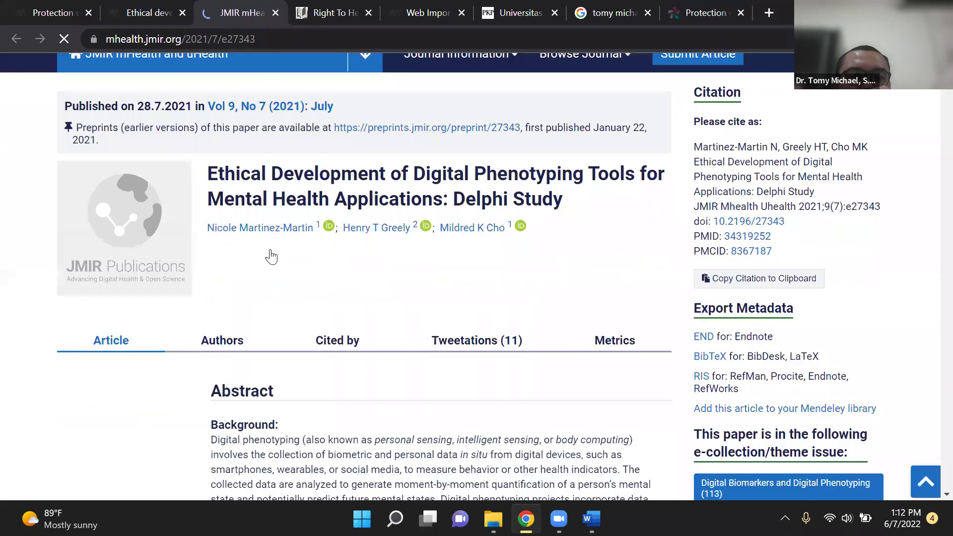
scroll(271, 256, "down", 10)
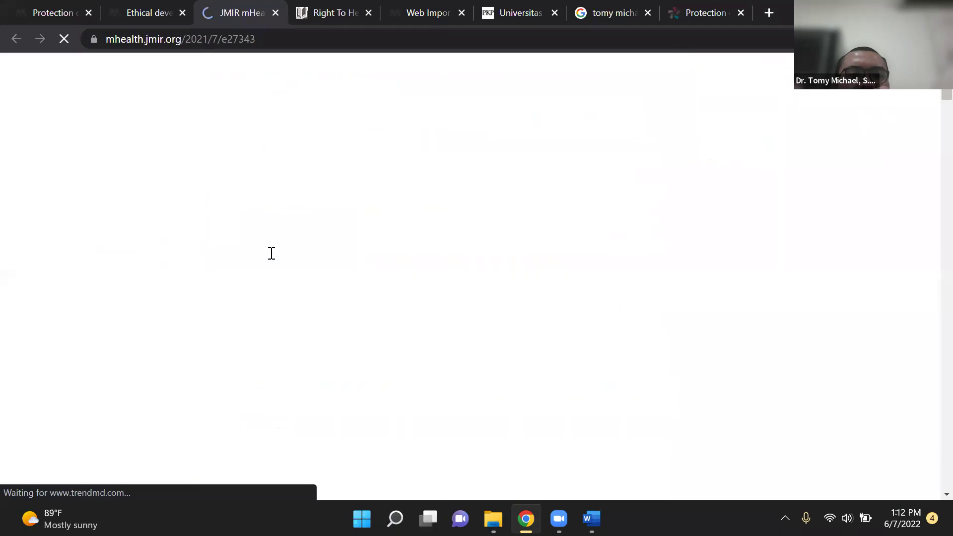
Read through the article's full text on the publisher's site, from the abstract and keywords to the results table
scroll(271, 253, "down", 3)
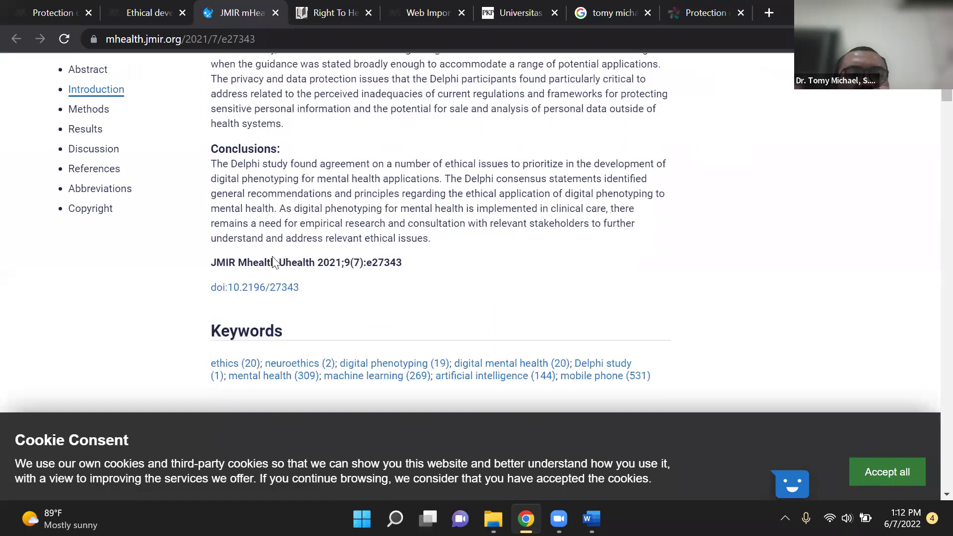
scroll(272, 262, "down", 8)
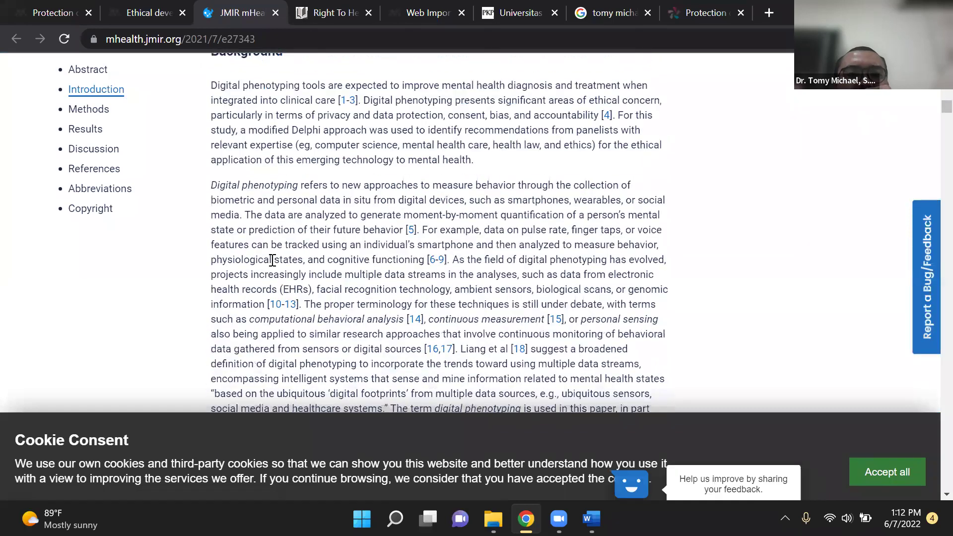
scroll(256, 279, "down", 15)
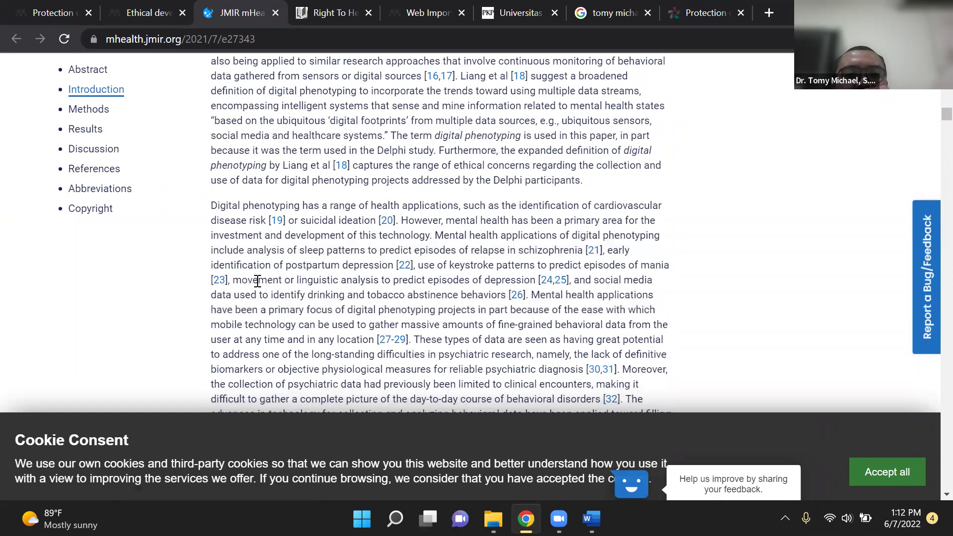
scroll(258, 284, "down", 20)
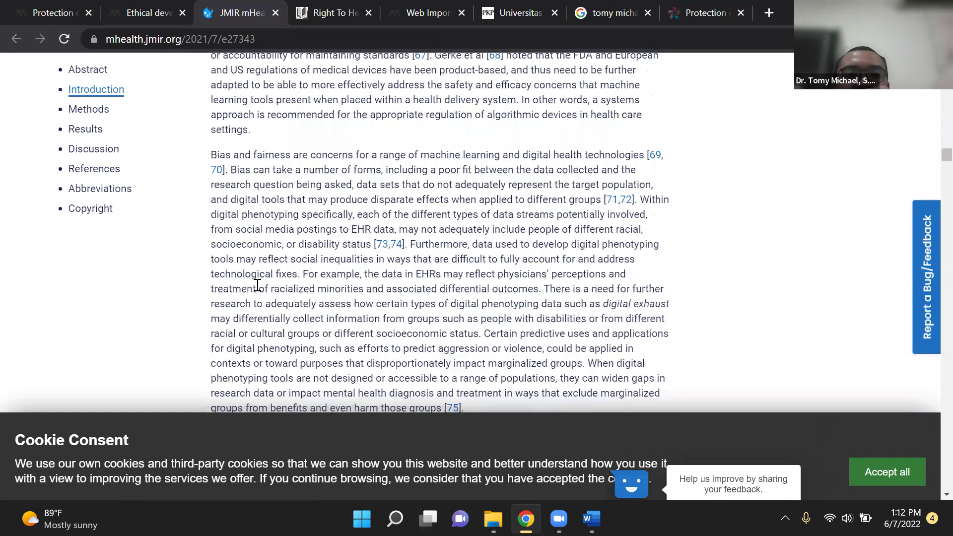
scroll(258, 289, "down", 15)
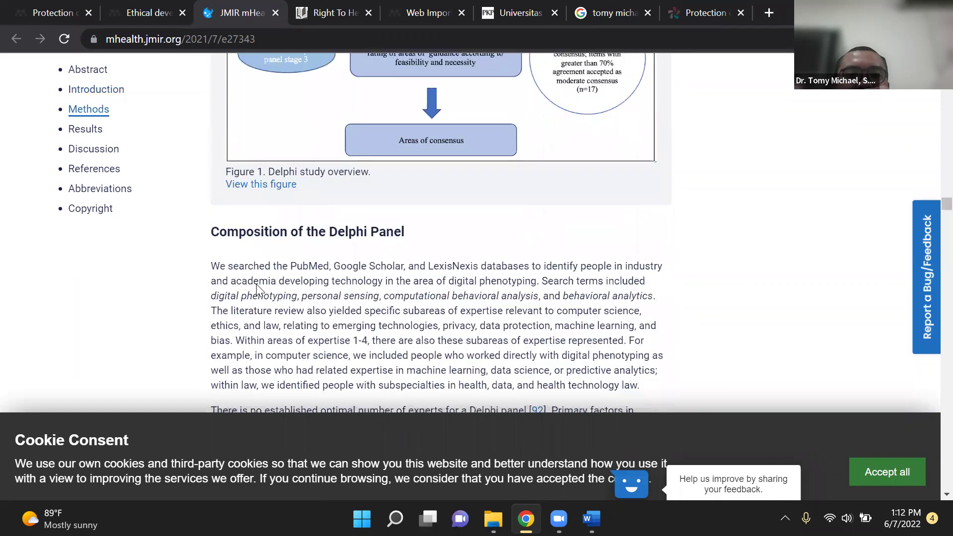
scroll(258, 290, "down", 15)
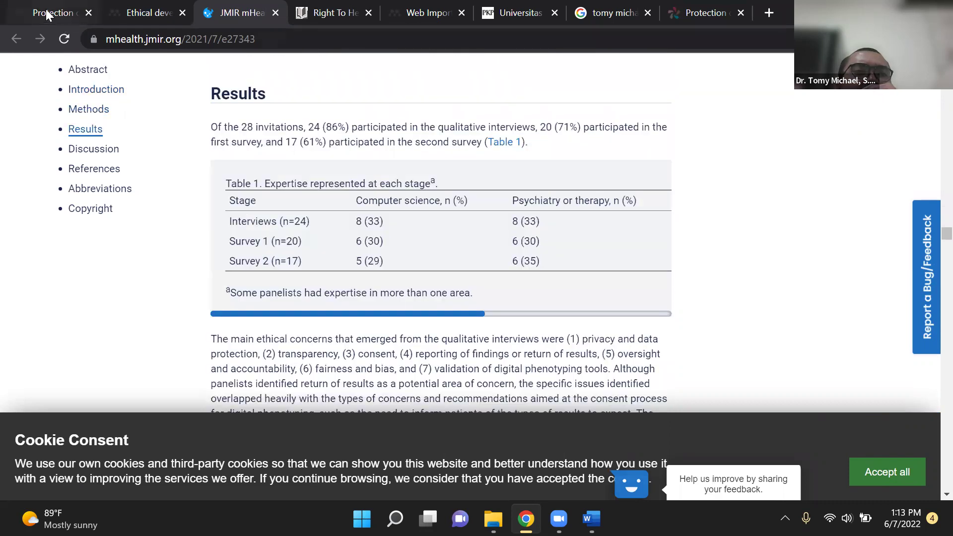
Return to the Mendeley search results, close the article preview and look through the filtered articles
left_click(48, 14)
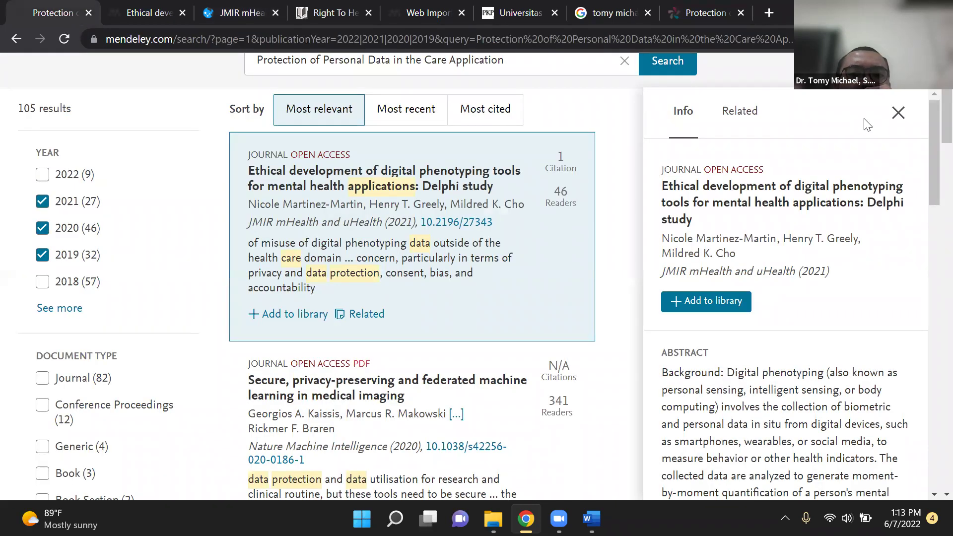
left_click(897, 113)
scroll(416, 367, "down", 5)
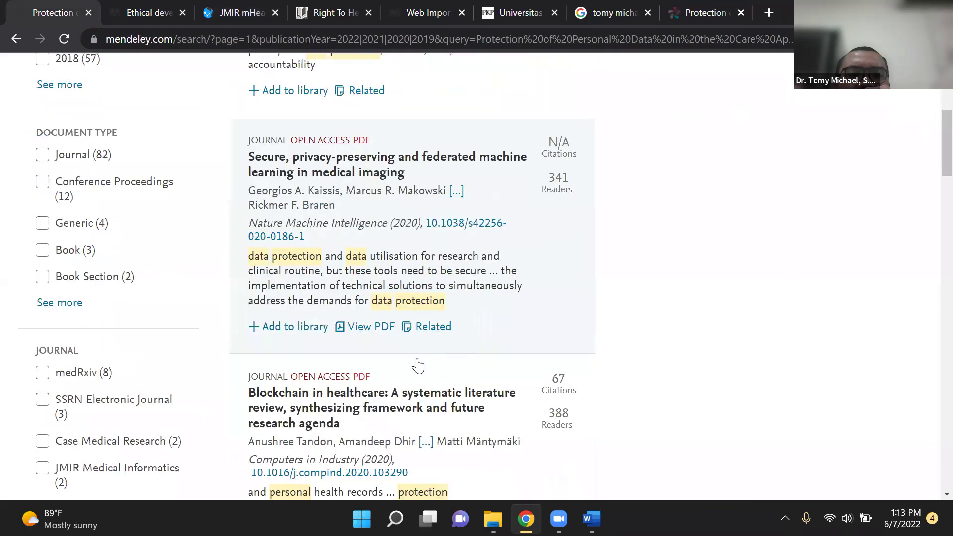
scroll(416, 367, "down", 8)
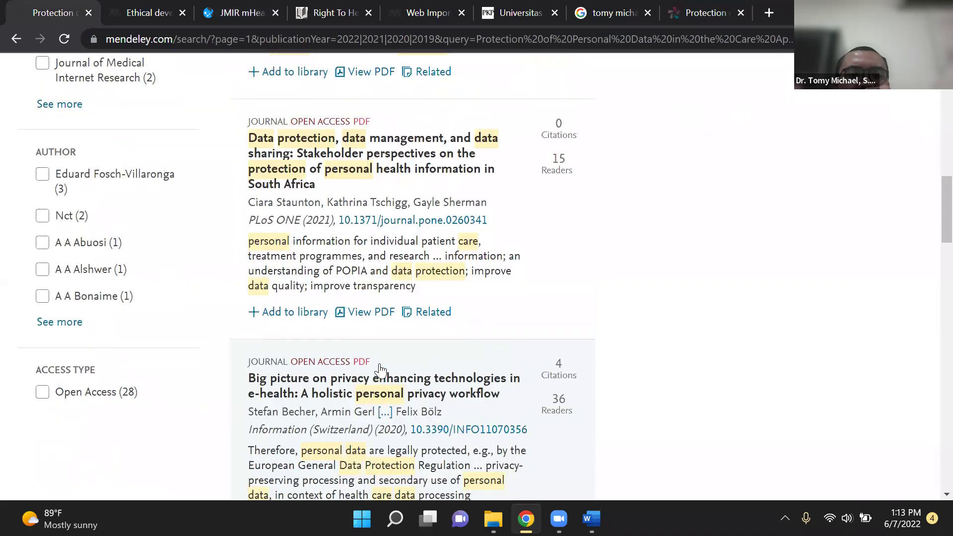
scroll(379, 368, "down", 5)
scroll(347, 373, "down", 3)
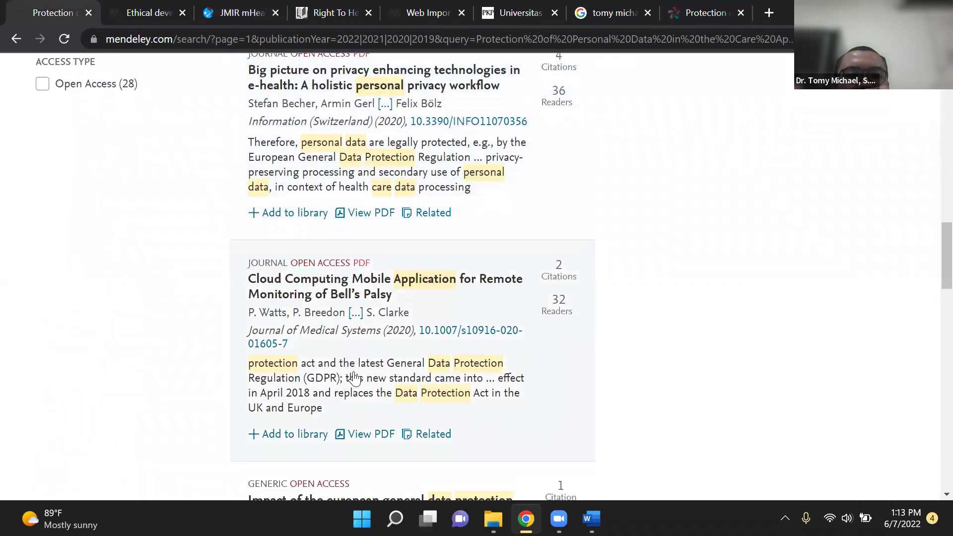
scroll(350, 372, "down", 5)
scroll(327, 278, "up", 3)
scroll(315, 242, "down", 1)
scroll(315, 242, "up", 4)
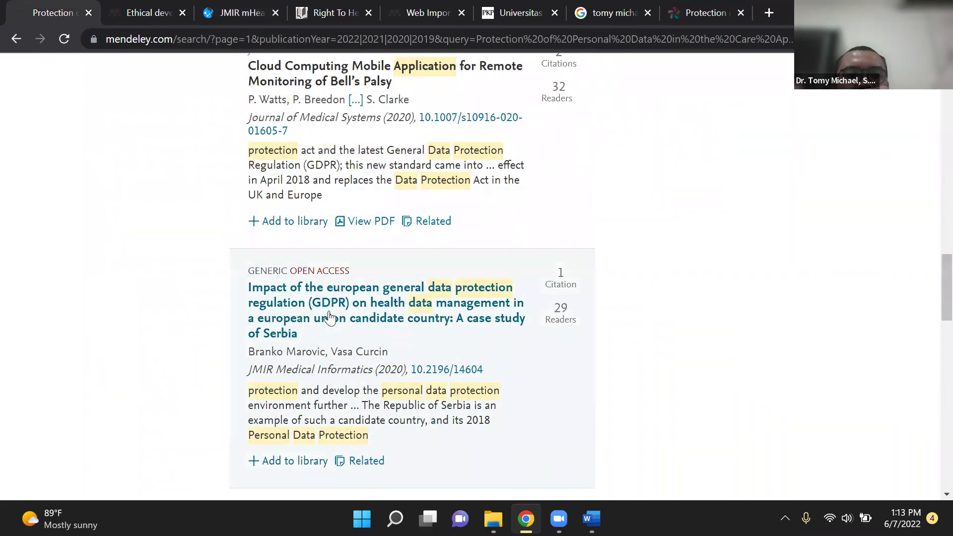
Open the article on the GDPR's impact on health data management in Serbia in a new tab, closing the digital phenotyping catalogue page
right_click(331, 318)
left_click(363, 326)
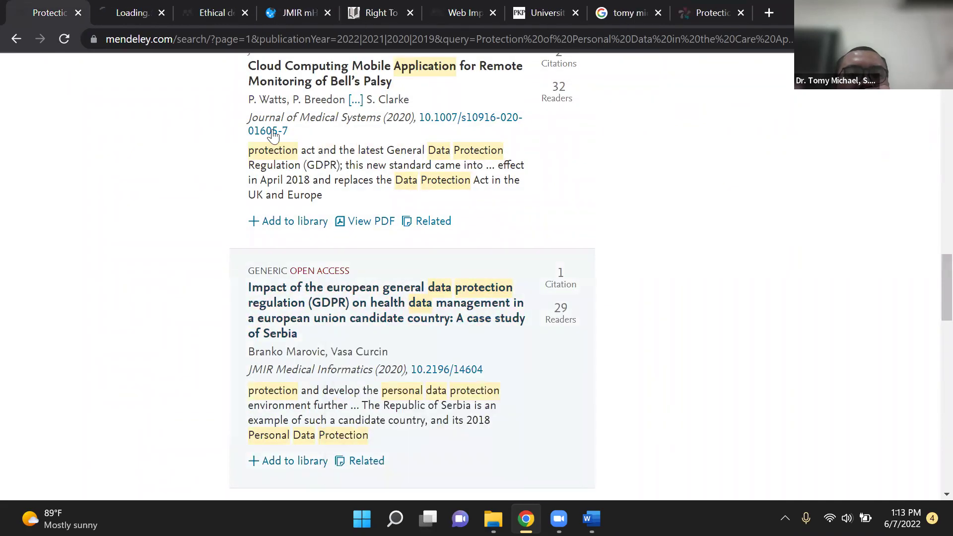
left_click(123, 15)
left_click(218, 12)
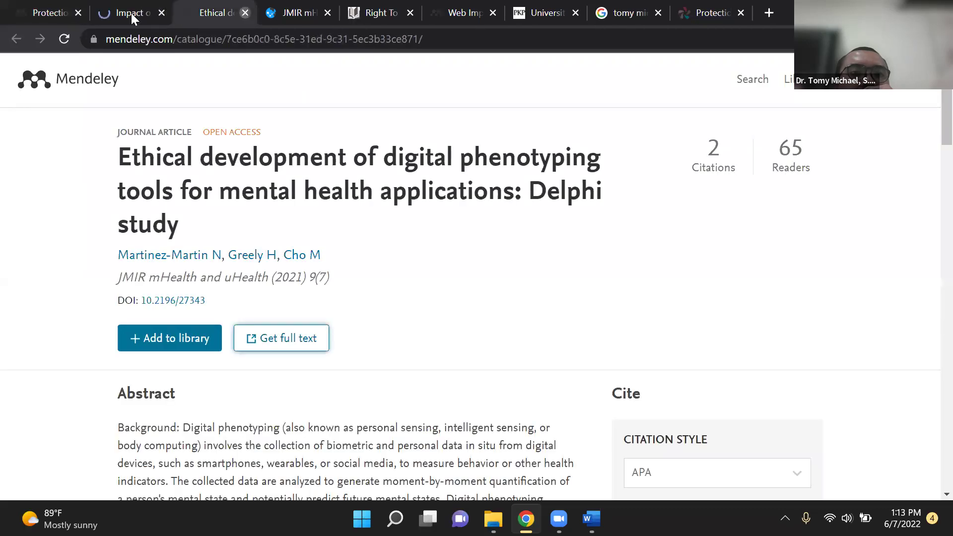
left_click(241, 13)
left_click(127, 14)
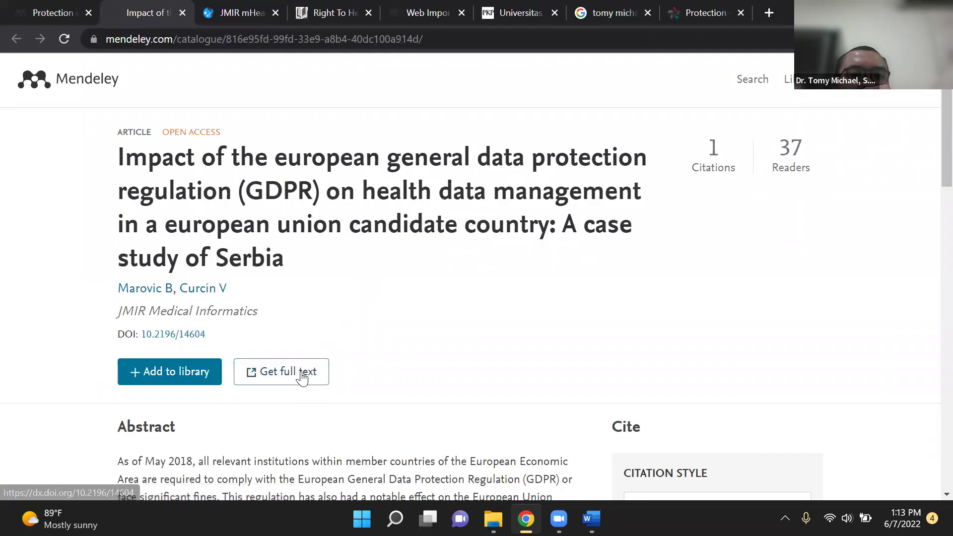
Open the GDPR article's full text on the publisher's site, close it and go back to the search results
left_click(301, 375)
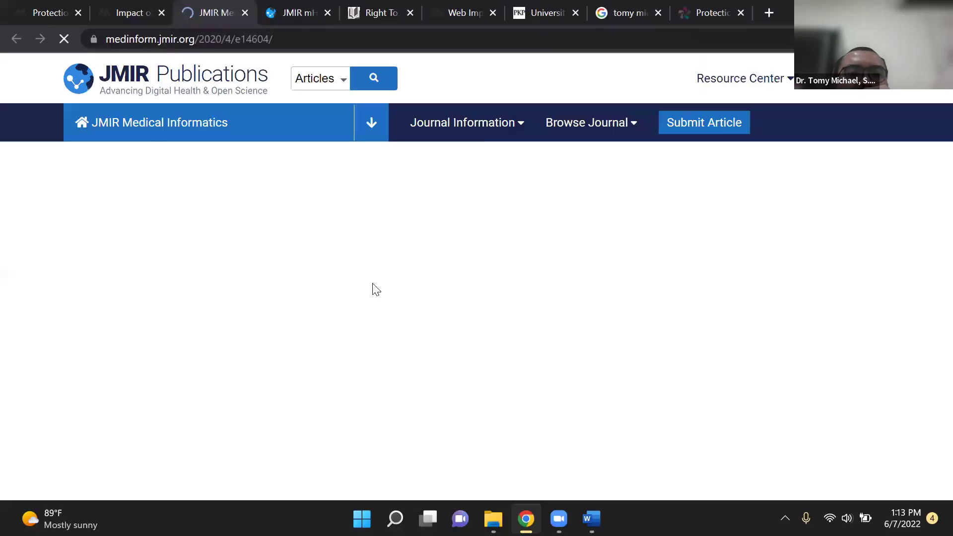
left_click(245, 11)
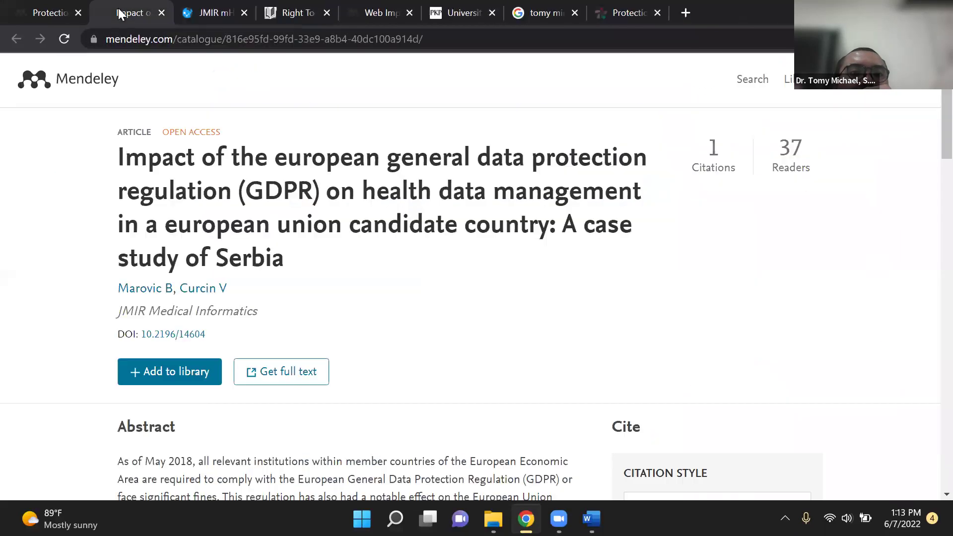
left_click(57, 14)
Look through the remaining filtered search results and return to the beginning of the list
scroll(389, 343, "down", 12)
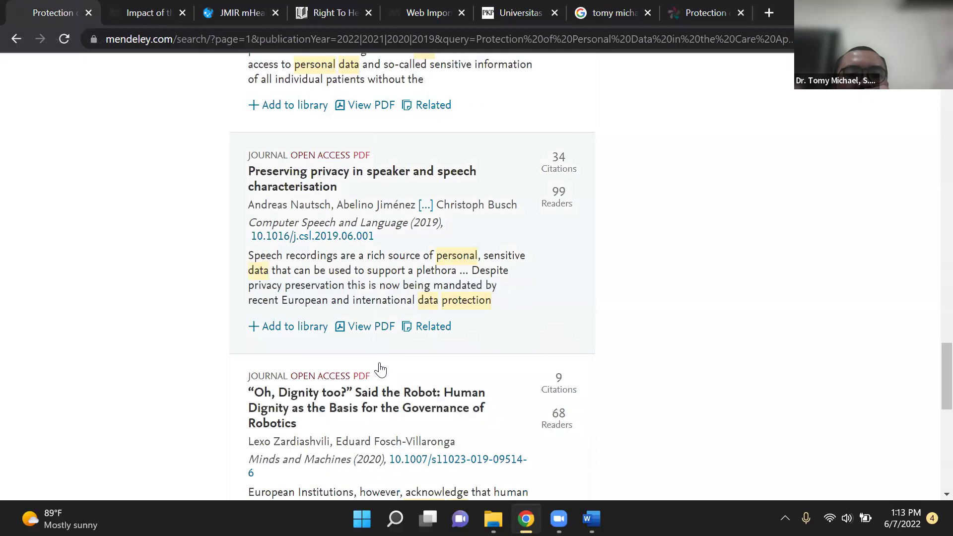
scroll(381, 370, "up", 5)
scroll(381, 370, "down", 8)
scroll(381, 364, "up", 20)
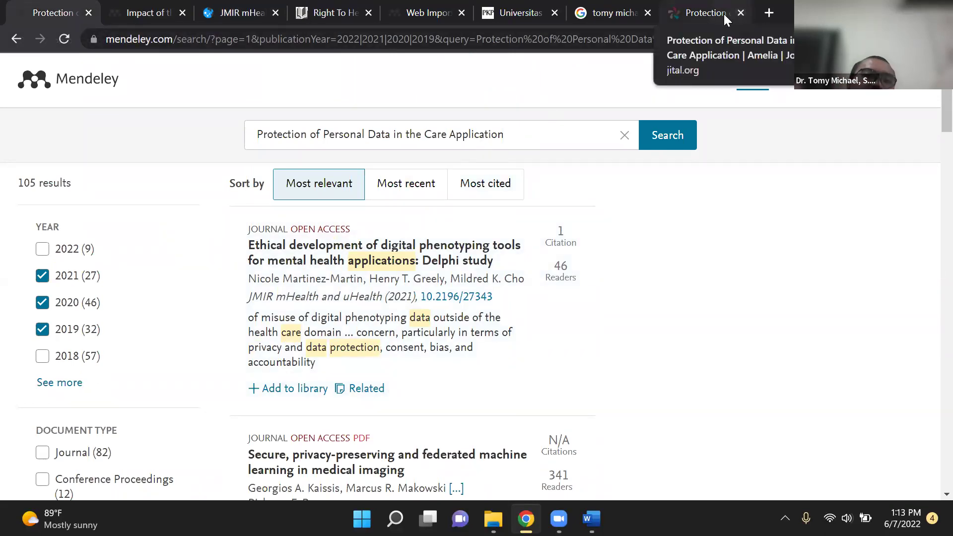
Open youtube.com in a new browser tab
left_click(766, 12)
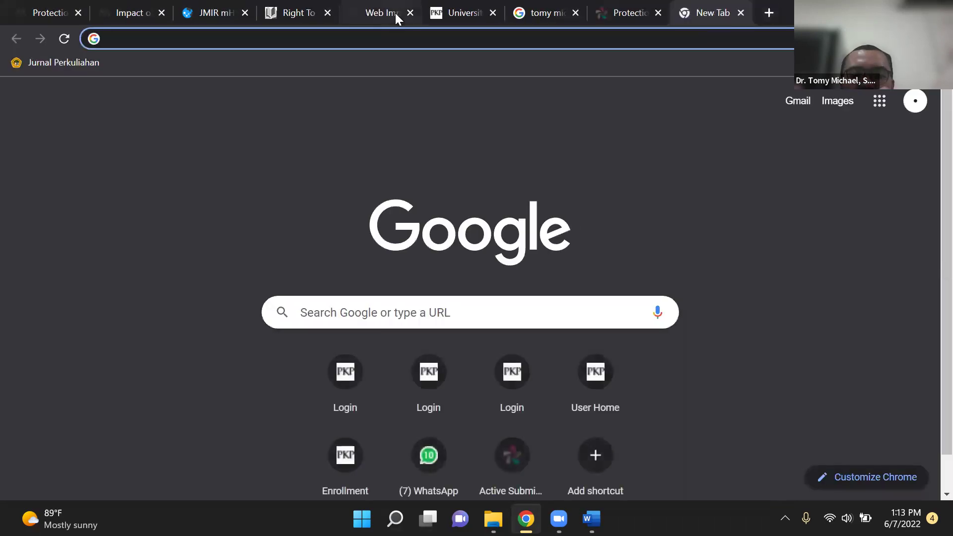
type("youtube.com")
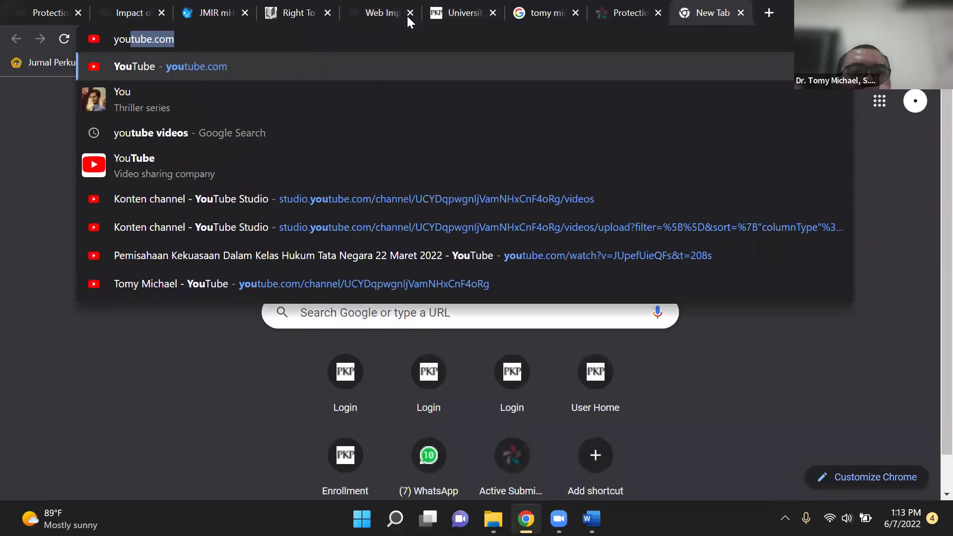
key("Return")
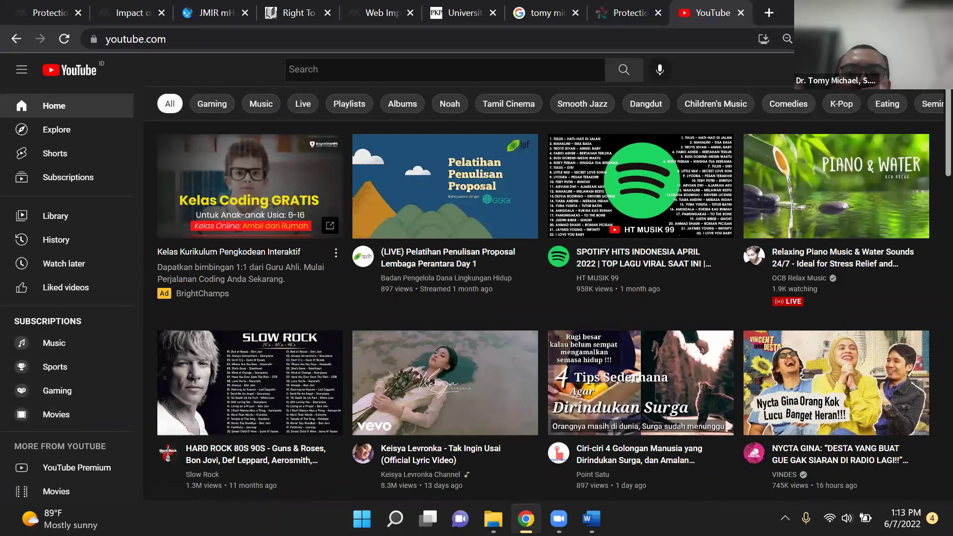
left_click(919, 69)
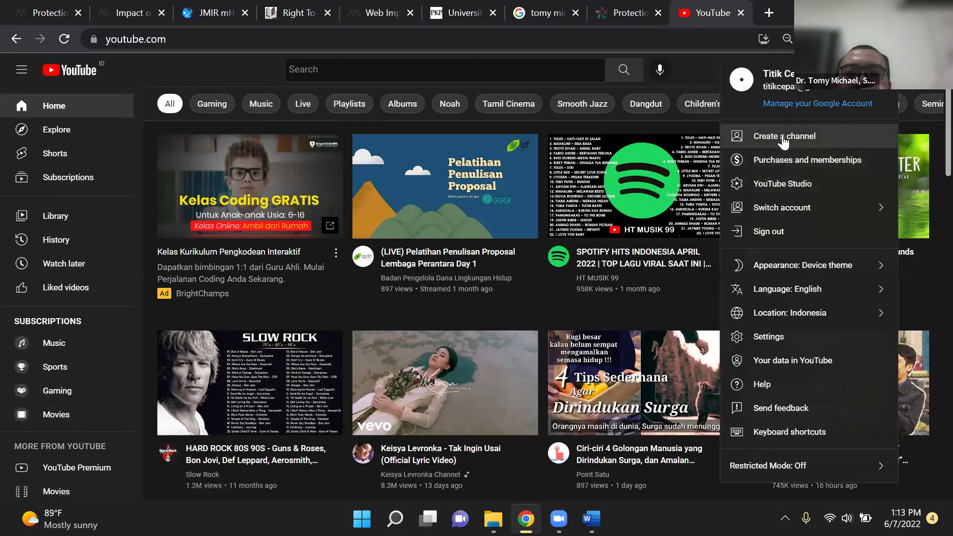
left_click(784, 136)
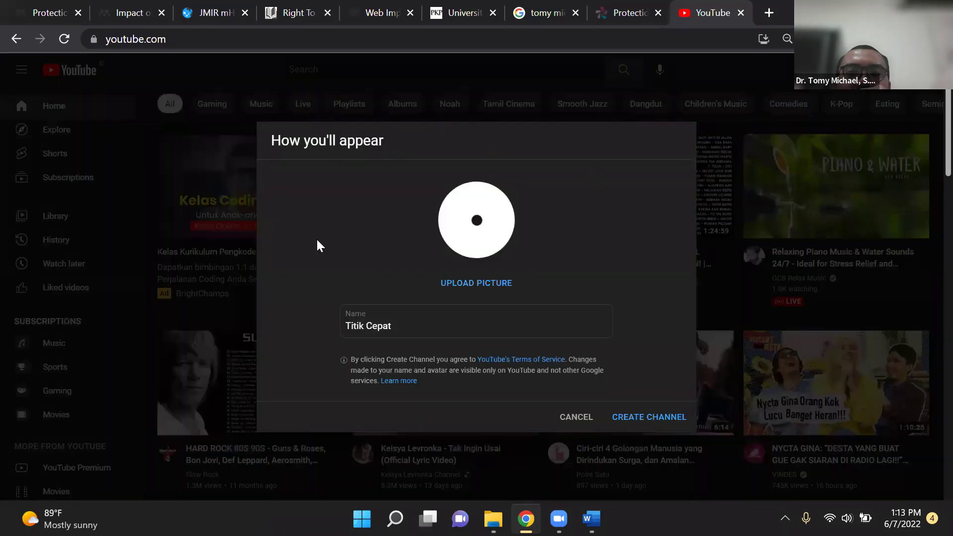
left_click(578, 413)
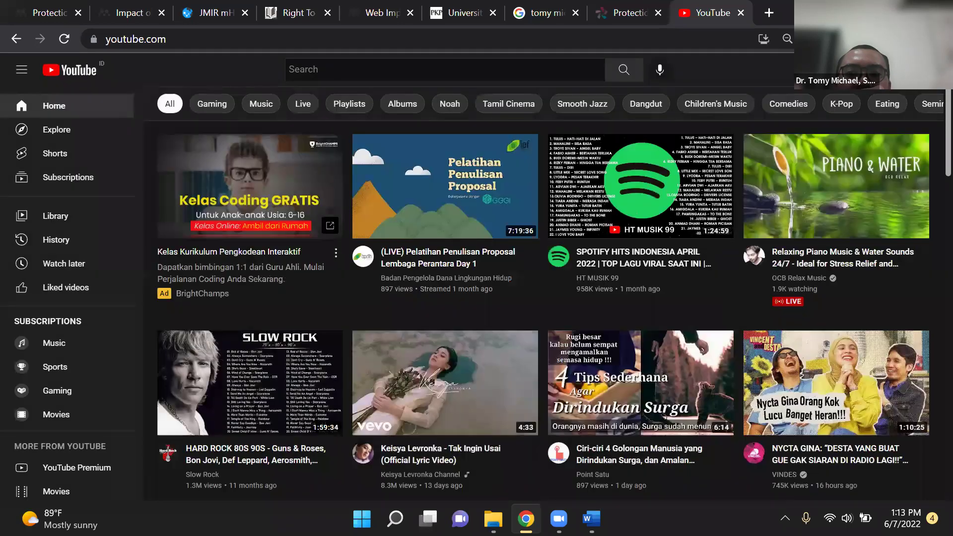
Switch from YouTube to Google account management and sign in to the account with the expired session using the account password
left_click(836, 104)
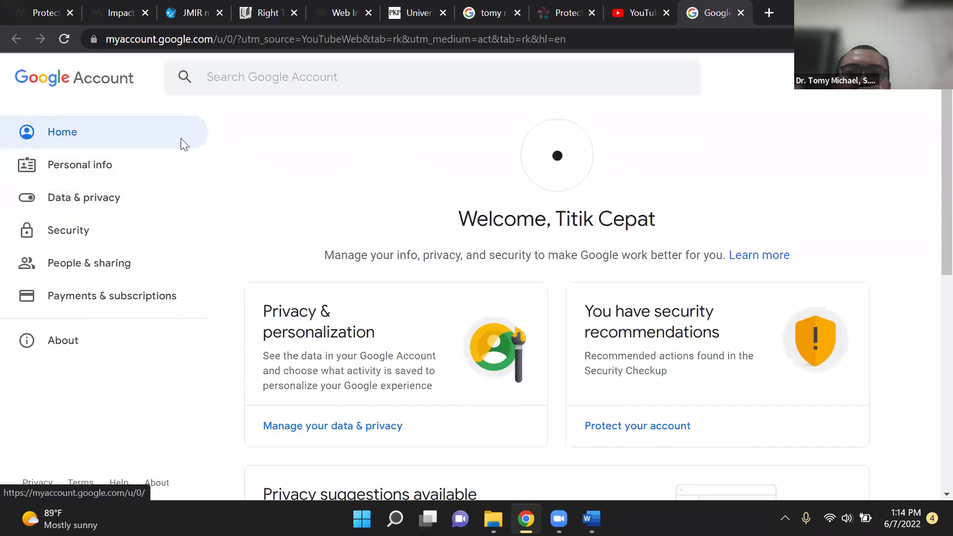
left_click(915, 77)
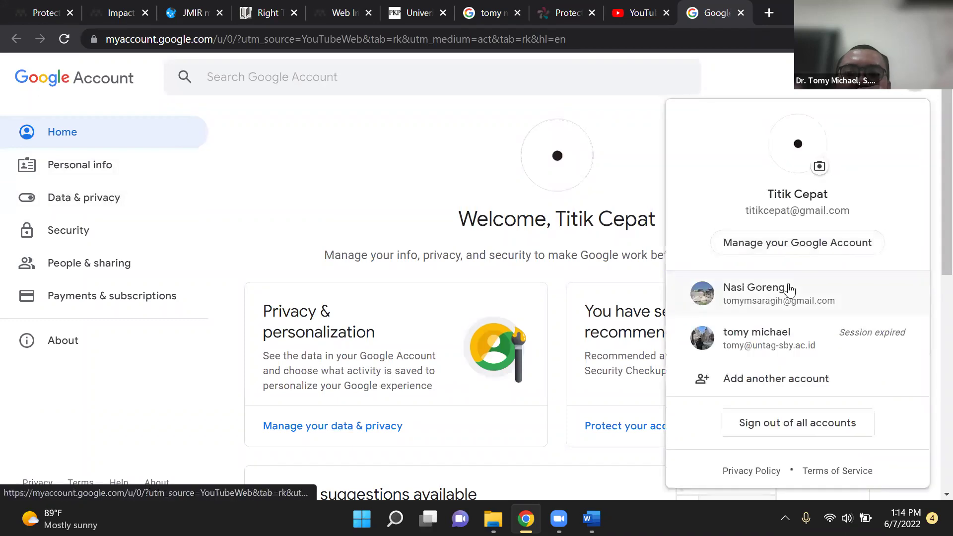
left_click(756, 338)
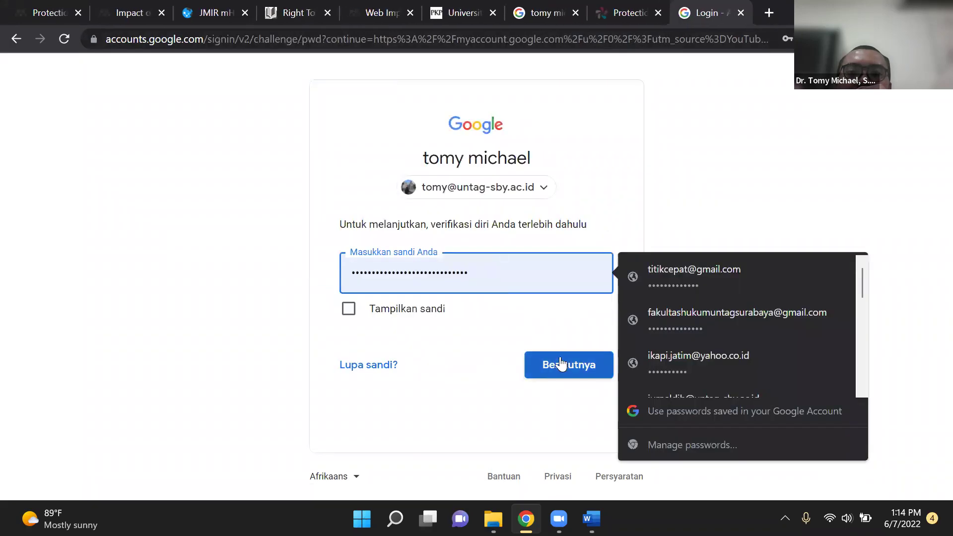
left_click(561, 364)
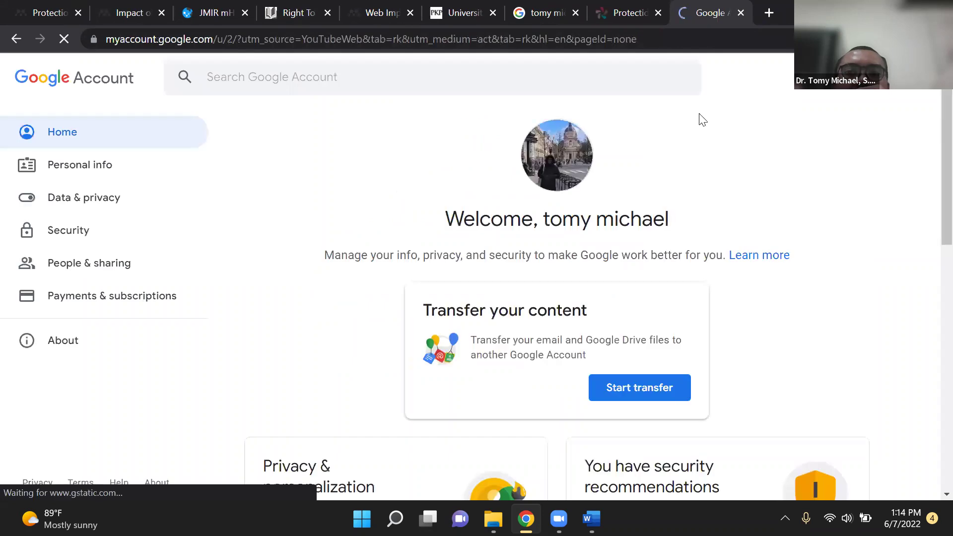
Open YouTube from the Google apps of the signed-in account
left_click(899, 77)
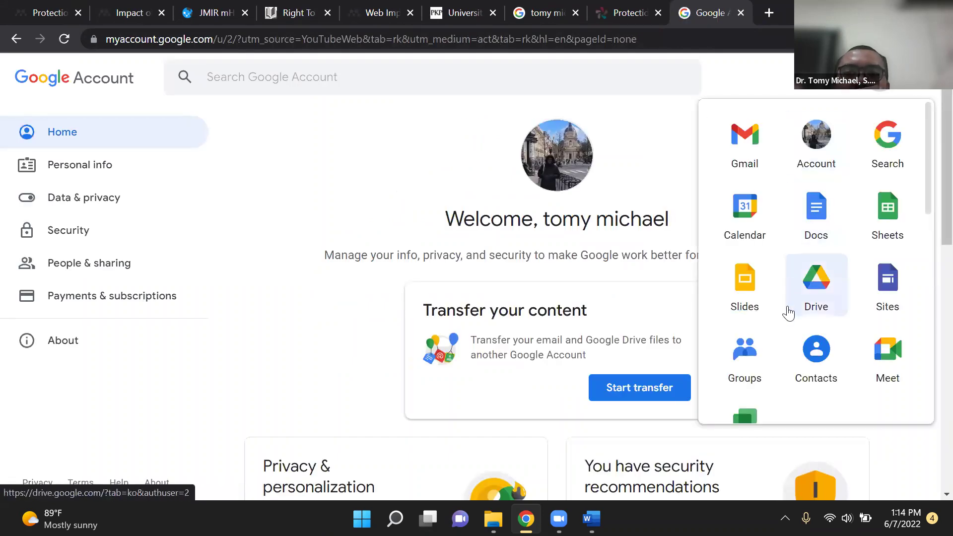
scroll(788, 313, "down", 6)
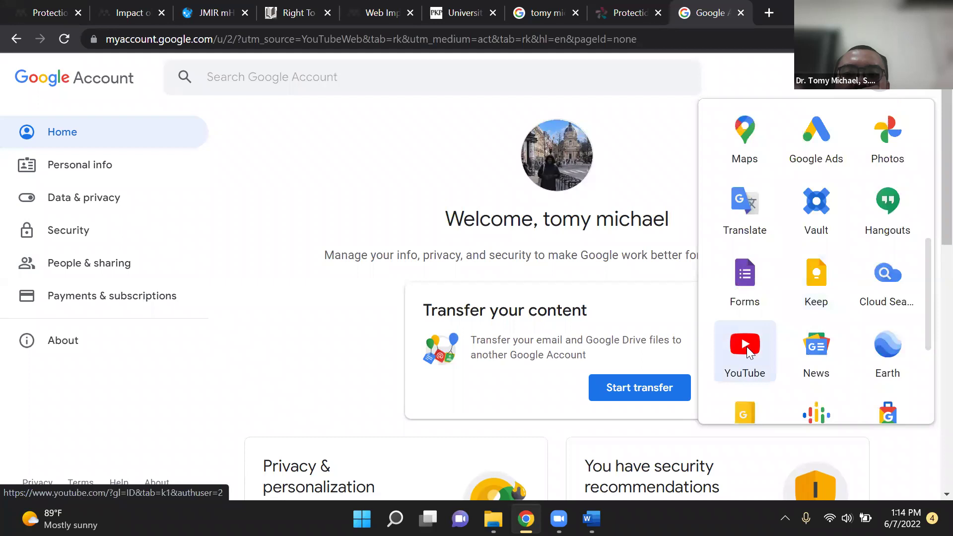
left_click(747, 347)
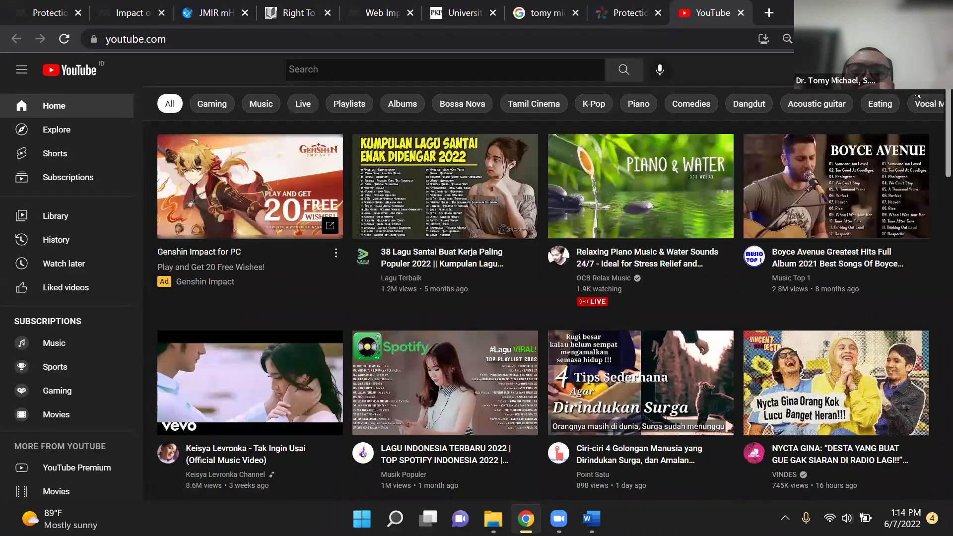
Check which Google account YouTube uses, close the account and YouTube tabs, and return to the Mendeley search results
left_click(916, 69)
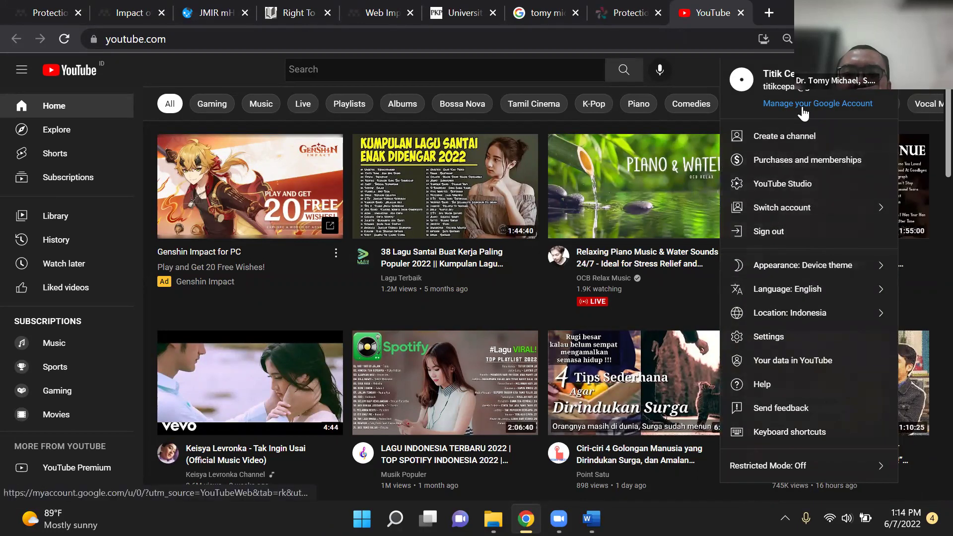
left_click(804, 103)
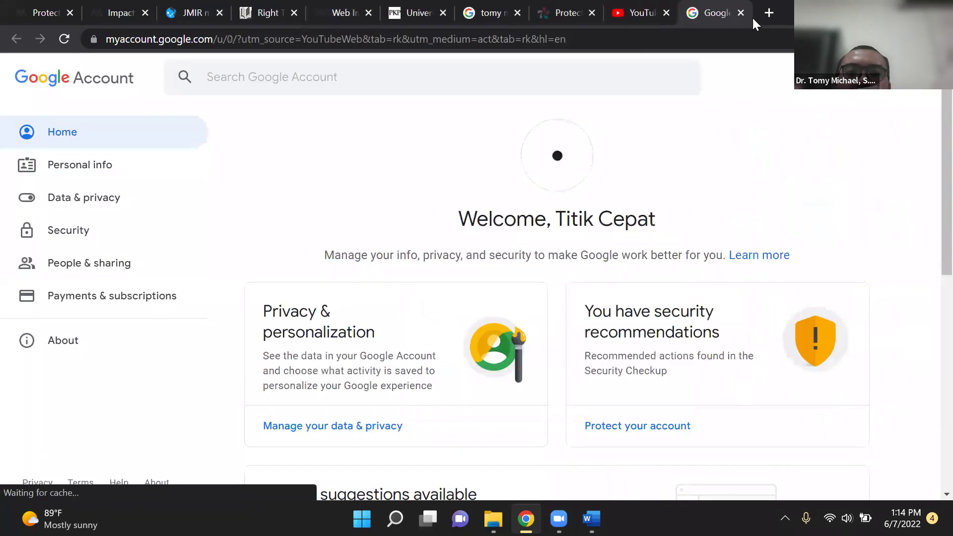
left_click(741, 13)
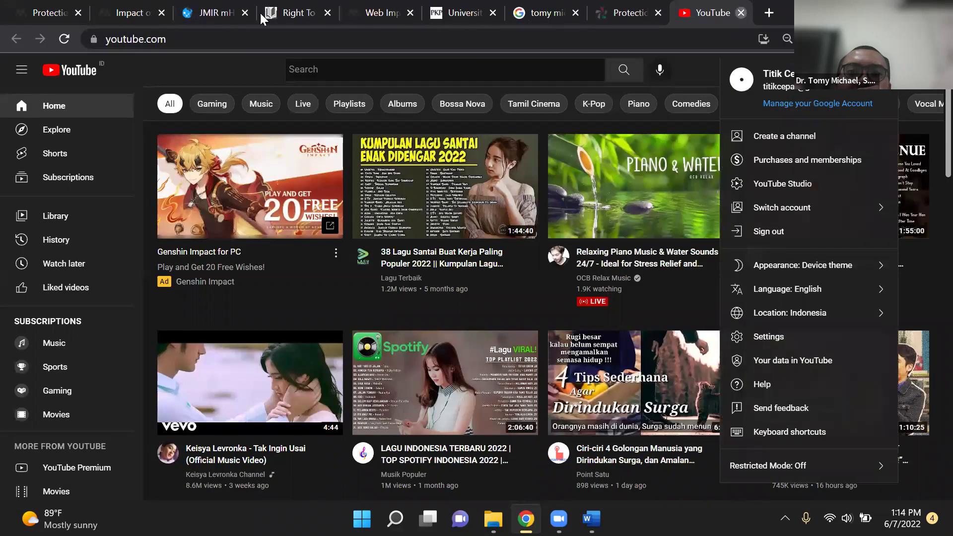
key("ctrl+w")
left_click(64, 2)
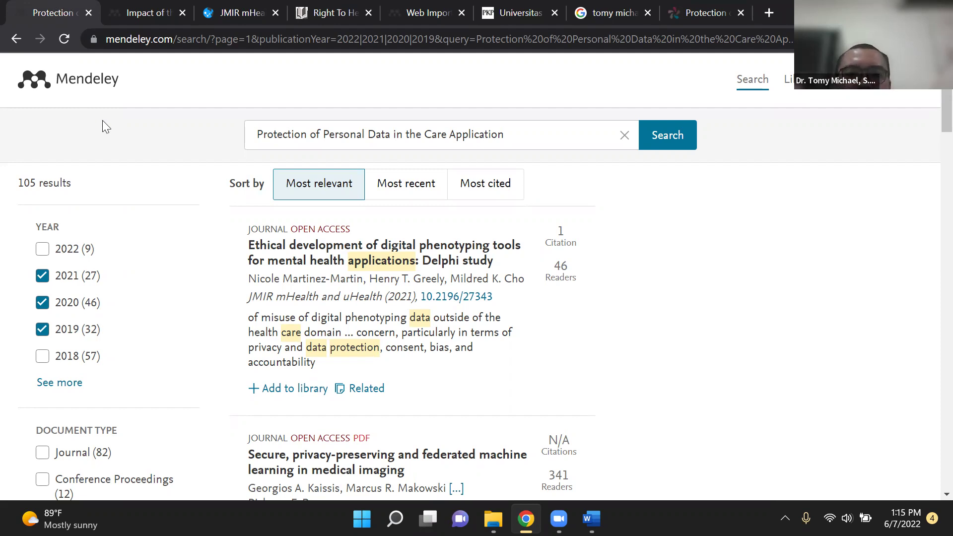
Search the Mendeley catalogue by an author's full name and look through the articles found
key("ctrl+a")
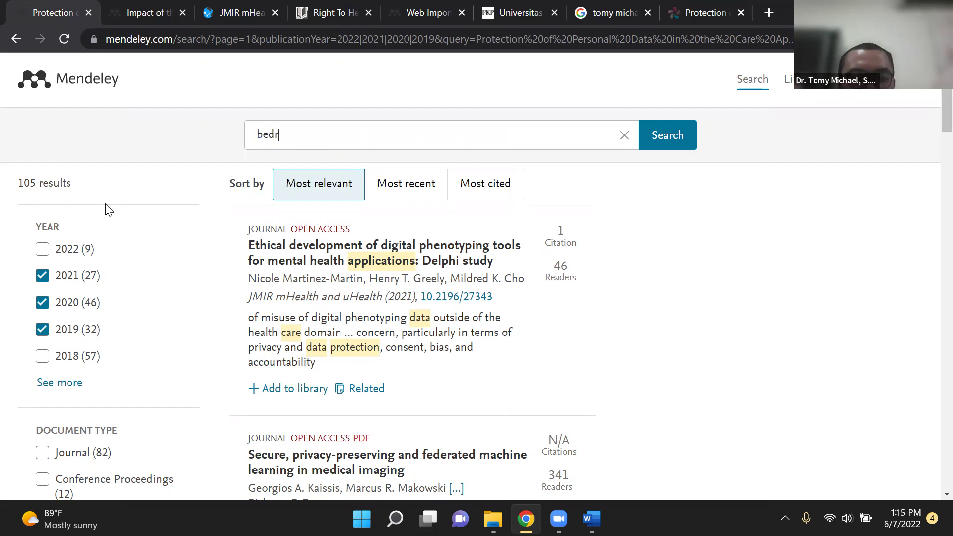
type("gencer")
key("Return")
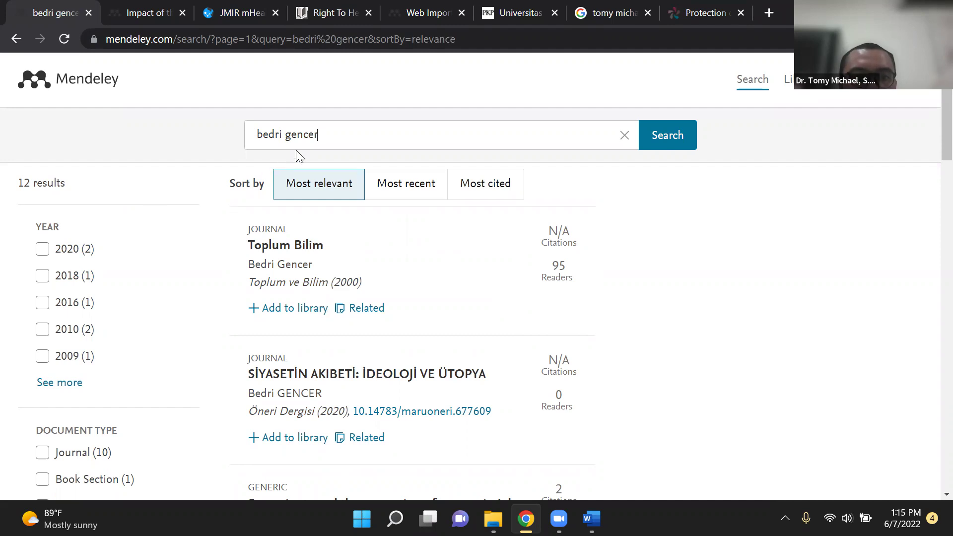
scroll(404, 299, "down", 4)
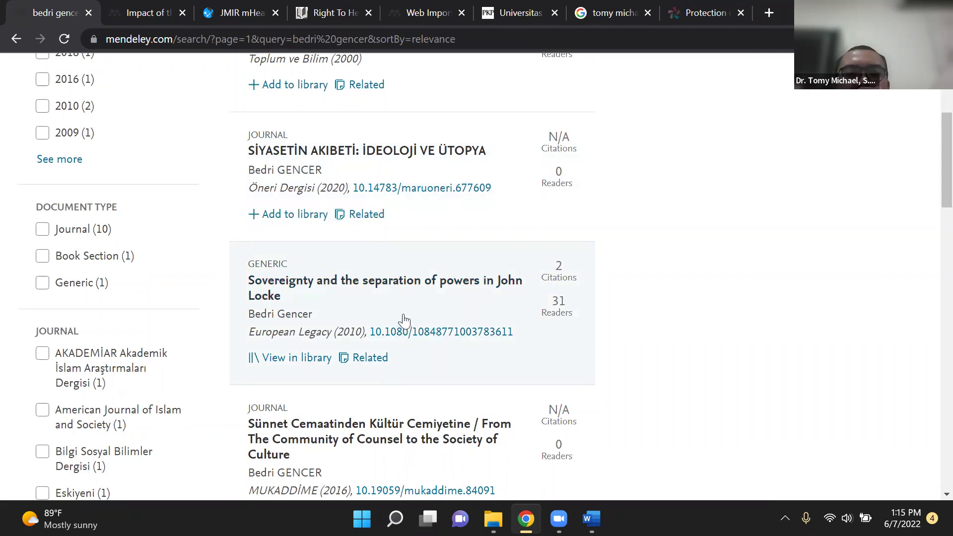
scroll(364, 373, "down", 1)
scroll(364, 373, "down", 3)
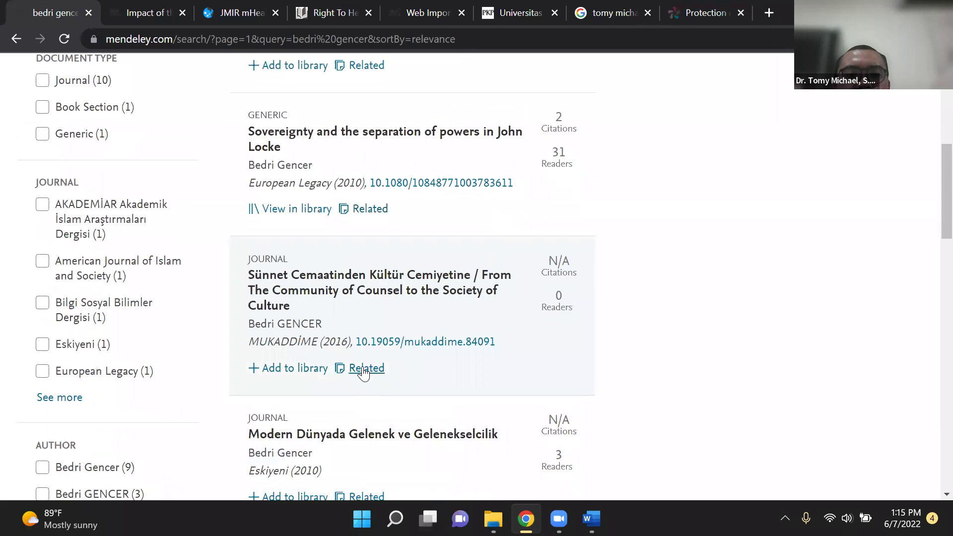
Open "Sünnet Cemaatinden Kültür Cemiyetine" in a new tab, try to get its full text, and close the publisher's page
right_click(412, 281)
left_click(451, 293)
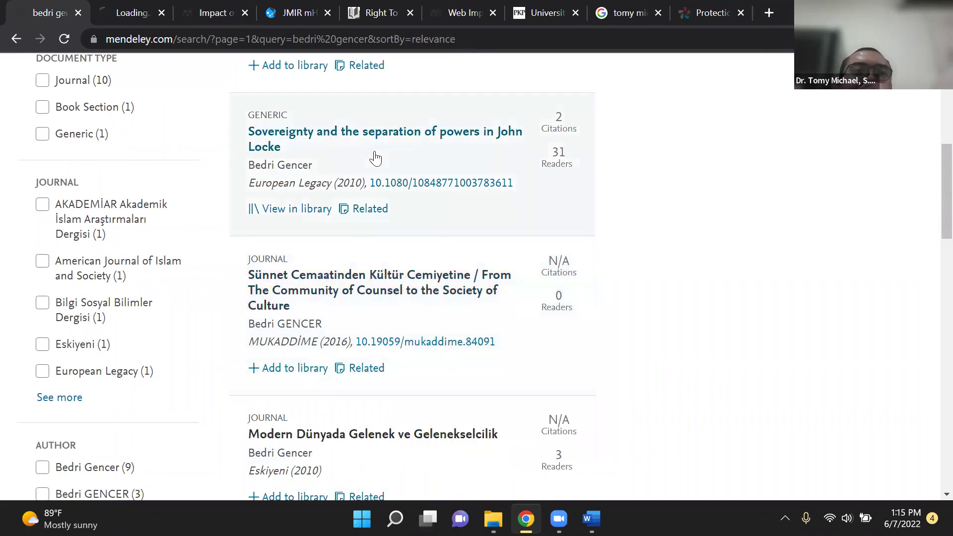
left_click(121, 14)
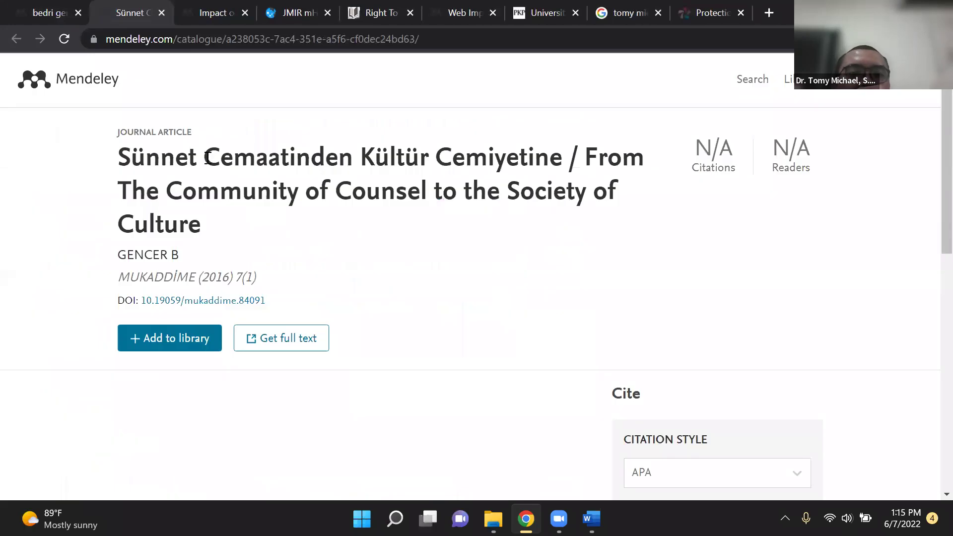
left_click(274, 339)
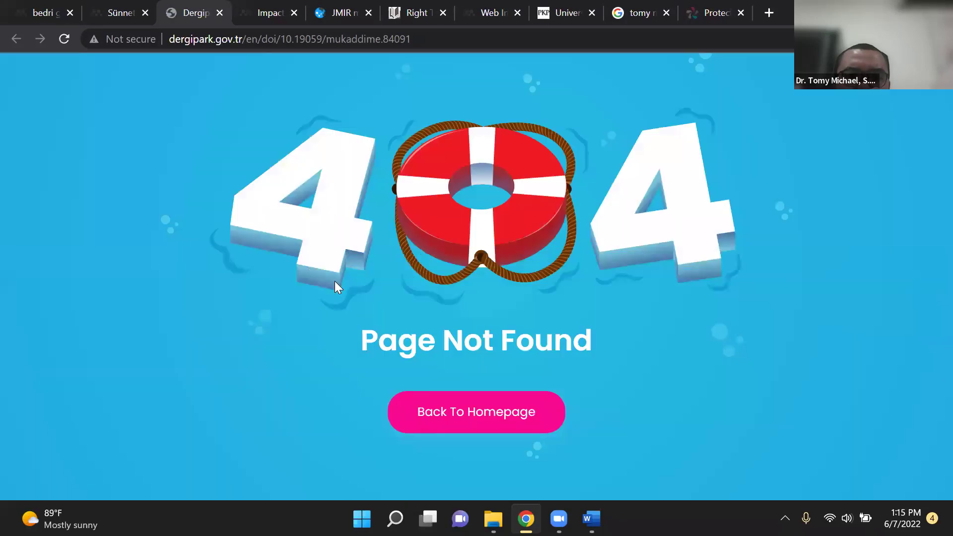
left_click(220, 13)
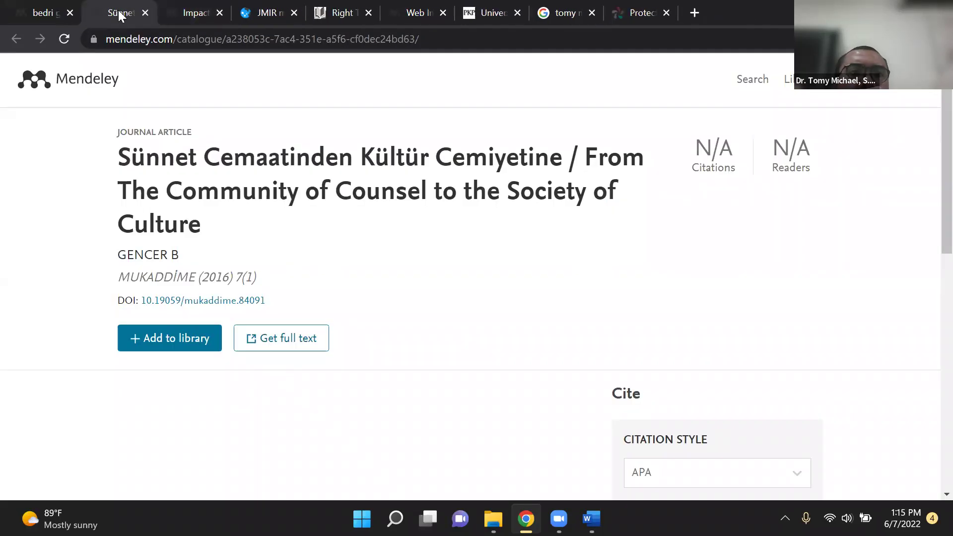
Copy the full title of the "Sünnet Cemaatinden Kültür Cemiyetine" article from its catalogue page
triple_click(155, 187)
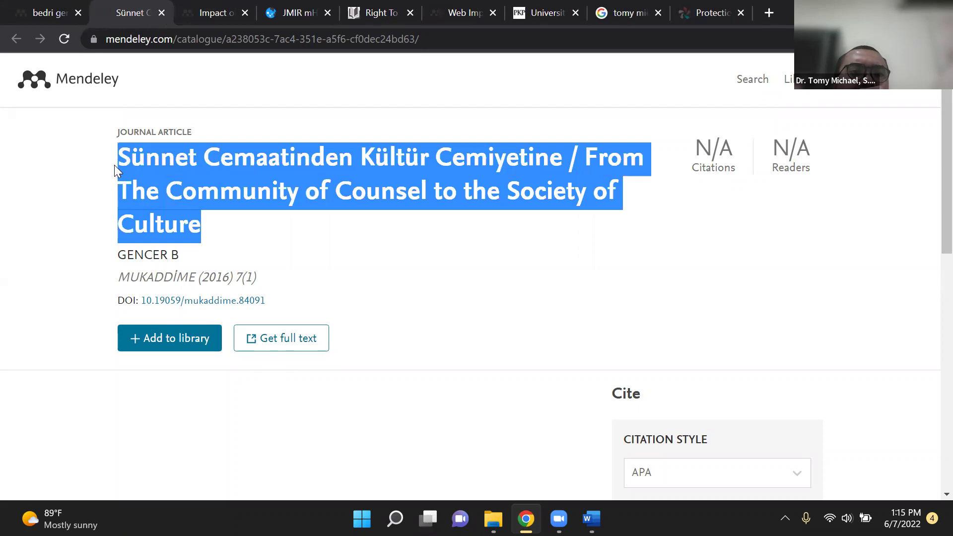
right_click(141, 170)
left_click(152, 177)
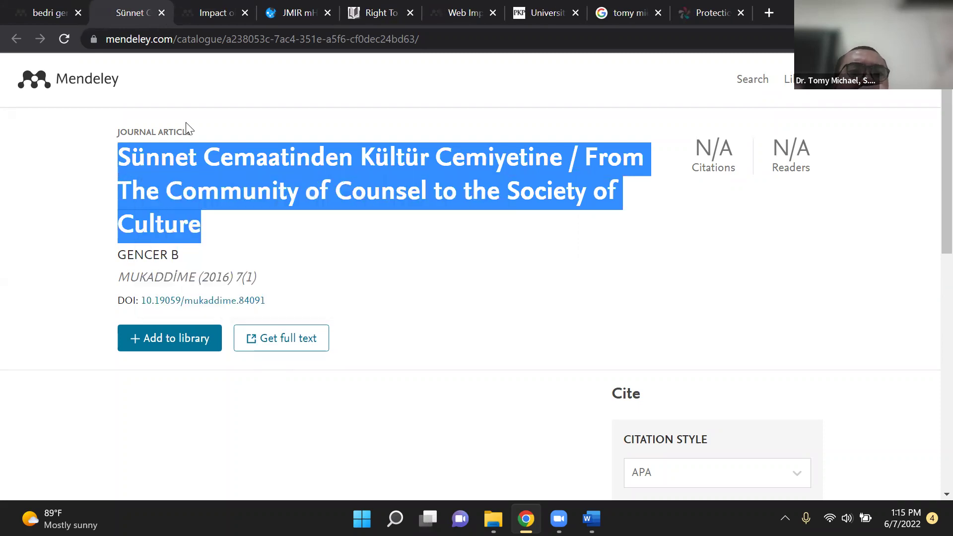
Load sci-hub.se in the tab of the GDPR Serbia article and request the article with the copied title
left_click(206, 14)
left_click(207, 33)
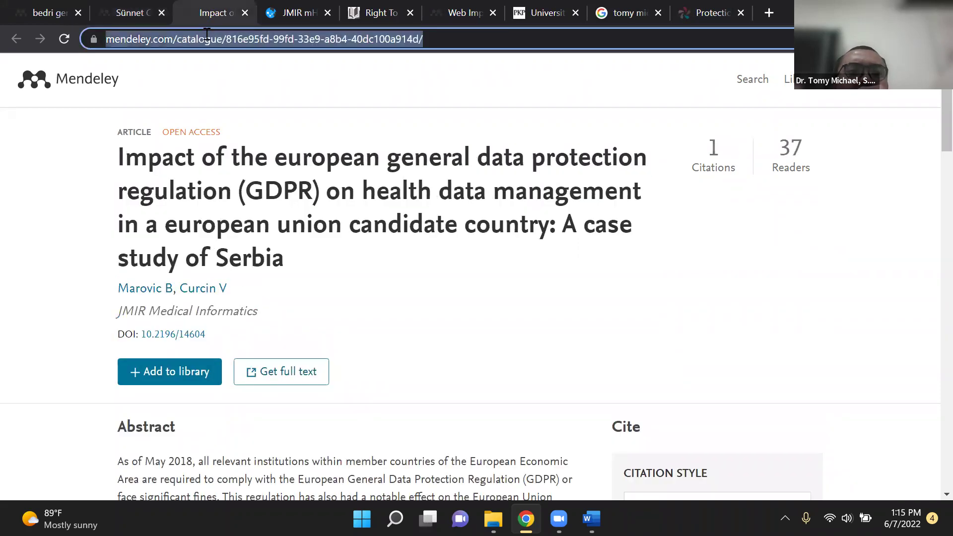
type("sci-hub.se")
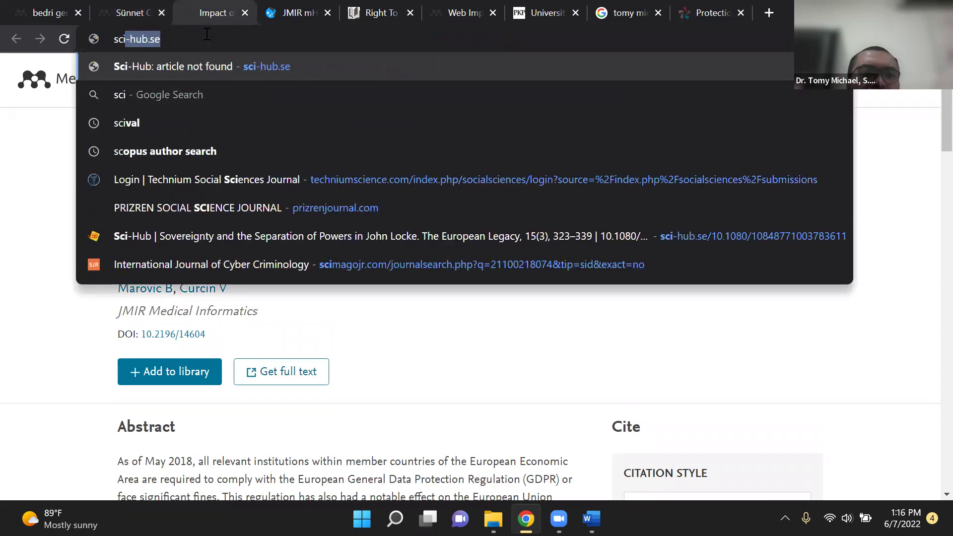
key("Return")
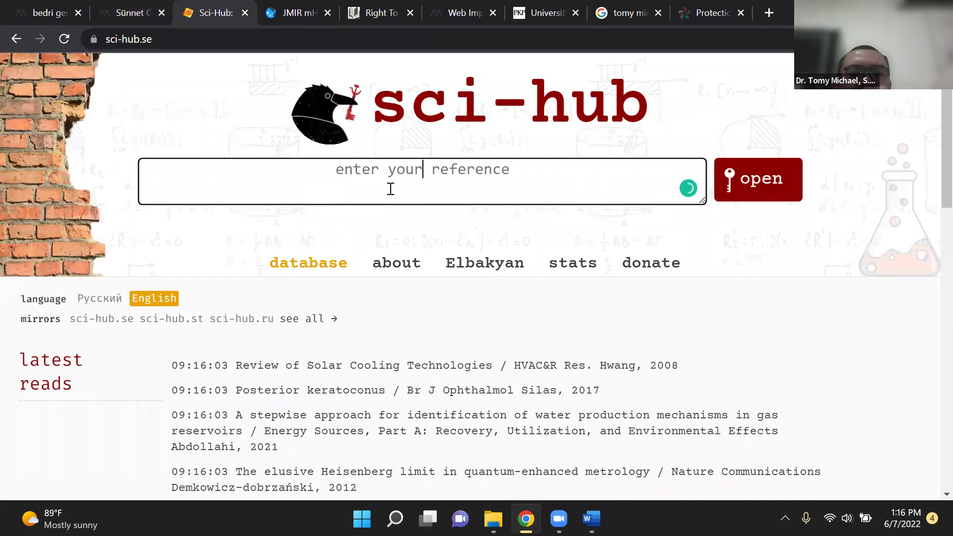
key("ctrl+v")
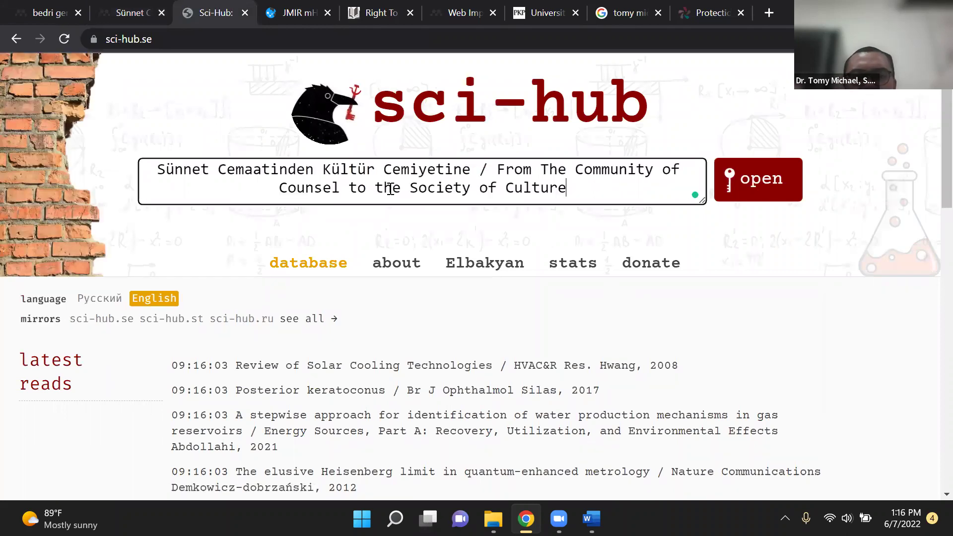
key("Return")
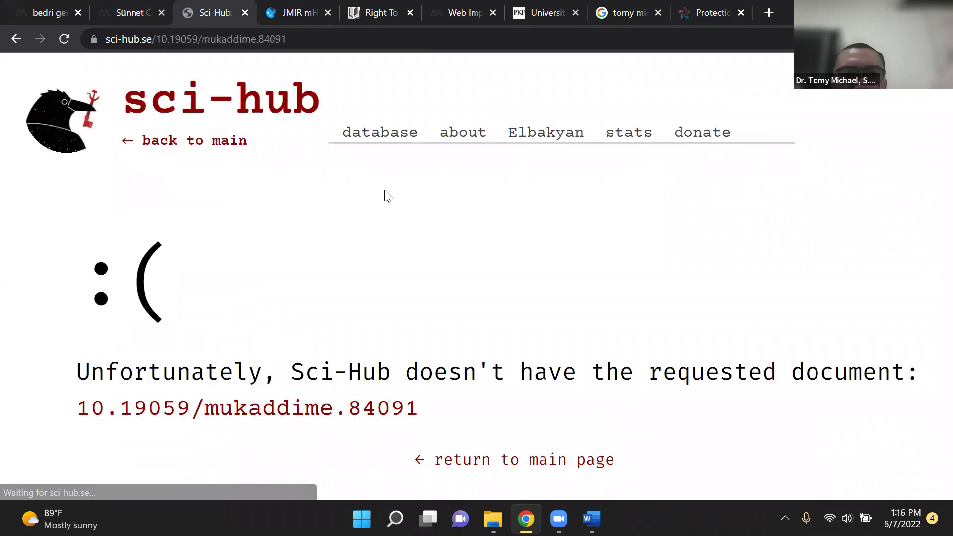
Return to the Mendeley results, show the details of "Sovereignty and the separation of powers in John Locke" and copy its title
key("ctrl+1")
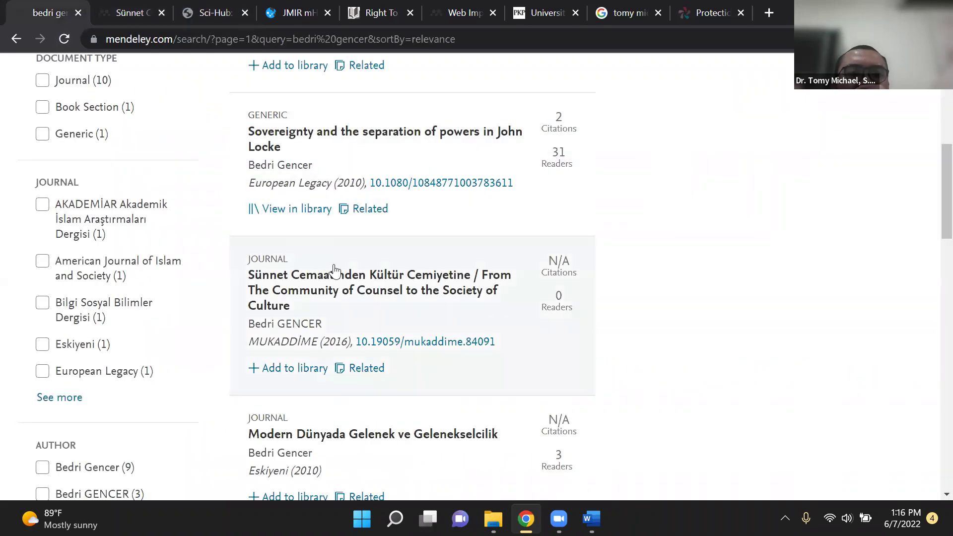
scroll(332, 271, "up", 2)
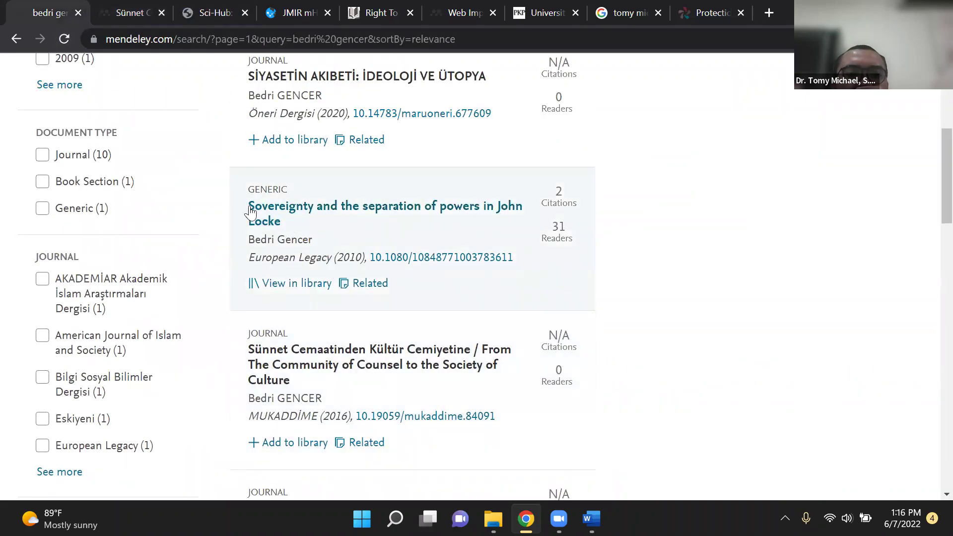
left_click(273, 208)
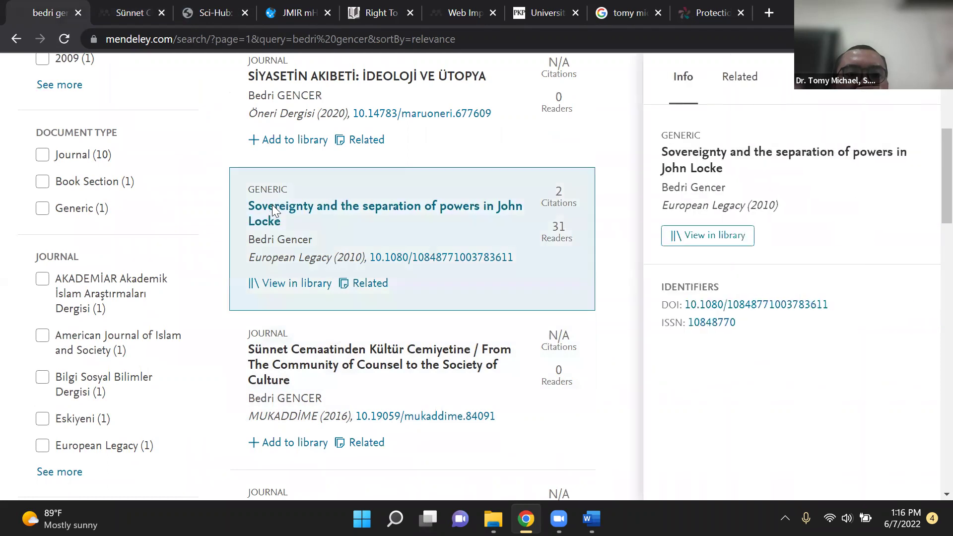
right_click(272, 205)
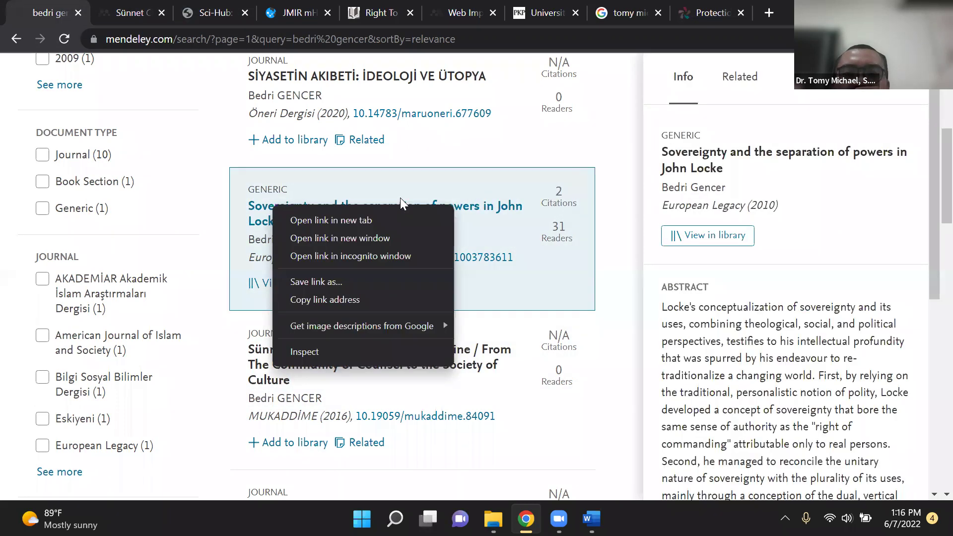
triple_click(670, 157)
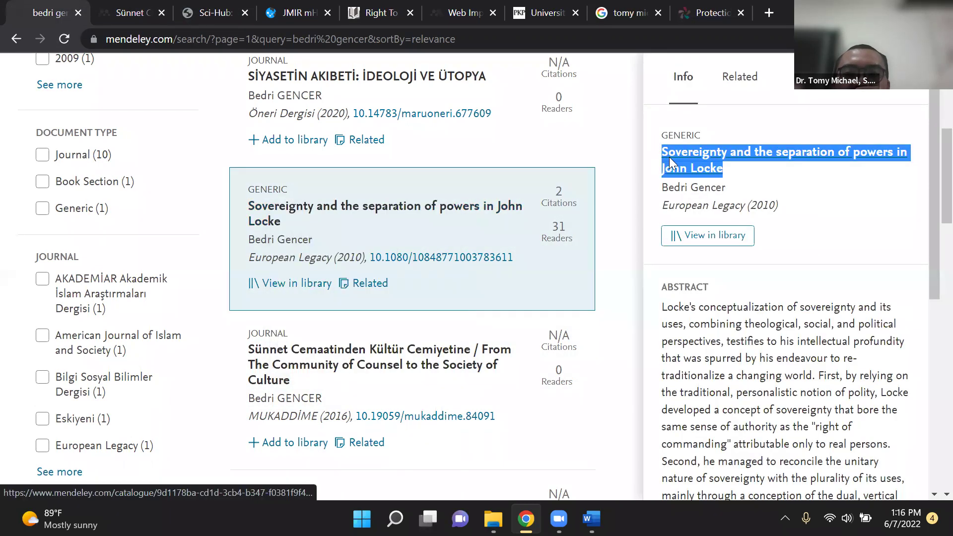
right_click(669, 156)
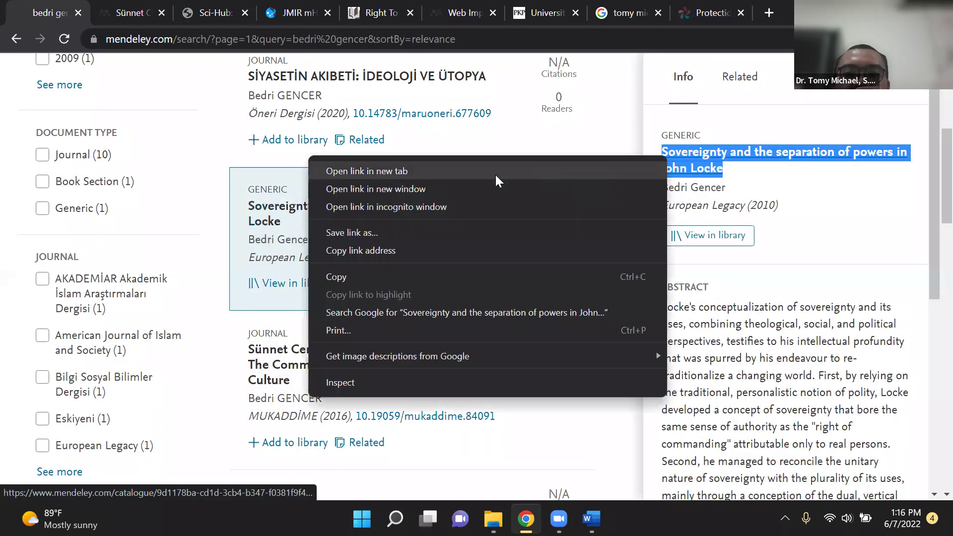
left_click(350, 277)
Search Google for the copied title in a new tab and open the tandfonline.com article
left_click(687, 15)
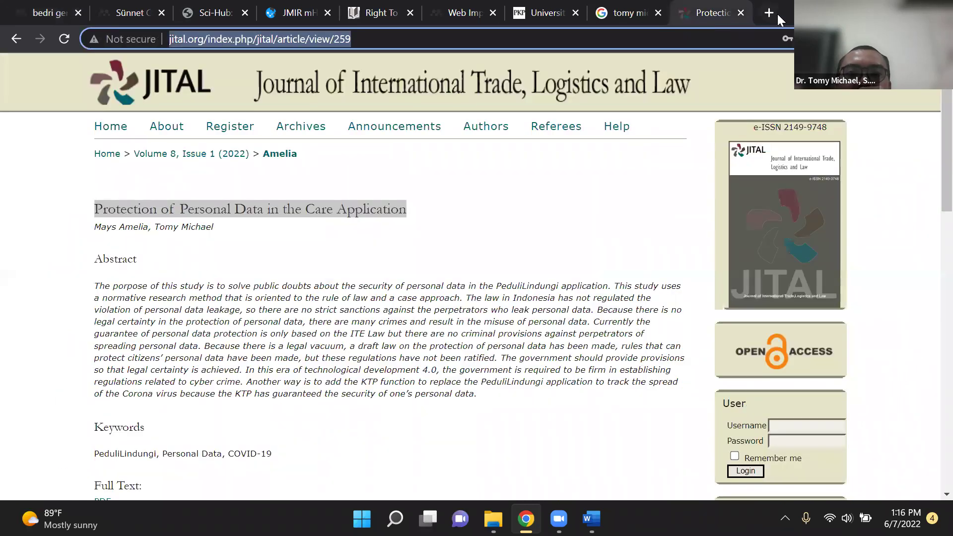
left_click(762, 14)
key("ctrl+v")
key("Return")
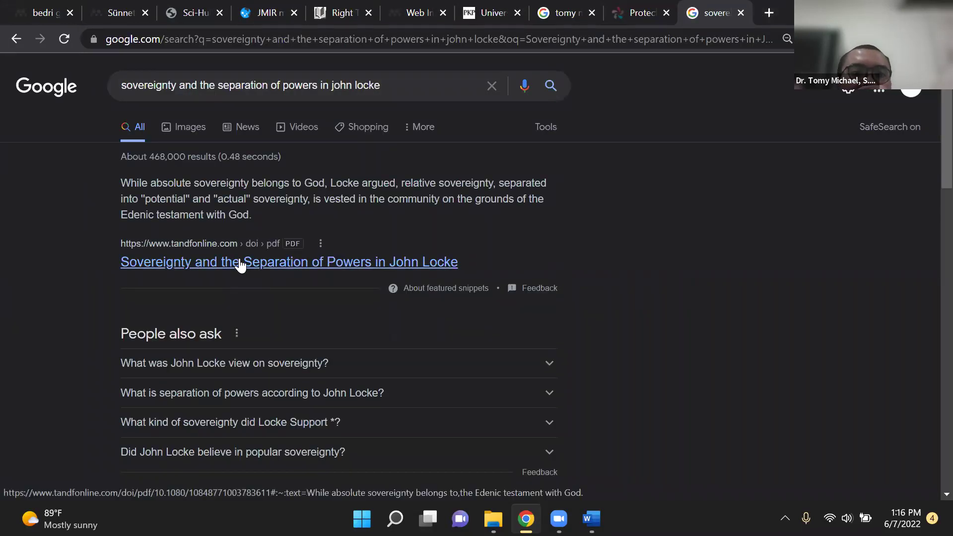
left_click(241, 263)
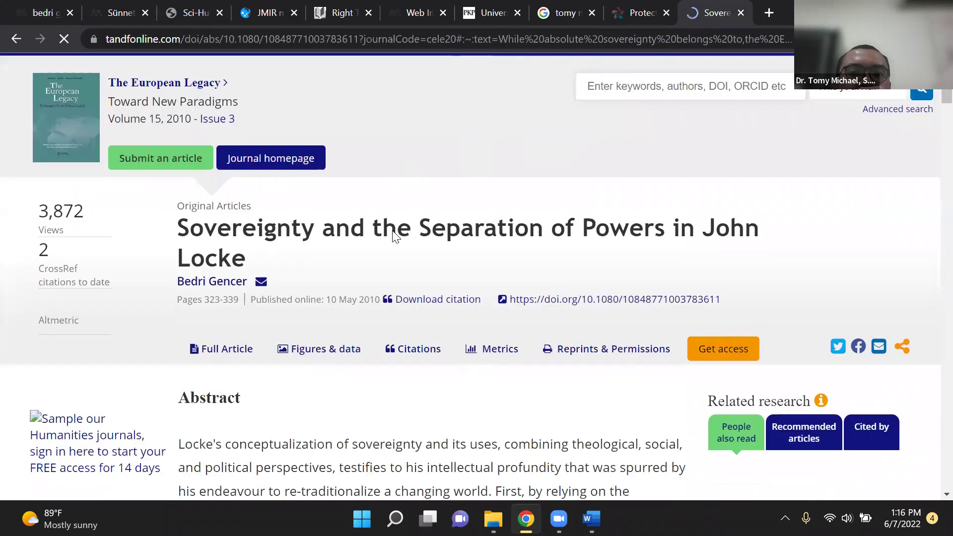
Look through the article's abstract and notes, and open the access page to examine its login and purchase options
scroll(395, 237, "down", 15)
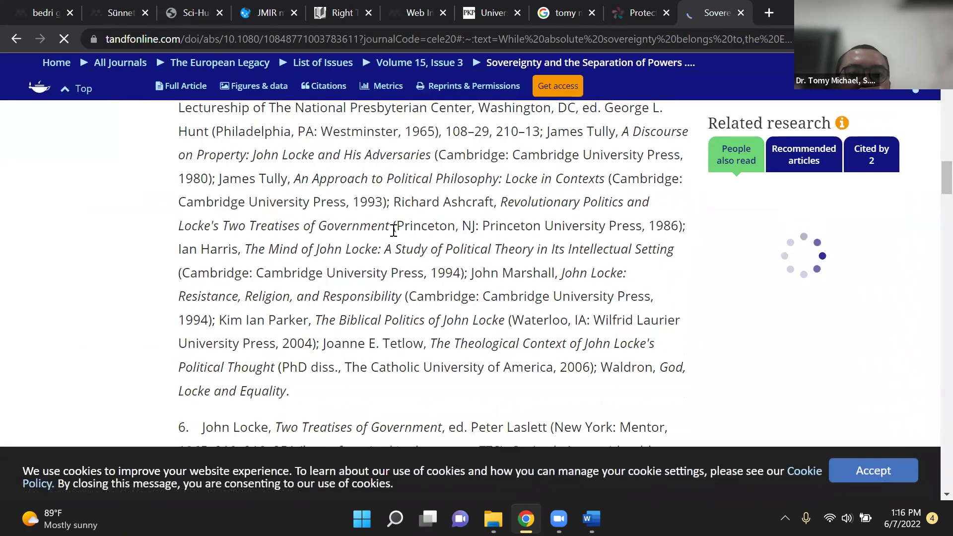
scroll(392, 238, "down", 20)
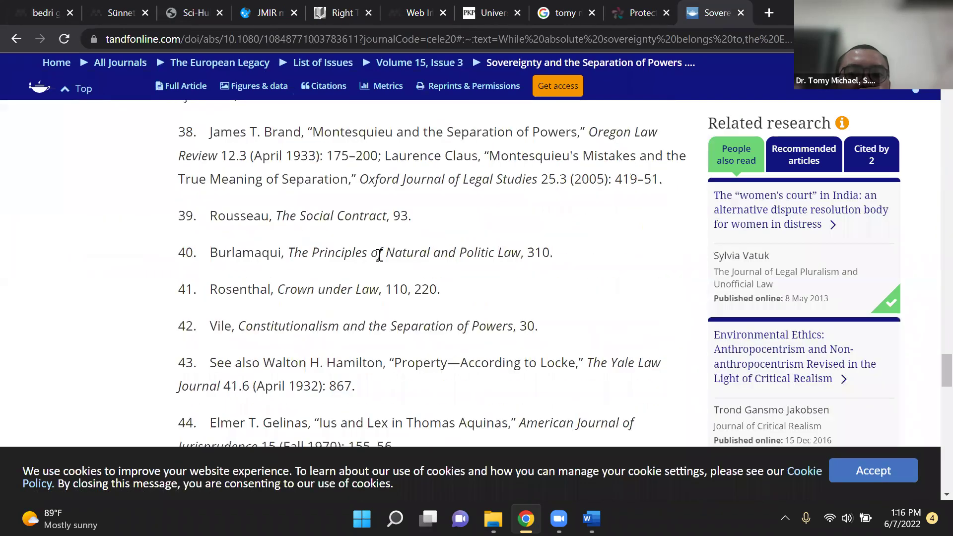
scroll(374, 271, "up", 20)
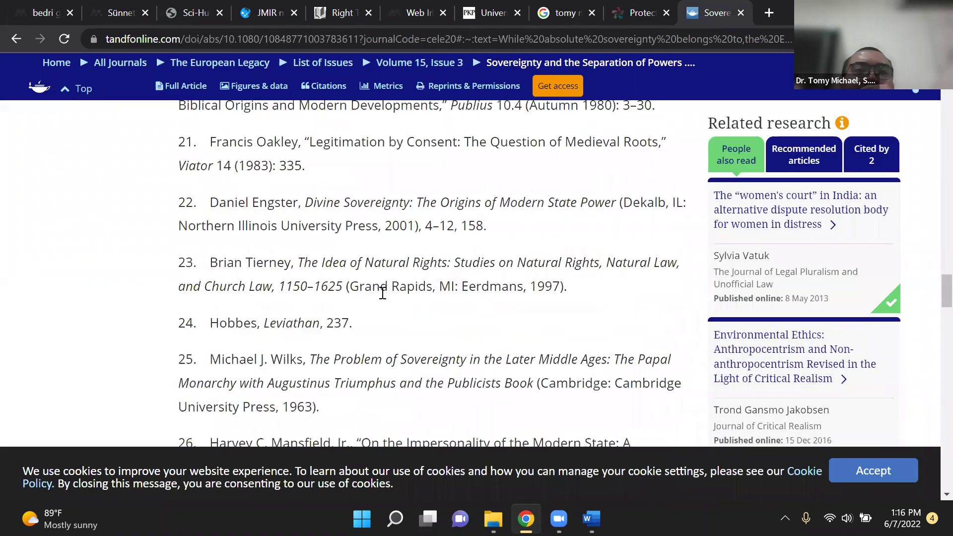
scroll(367, 298, "up", 10)
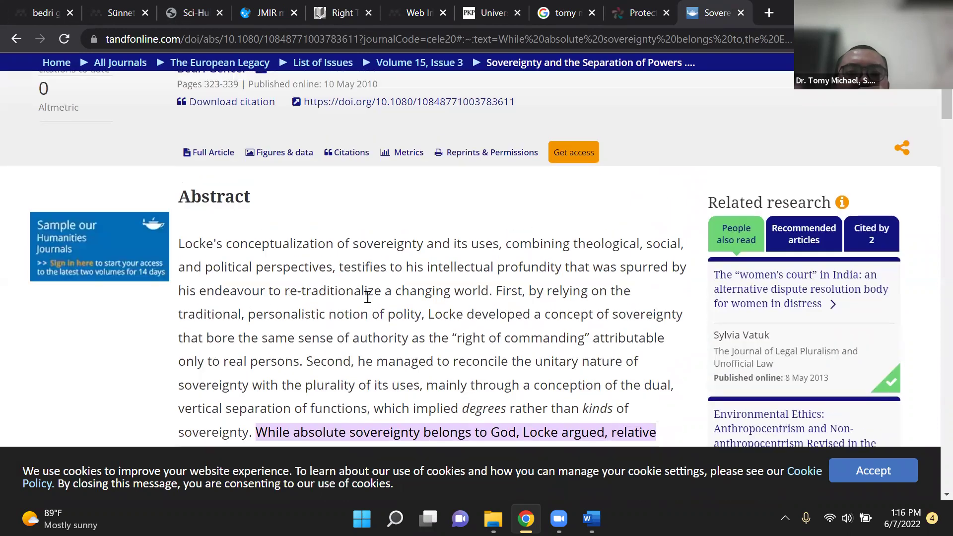
scroll(368, 300, "up", 3)
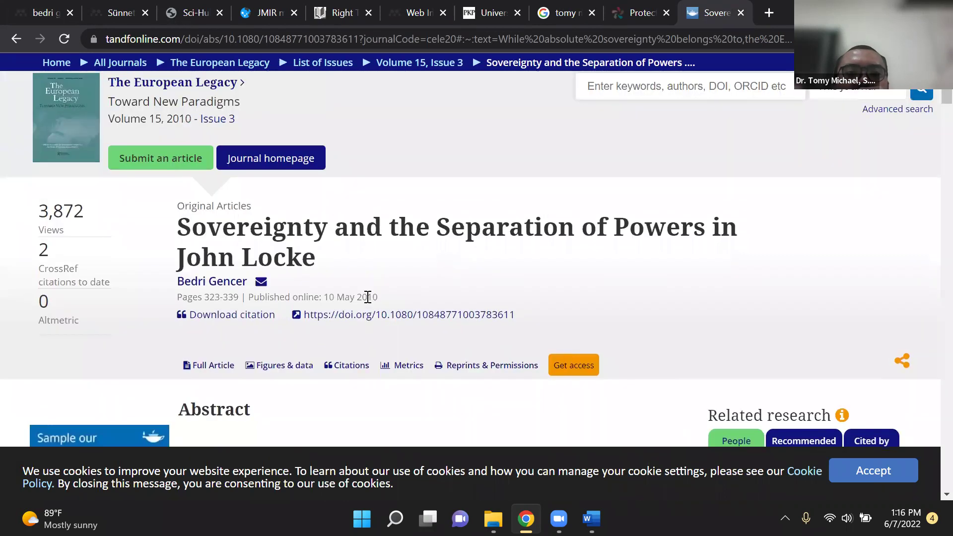
scroll(367, 296, "down", 5)
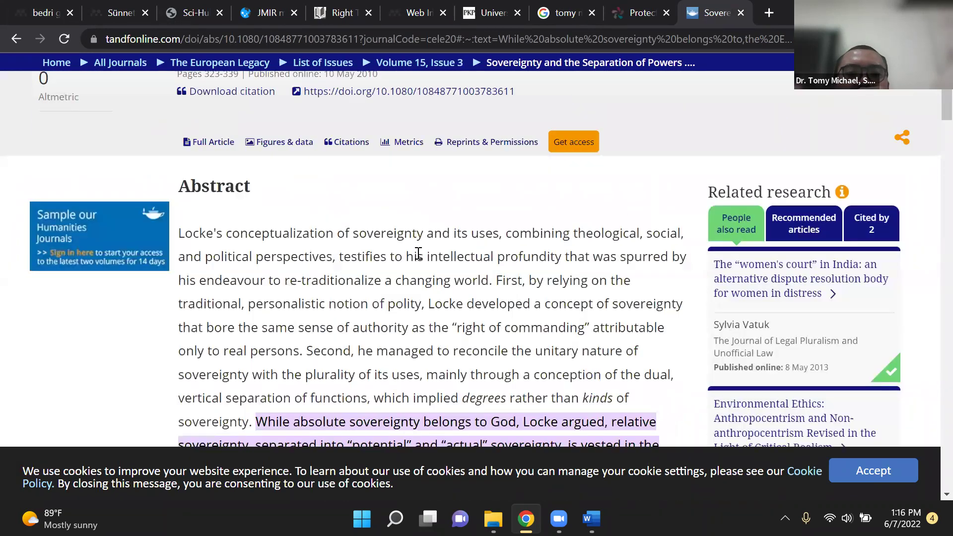
left_click(575, 144)
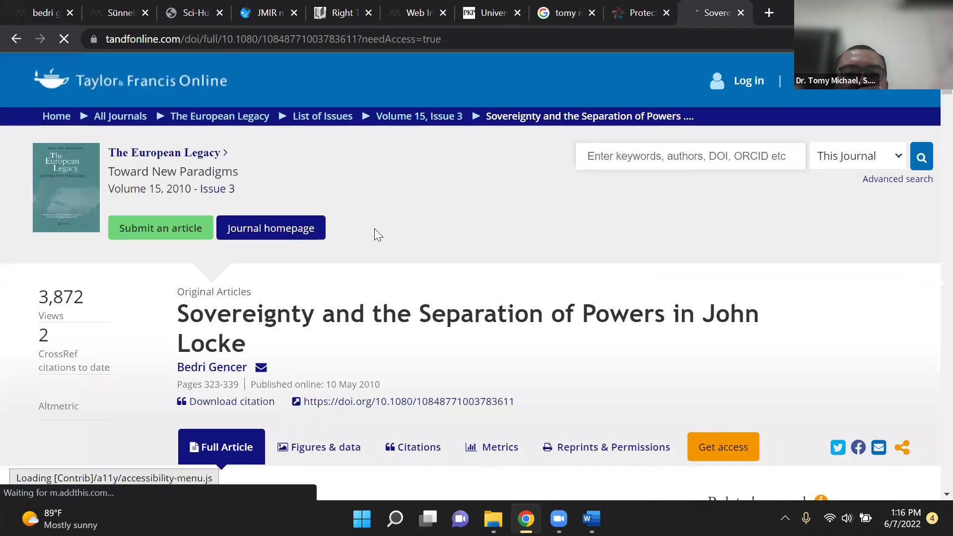
scroll(375, 228, "down", 8)
scroll(376, 234, "down", 5)
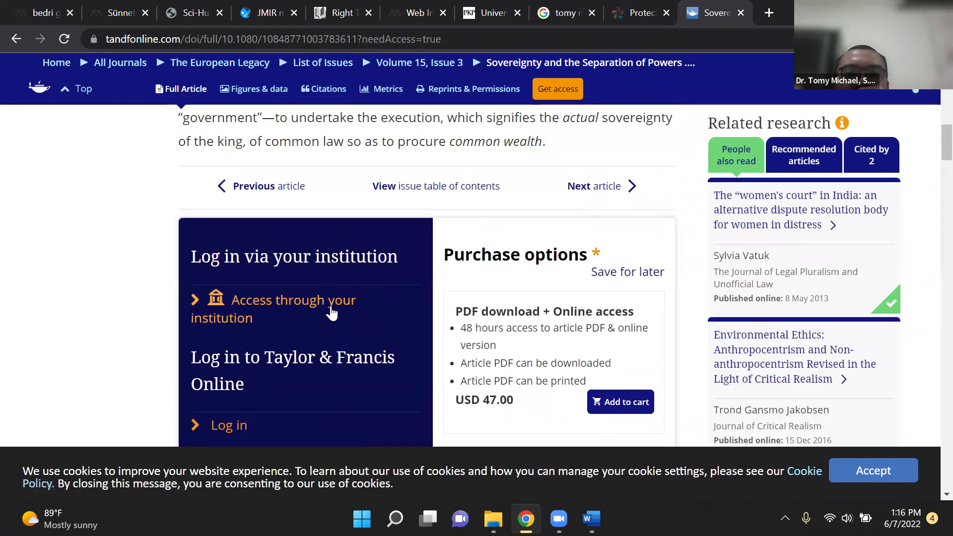
Switch back to the Sci-Hub main page and request "Sovereignty and the separation of powers in John Locke"
left_click(191, 14)
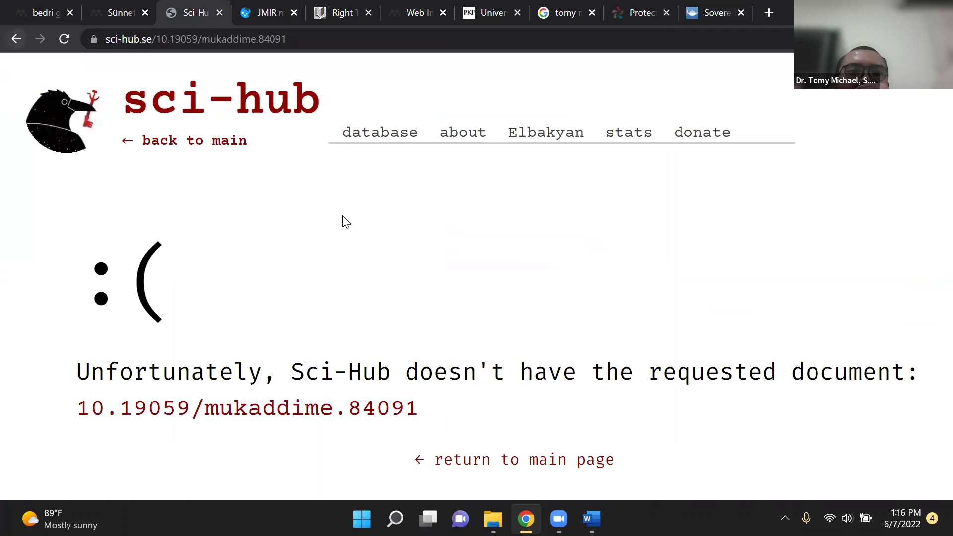
key("alt+Left")
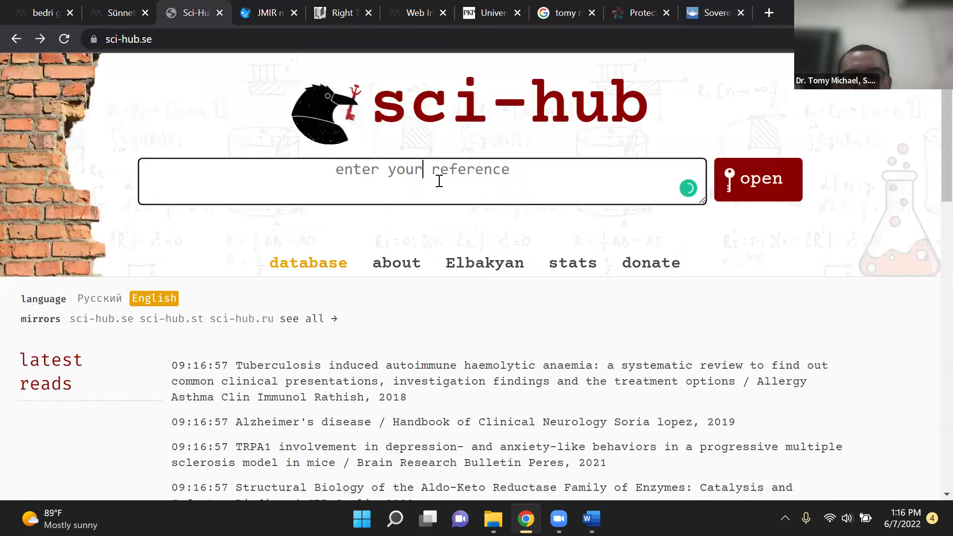
type("Sovereignty and the separation of powers in John Locke")
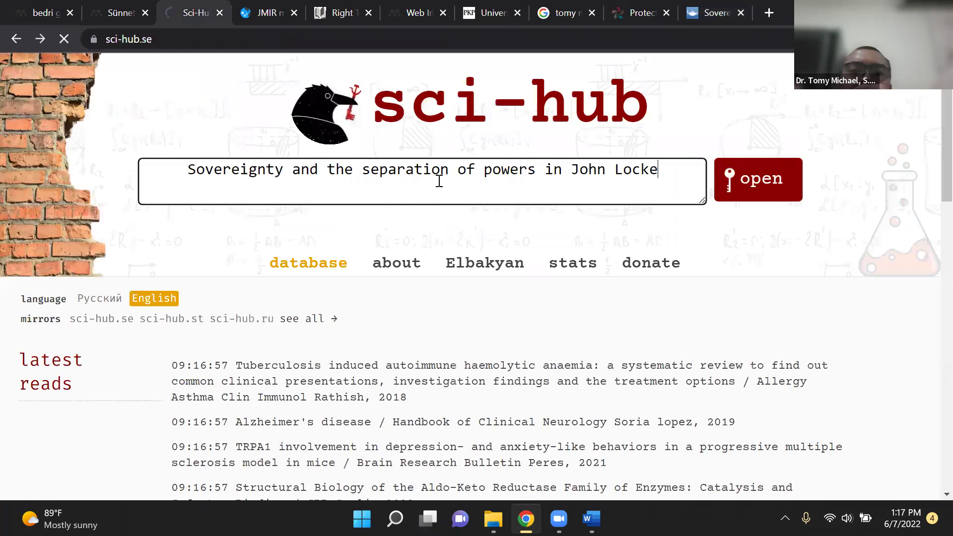
Load the requested John Locke article on Sci-Hub, and clear the author search in the Mendeley results after closing the article details
key("Return")
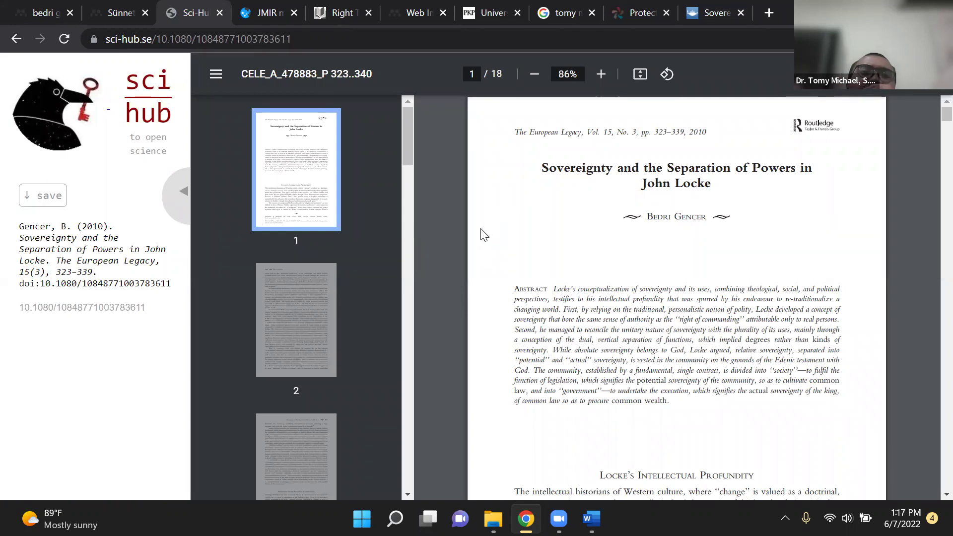
left_click(47, 13)
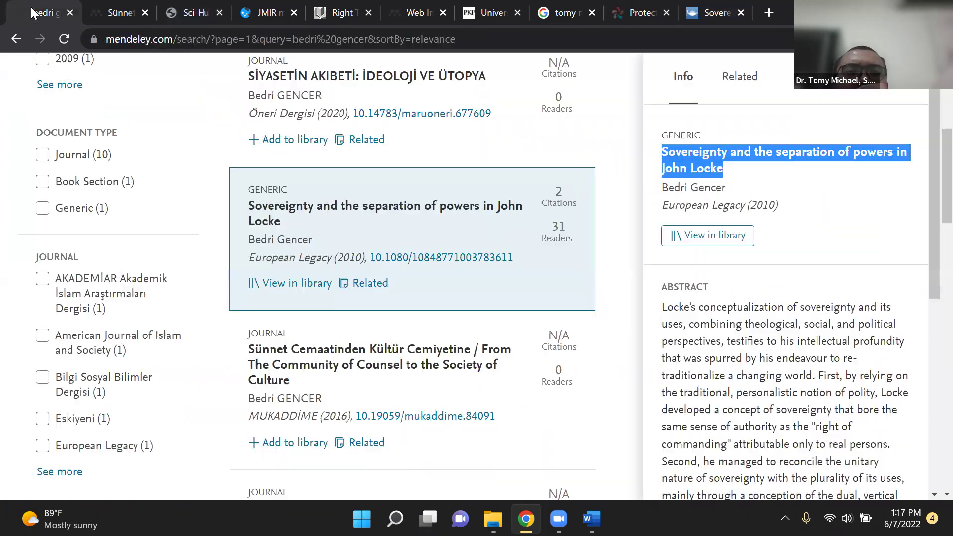
scroll(365, 274, "up", 4)
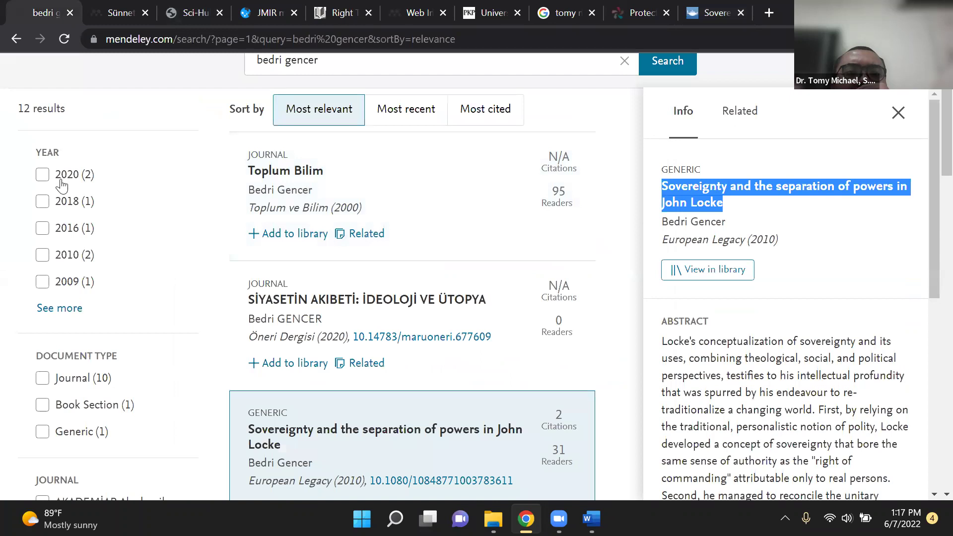
left_click(896, 119)
scroll(91, 203, "up", 2)
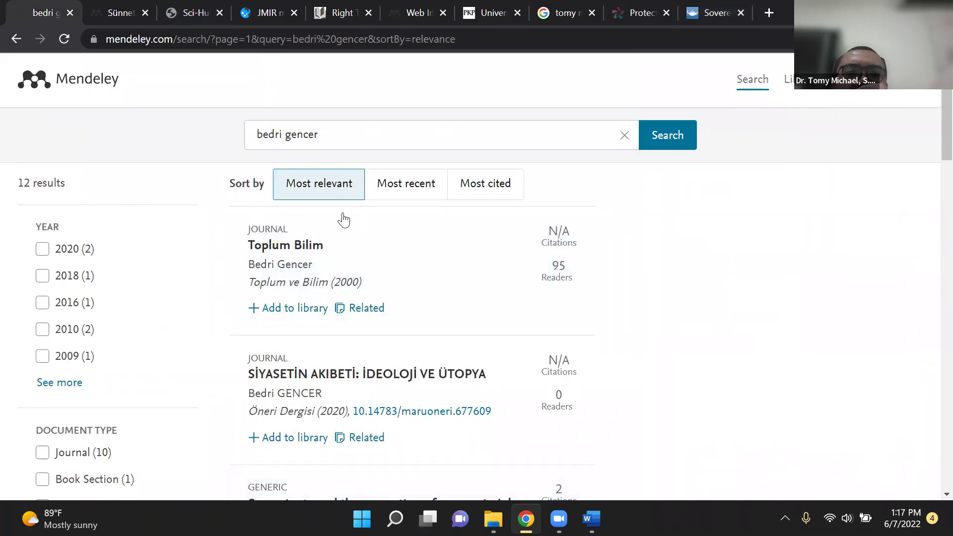
left_click(624, 137)
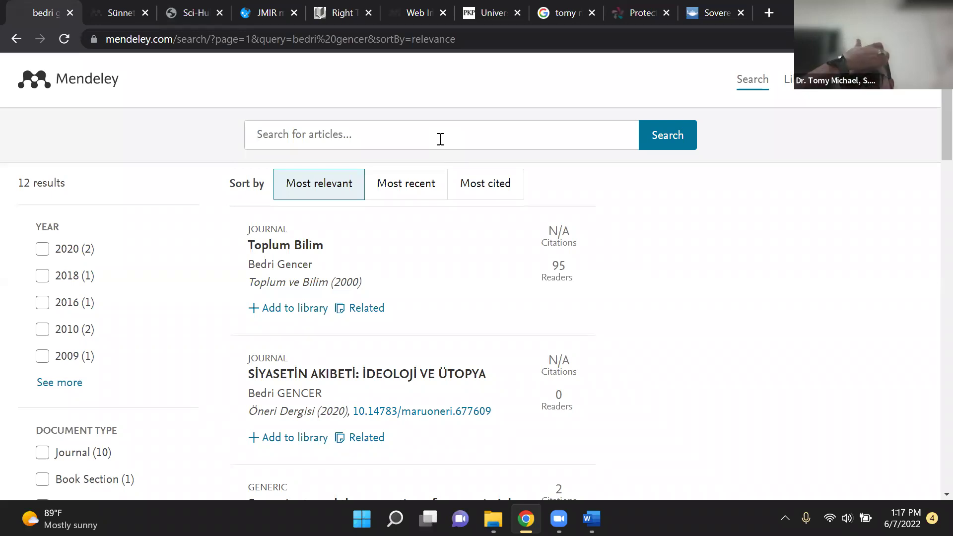
Open the JITAL article "Protection of Personal Data in the Care Application" and add it to Mendeley with the Mendeley Web Importer
left_click(627, 12)
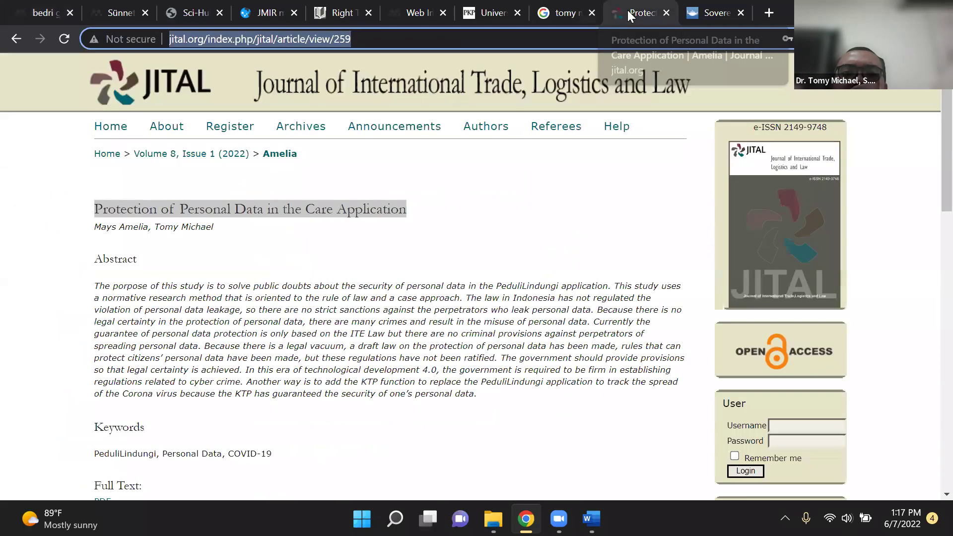
left_click(444, 226)
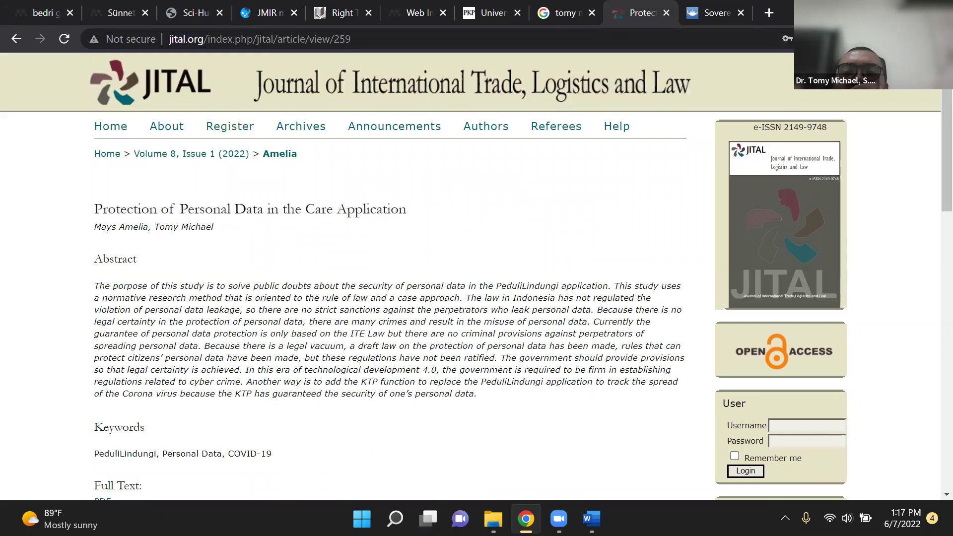
left_click(866, 39)
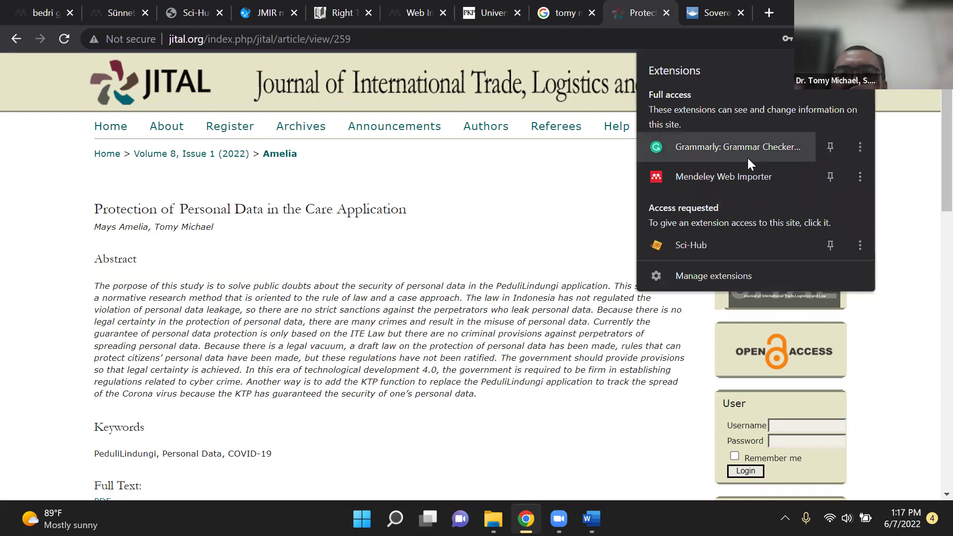
left_click(741, 177)
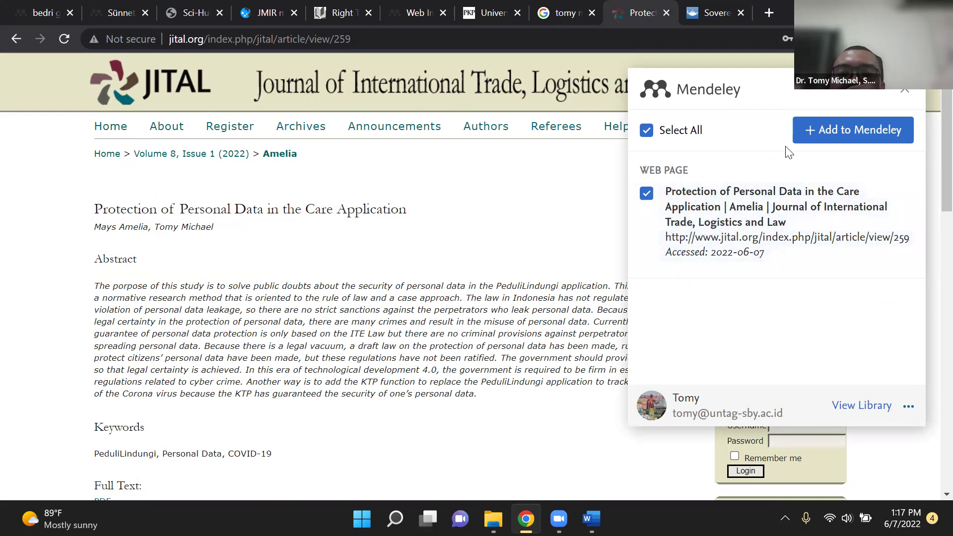
left_click(857, 135)
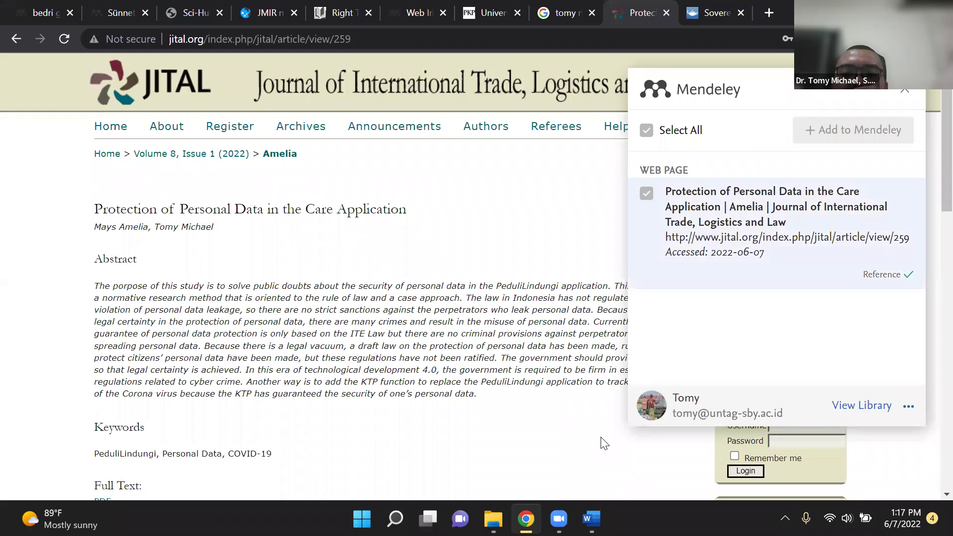
Switch to the Word document and update the Mendeley Cite references from the library
mouse_move(591, 519)
left_click(583, 388)
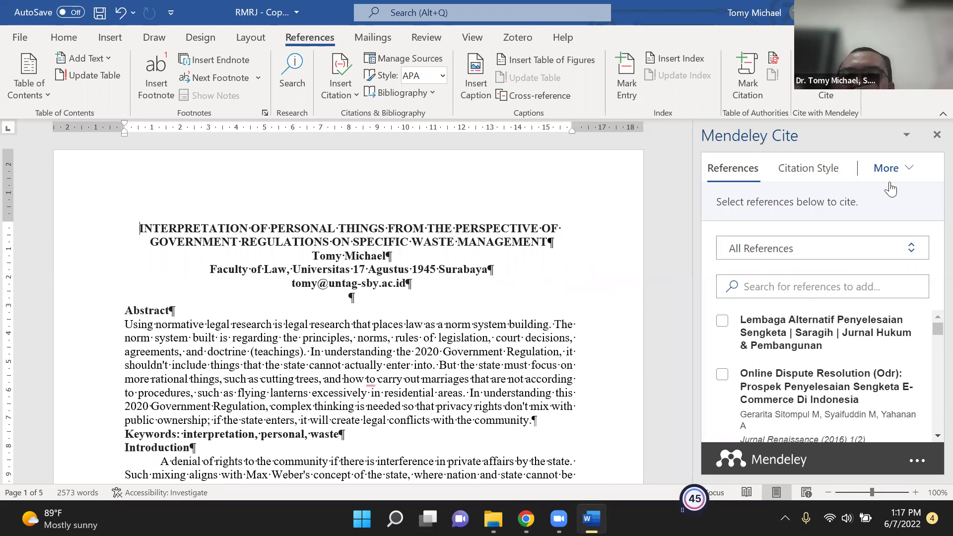
left_click(907, 173)
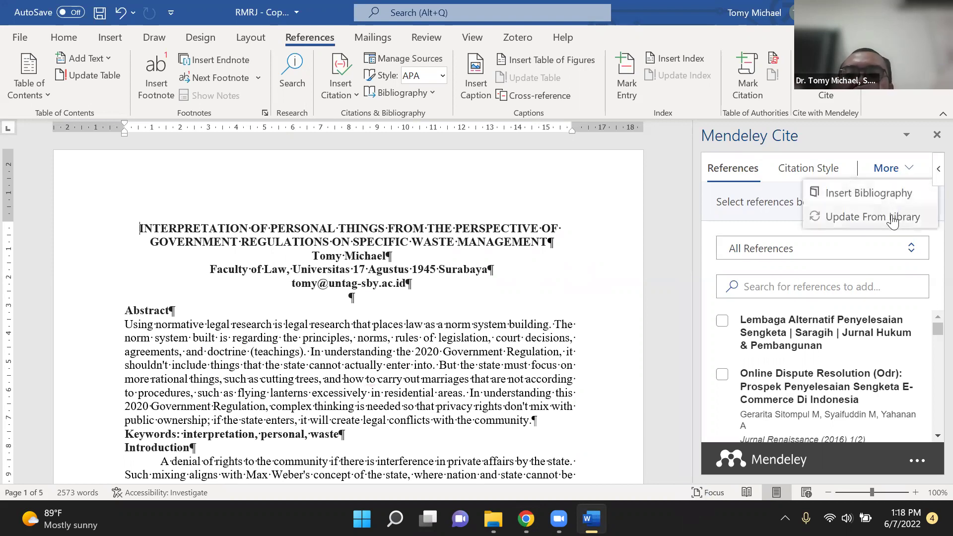
left_click(892, 223)
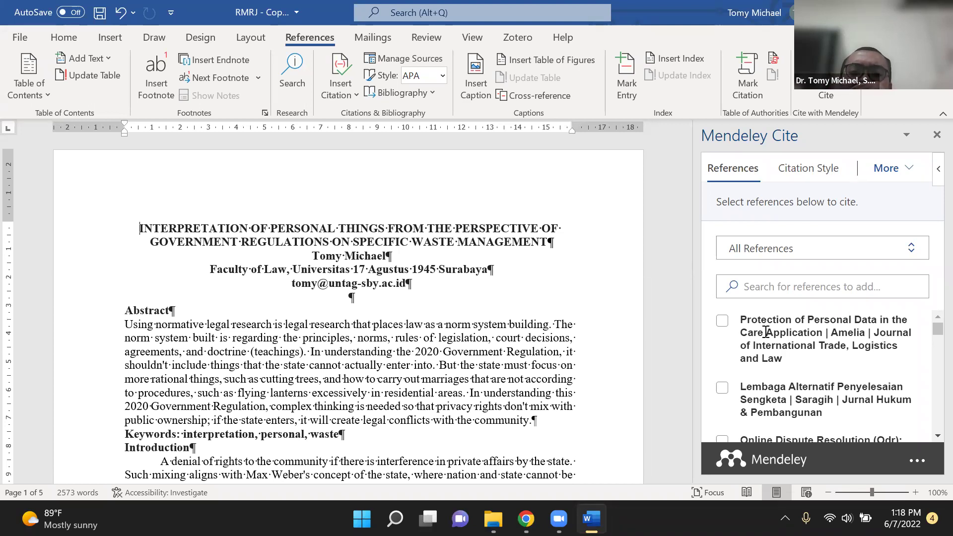
Switch back to Chrome, open the Mendeley library, and copy the title "Protection of Personal Data in the Care Application" from the JITAL article page
left_click(525, 519)
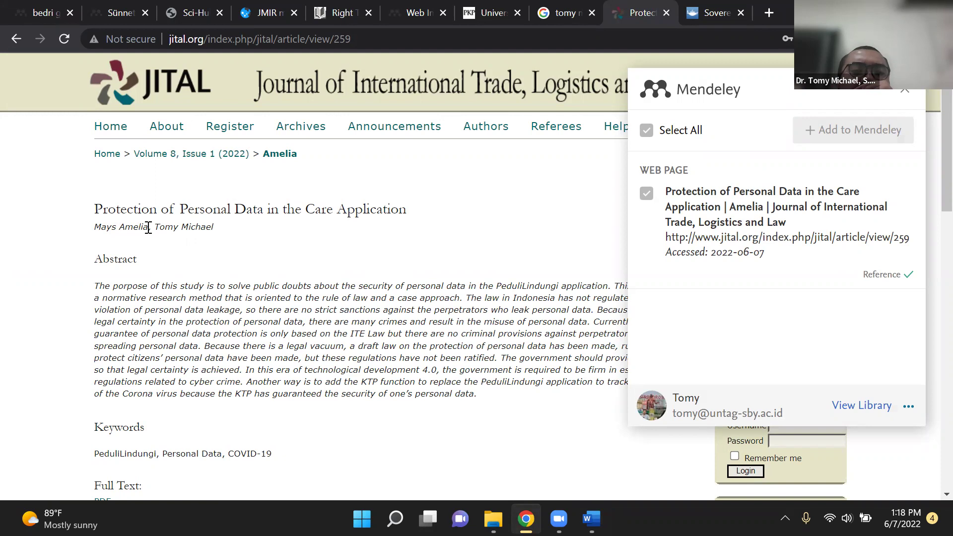
left_click(42, 14)
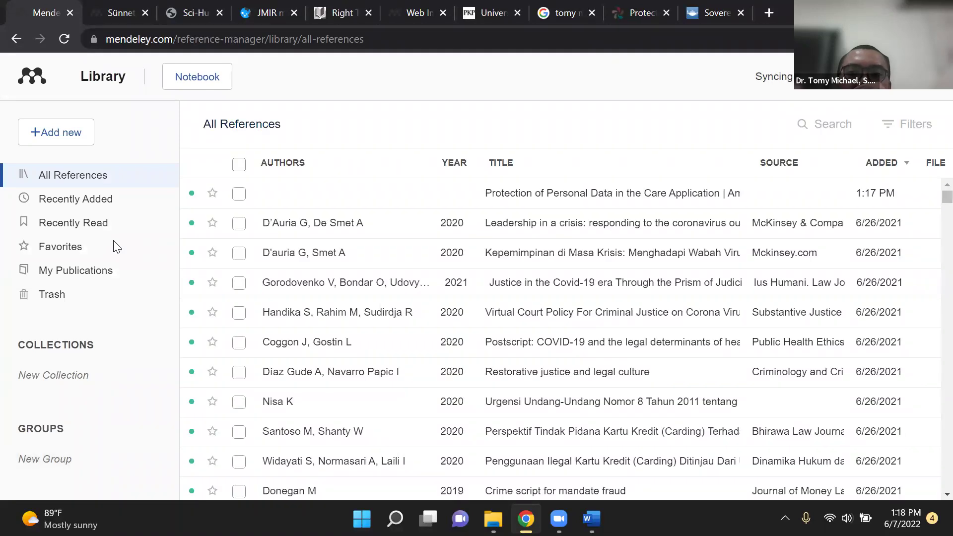
left_click(633, 13)
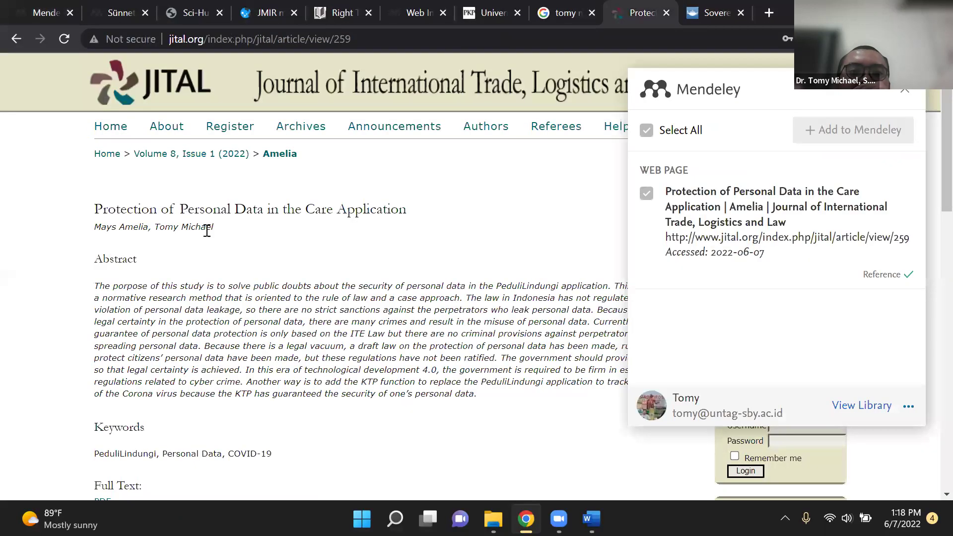
left_click_drag(408, 210, 91, 207)
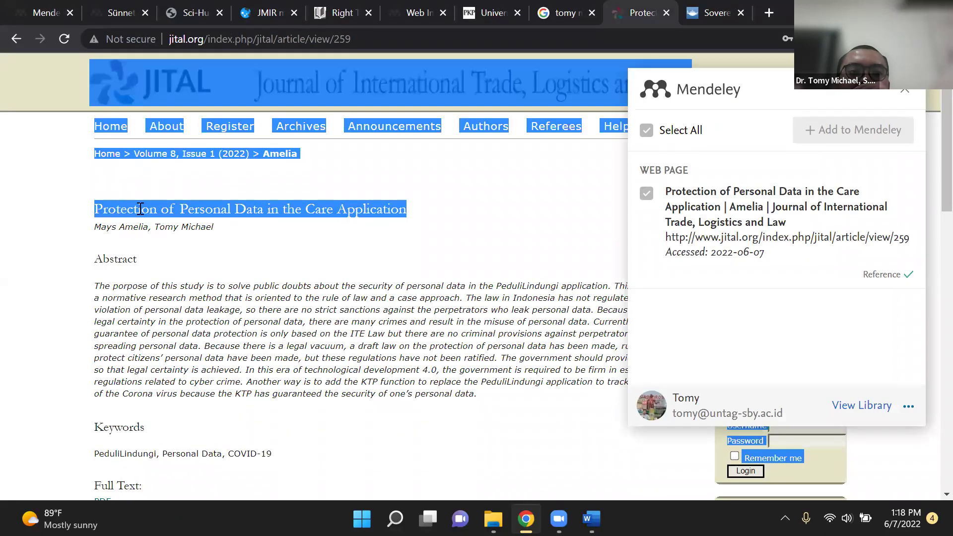
left_click_drag(413, 219, 100, 208)
right_click(101, 213)
left_click(127, 222)
Show the details of the imported JITAL reference in the Mendeley library and compare them with the article page
left_click(47, 12)
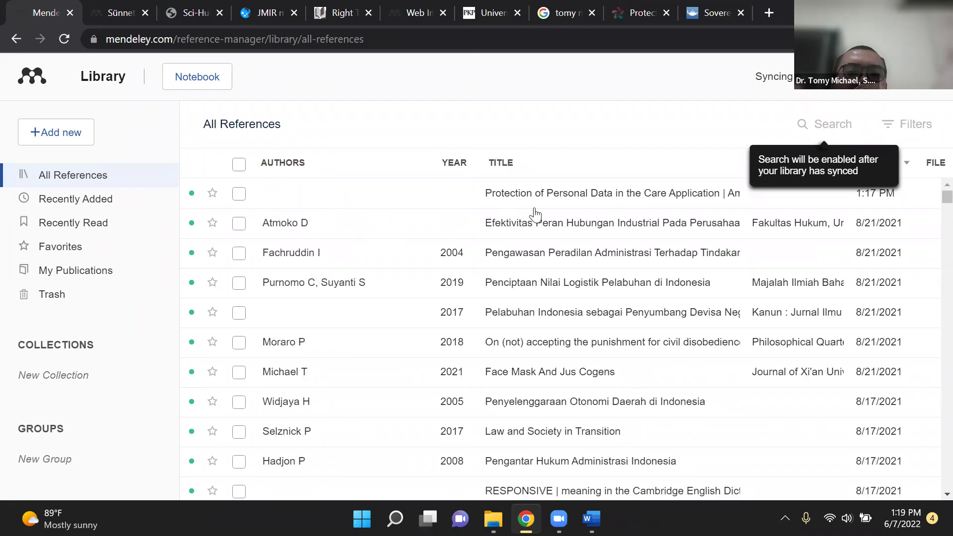
left_click(574, 196)
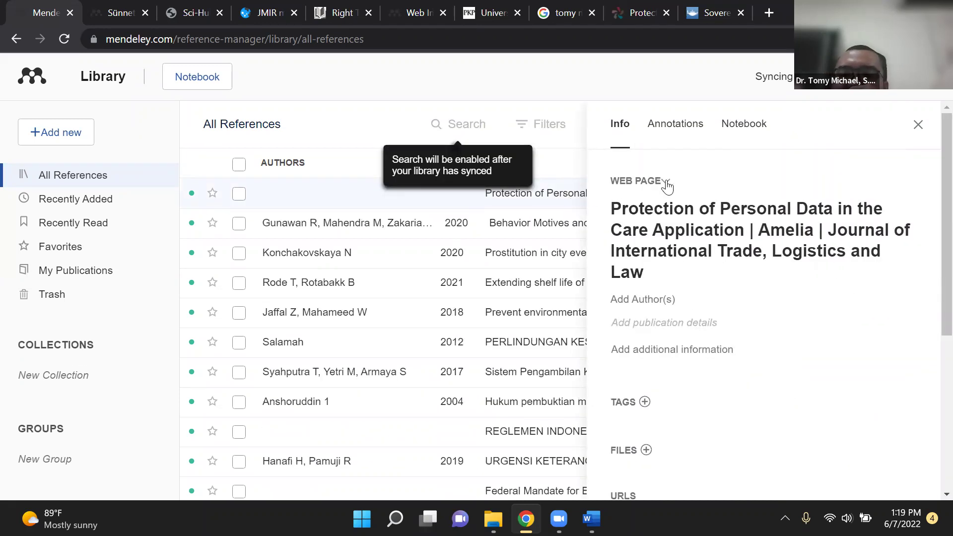
left_click(637, 14)
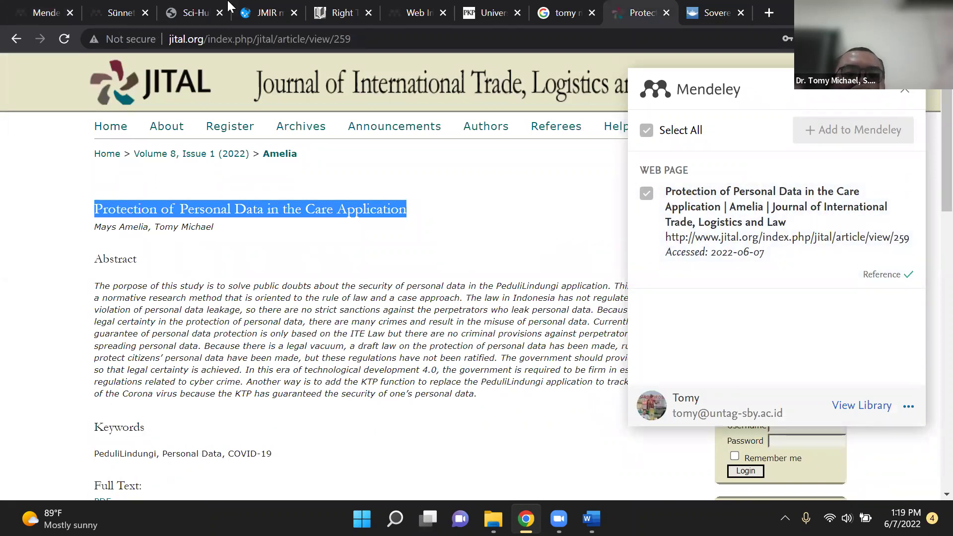
left_click(34, 15)
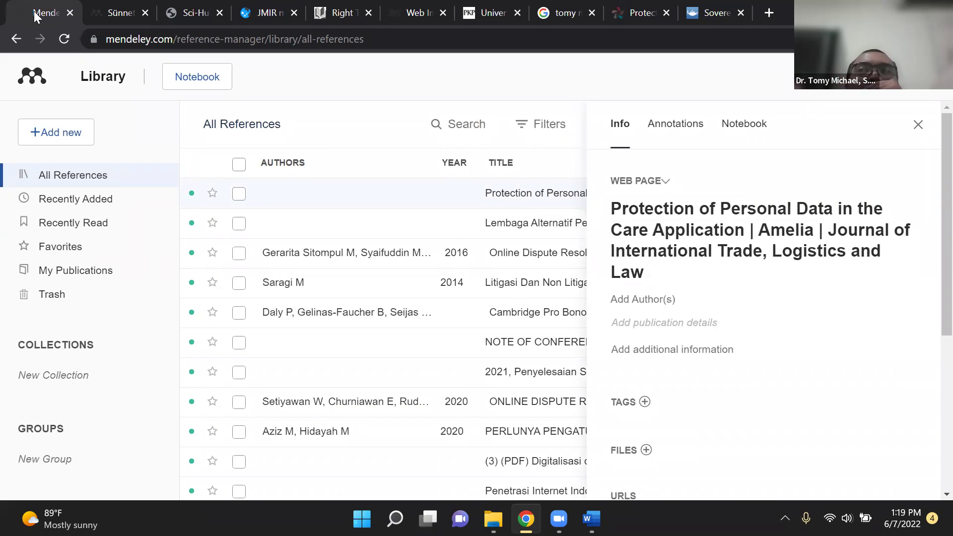
Change the imported reference's document type to Journal Article
left_click(665, 181)
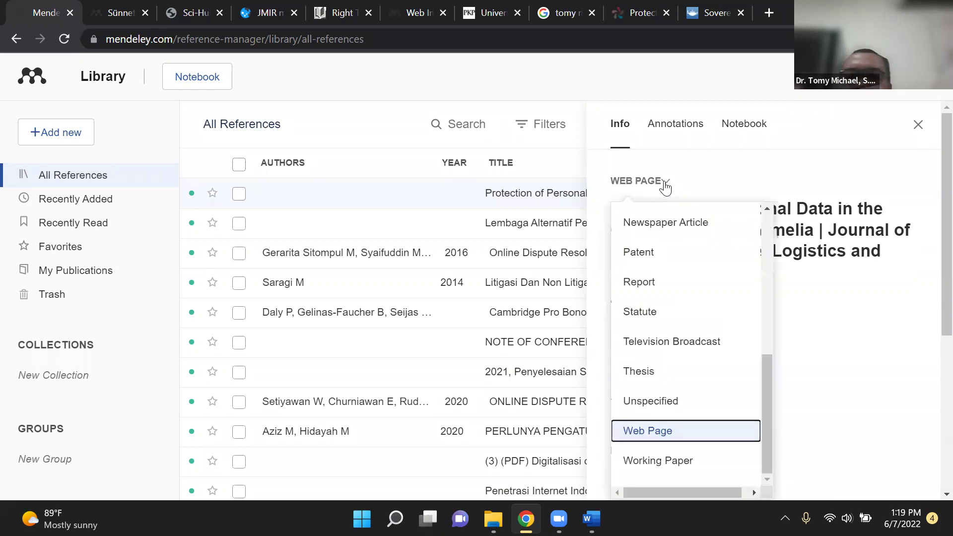
scroll(663, 437, "down", 1)
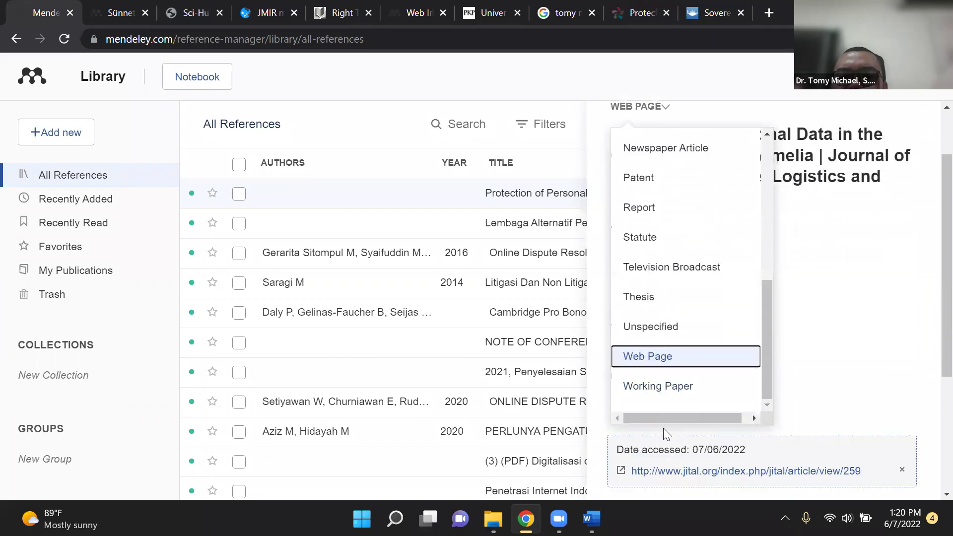
scroll(681, 379, "up", 3)
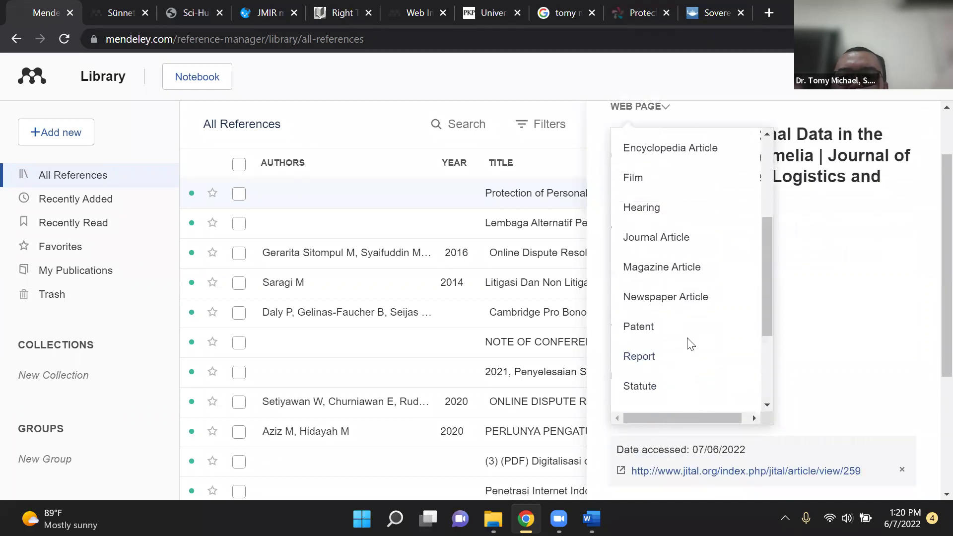
left_click(673, 245)
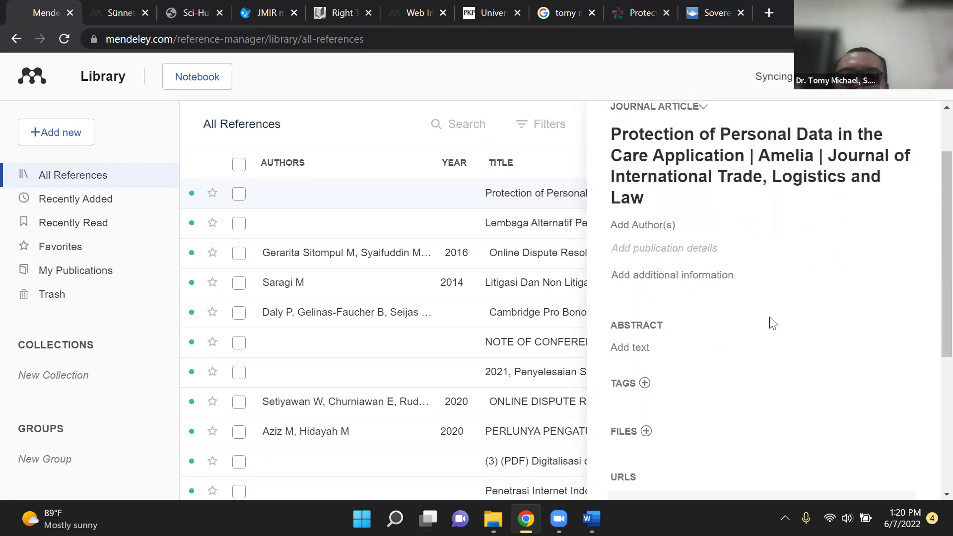
scroll(774, 322, "up", 1)
Copy the title "Protection of Personal Data in the Care Application" from the article page and select the Mendeley reference's whole title for replacement
left_click(684, 232)
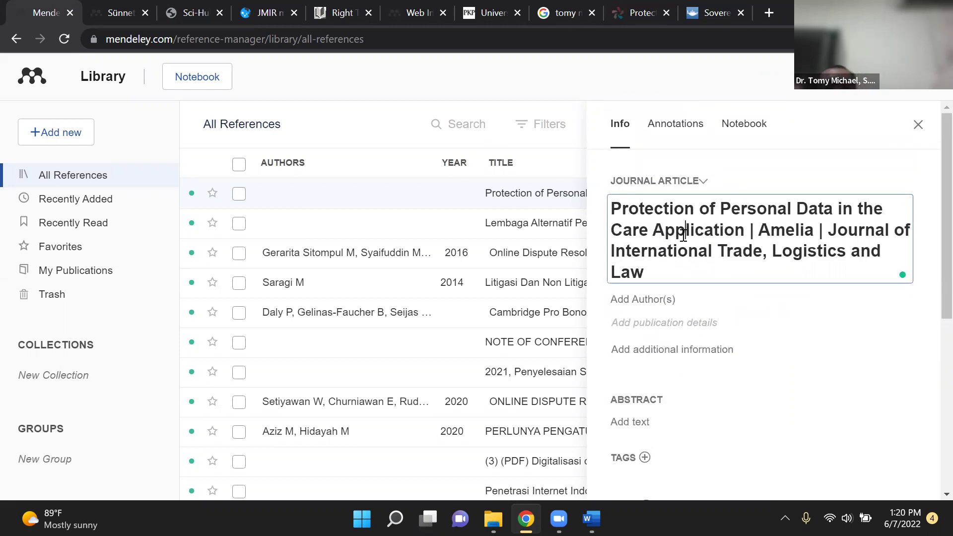
left_click(632, 14)
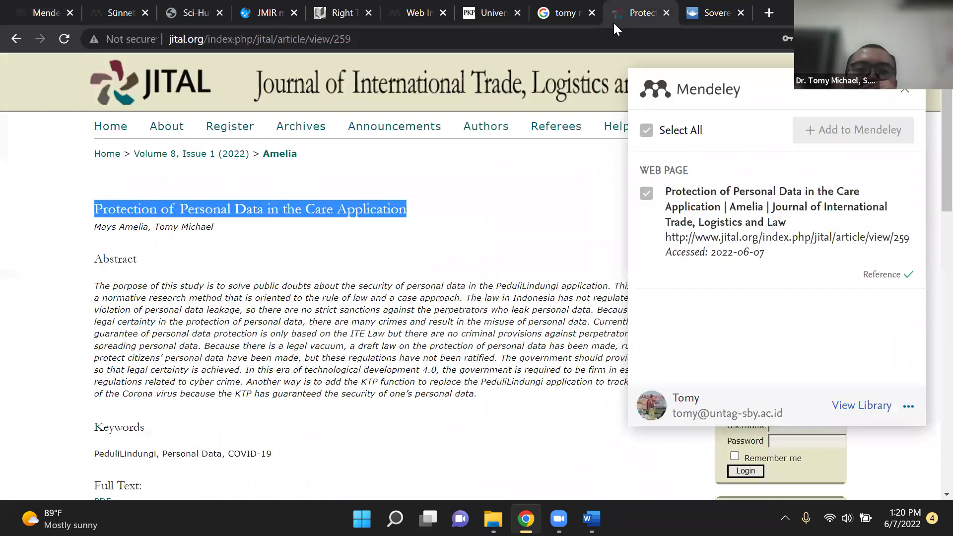
right_click(345, 209)
left_click(367, 224)
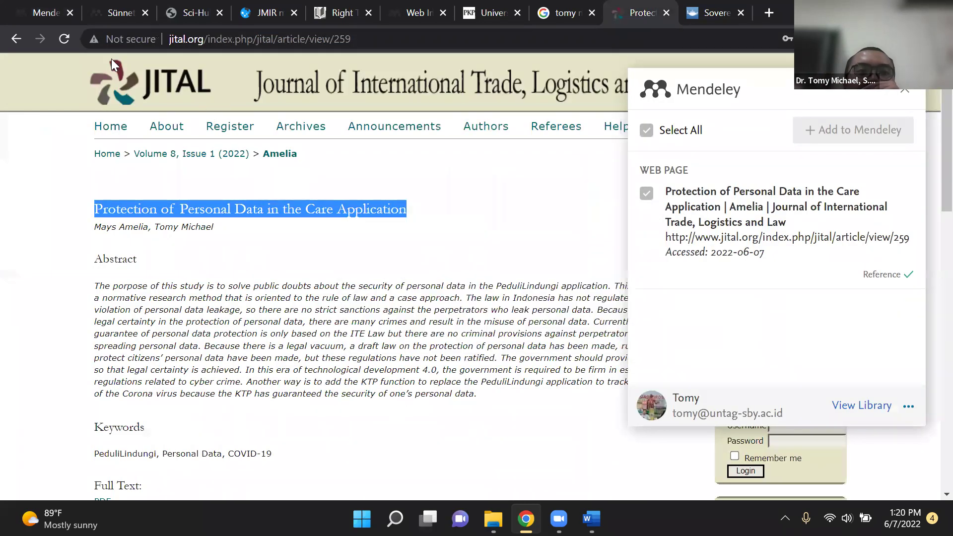
left_click(40, 9)
triple_click(608, 222)
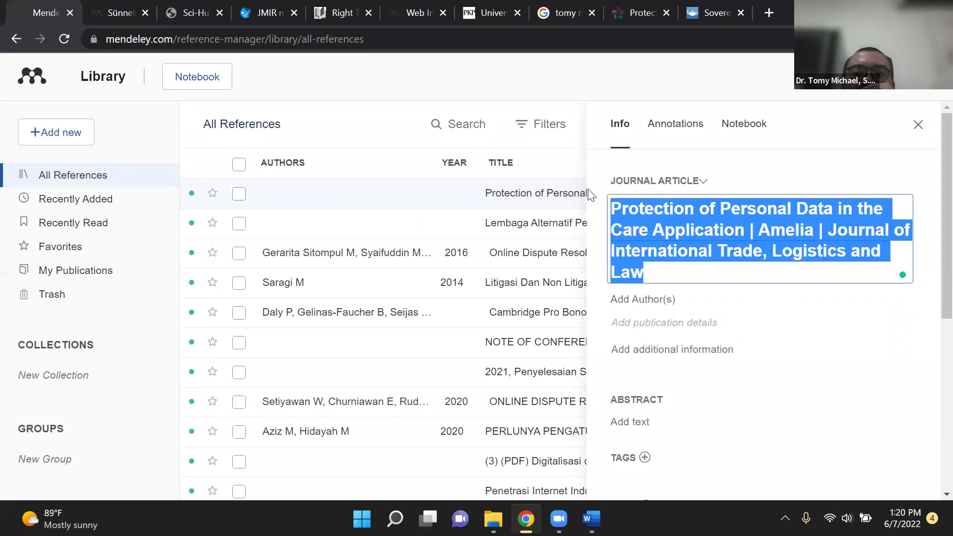
Replace the reference's title with "Protection of Personal Data in the Care Application"
key("ctrl+v")
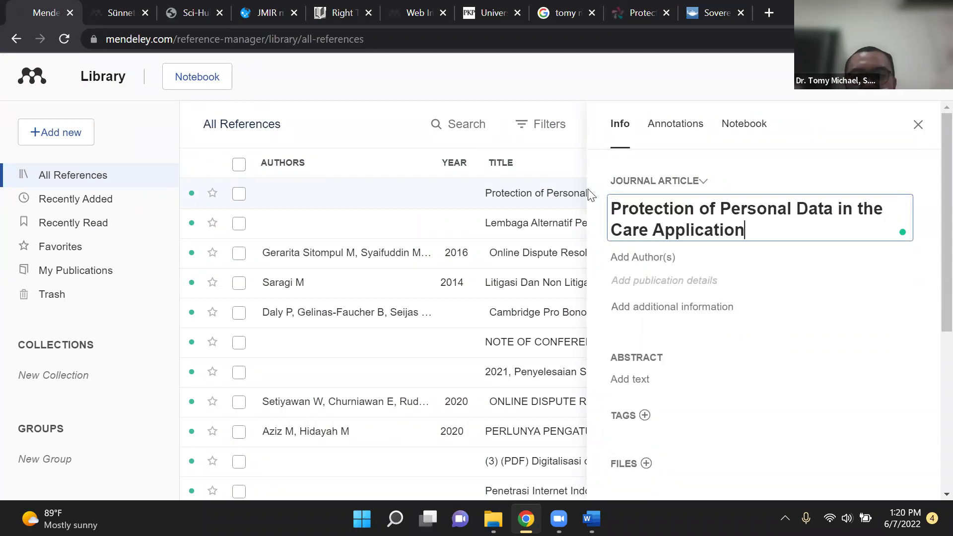
left_click(675, 280)
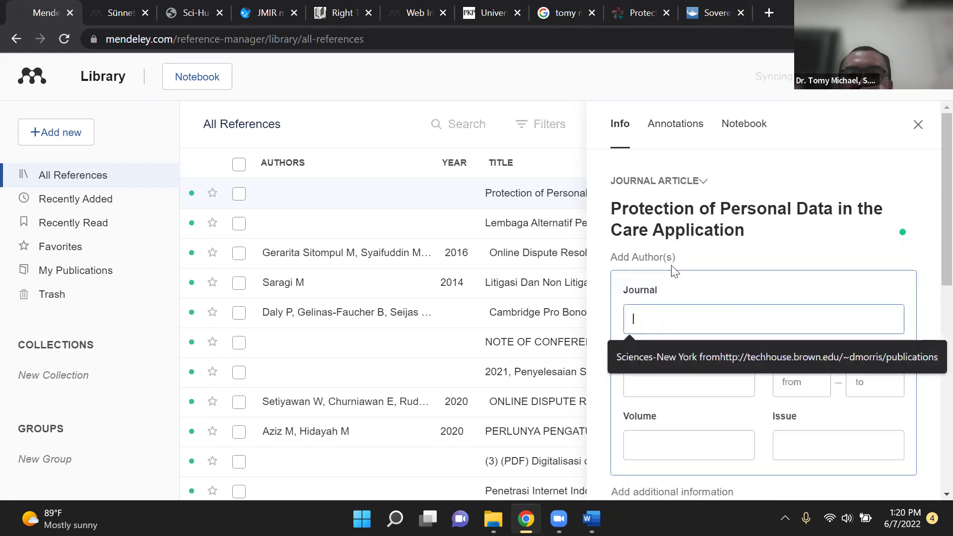
Copy both author names from the JITAL article page into the reference's author field
left_click(668, 257)
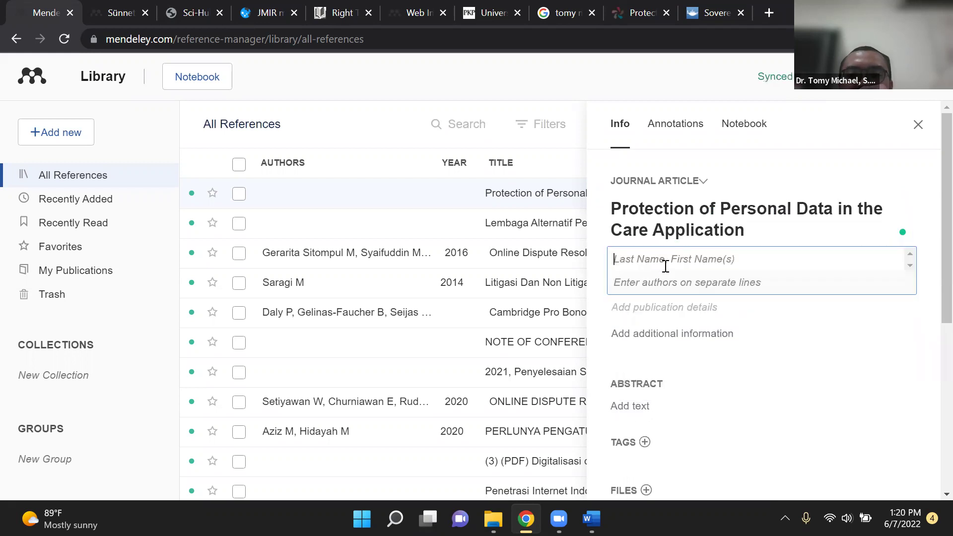
left_click(631, 14)
left_click_drag(221, 229, 94, 229)
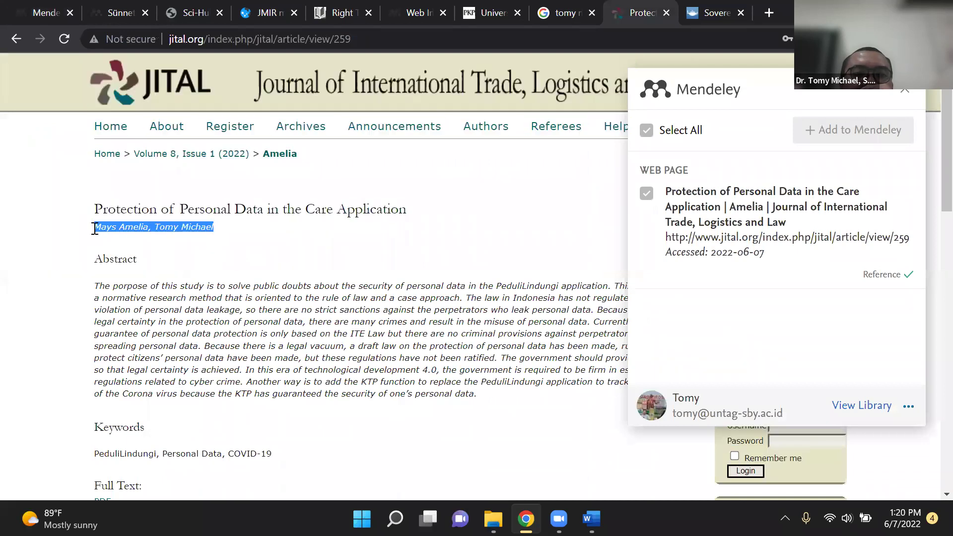
right_click(119, 229)
left_click(138, 240)
left_click(46, 12)
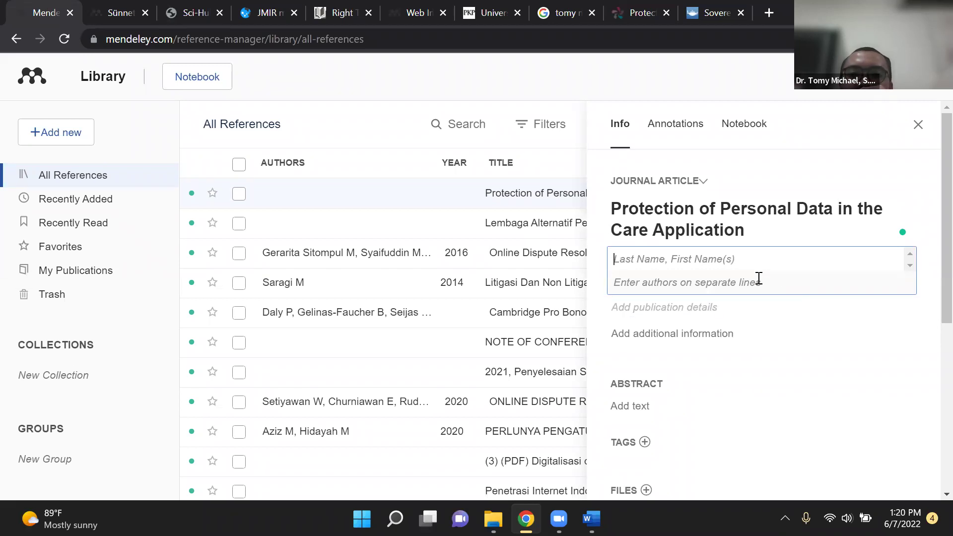
left_click(679, 259)
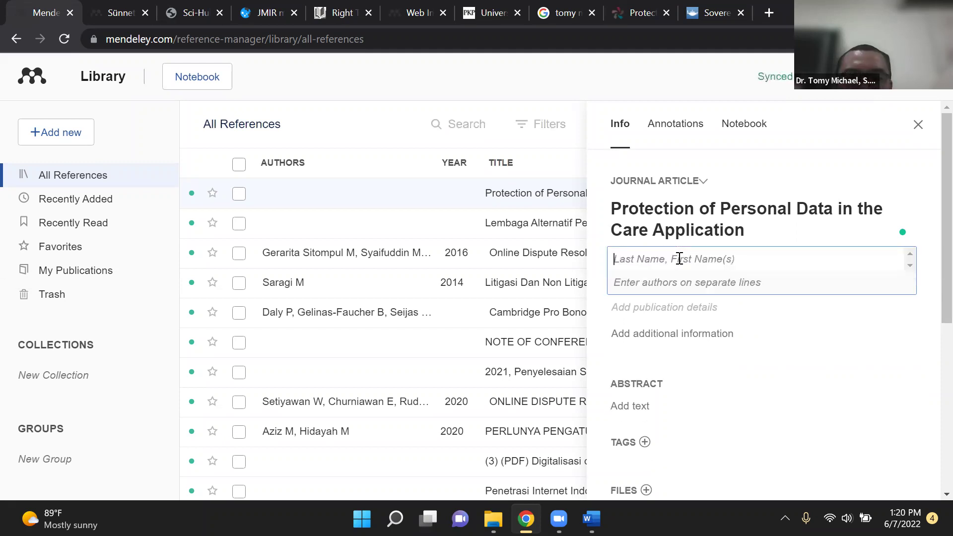
key("ctrl+v")
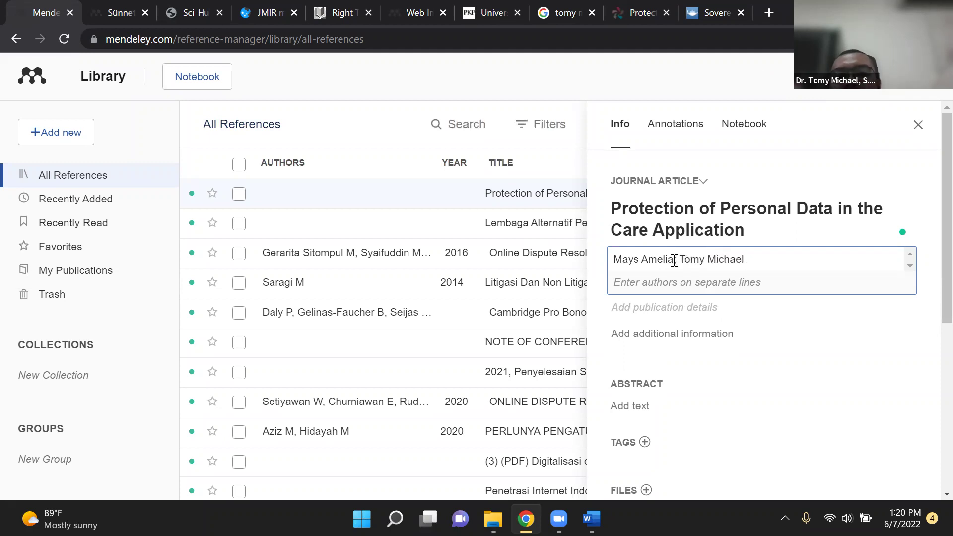
left_click(677, 283)
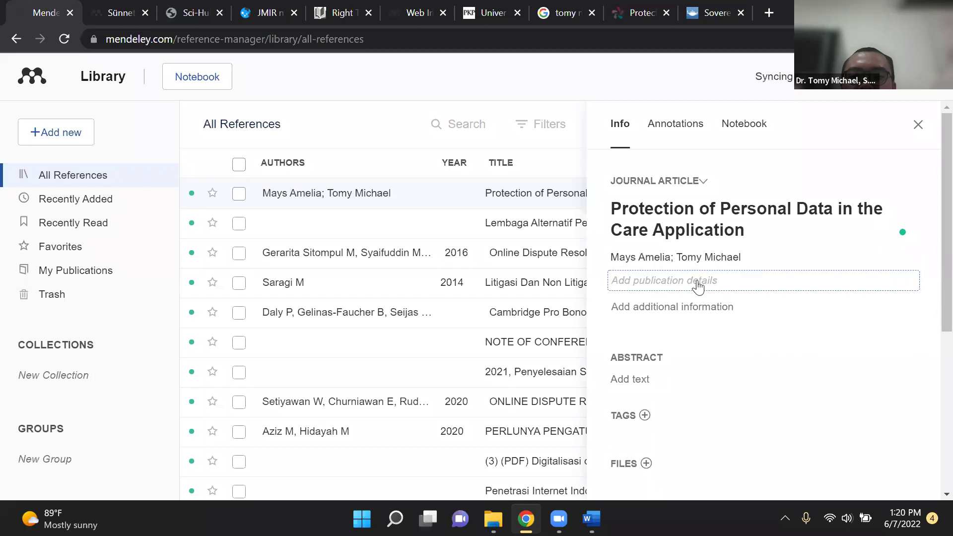
Review the author entry and look through the reference's abstract, URL, identifier and additional information fields
left_click(686, 256)
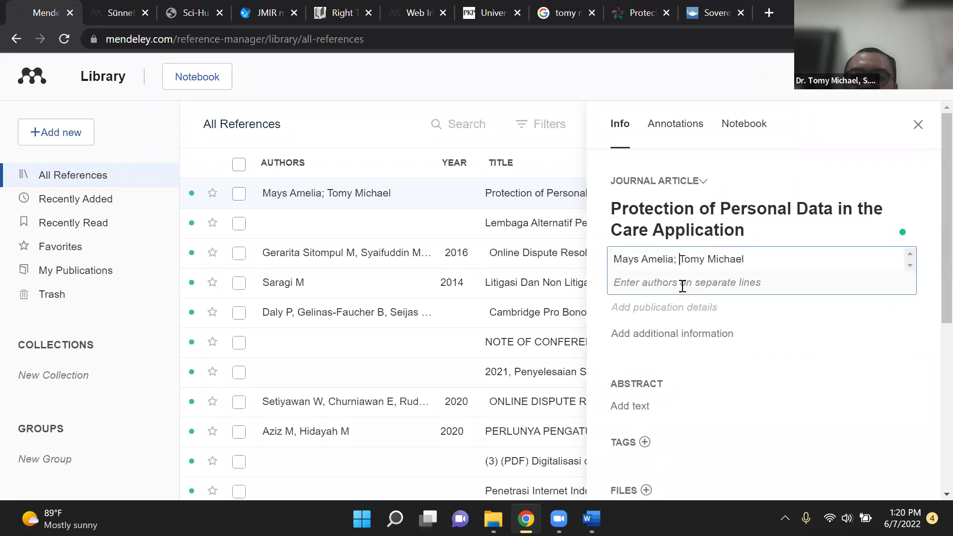
left_click(652, 407)
scroll(700, 355, "down", 3)
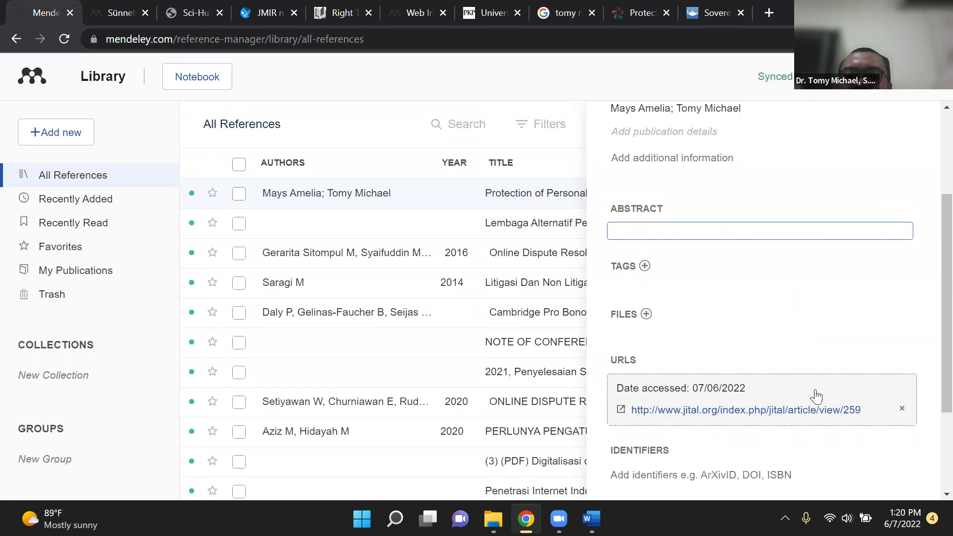
scroll(720, 402, "down", 3)
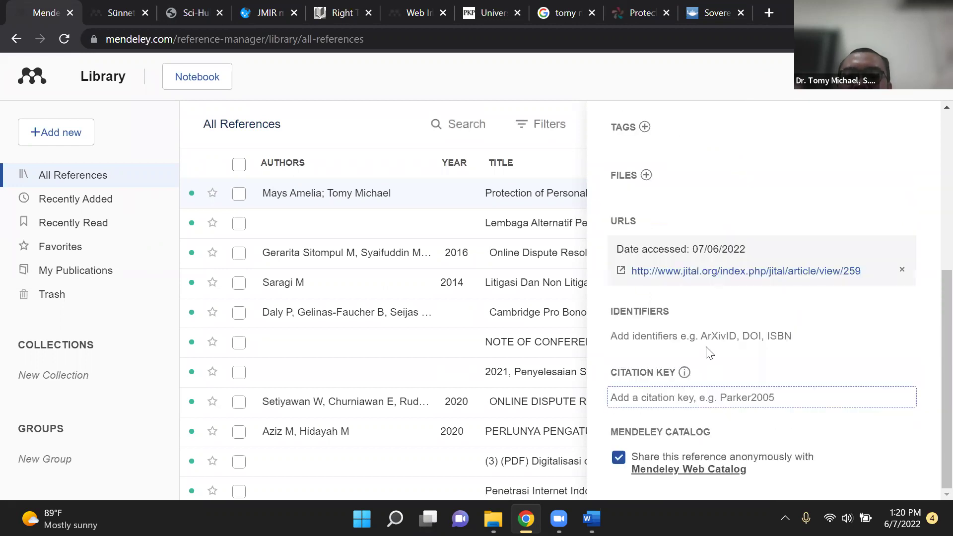
scroll(732, 344, "up", 5)
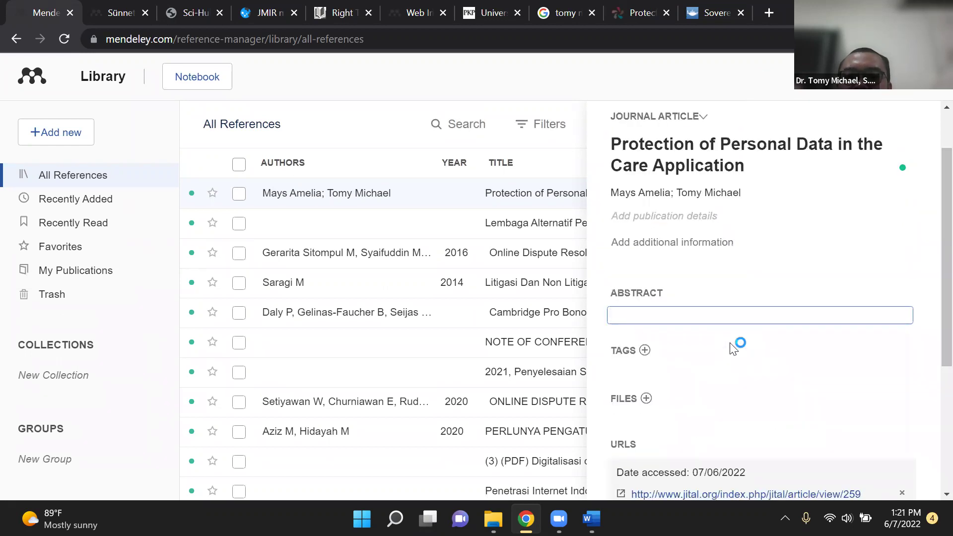
left_click(685, 249)
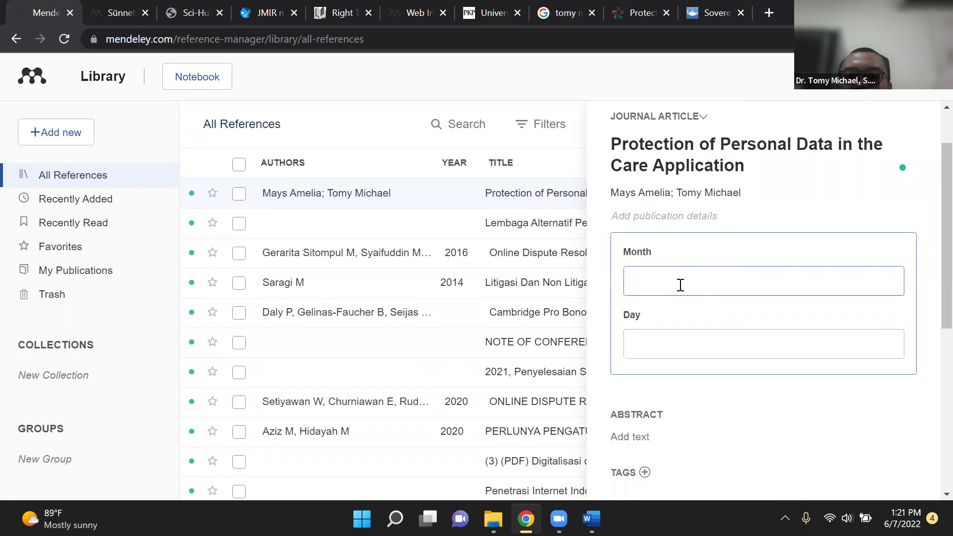
Look up the article's issue data on the JITAL page and enter volume 8, issue 1 and year 2022 in the publication details
left_click(665, 215)
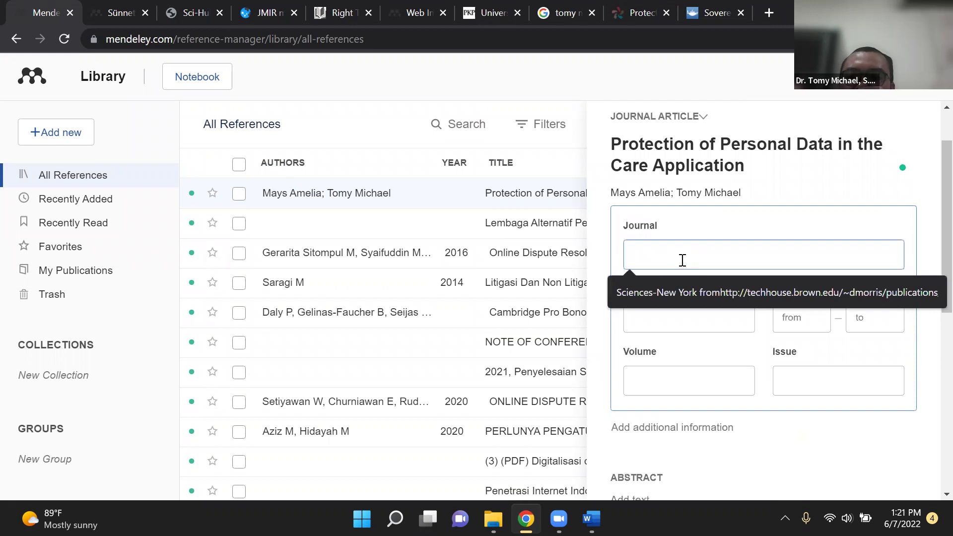
left_click(625, 17)
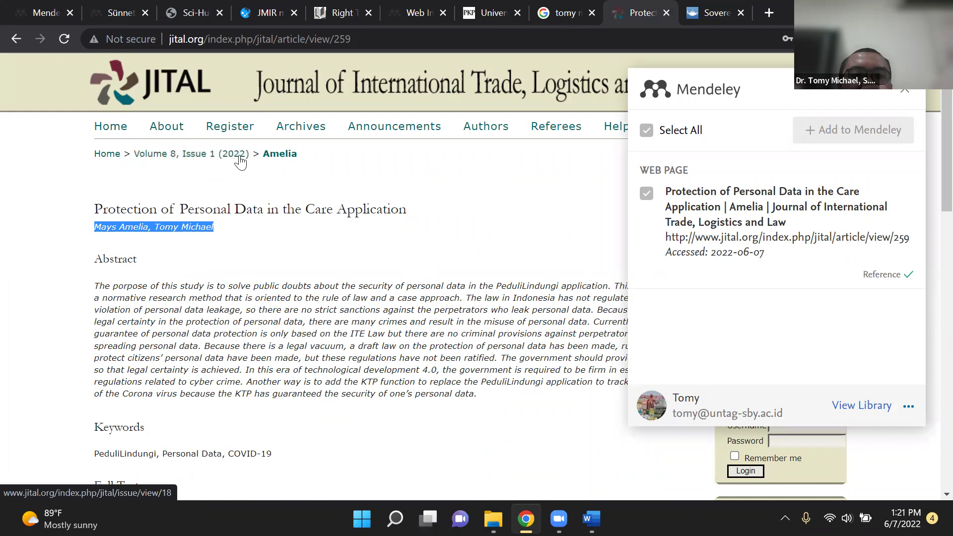
left_click(46, 13)
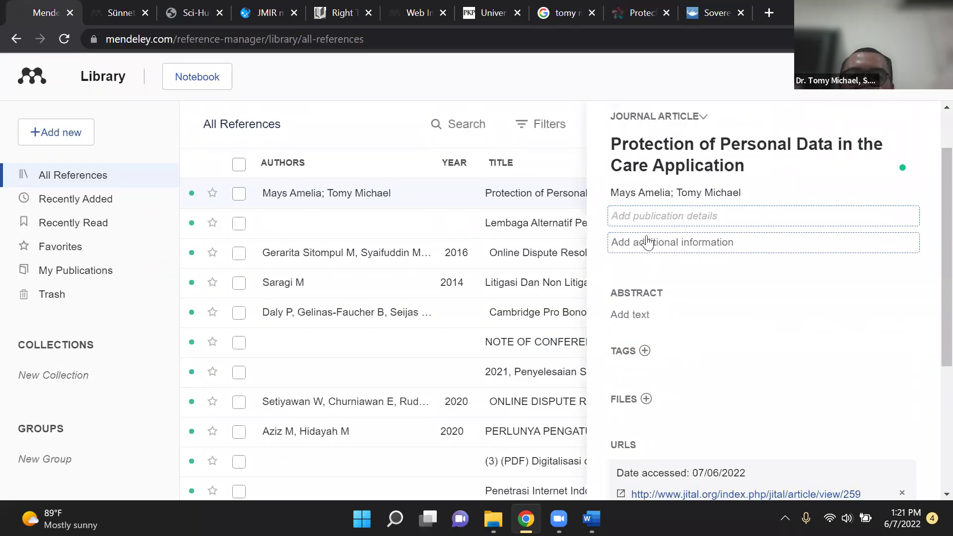
left_click(652, 214)
left_click(677, 376)
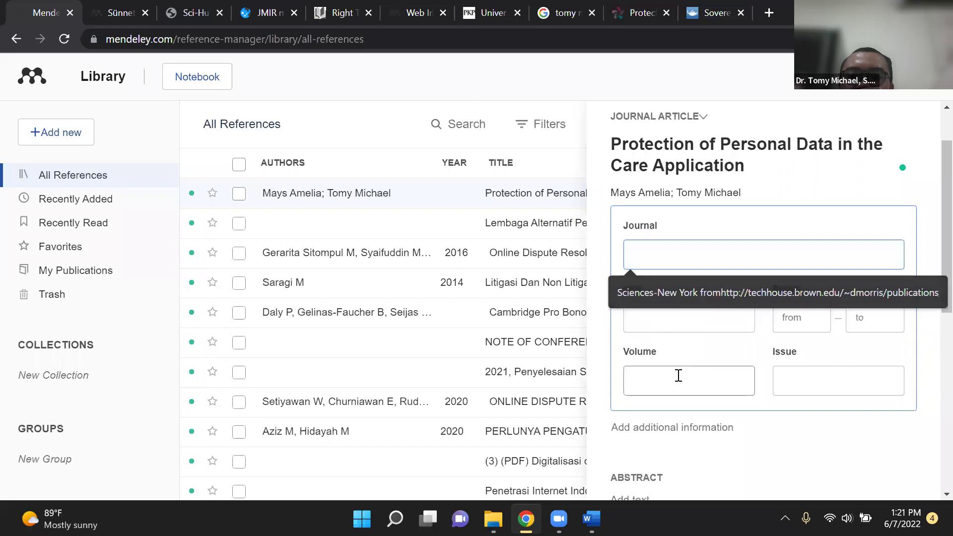
type("8")
left_click(789, 387)
type("1")
left_click(717, 326)
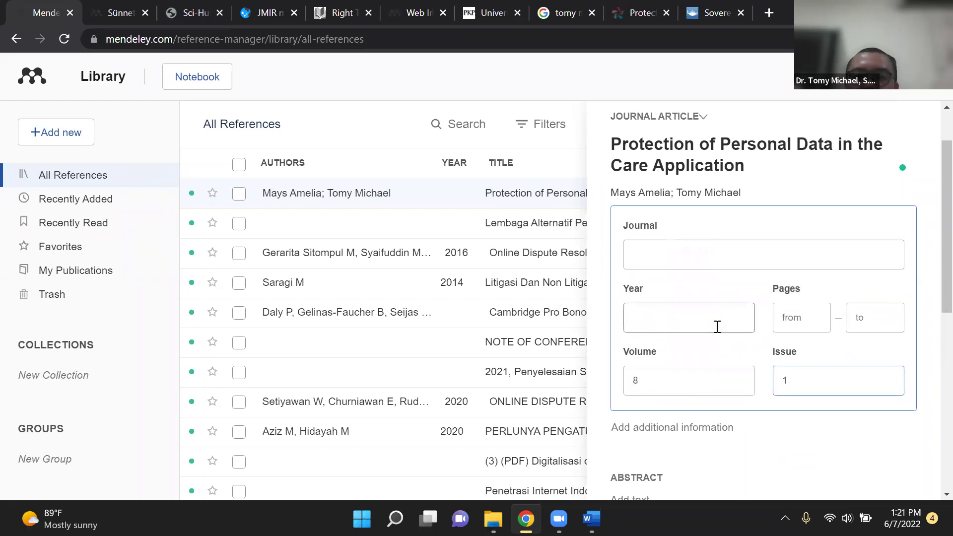
type("20")
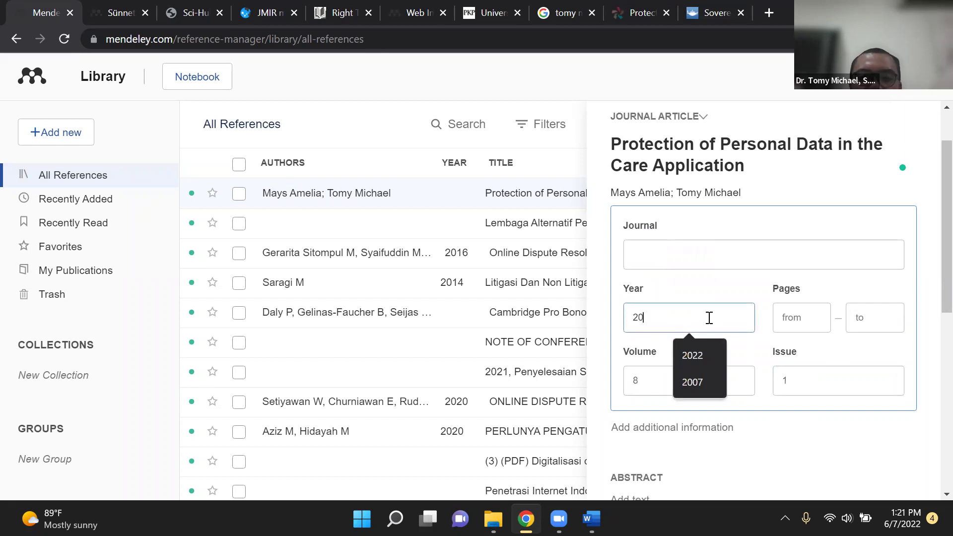
type("22")
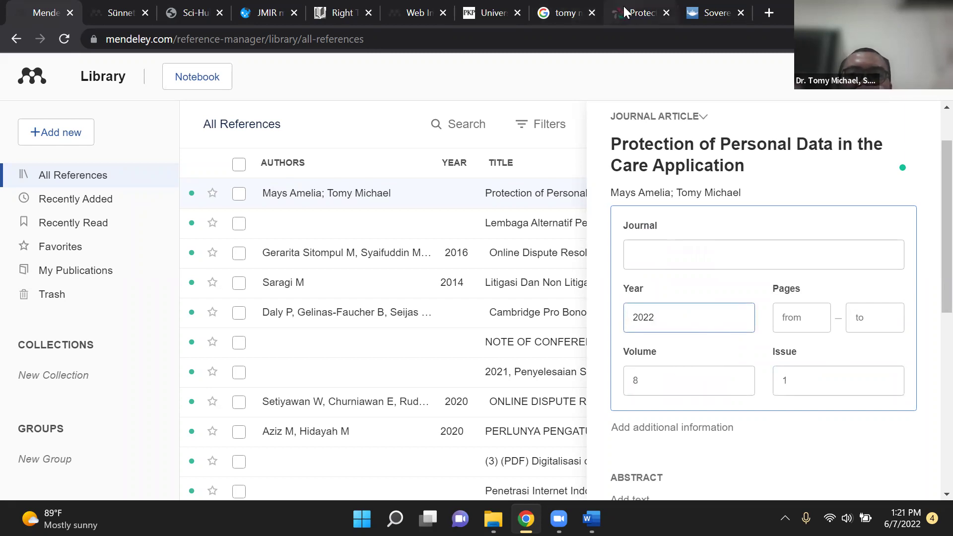
Find the article's page range by checking its JITAL page and returning to the issue's table of contents
left_click(624, 11)
scroll(293, 268, "down", 3)
scroll(316, 268, "down", 5)
scroll(202, 222, "up", 3)
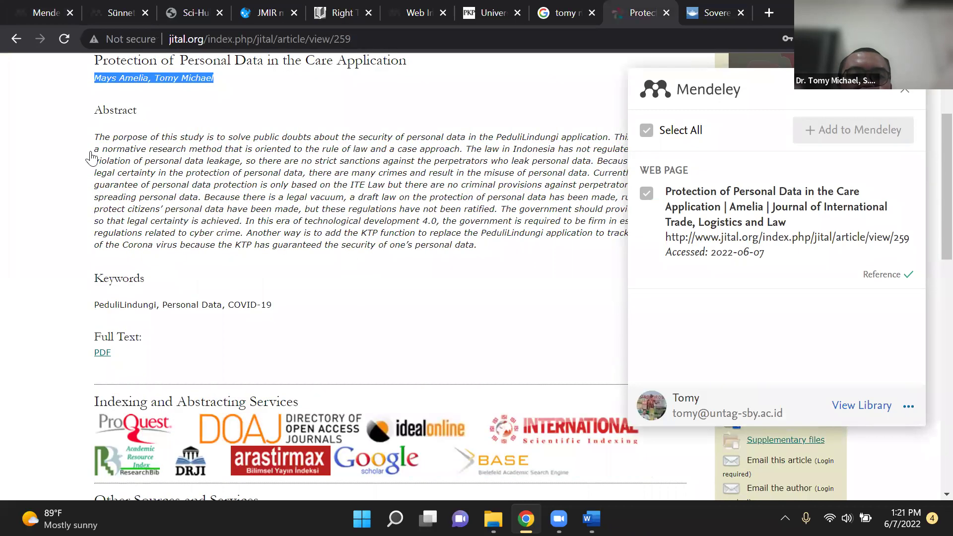
scroll(75, 149, "up", 3)
left_click(16, 39)
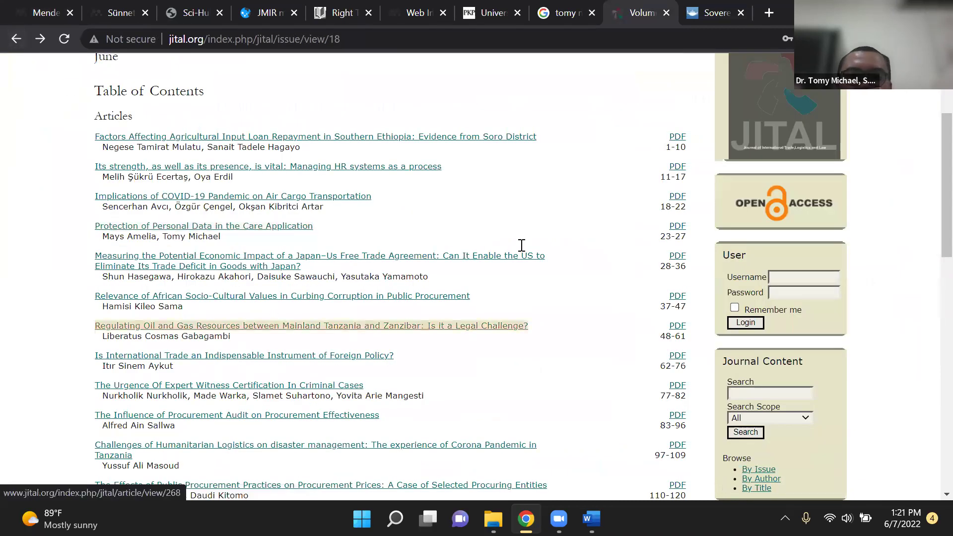
Switch back to Mendeley and set the reference's pages from 23 to 27
left_click(50, 14)
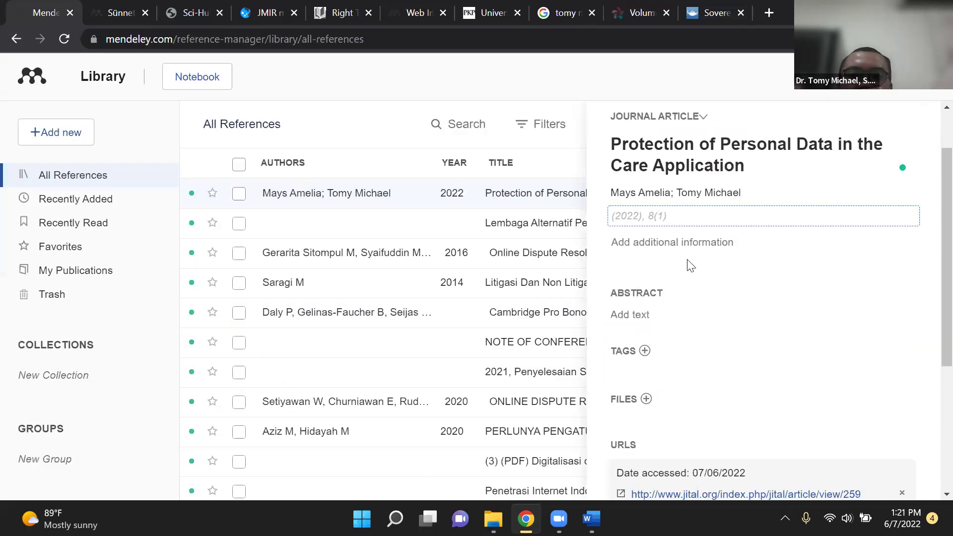
left_click(673, 218)
left_click(802, 323)
type("23")
left_click(871, 323)
type("27")
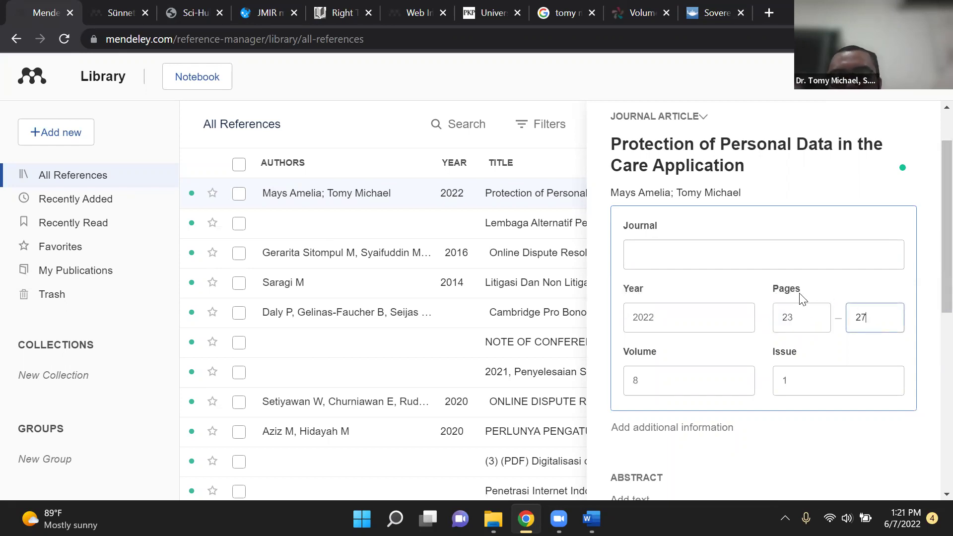
Copy the journal's full title from the heading on the JITAL home page
left_click(629, 11)
scroll(152, 298, "up", 3)
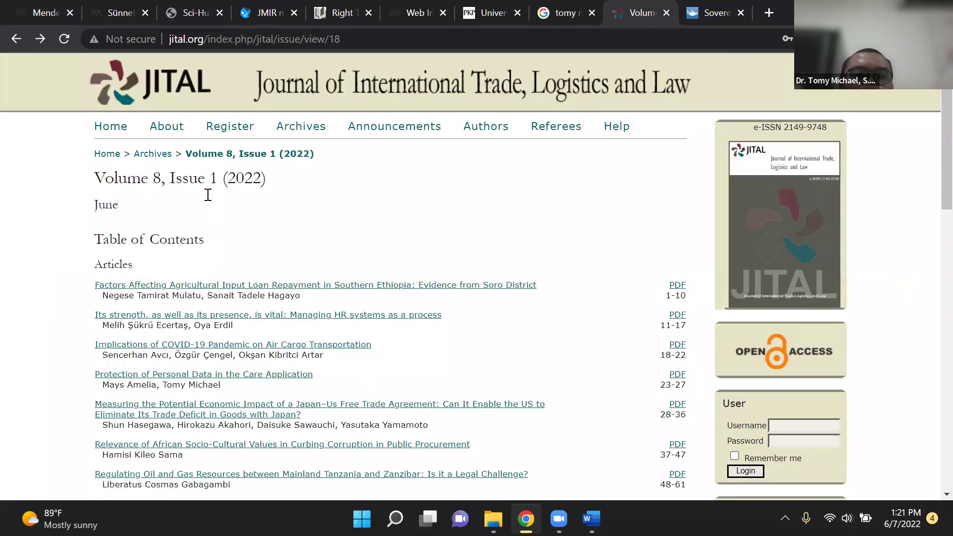
left_click(111, 127)
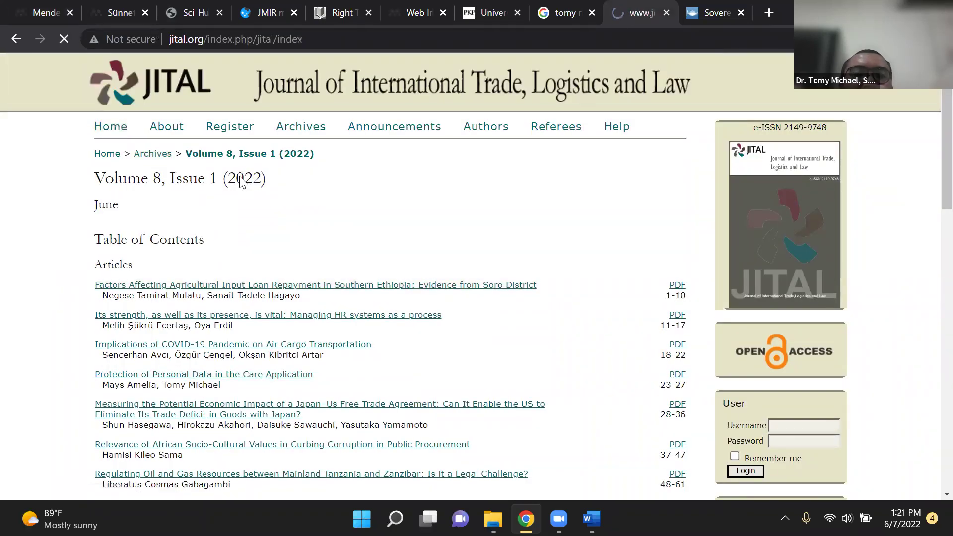
left_click_drag(94, 178, 437, 184)
right_click(421, 185)
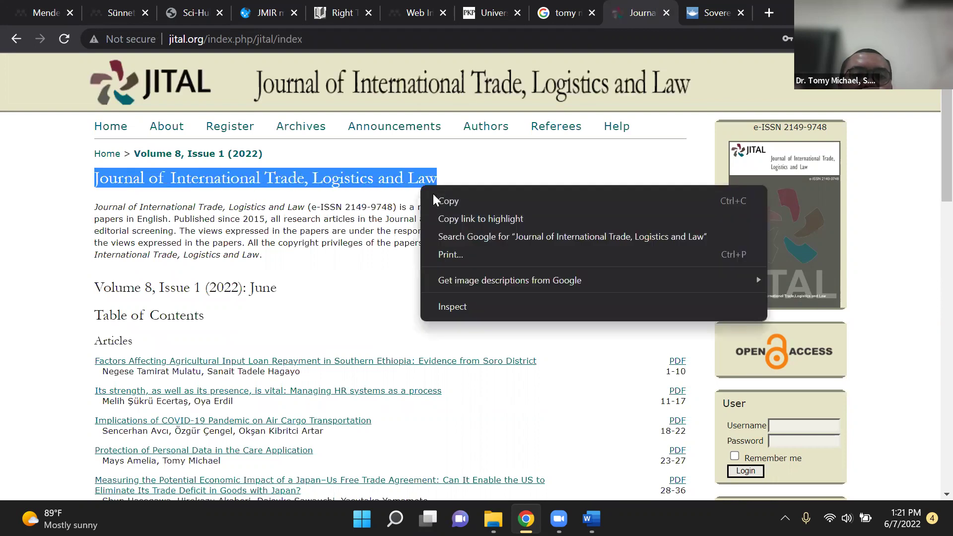
left_click(441, 197)
Enter "Journal of International Trade, Logistics and Law" as the reference's journal in Mendeley
left_click(52, 15)
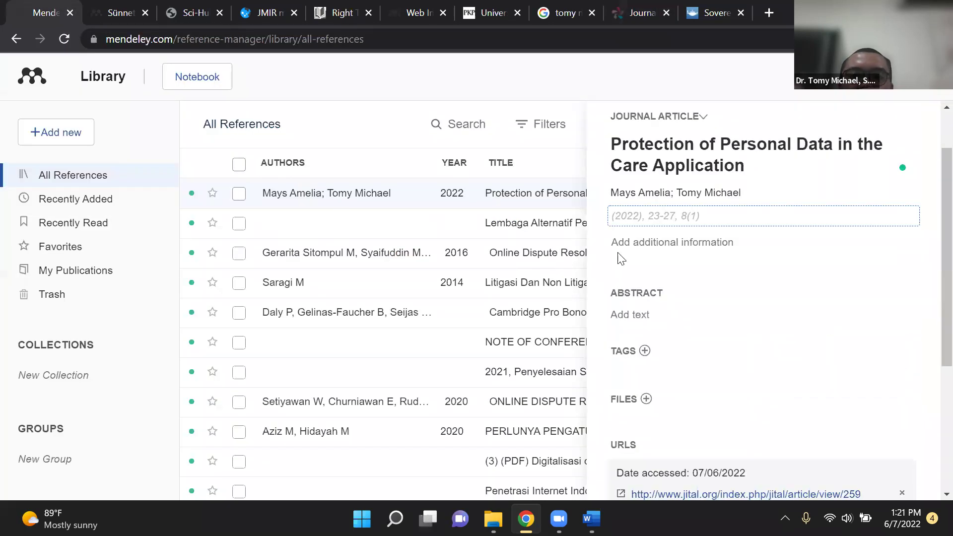
left_click(653, 215)
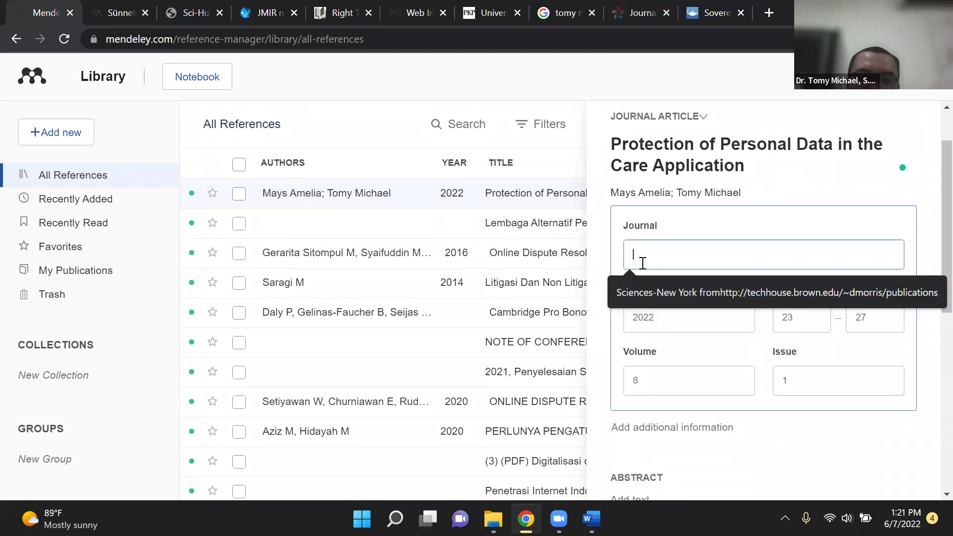
key("ctrl+v")
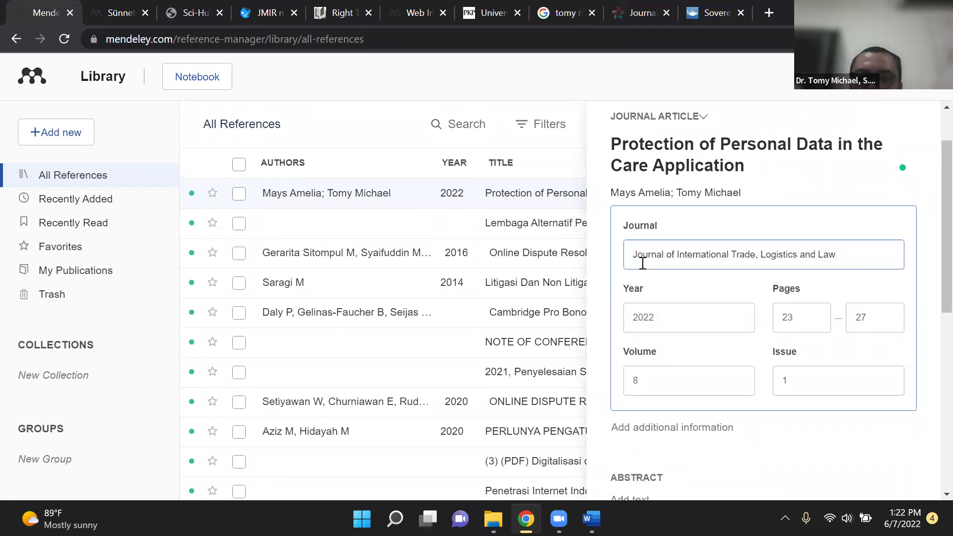
scroll(672, 324, "down", 1)
scroll(672, 323, "down", 1)
left_click(676, 357)
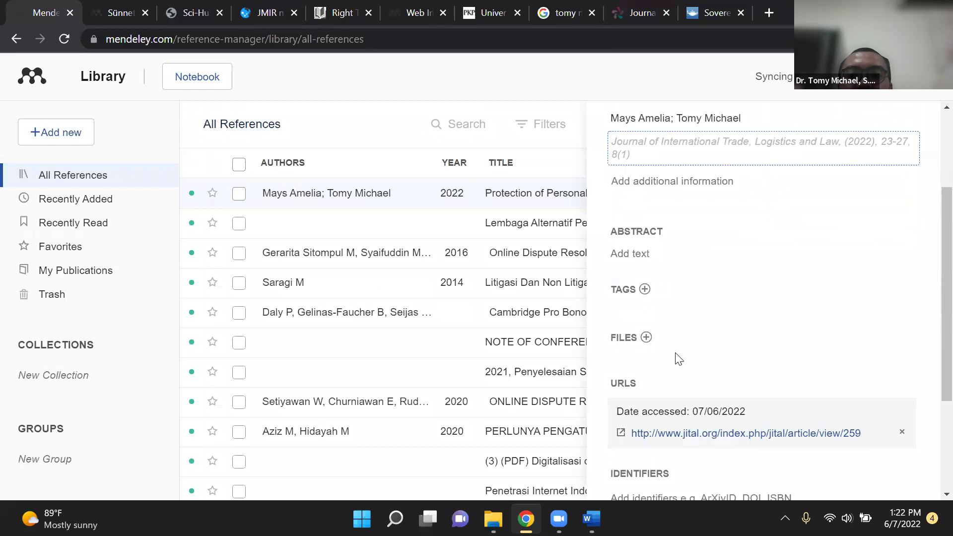
Check the reference's additional information and identifier fields, and open its annotations
left_click(660, 184)
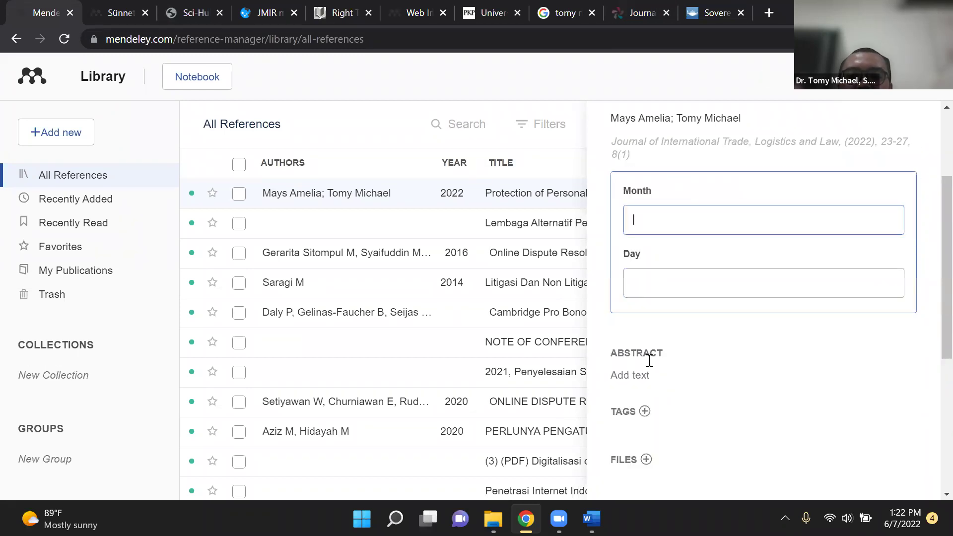
scroll(689, 384, "down", 3)
scroll(691, 383, "down", 3)
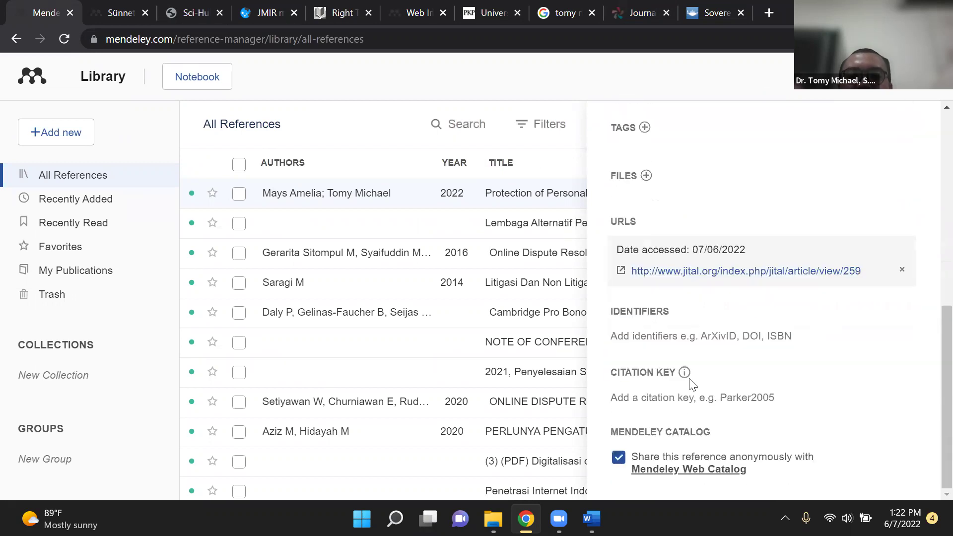
scroll(689, 381, "up", 6)
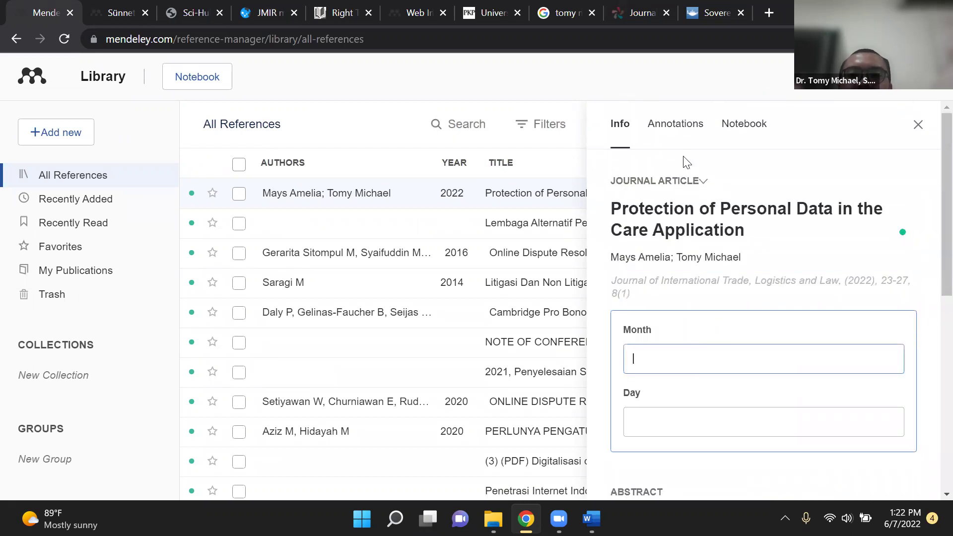
left_click(678, 133)
left_click(678, 133)
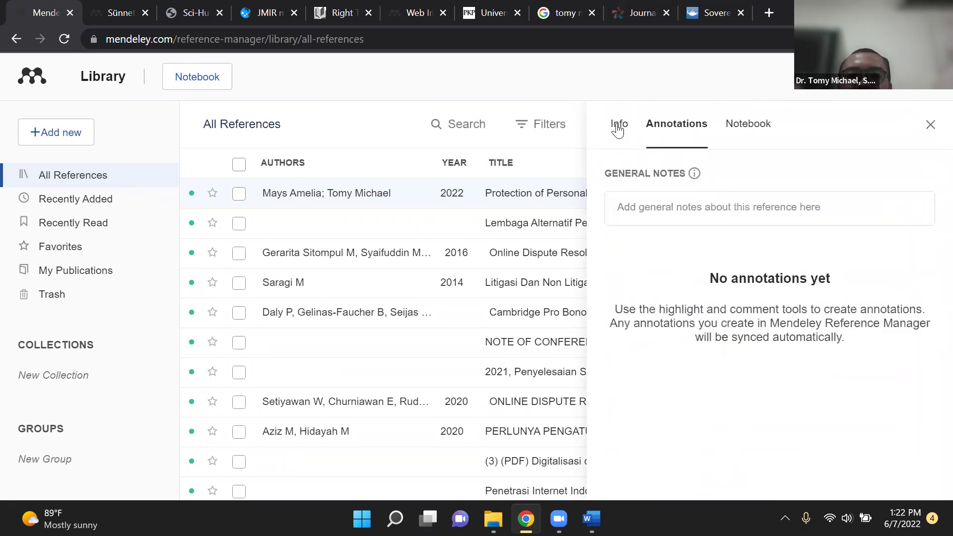
Close the reference's details, switch to the Word document and update Mendeley Cite's references from the Mendeley library
left_click(619, 124)
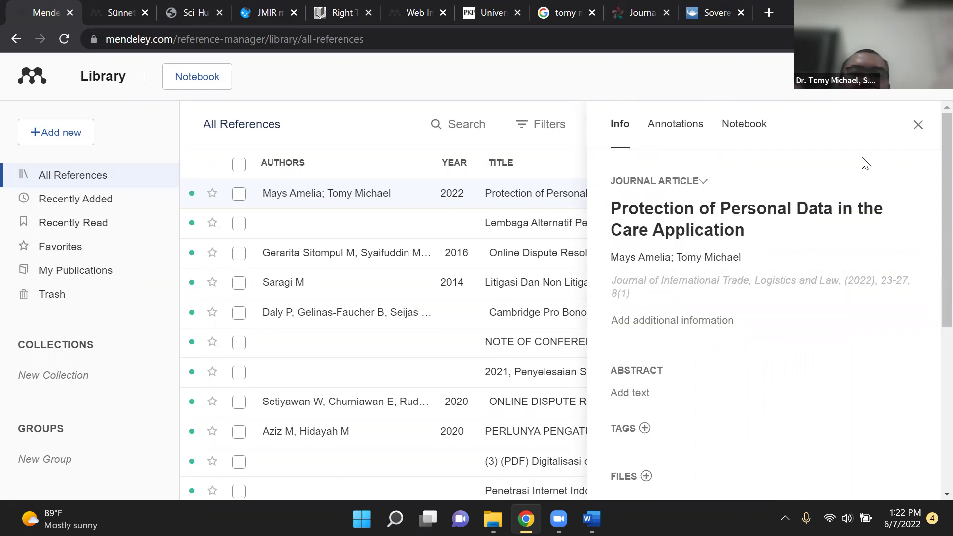
left_click(918, 125)
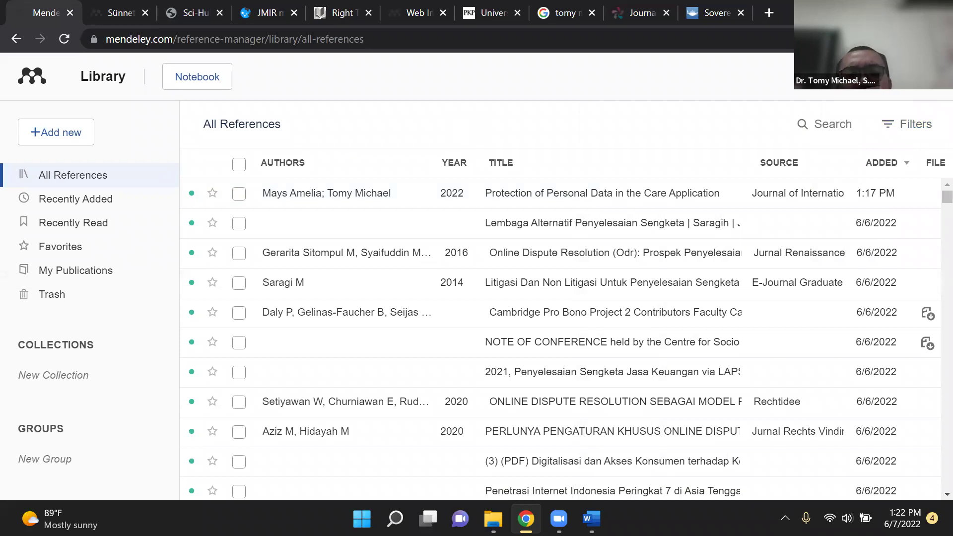
key("alt+Tab")
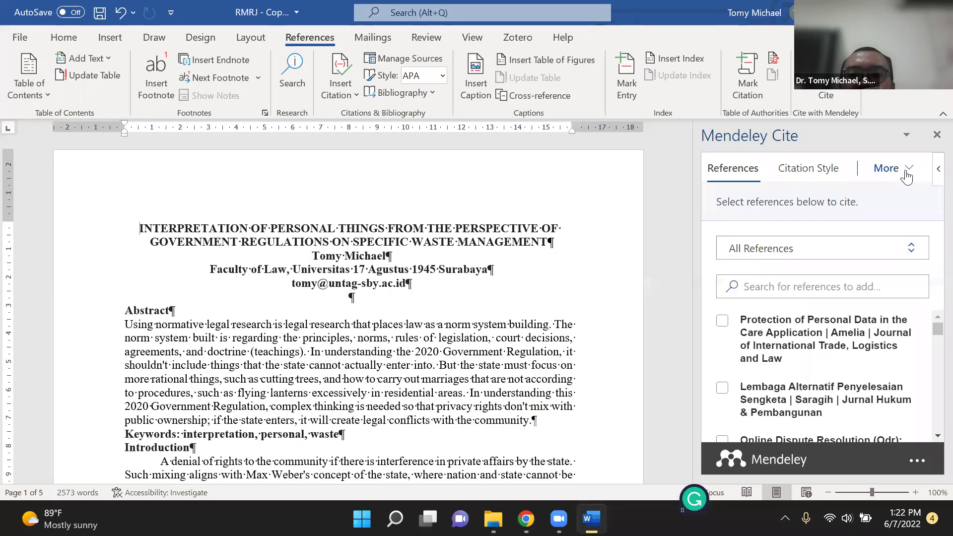
left_click(907, 177)
left_click(824, 219)
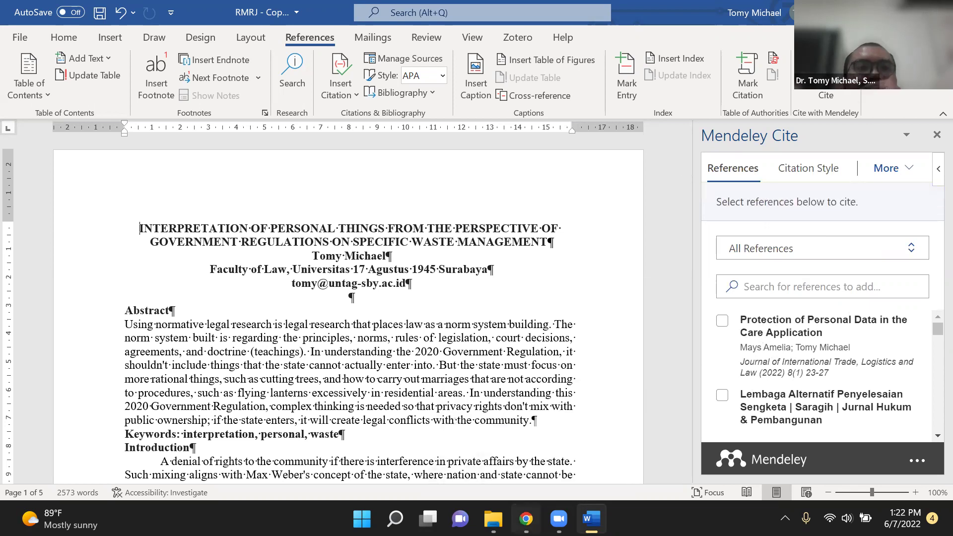
Return to the Mendeley search results in the browser, clear the search text and add "Toplum Bilim" to the library
left_click(526, 518)
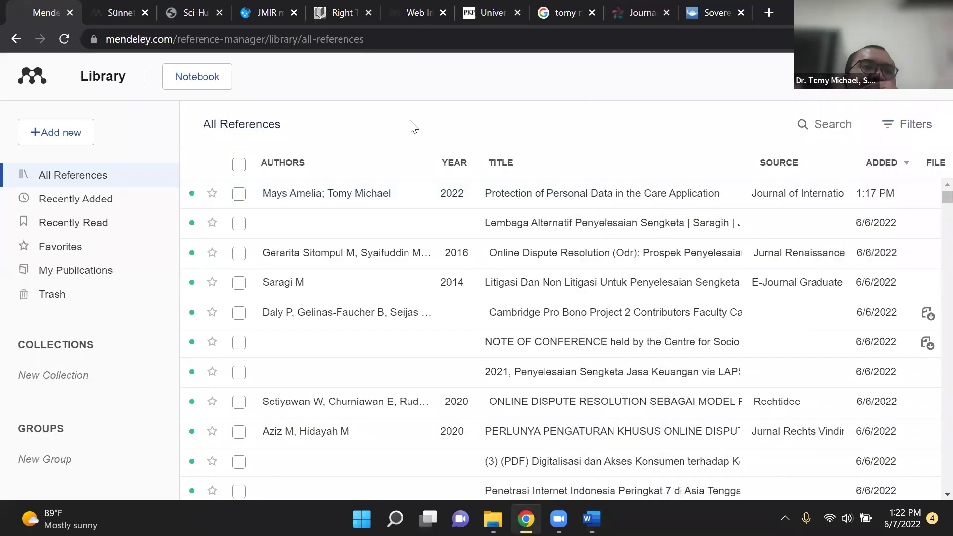
left_click(14, 40)
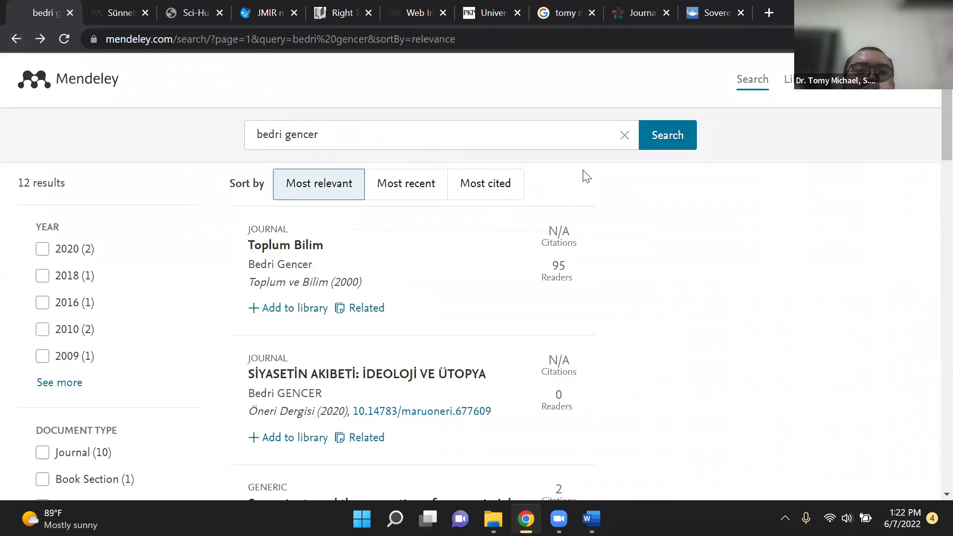
left_click(622, 140)
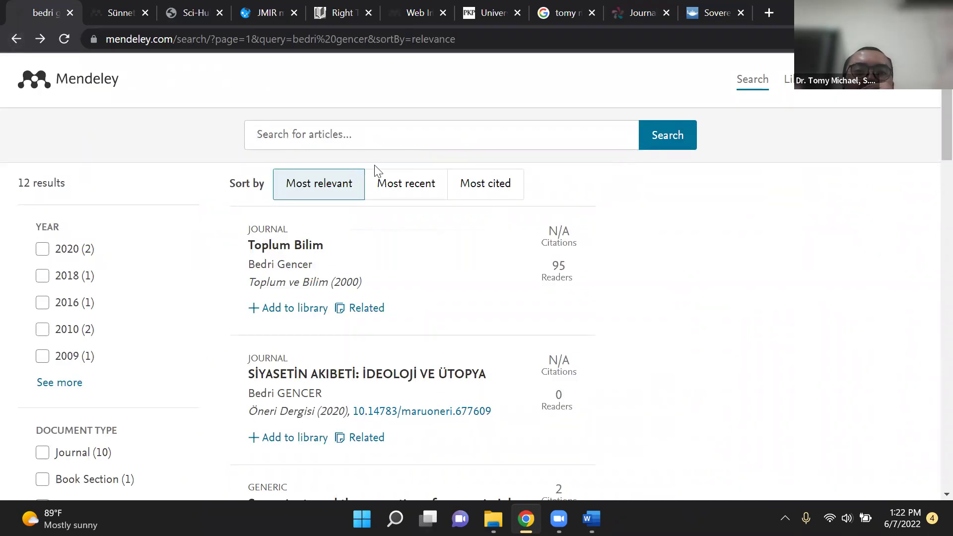
scroll(331, 228, "down", 1)
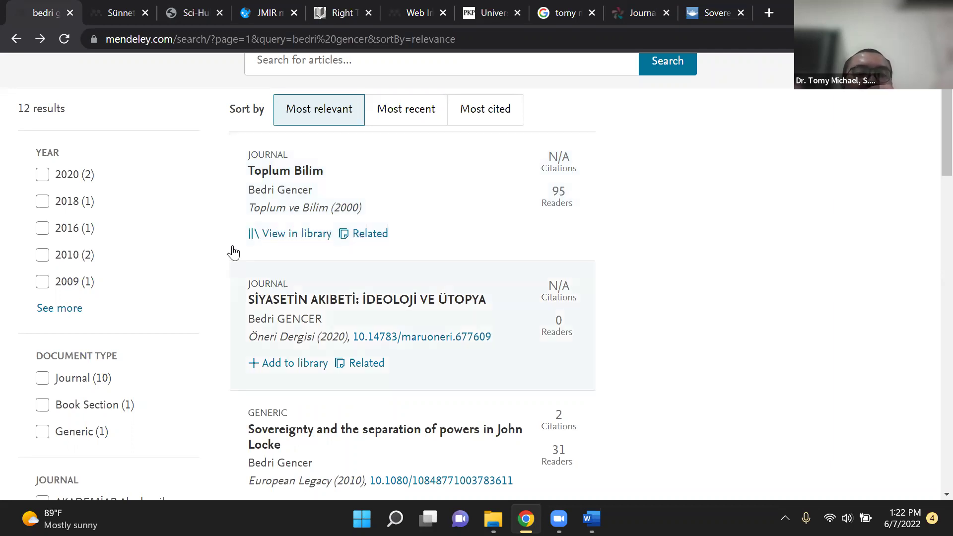
Switch back to Word and refresh Mendeley Cite's references to bring in the added "Toplum Bilim" entry
key("alt+Tab")
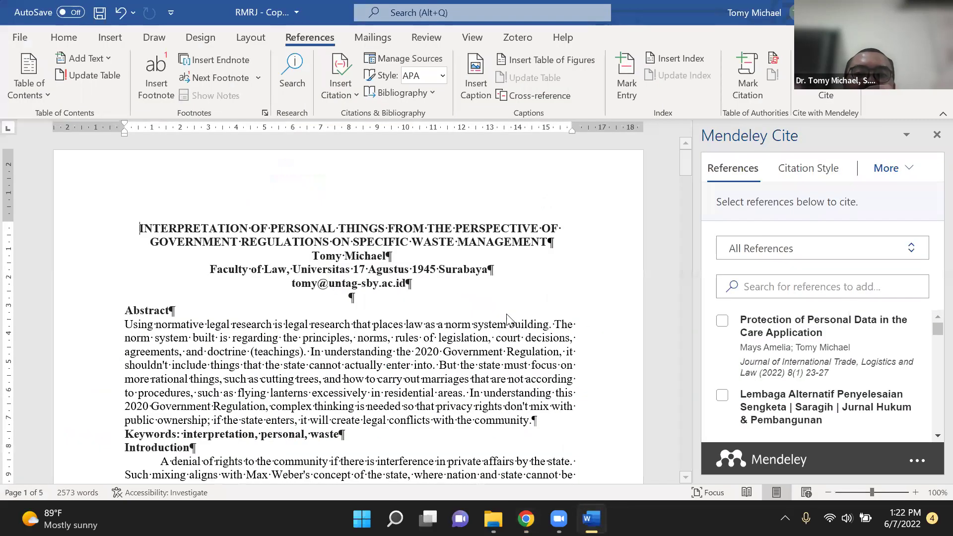
left_click(911, 179)
left_click(887, 226)
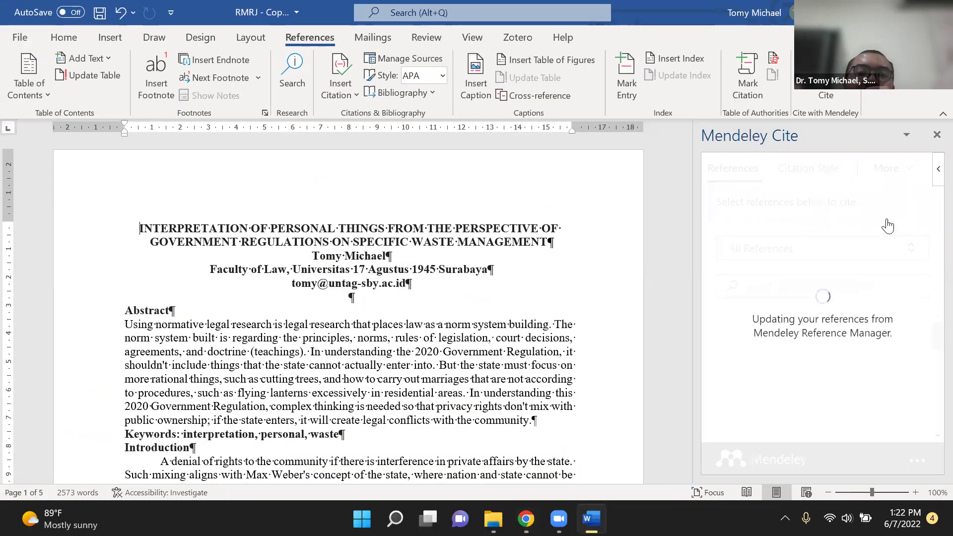
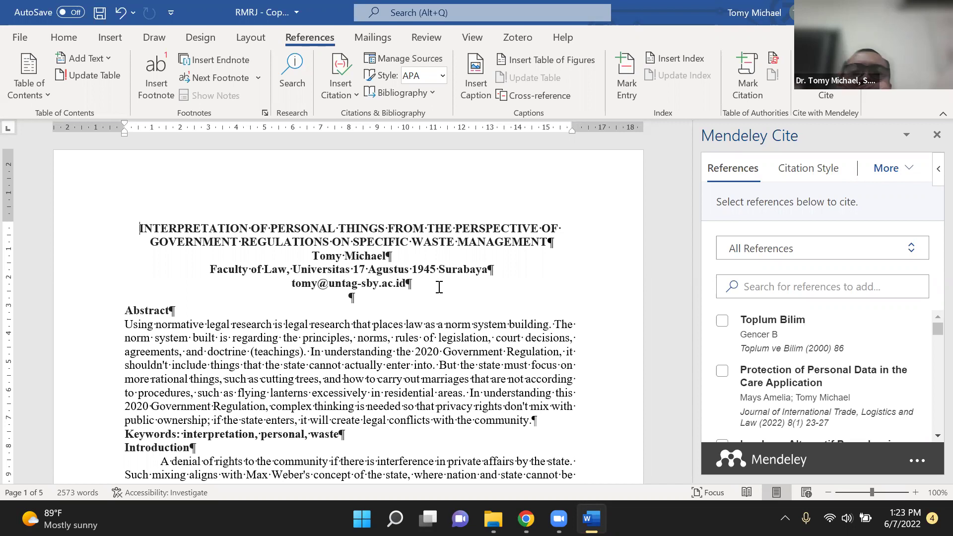
Look through the available citation styles in Mendeley Cite and return to the reference list
left_click(813, 174)
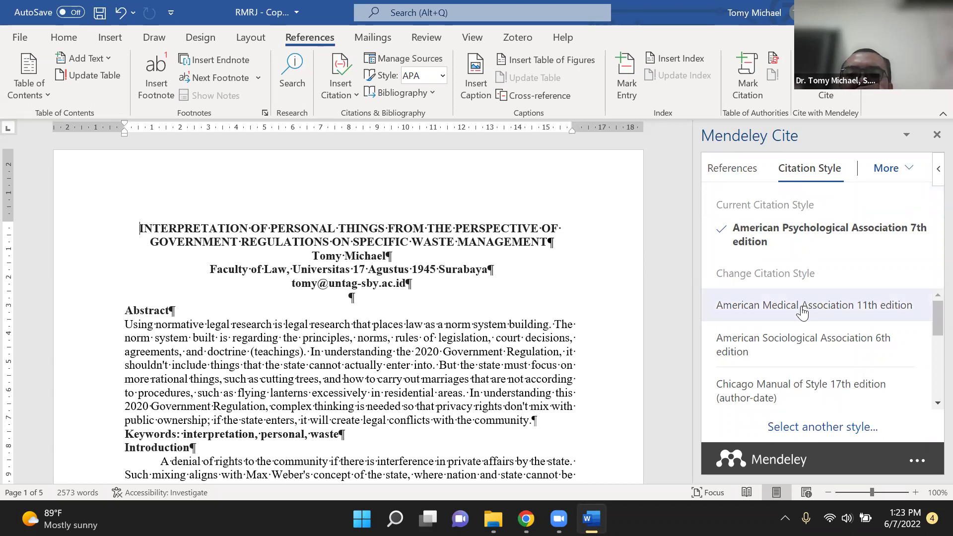
scroll(804, 313, "down", 3)
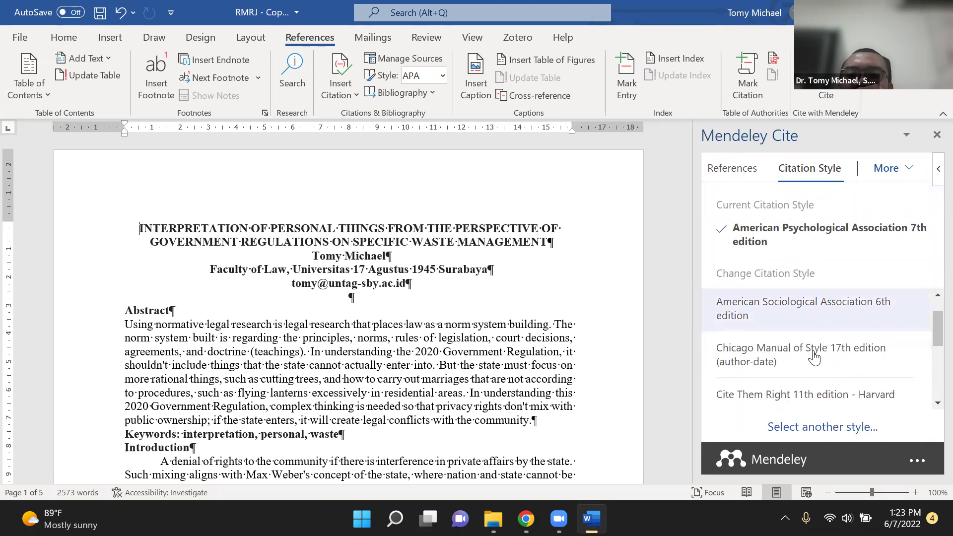
left_click(741, 172)
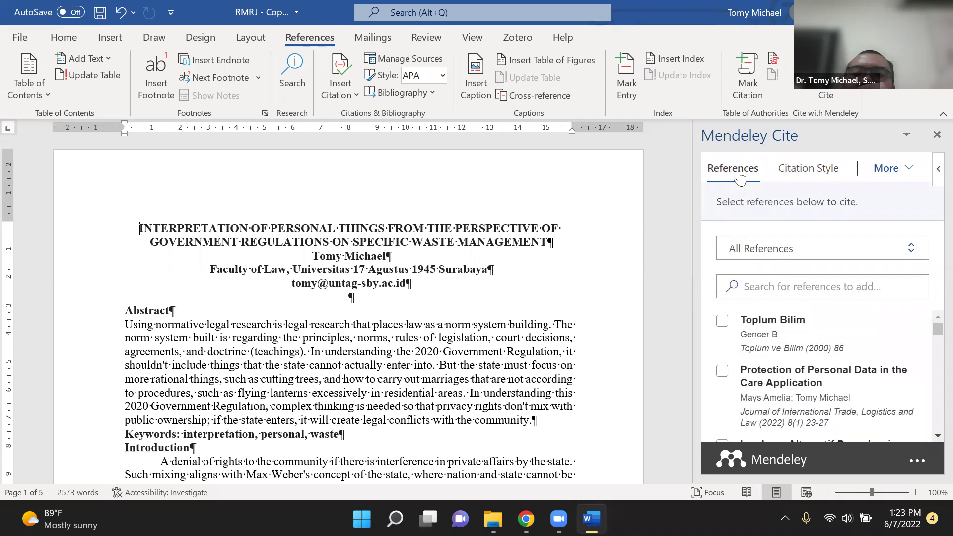
left_click(812, 172)
left_click(719, 170)
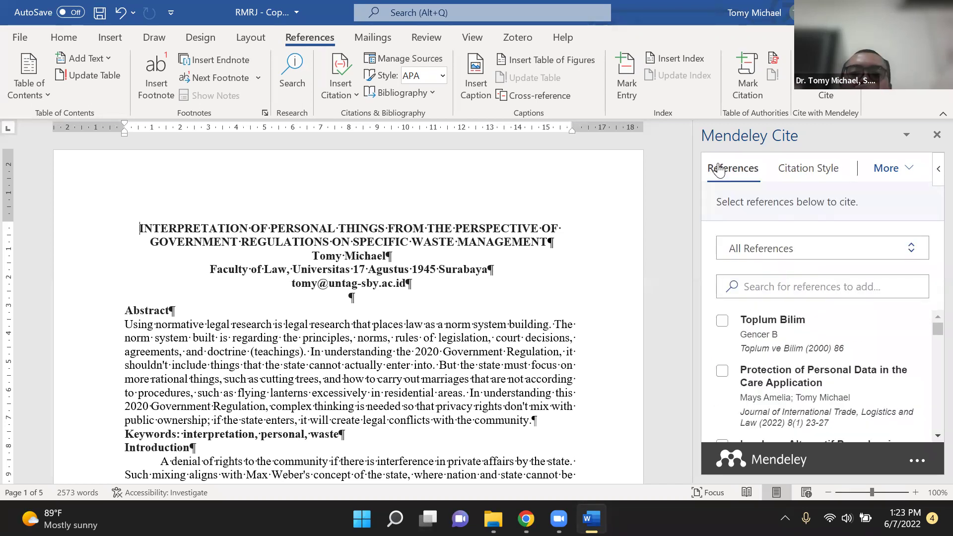
Find "Protection of Personal Data in the Care Application" by author and cite it at the end of the Introduction's first paragraph
scroll(320, 298, "down", 2)
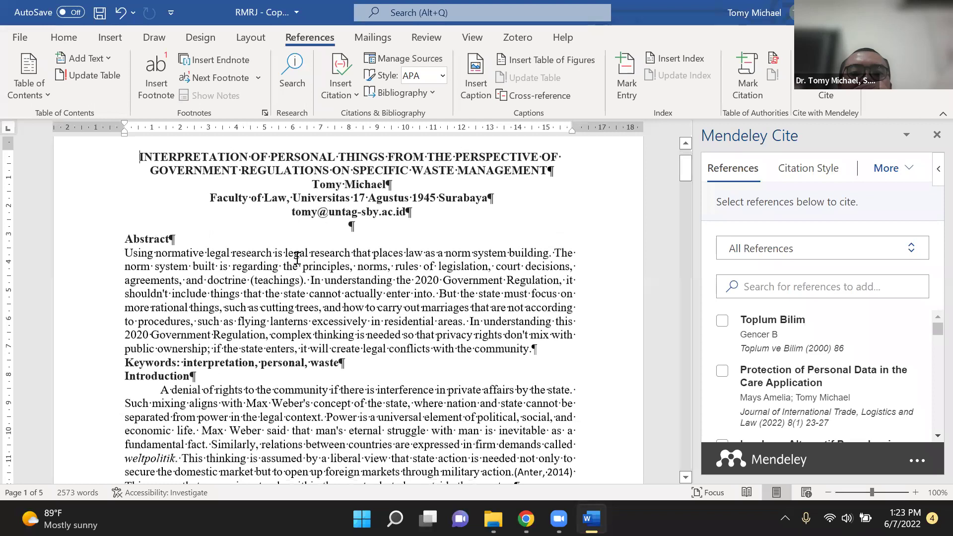
scroll(482, 325, "down", 2)
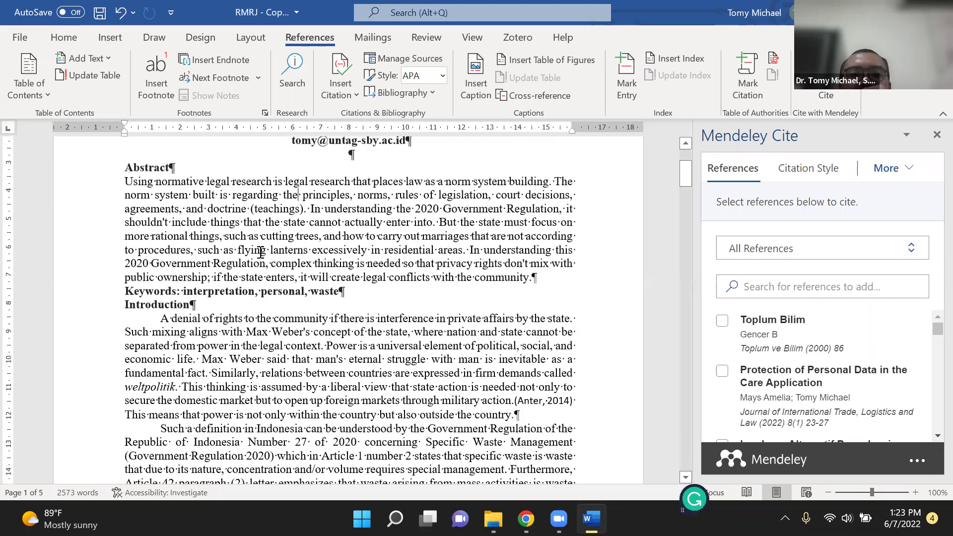
scroll(369, 256, "down", 3)
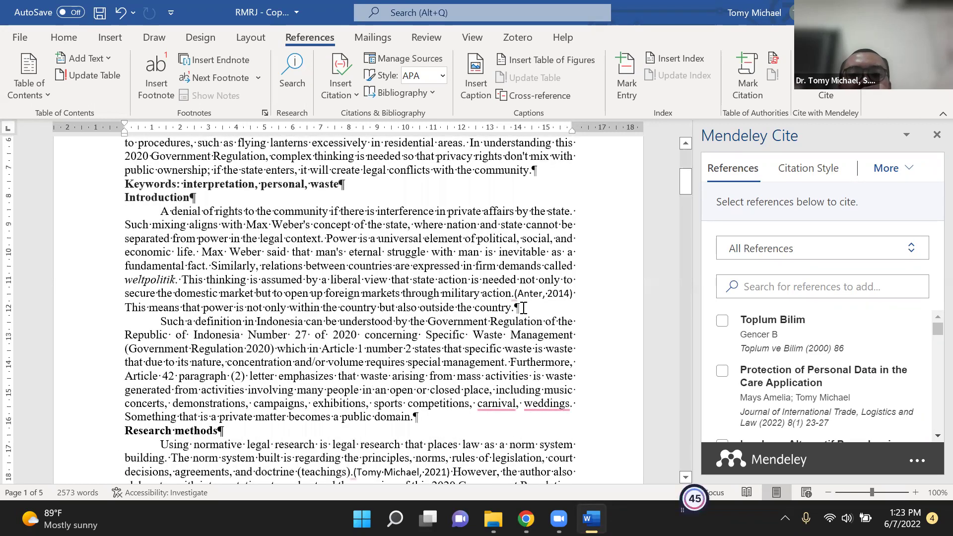
left_click(769, 288)
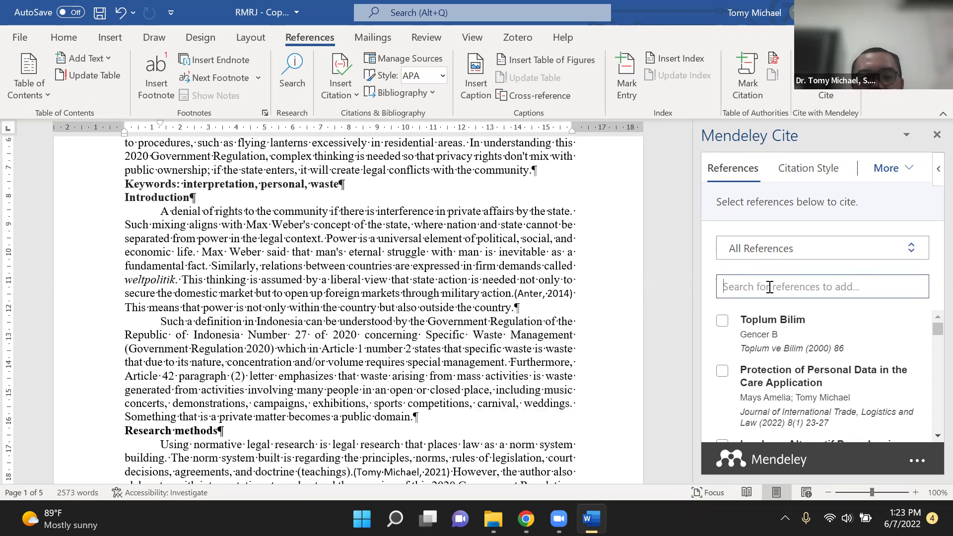
type("mays ame")
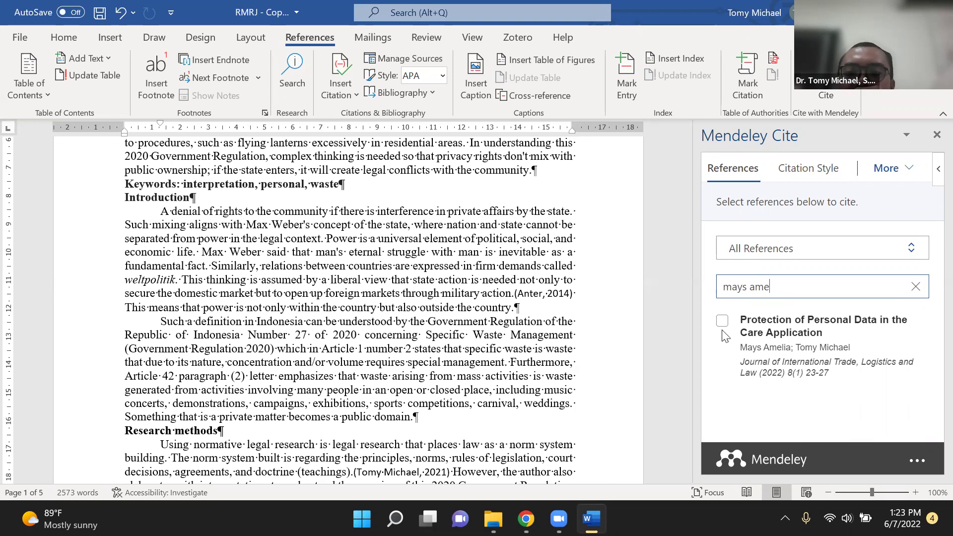
left_click(721, 326)
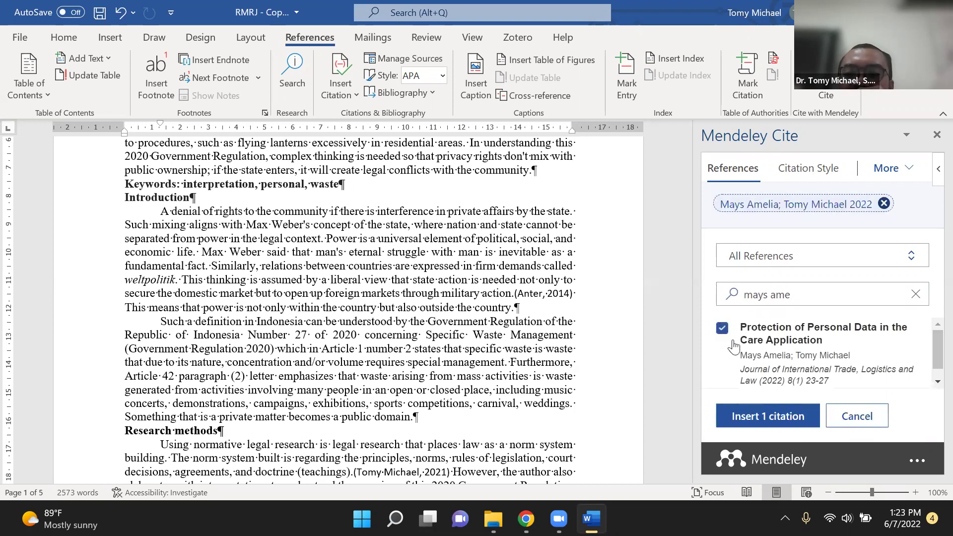
left_click(775, 419)
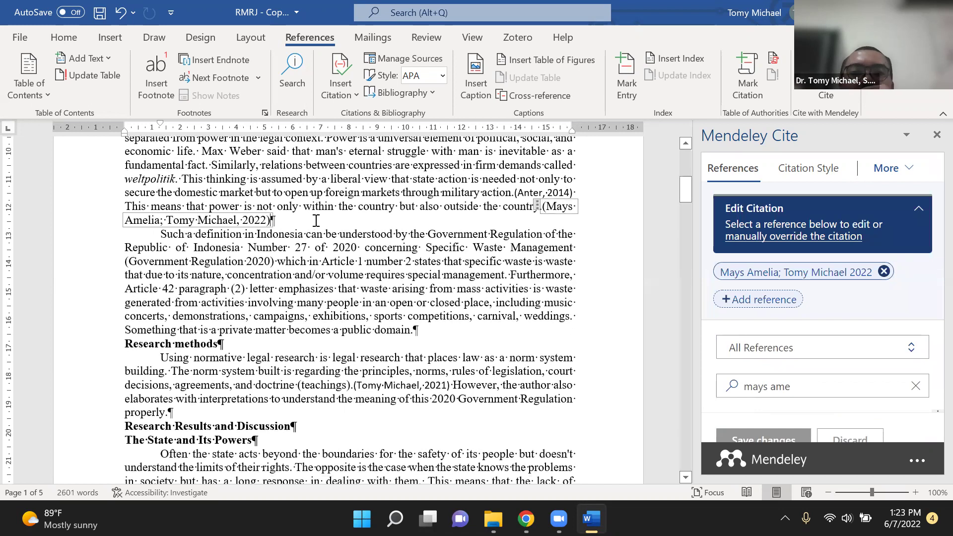
Insert a citation of "Toplum Bilim" at the end of the Introduction's second paragraph, clearing the previous reference search
left_click(426, 332)
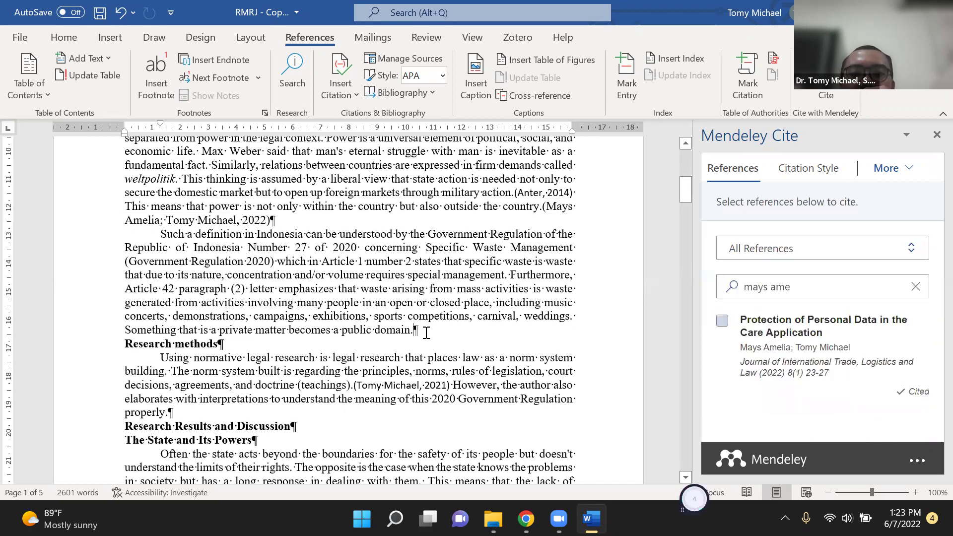
left_click(915, 288)
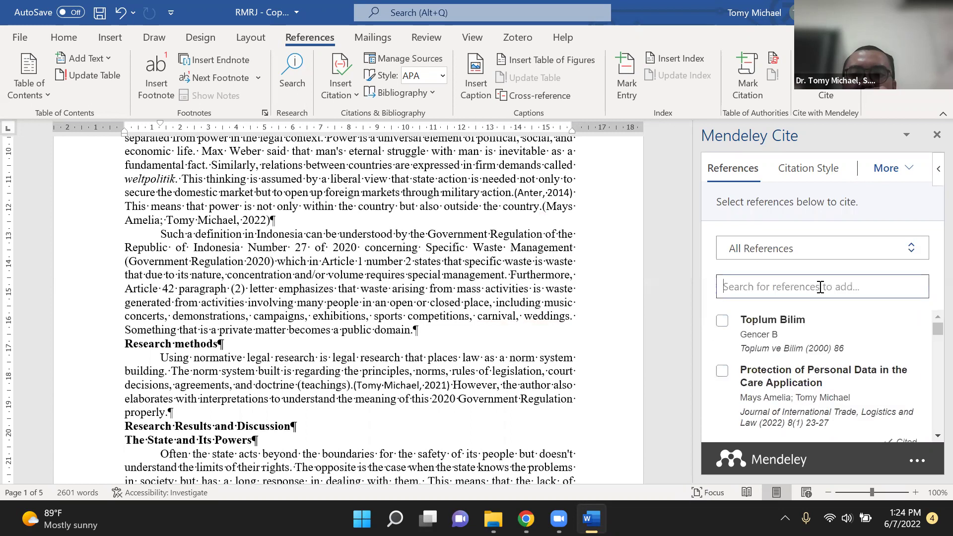
left_click(724, 328)
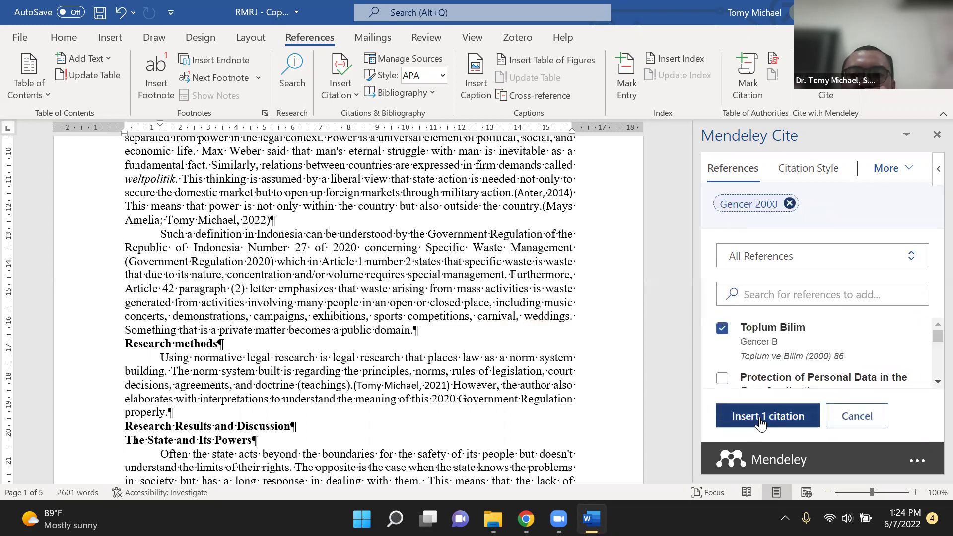
left_click(760, 421)
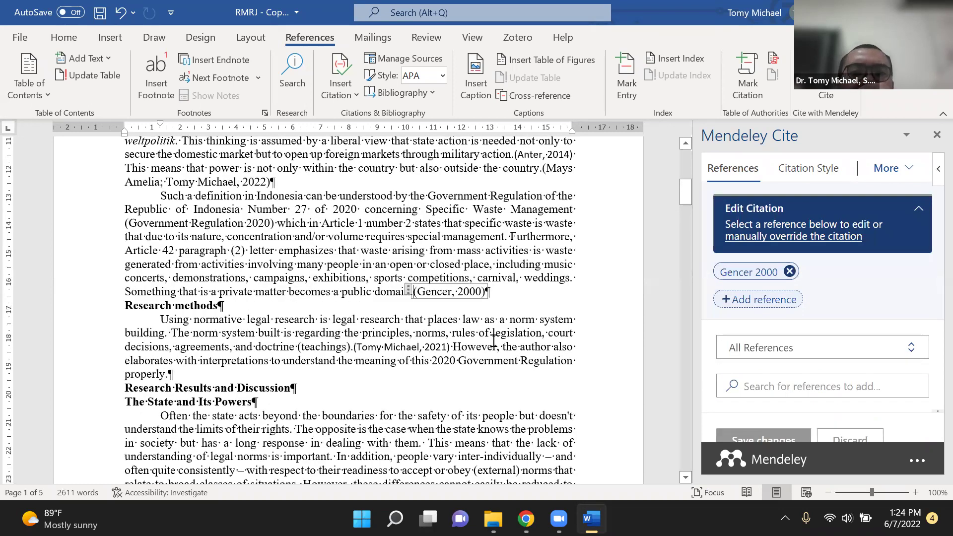
Inspect the existing 2014 citation in the Introduction's first paragraph and the "Toplum Bilim" citation in its second
scroll(547, 277, "up", 1)
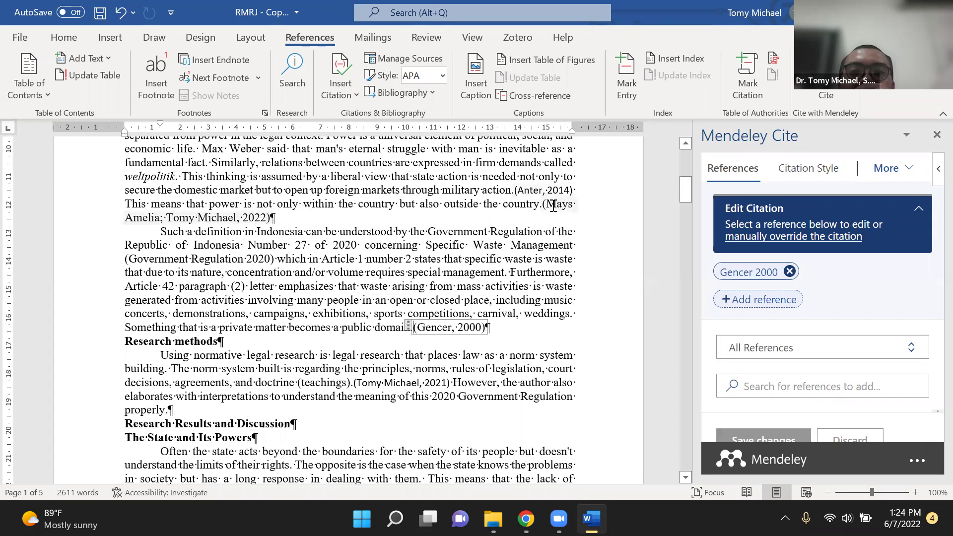
left_click(528, 189)
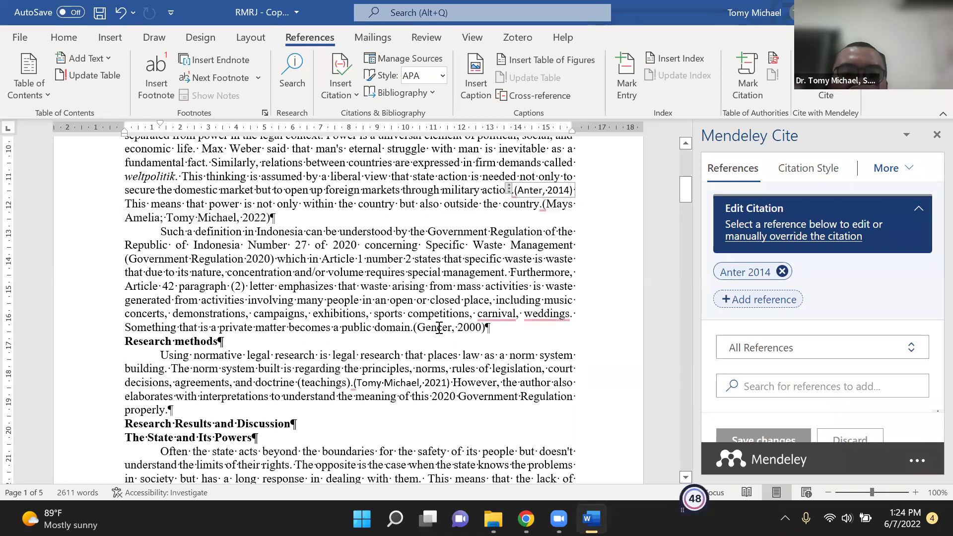
left_click(540, 332)
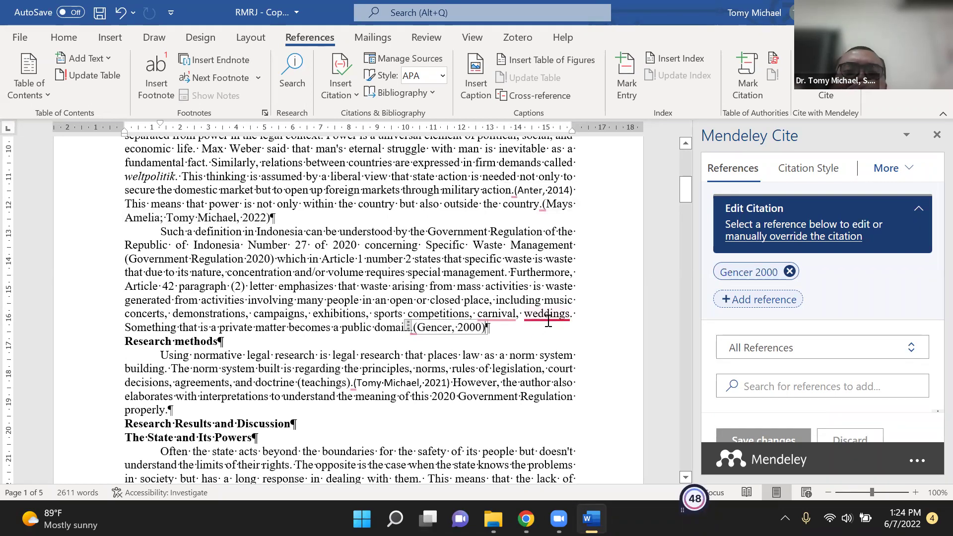
Search other citation styles for "harvard" and change the document's style to African Online Scientific Information Systems - Harvard
left_click(812, 173)
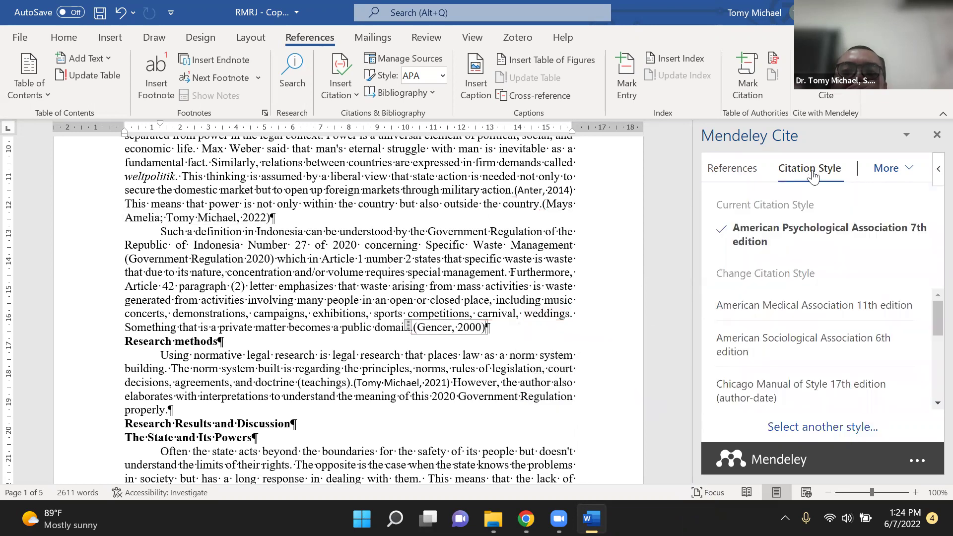
left_click(852, 428)
left_click(807, 256)
type("harvard")
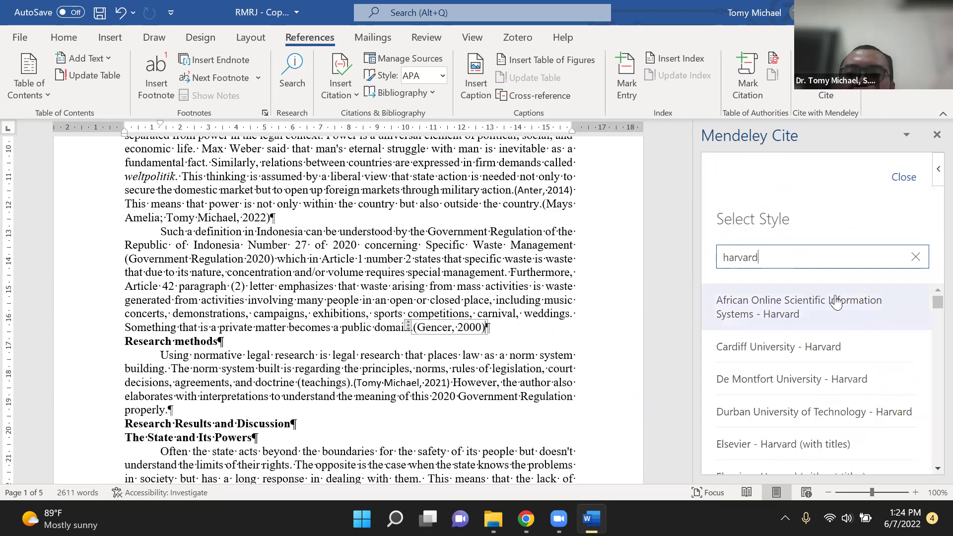
left_click(778, 318)
left_click(799, 453)
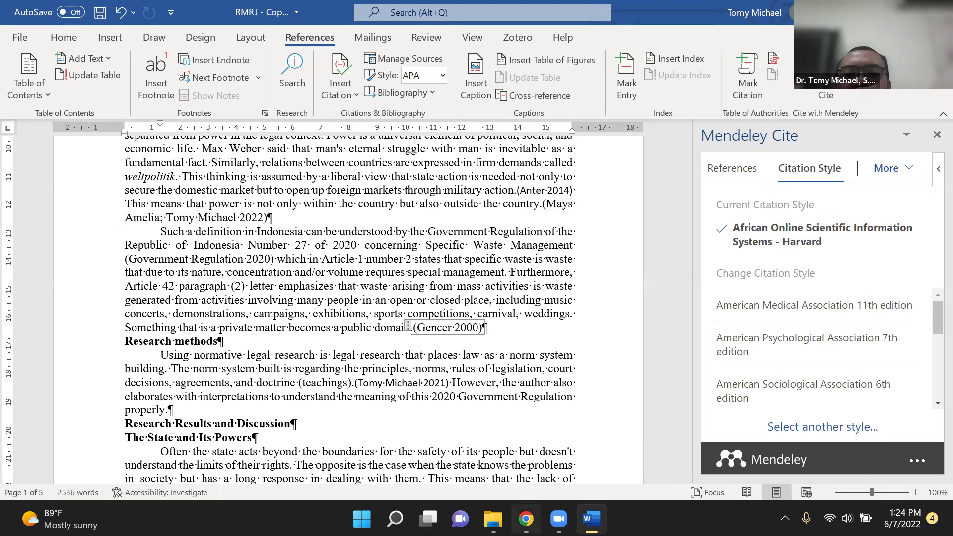
Switch to Chrome, browse the jurnal.untag-sby.ac.id journal list, and view SUKMA : Jurnal Penelitian Psikologi in a separate tab
left_click(526, 518)
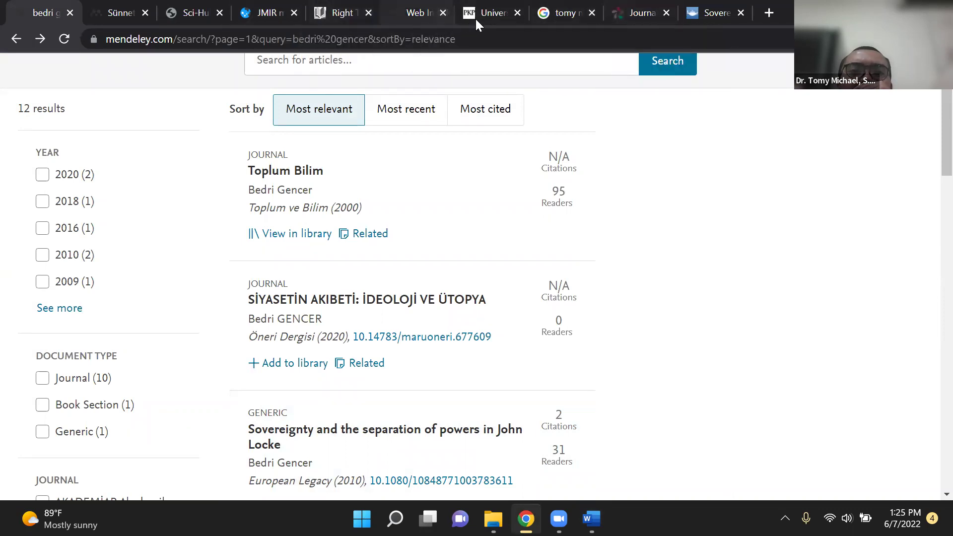
left_click(492, 14)
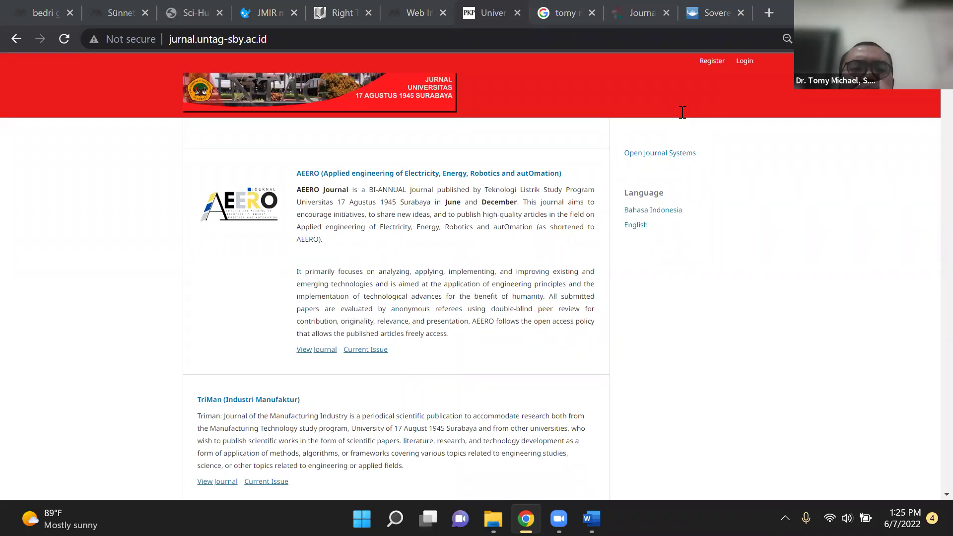
scroll(344, 272, "down", 5)
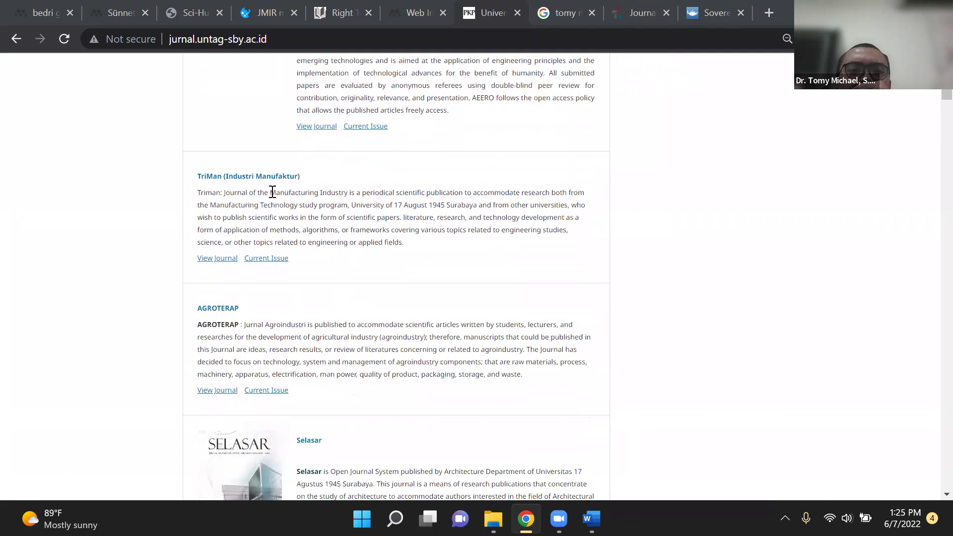
scroll(430, 304, "down", 7)
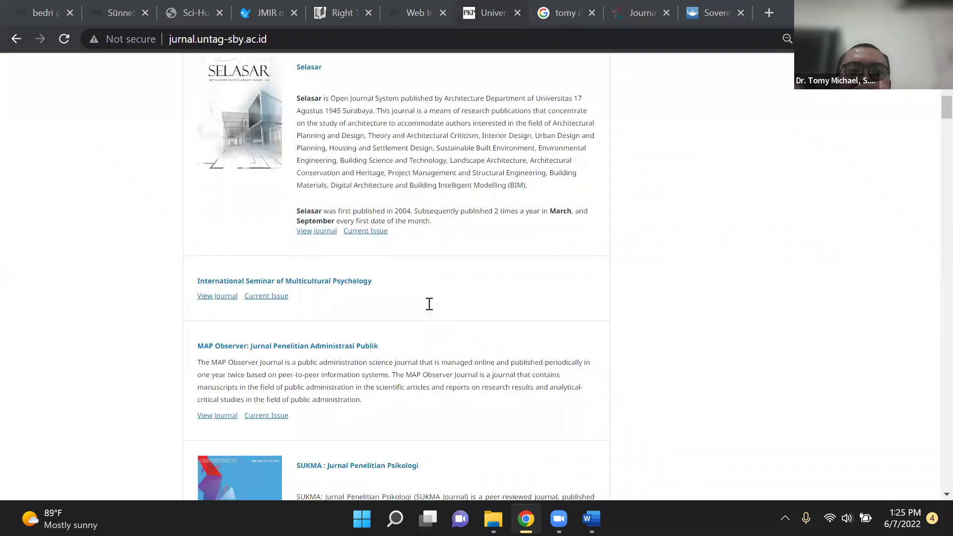
scroll(349, 301, "down", 6)
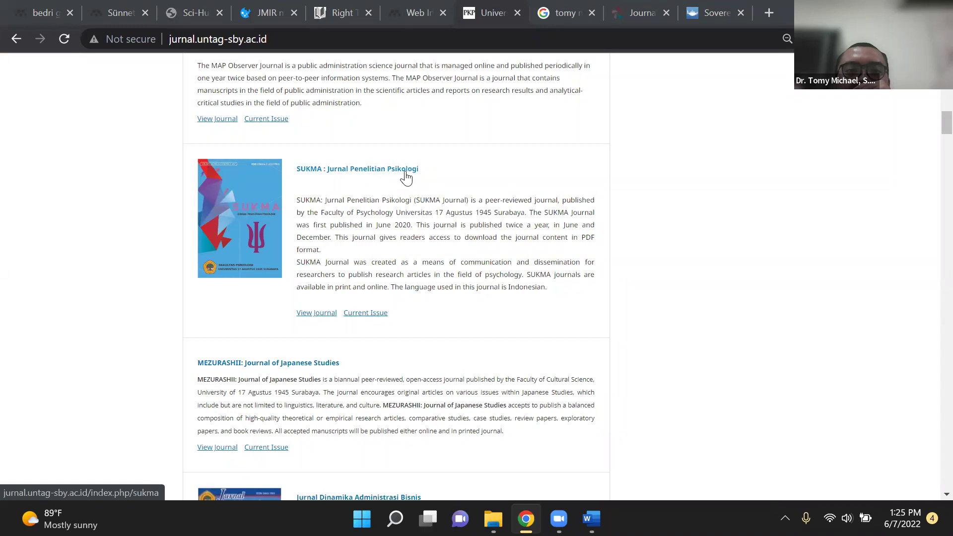
scroll(404, 176, "down", 1)
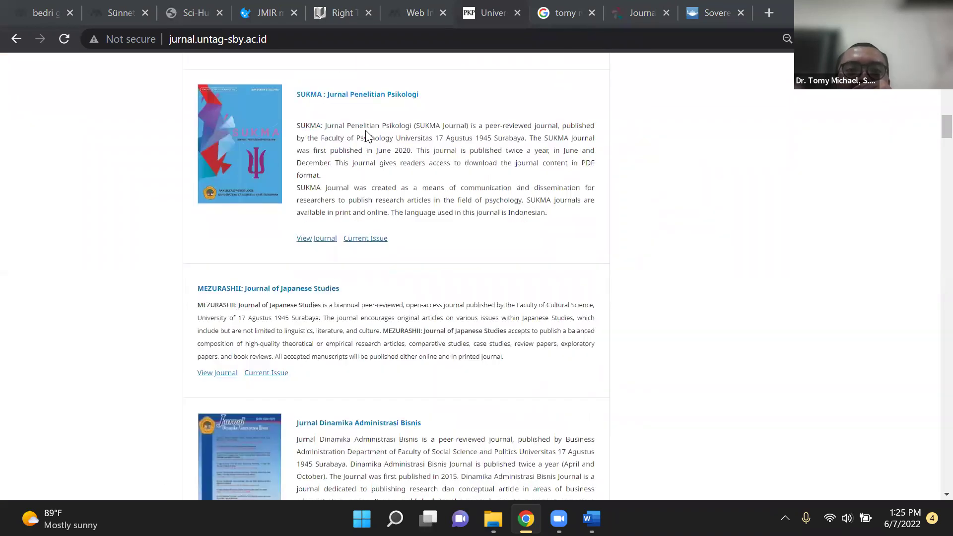
right_click(385, 93)
left_click(413, 107)
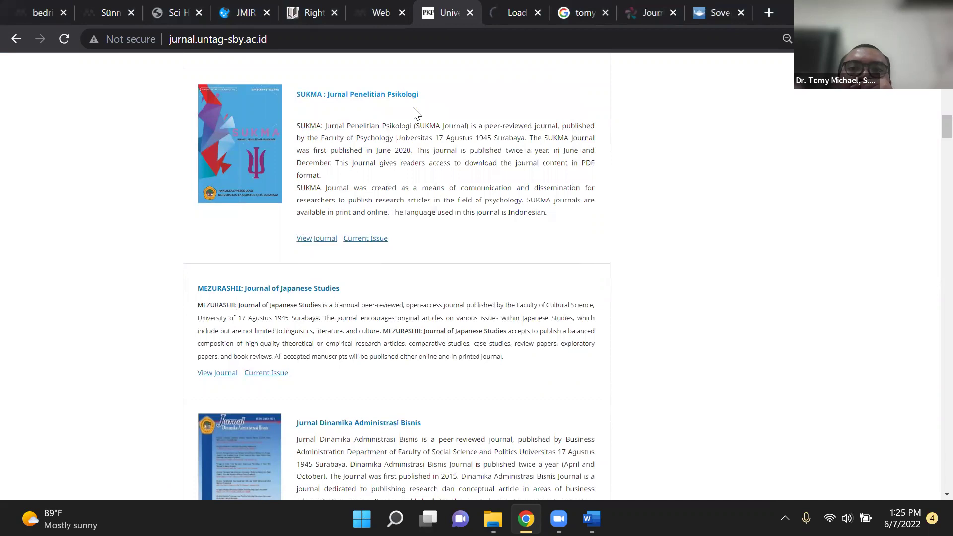
left_click(513, 13)
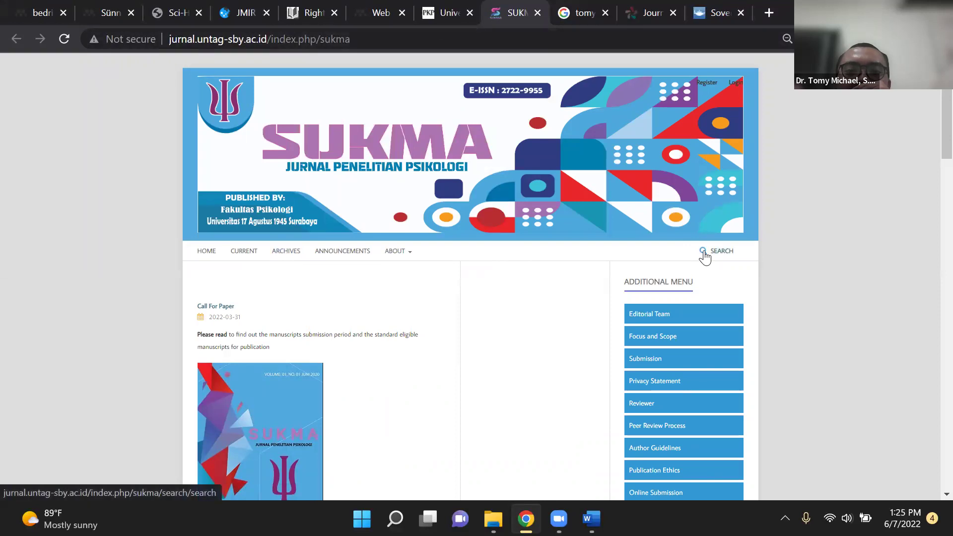
scroll(703, 257, "down", 3)
scroll(484, 287, "up", 3)
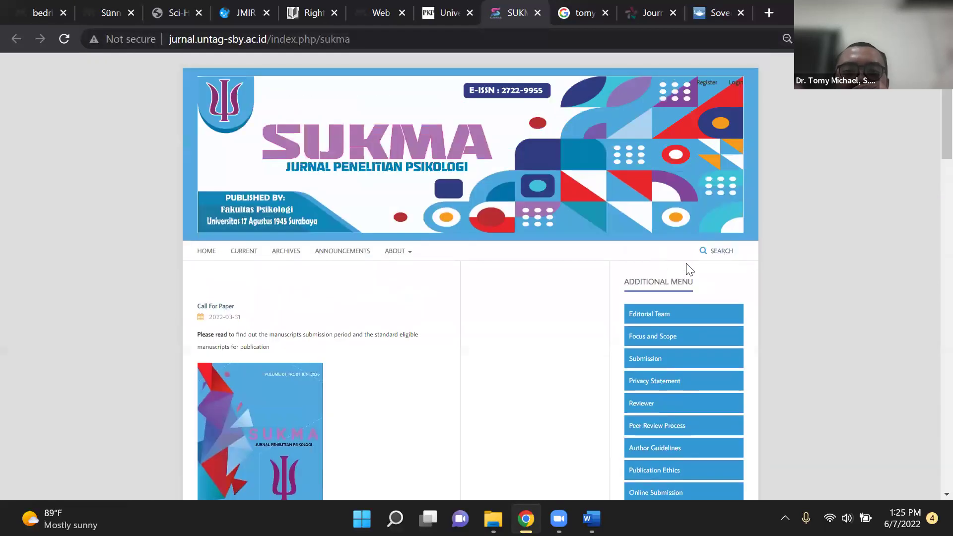
Return to the university's journal list, find the Mimbar Keadilan law journal and open its site
left_click(435, 13)
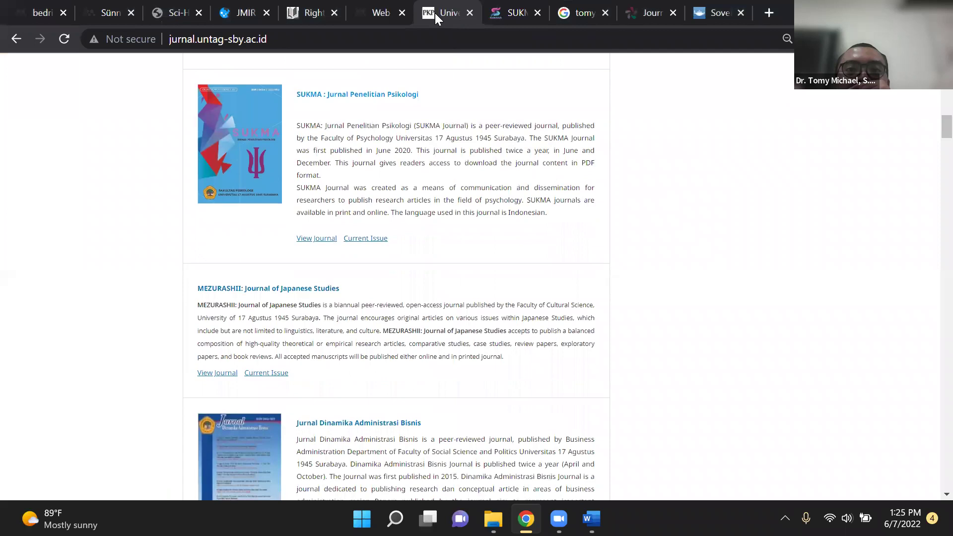
scroll(351, 285, "down", 6)
scroll(348, 298, "down", 10)
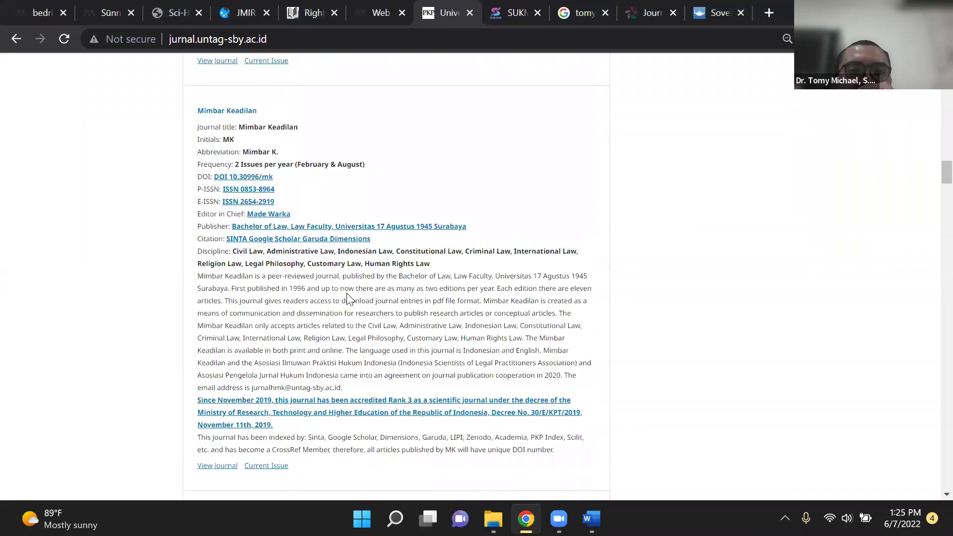
scroll(314, 244, "up", 5)
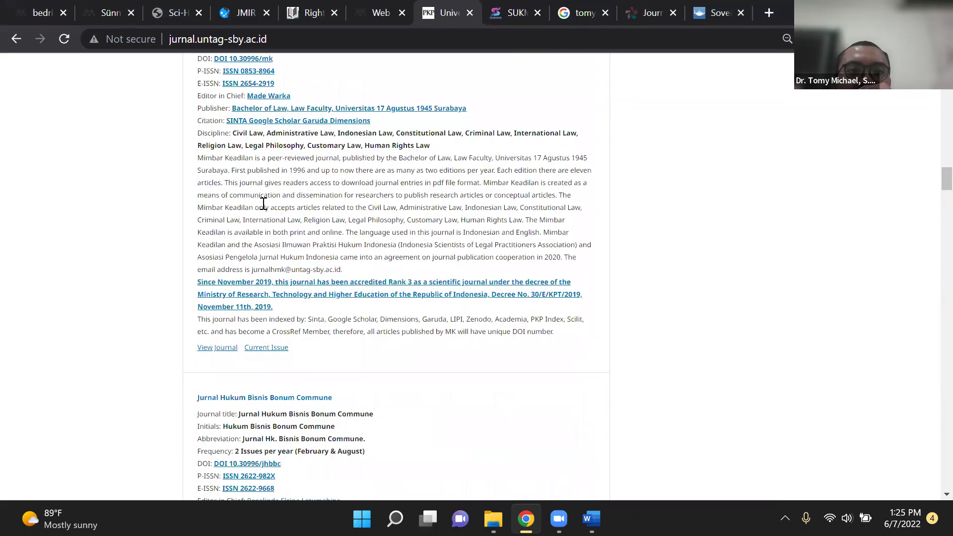
left_click(245, 187)
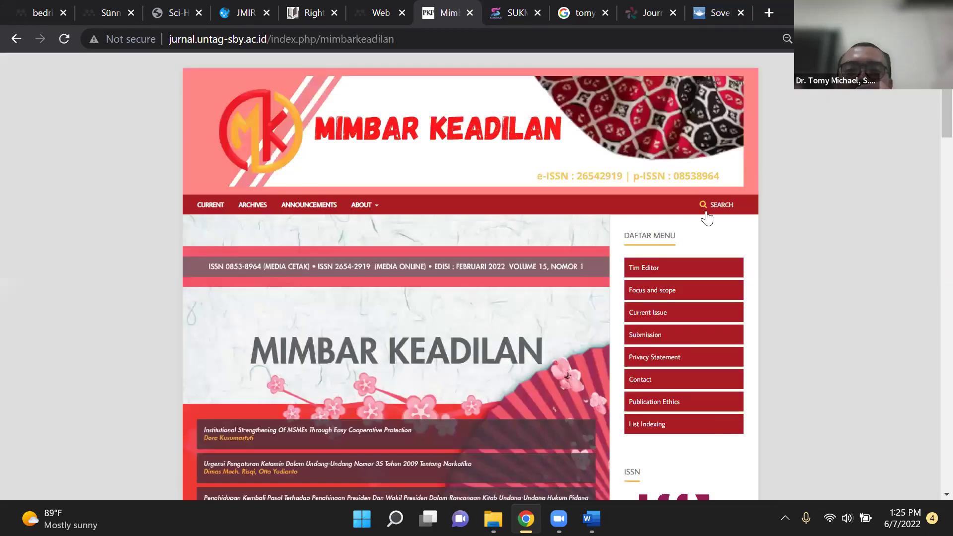
Search the Mimbar Keadilan journal for articles by an author's first name
left_click(703, 211)
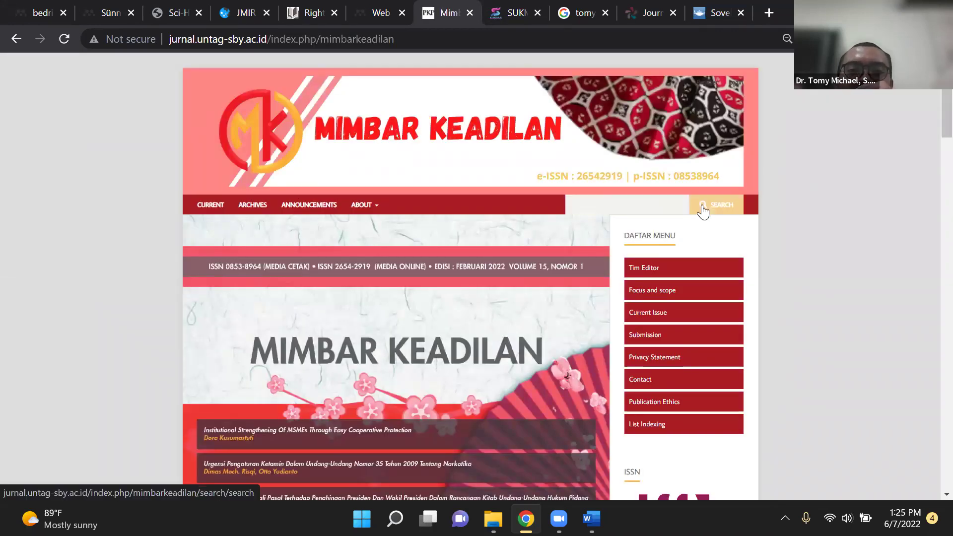
left_click(606, 206)
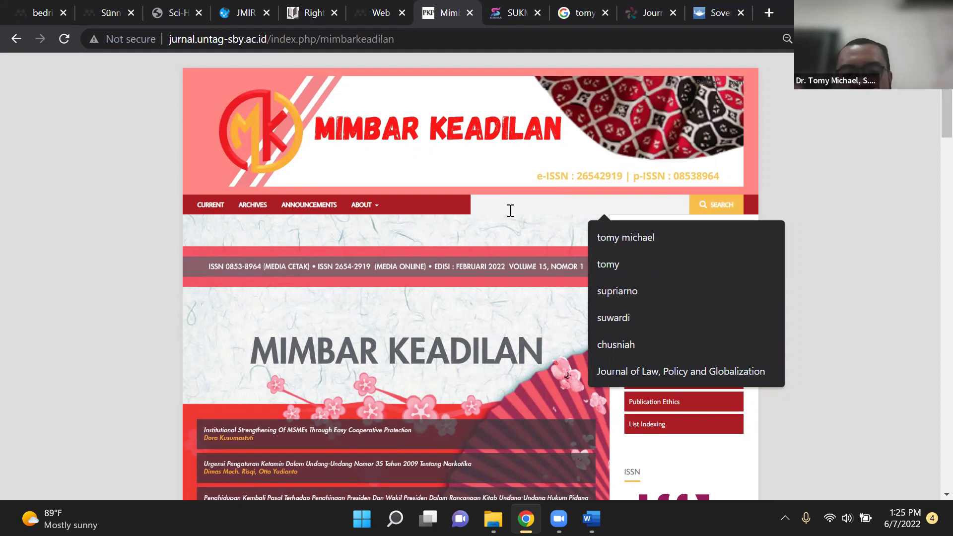
type("yo")
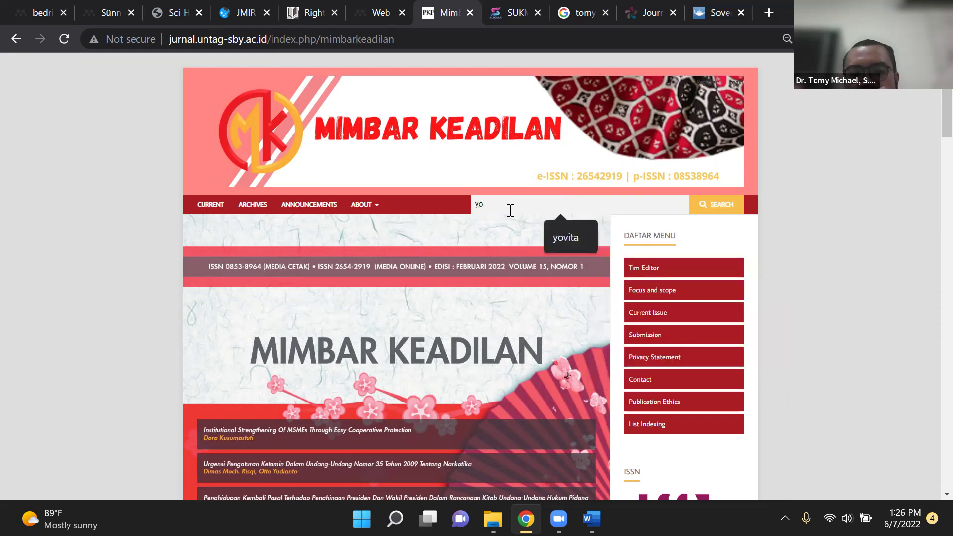
type("vita")
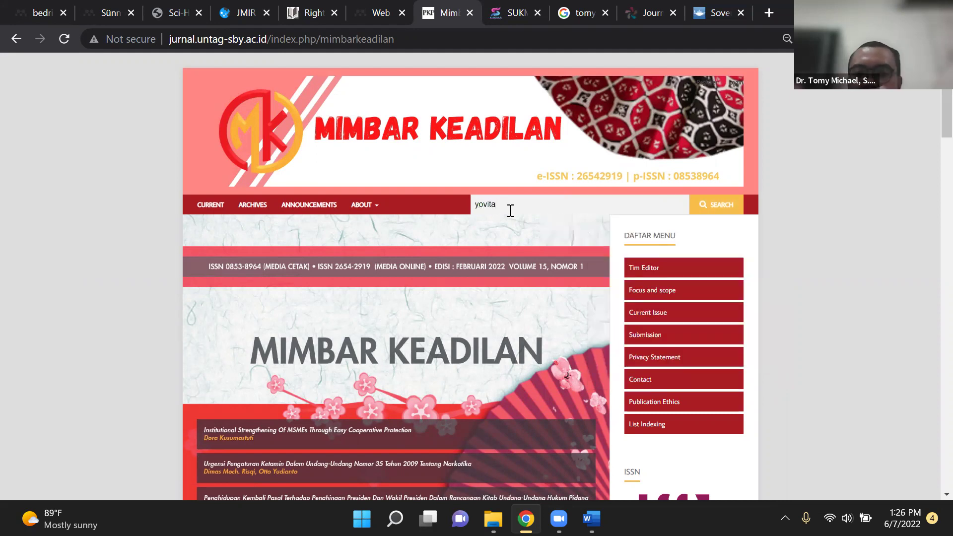
key("Return")
scroll(367, 262, "down", 3)
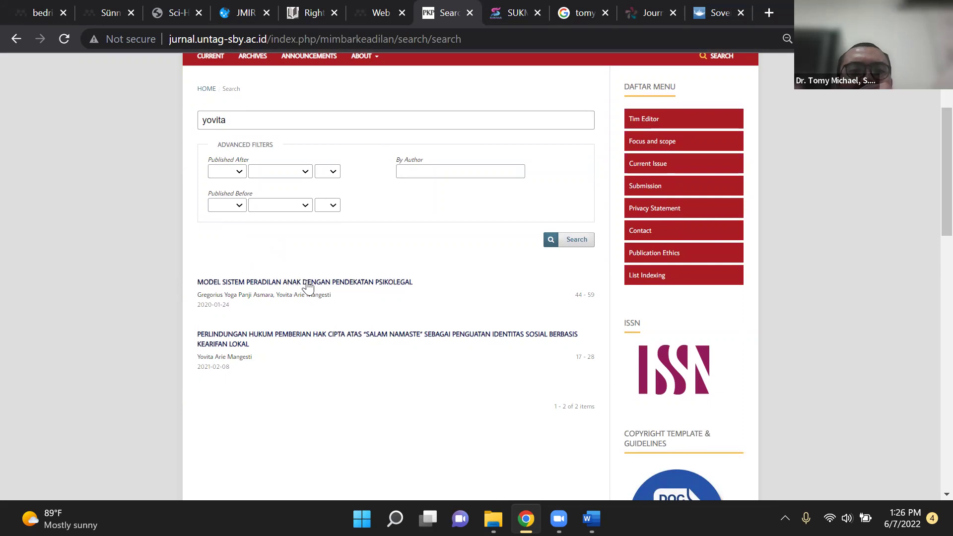
Open the article "Model Sistem Peradilan Anak dengan Pendekatan Psikolegal" and copy its title
left_click(265, 282)
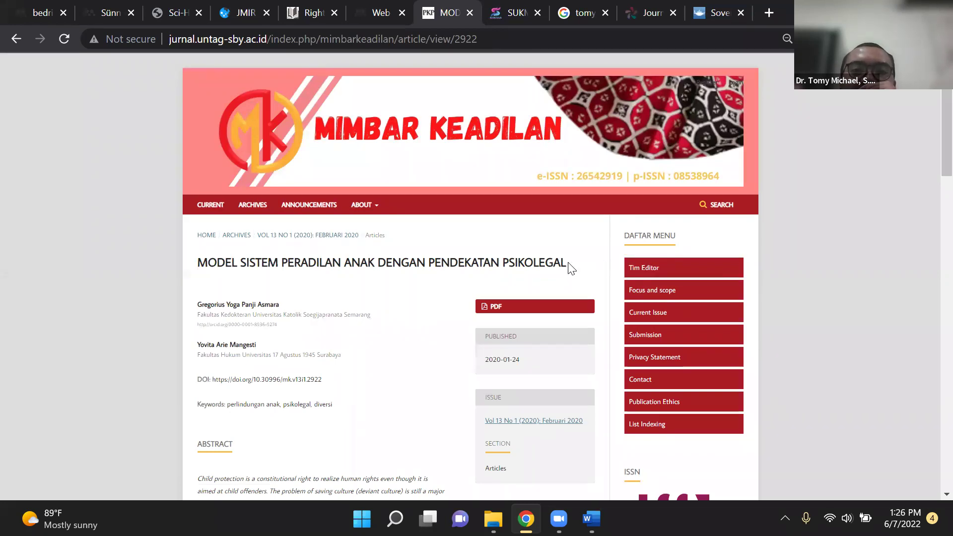
left_click_drag(571, 266, 217, 263)
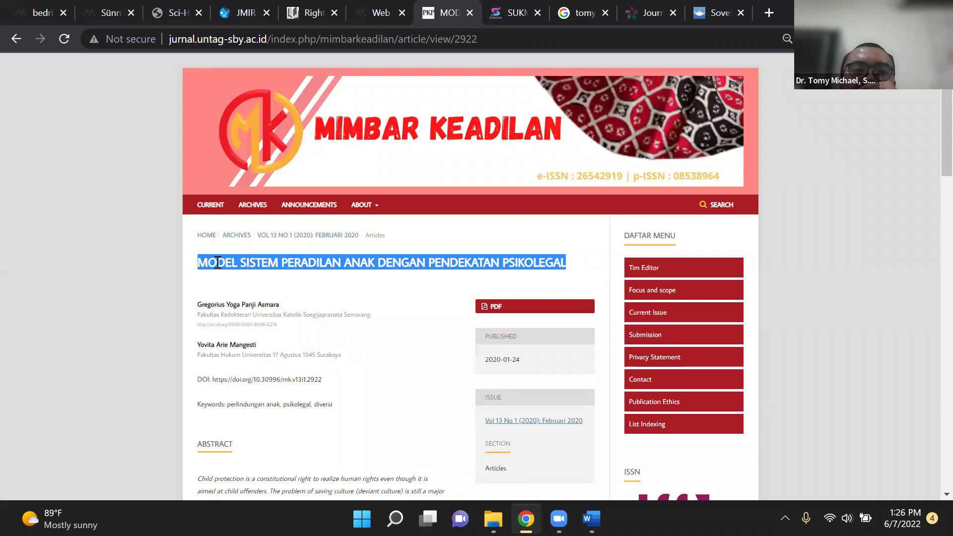
right_click(217, 262)
left_click(242, 274)
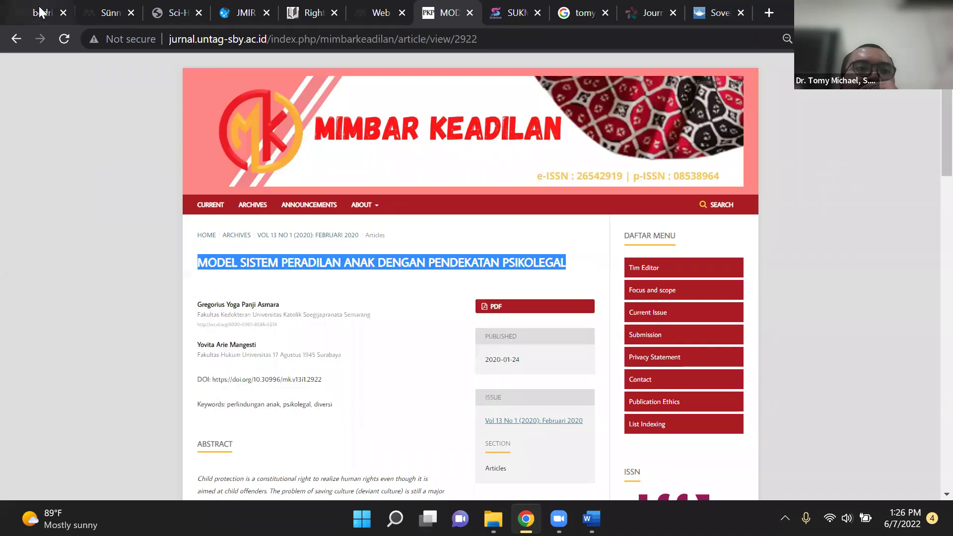
Search Mendeley's article catalogue for the copied title "Model Sistem Peradilan Anak dengan Pendekatan Psikolegal"
left_click(44, 13)
scroll(359, 135, "up", 2)
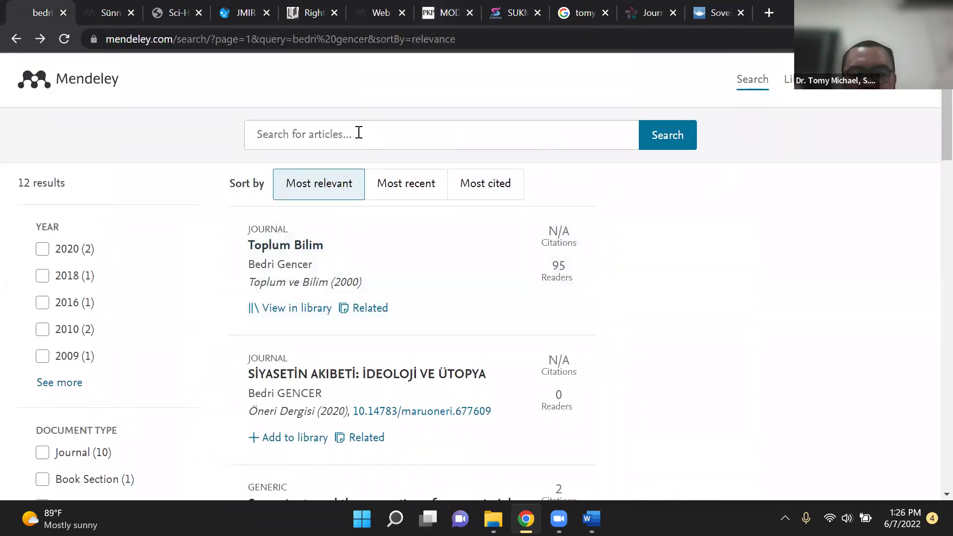
left_click(359, 133)
key("ctrl+v")
key("Return")
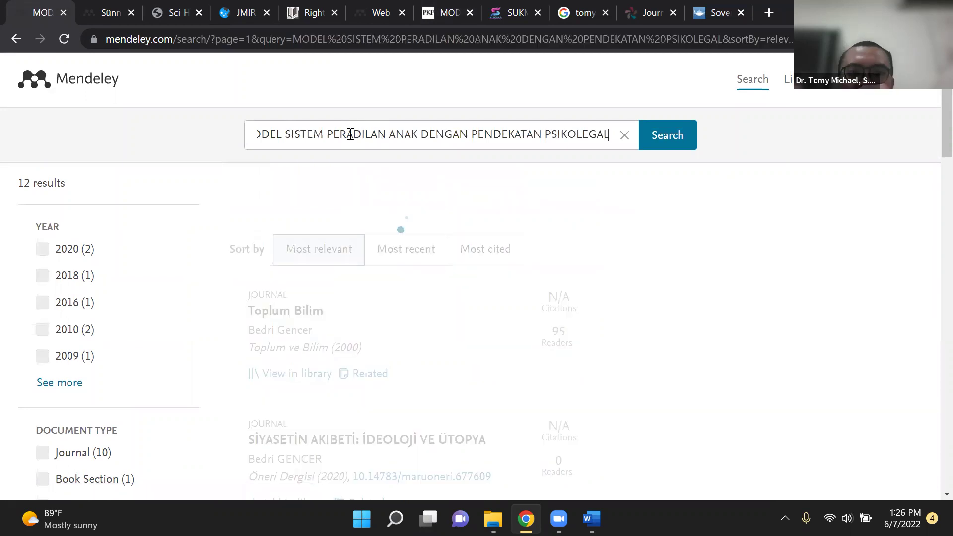
scroll(407, 270, "down", 3)
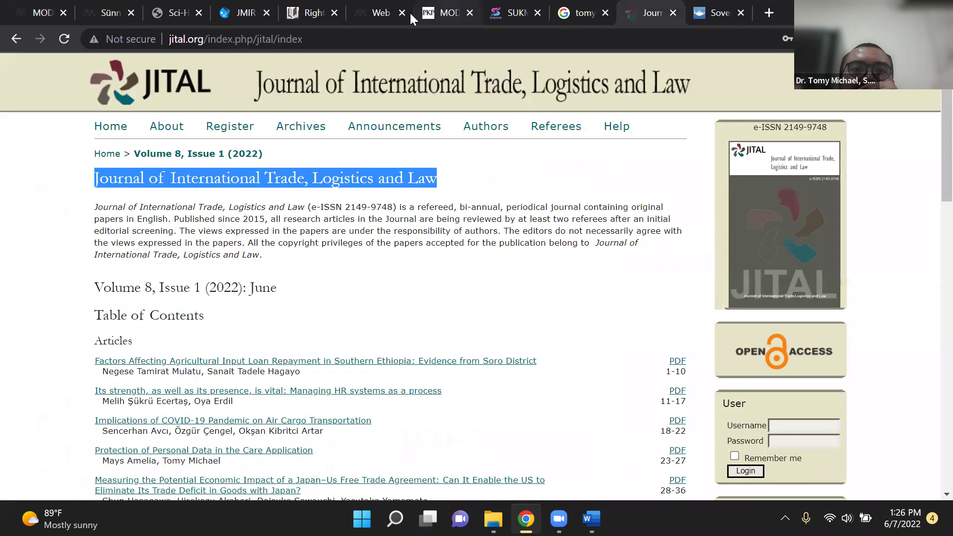
Locate the Mendeley Web Importer extension on the article's journal page and compare that page with the article's Mendeley search entry
left_click(385, 17)
left_click(437, 11)
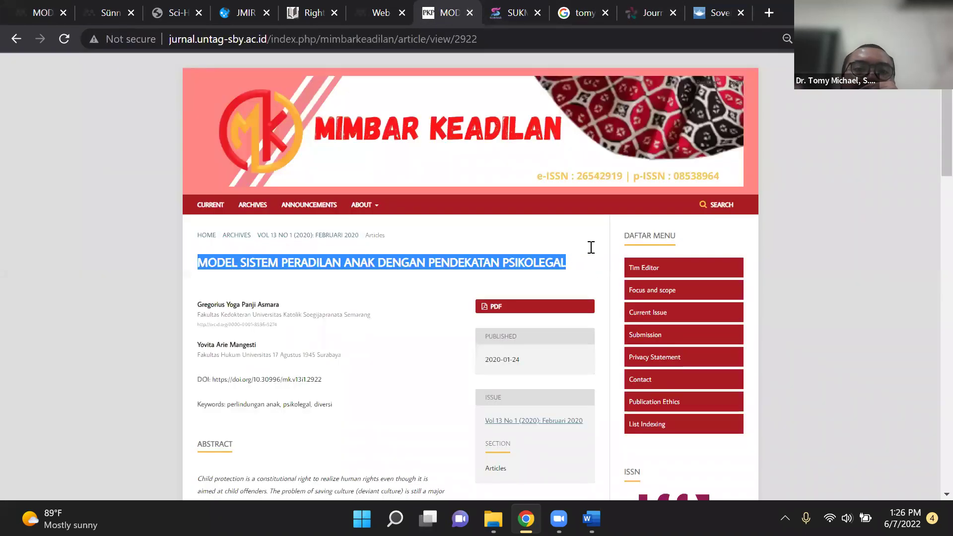
left_click(863, 39)
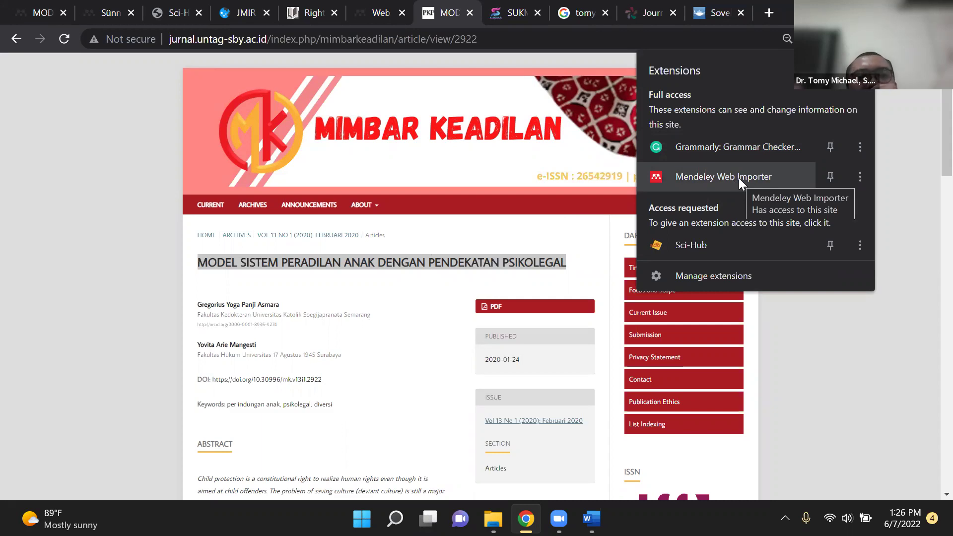
left_click(42, 14)
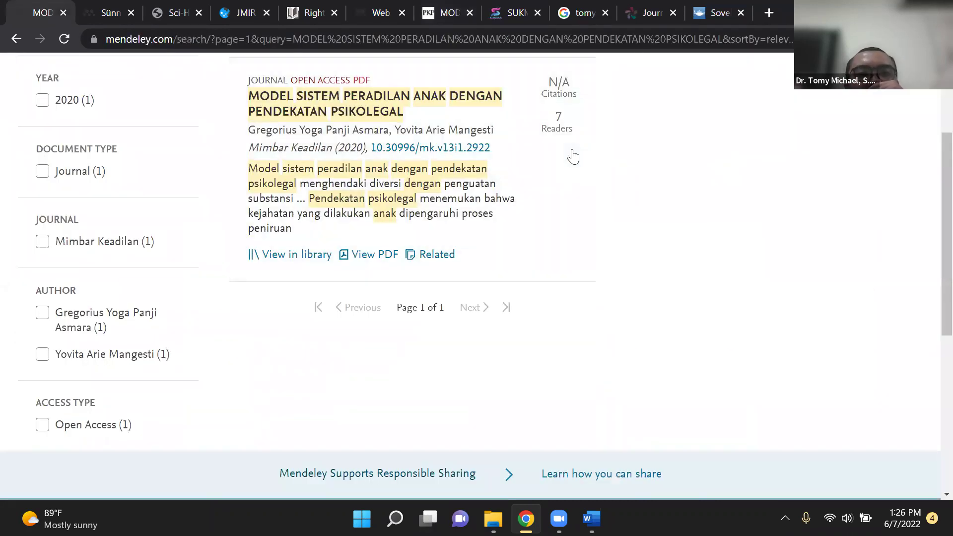
left_click(389, 12)
left_click(449, 14)
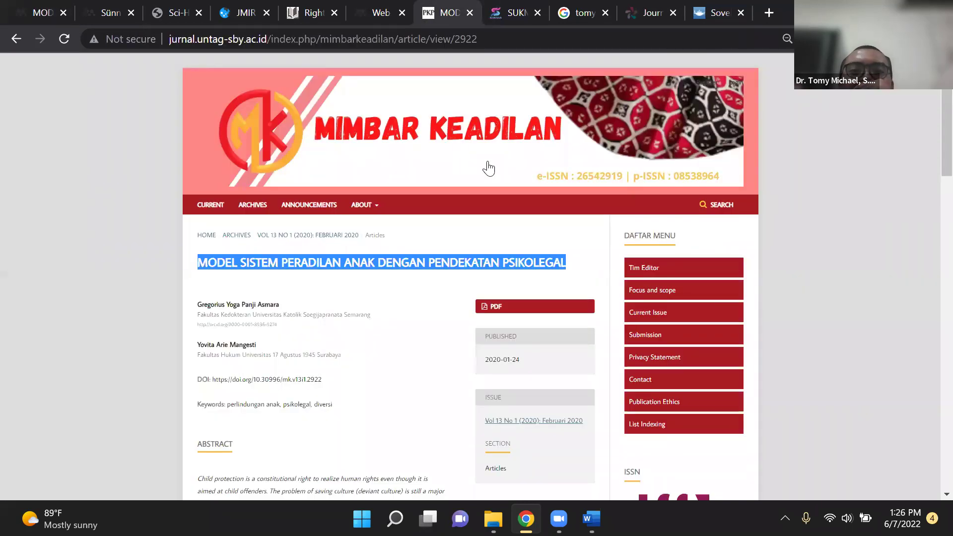
Go back from the Mimbar Keadilan article to the university's journal list and browse the journals listed further down
left_click(15, 38)
left_click(15, 39)
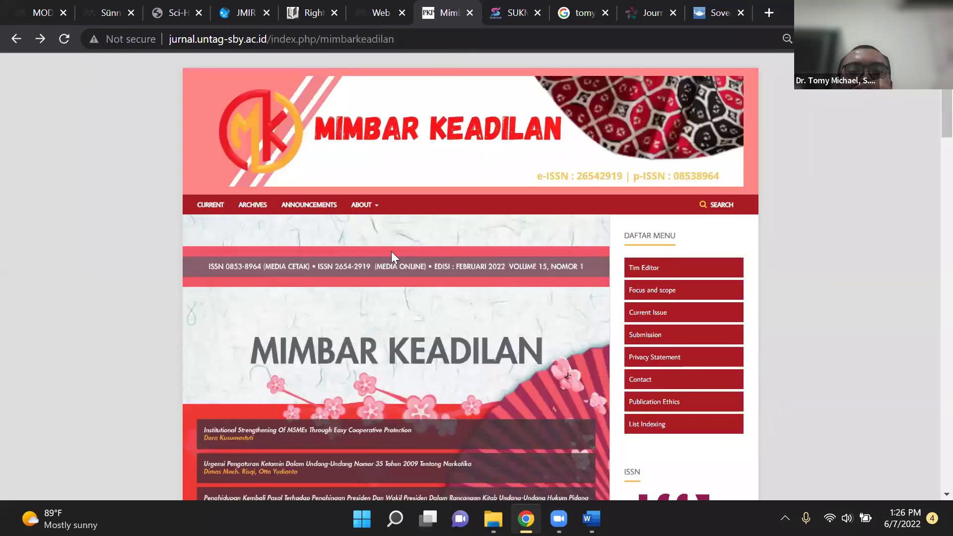
left_click(12, 39)
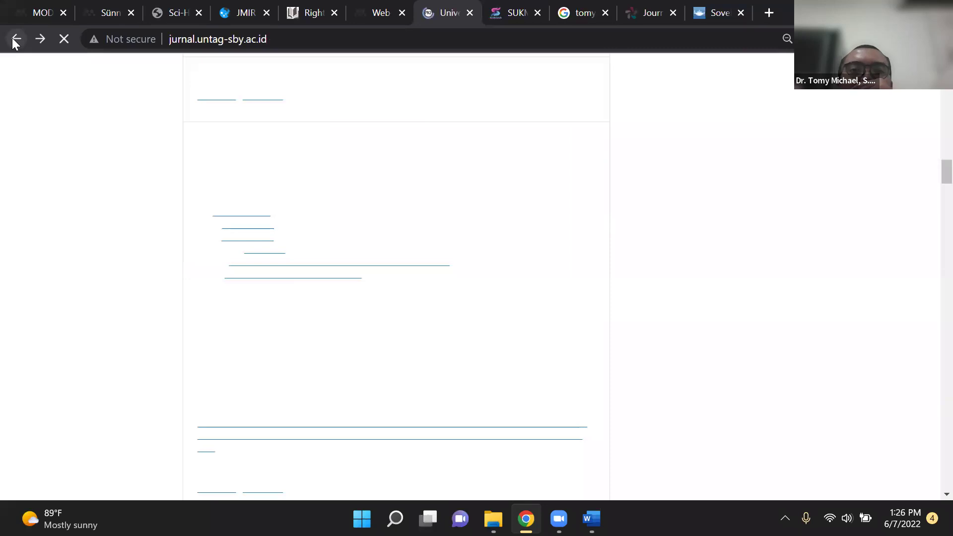
scroll(444, 213, "down", 10)
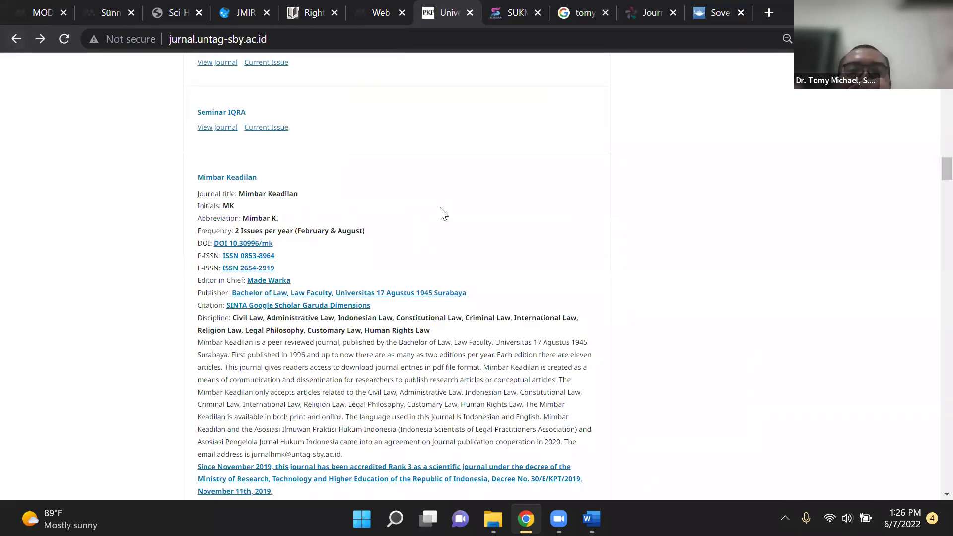
scroll(434, 236, "down", 9)
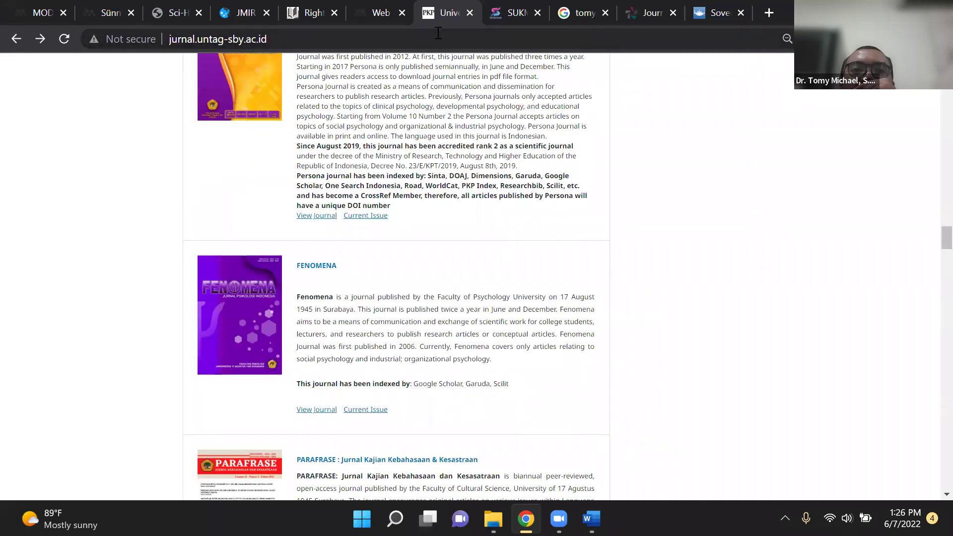
Load conference.untag-sby.ac.id in place of the Mendeley Web Importer page
left_click(378, 28)
left_click(379, 35)
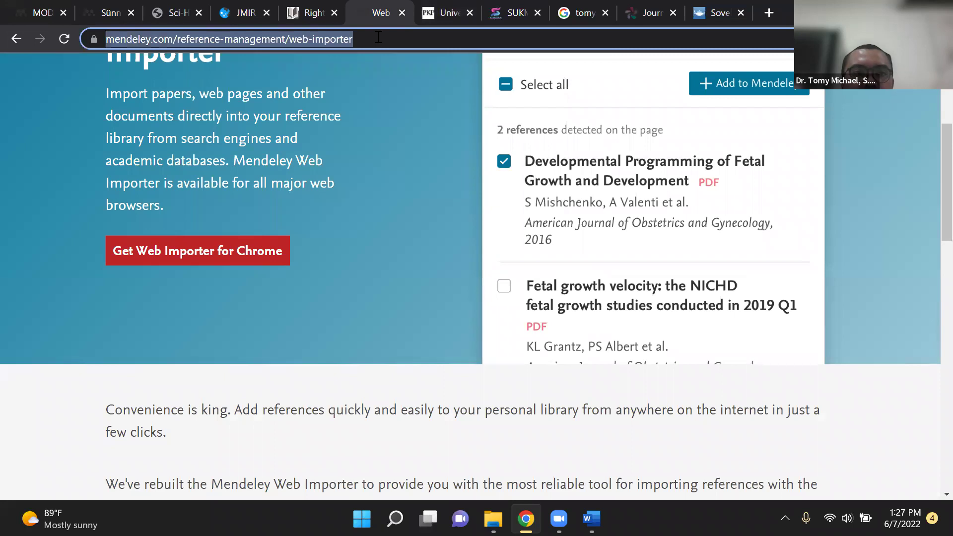
type("conference.untag-sby.ac.id")
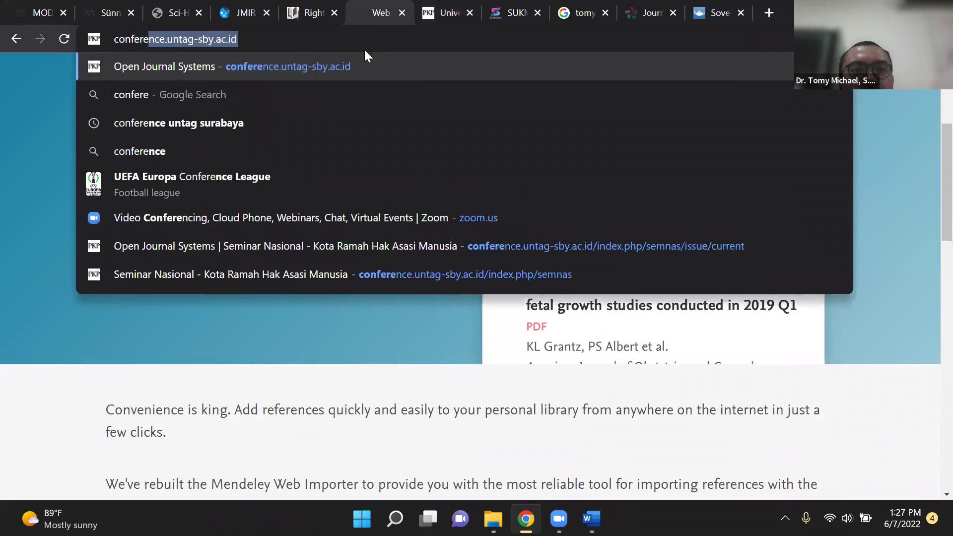
key("Return")
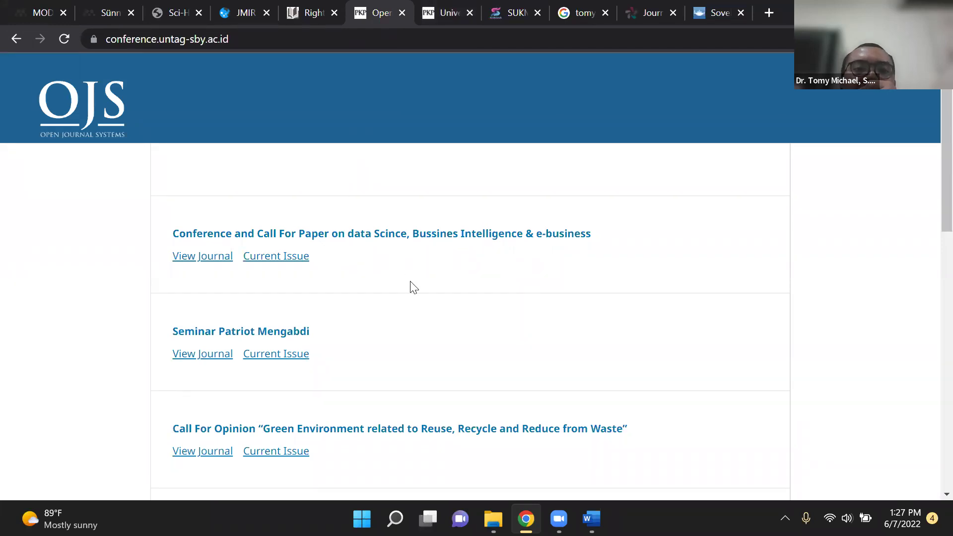
Open the "Green Environment related to Reuse, Recycle and Reduce from Waste" and Seminar Patriot Mengabdi listings in separate new tabs
scroll(411, 290, "down", 3)
scroll(411, 291, "down", 1)
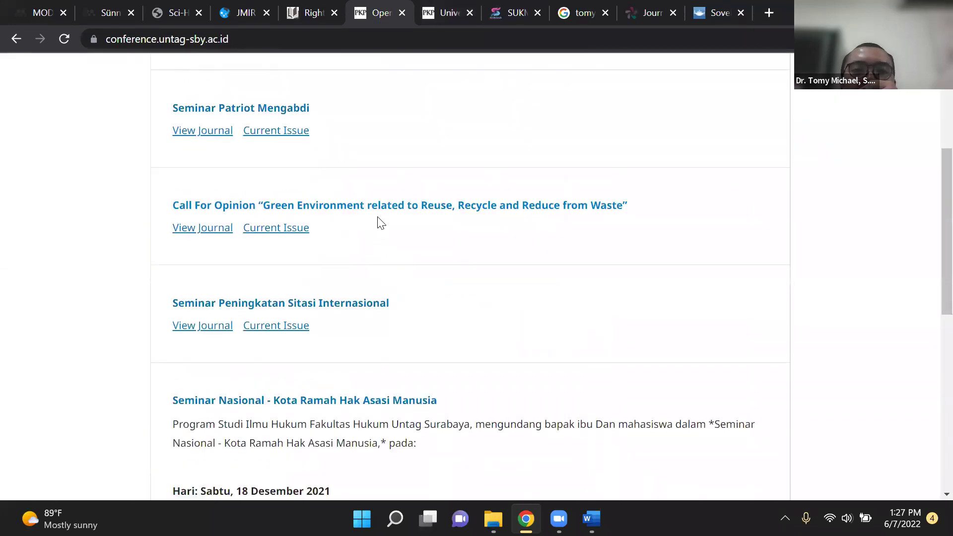
right_click(384, 206)
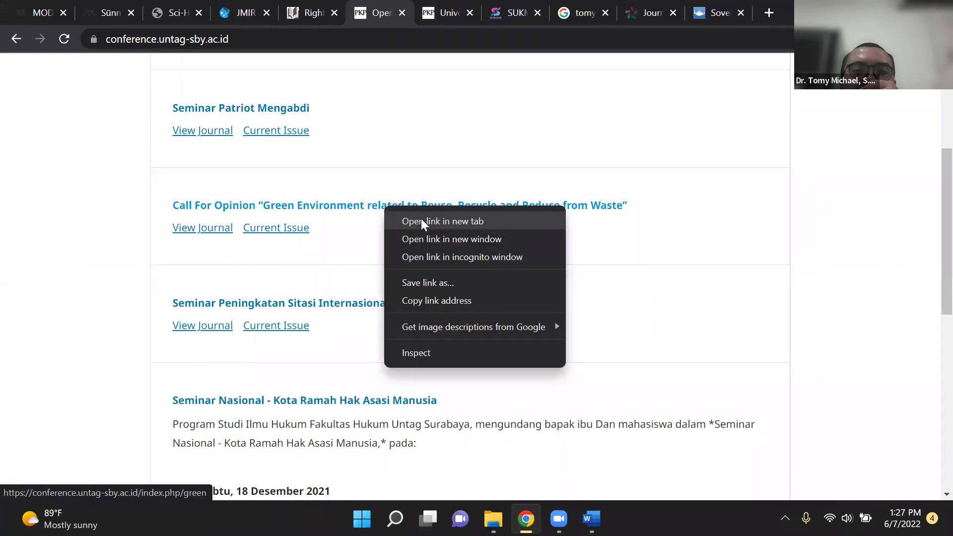
left_click(421, 219)
scroll(477, 242, "down", 4)
scroll(476, 241, "up", 6)
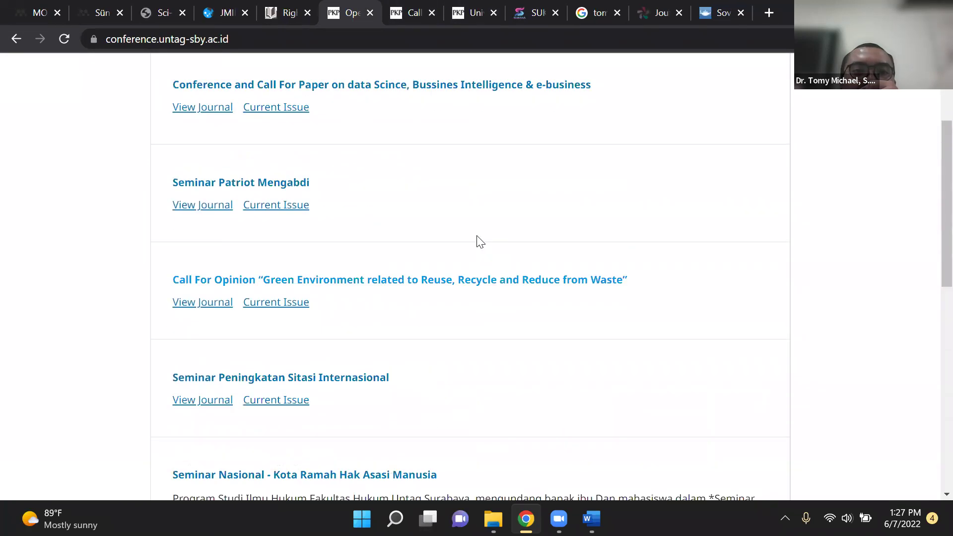
scroll(317, 230, "up", 2)
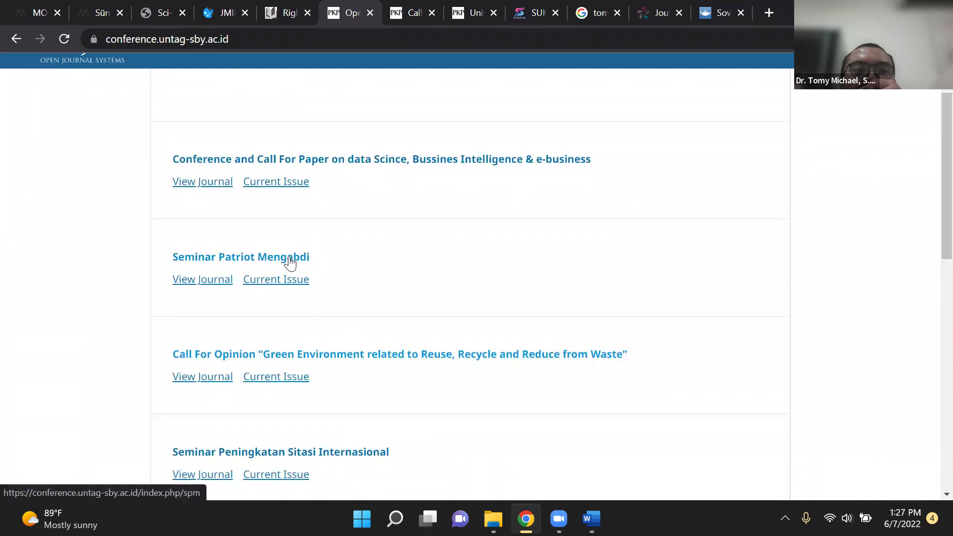
right_click(289, 257)
left_click(312, 273)
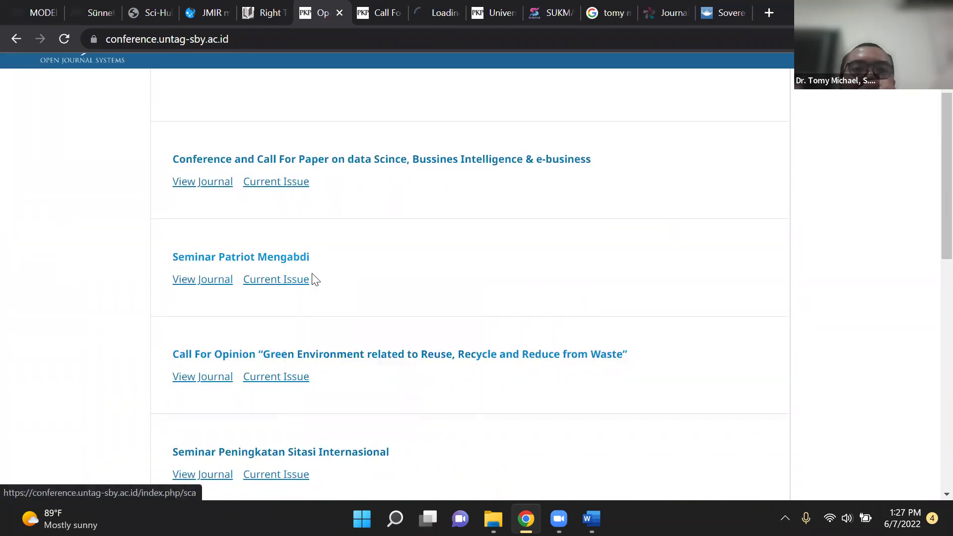
Review the current issue of the "Green Environment" call for opinion and the articles it contains
left_click(366, 13)
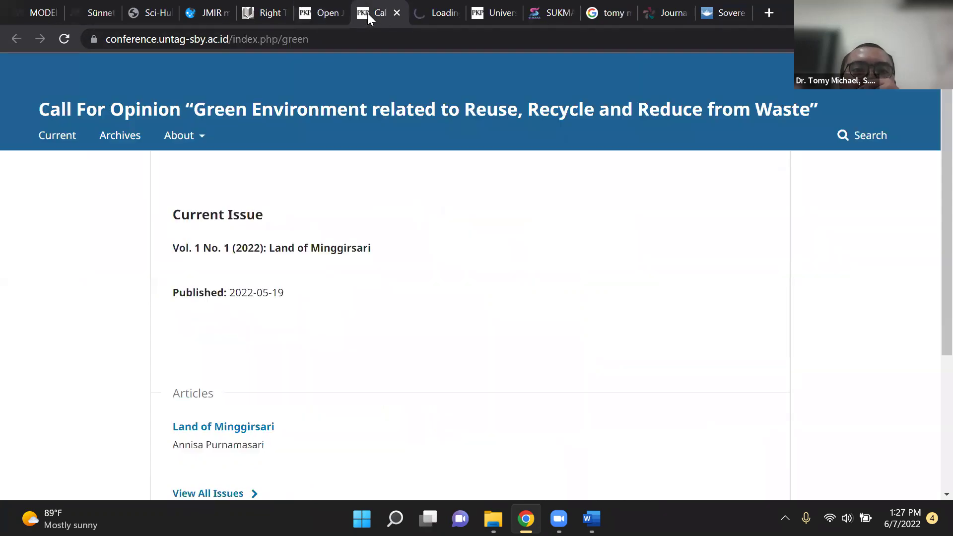
scroll(370, 194, "down", 4)
scroll(371, 149, "up", 2)
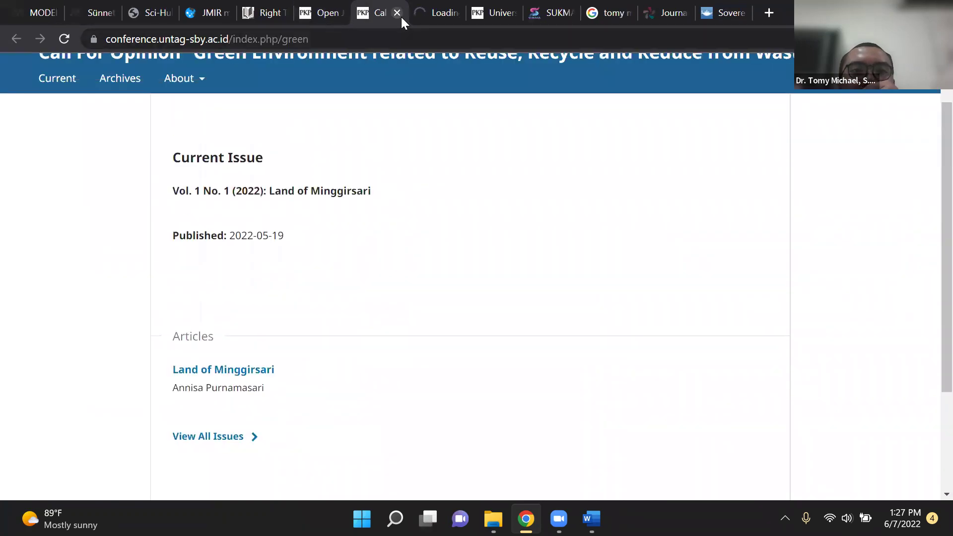
Browse the current issue of Seminar Patriot Mengabdi and open the article "Pendampingan UMKM Rendang Kemasan untuk Meningkatkan Penjualan"
left_click(434, 14)
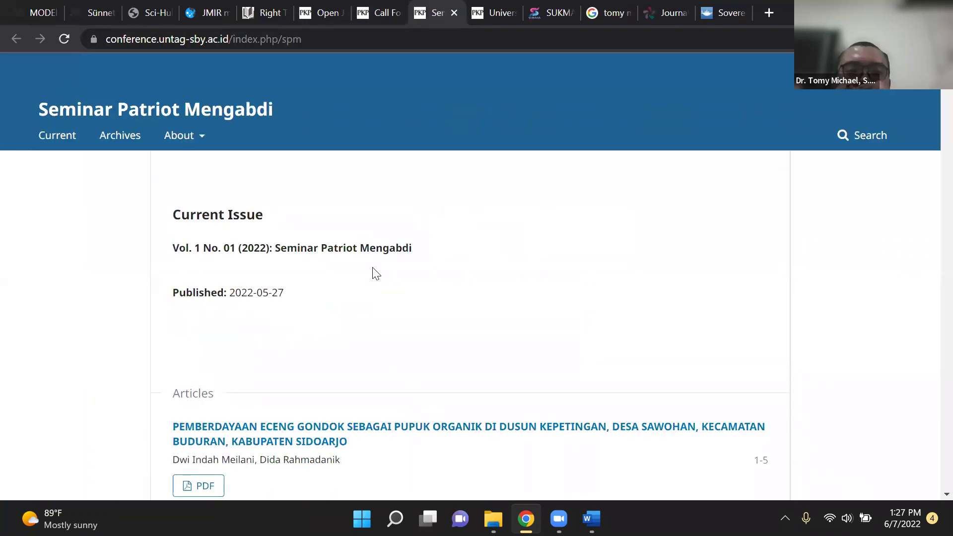
scroll(329, 228, "down", 15)
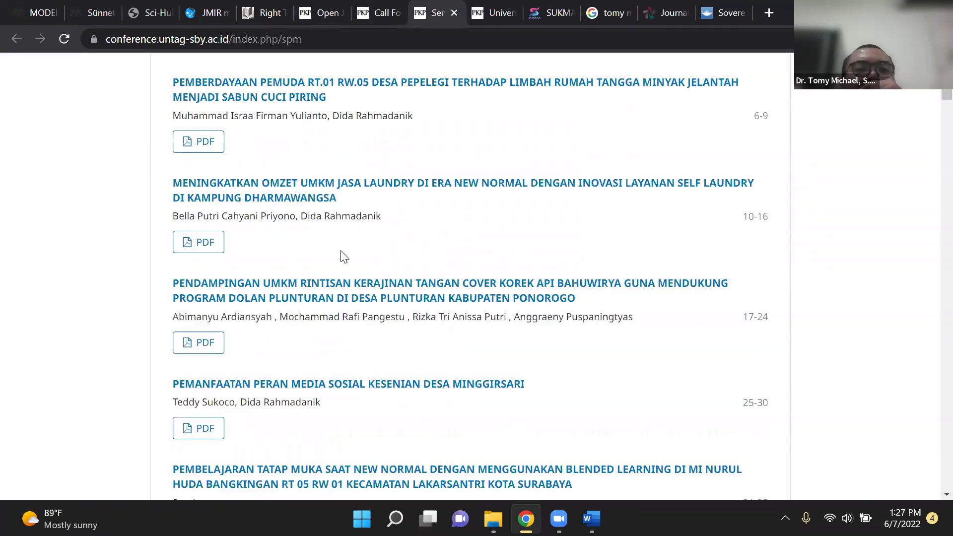
scroll(334, 259, "down", 10)
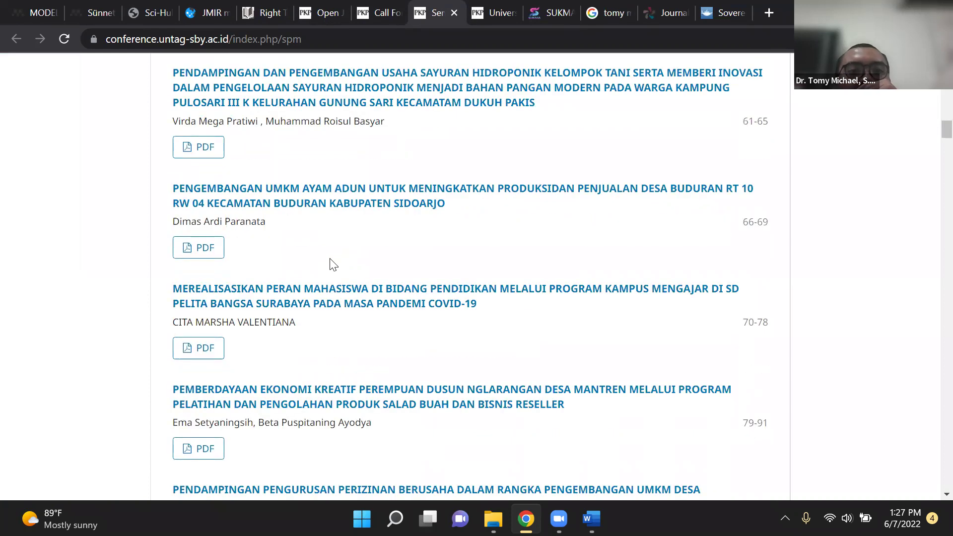
scroll(333, 264, "down", 10)
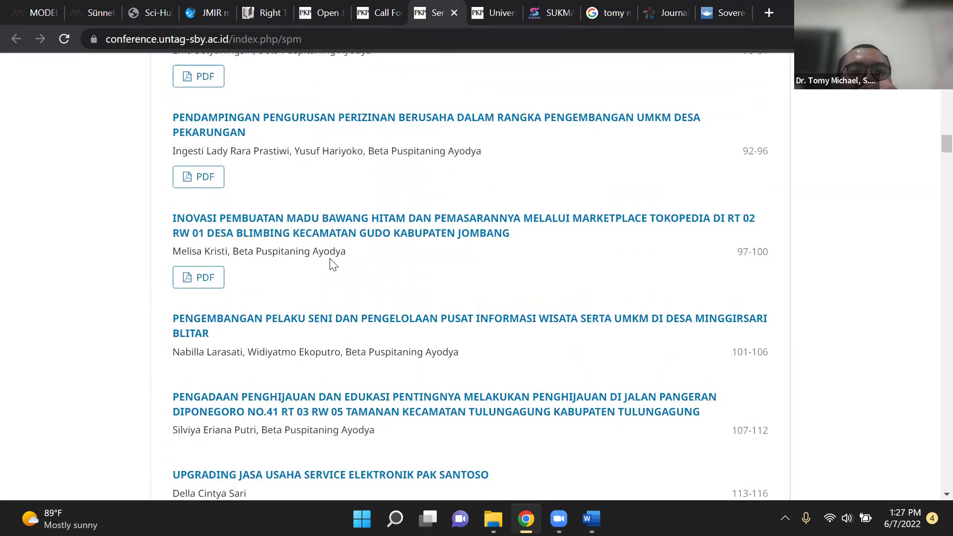
scroll(333, 265, "down", 1)
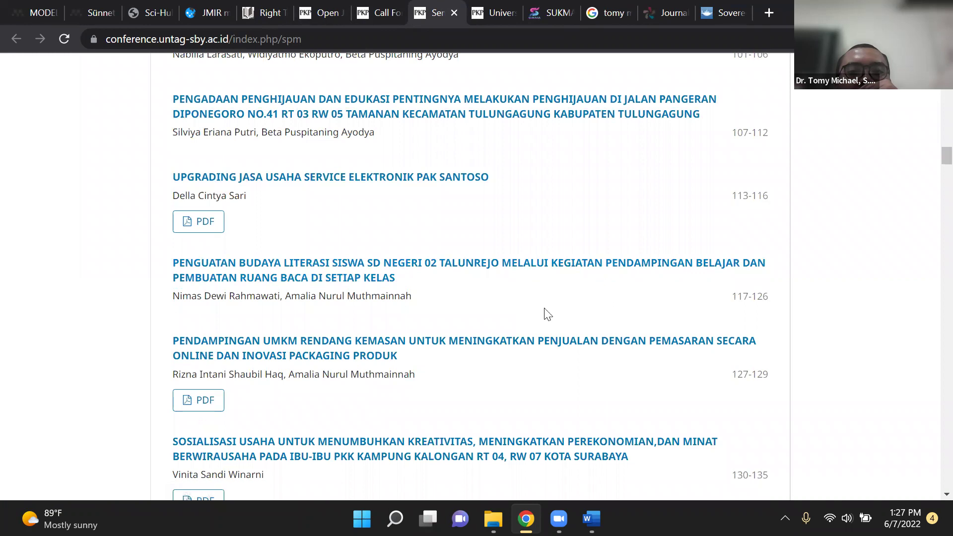
scroll(400, 325, "down", 3)
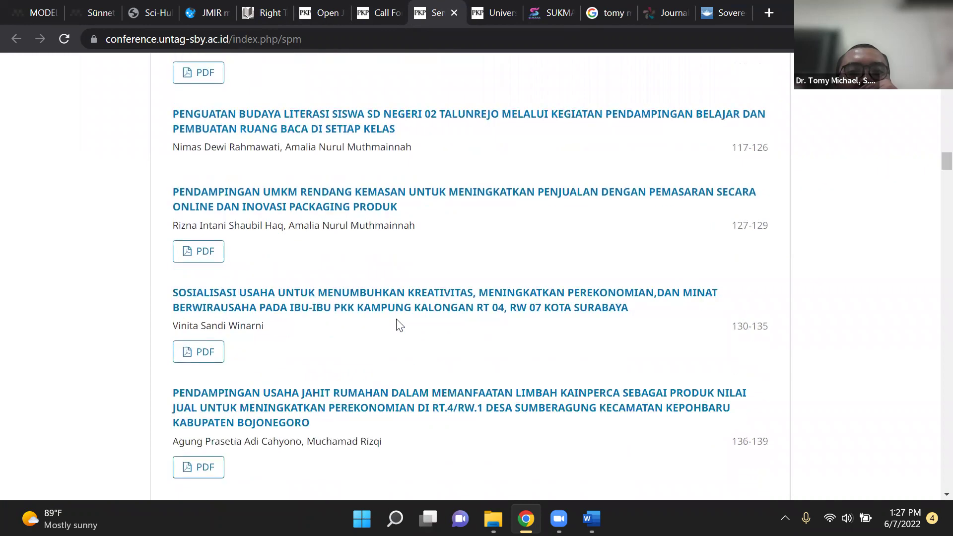
left_click(336, 208)
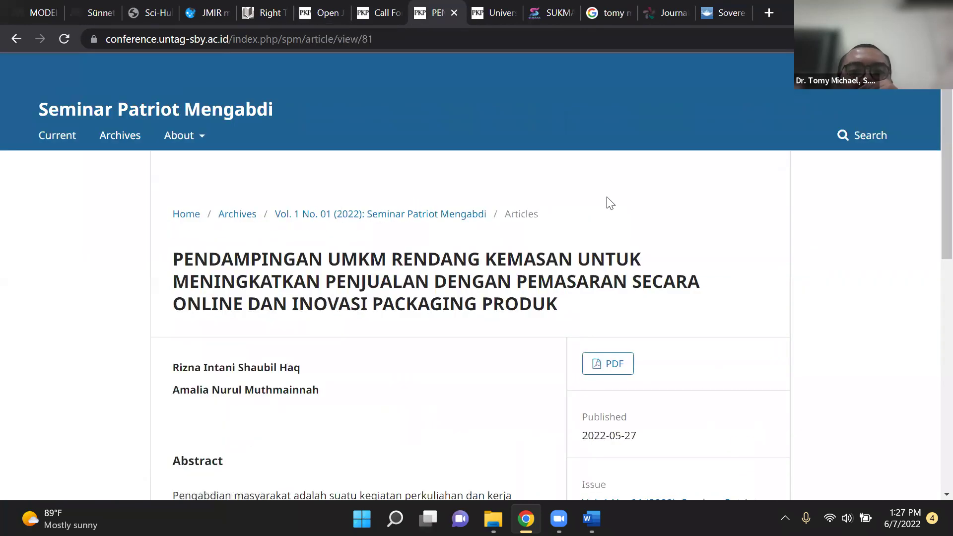
Examine what Mendeley Web Importer detects on the Rendang Kemasan article page and read through the article's abstract
left_click(908, 38)
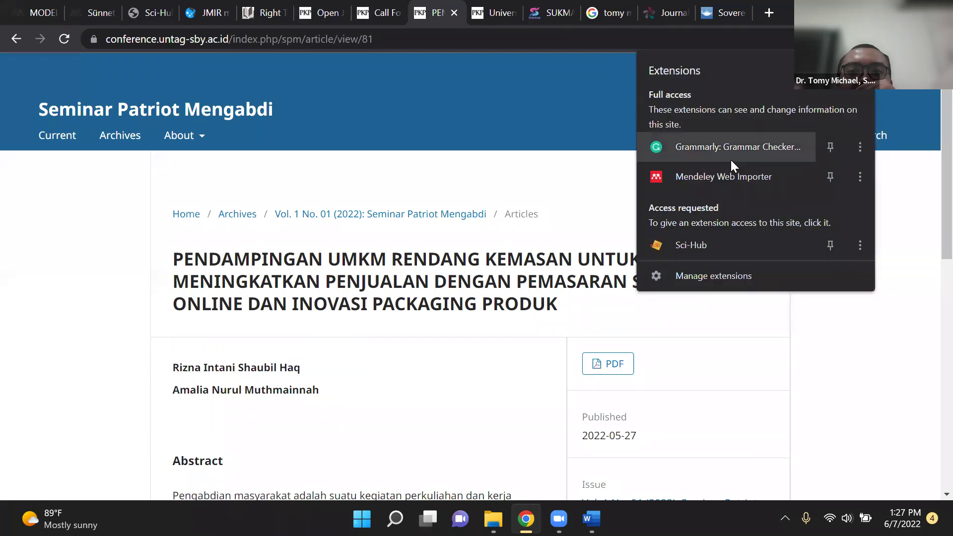
left_click(724, 180)
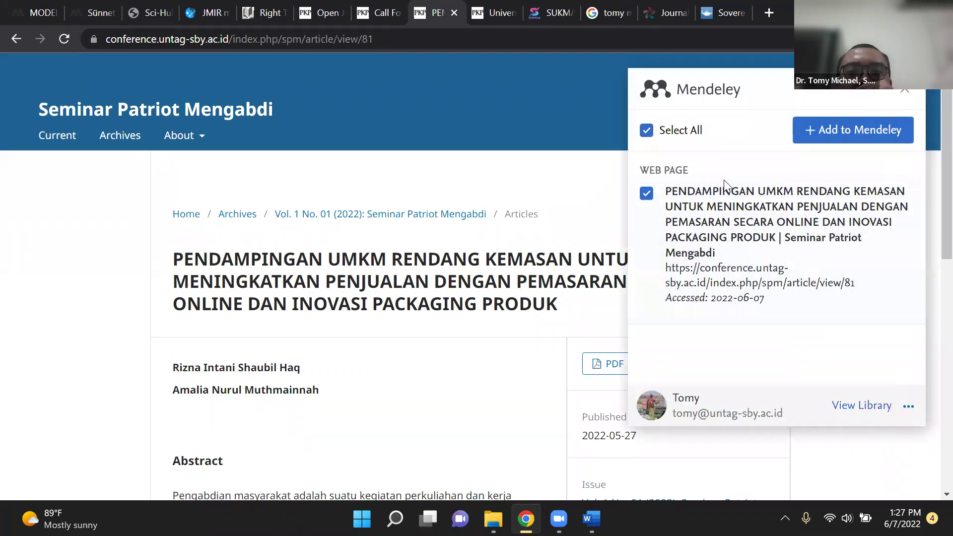
left_click(837, 144)
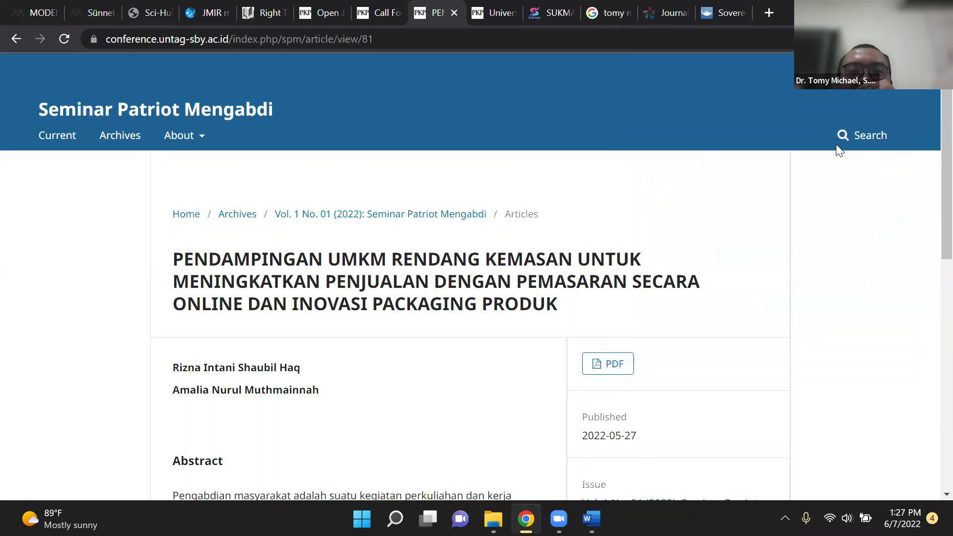
scroll(223, 229, "down", 4)
scroll(277, 277, "down", 6)
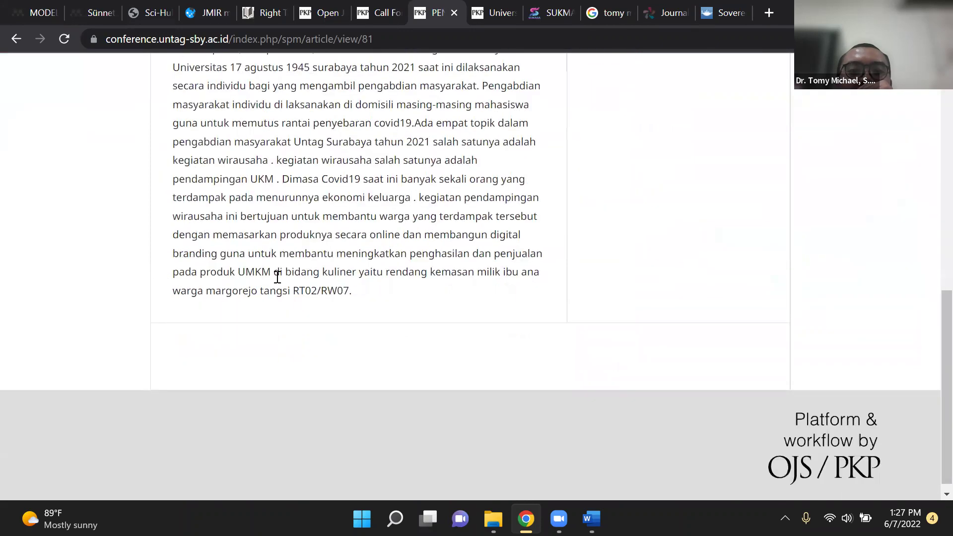
scroll(353, 321, "up", 10)
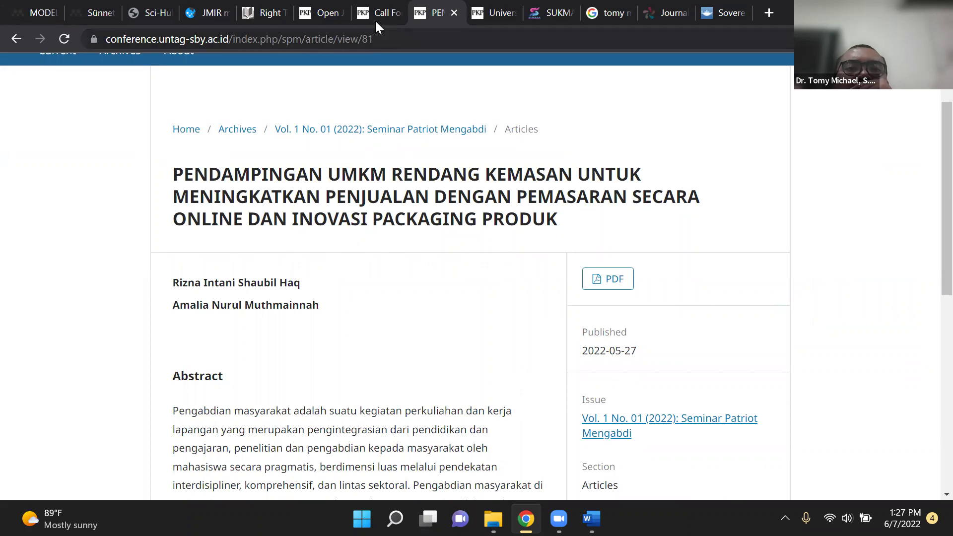
left_click(324, 14)
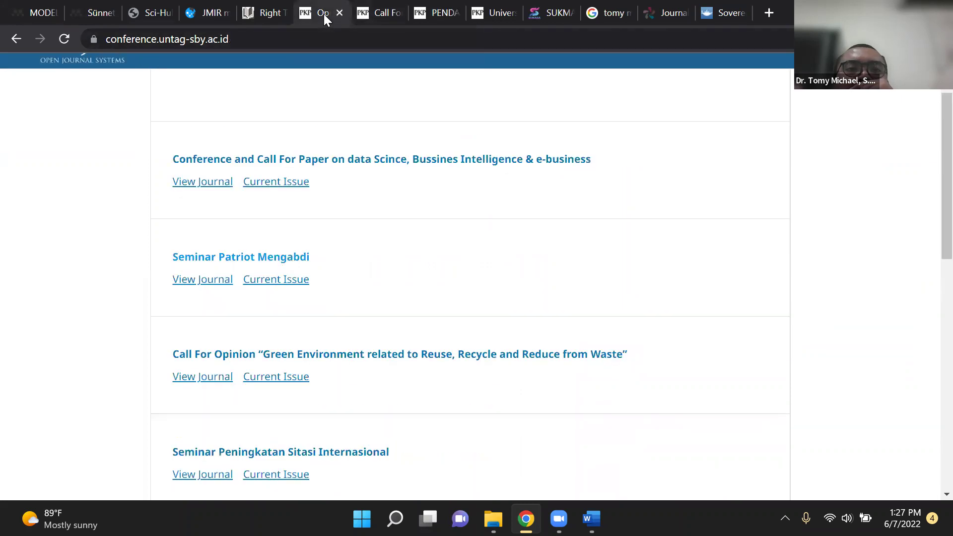
left_click(374, 13)
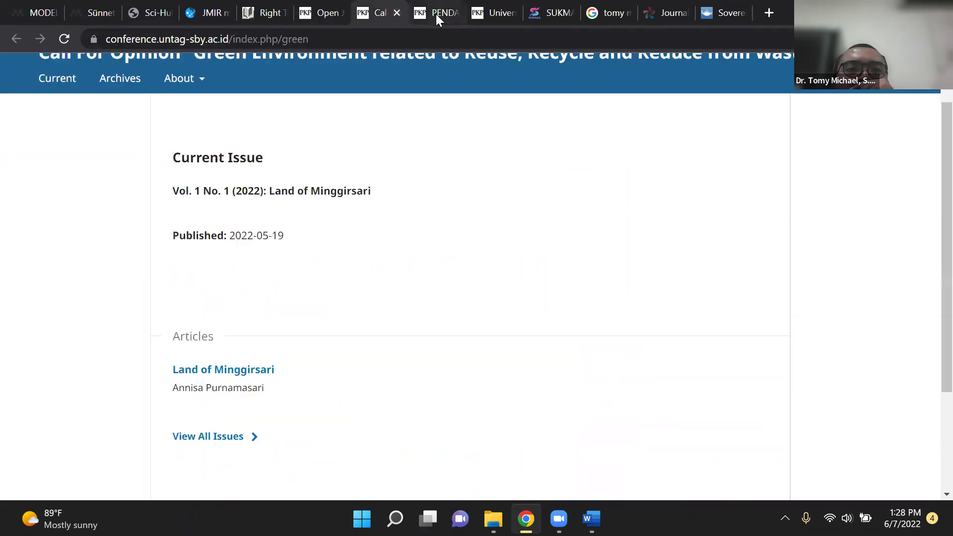
left_click(435, 14)
left_click(492, 15)
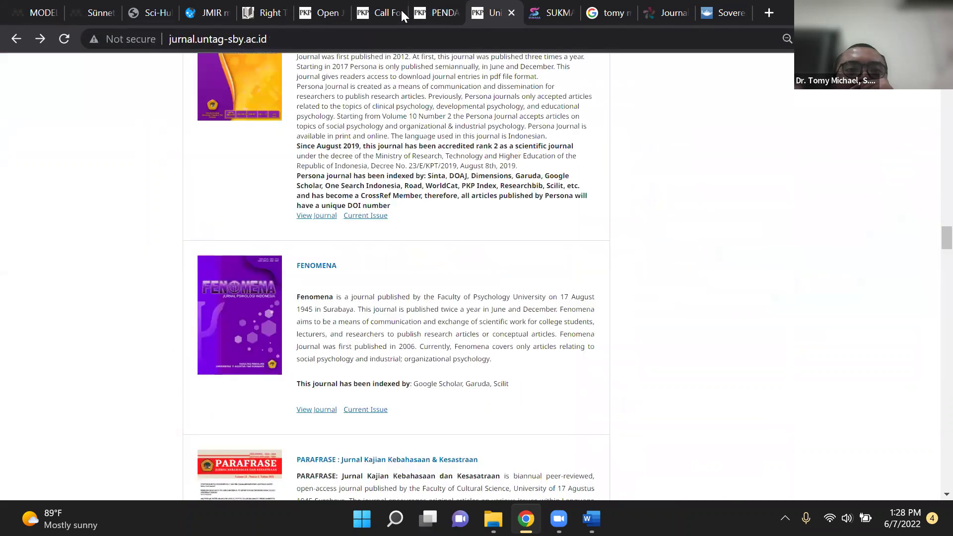
left_click(316, 12)
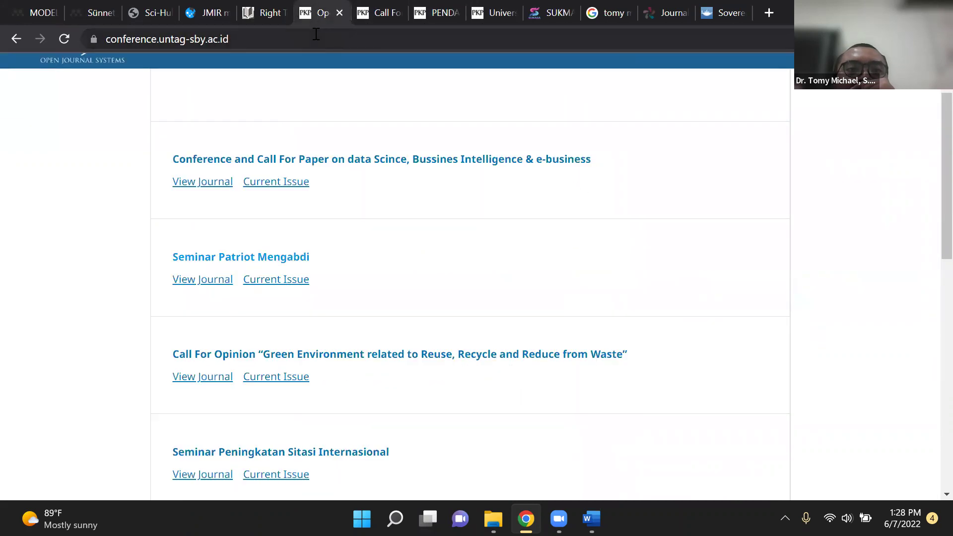
Search Google for the lecturer's name plus "google scholar" and open the lecturer's Google Scholar profile
left_click(597, 10)
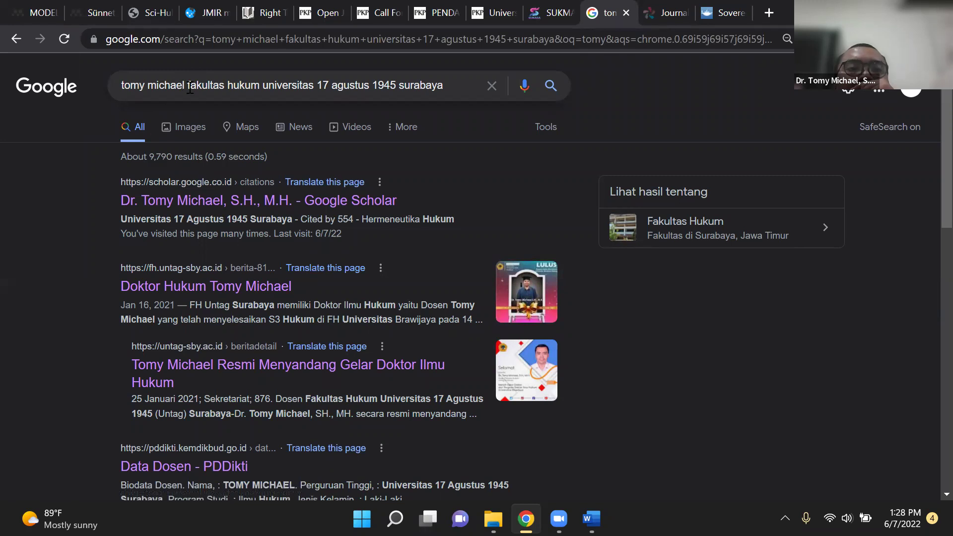
left_click_drag(186, 85, 444, 85)
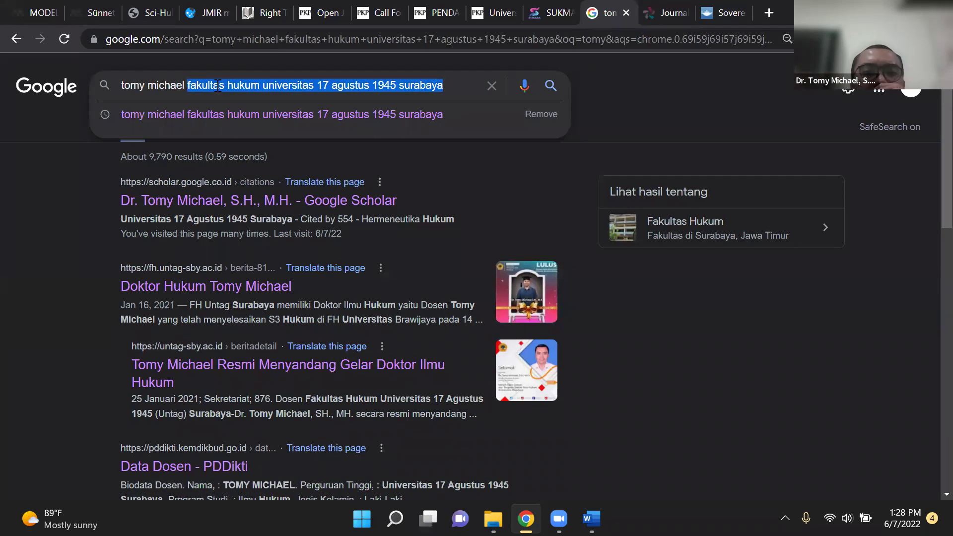
type("goog")
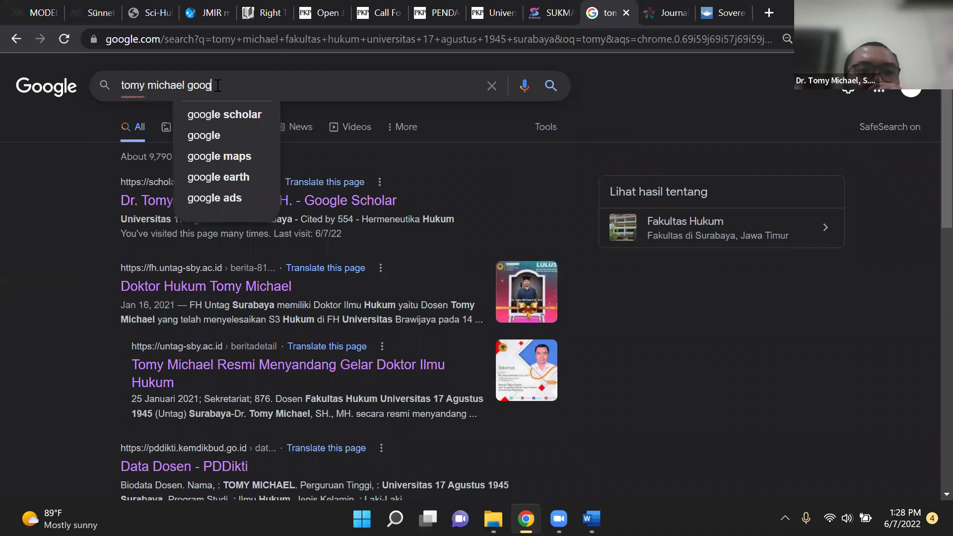
left_click(225, 115)
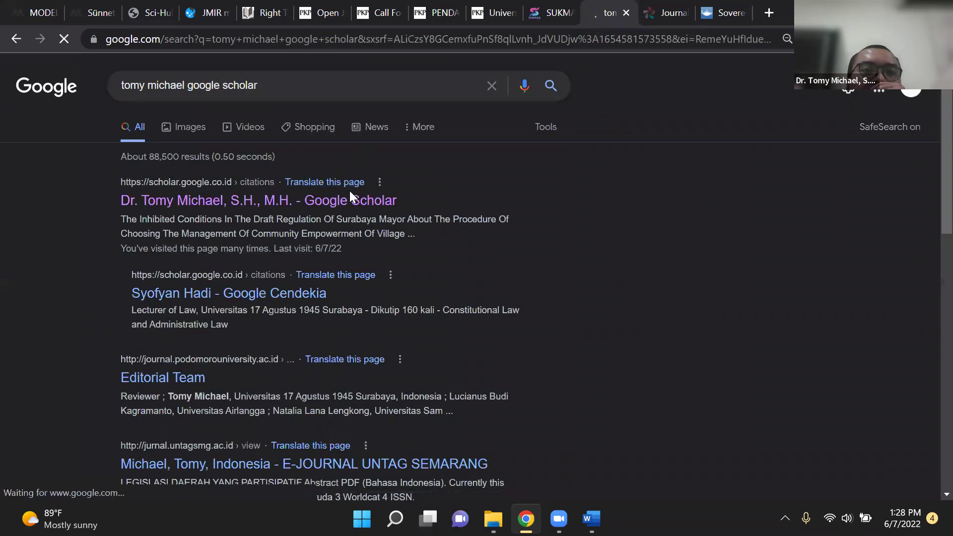
left_click(345, 202)
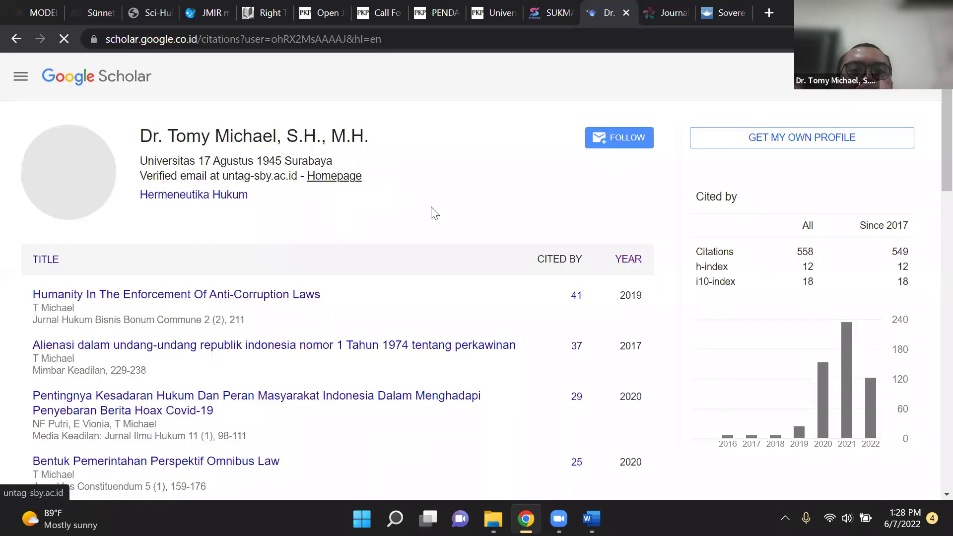
Sort the profile's publications by year and look through the most recent ones
left_click(629, 260)
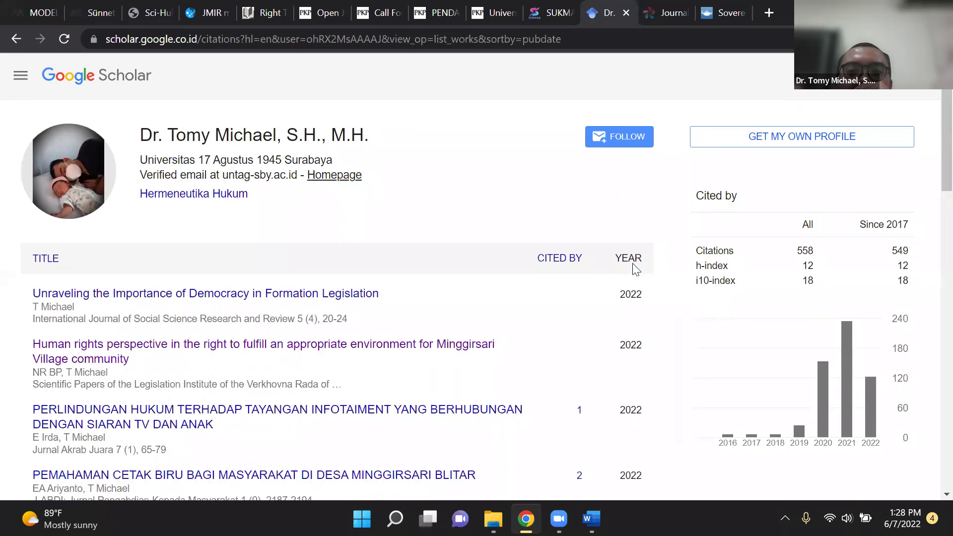
scroll(633, 268, "down", 1)
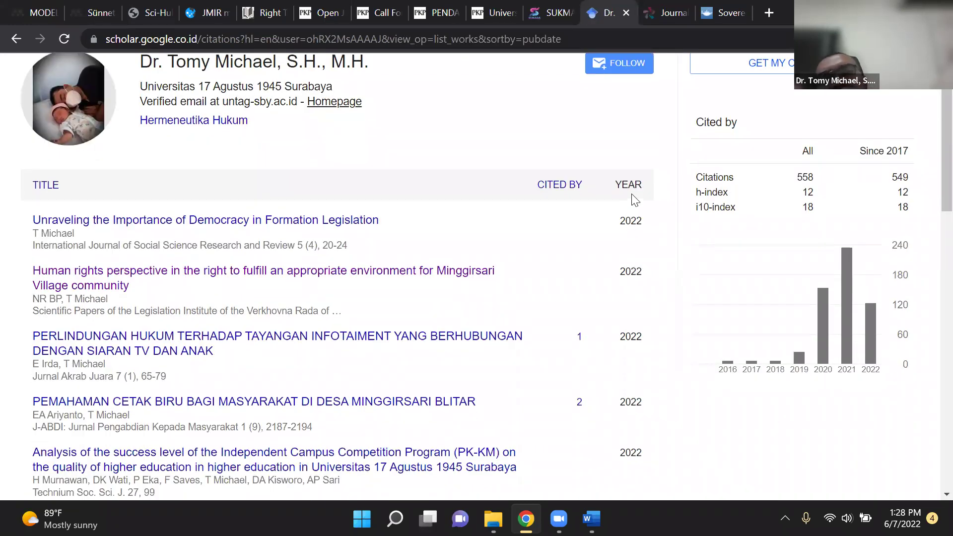
scroll(629, 330, "down", 2)
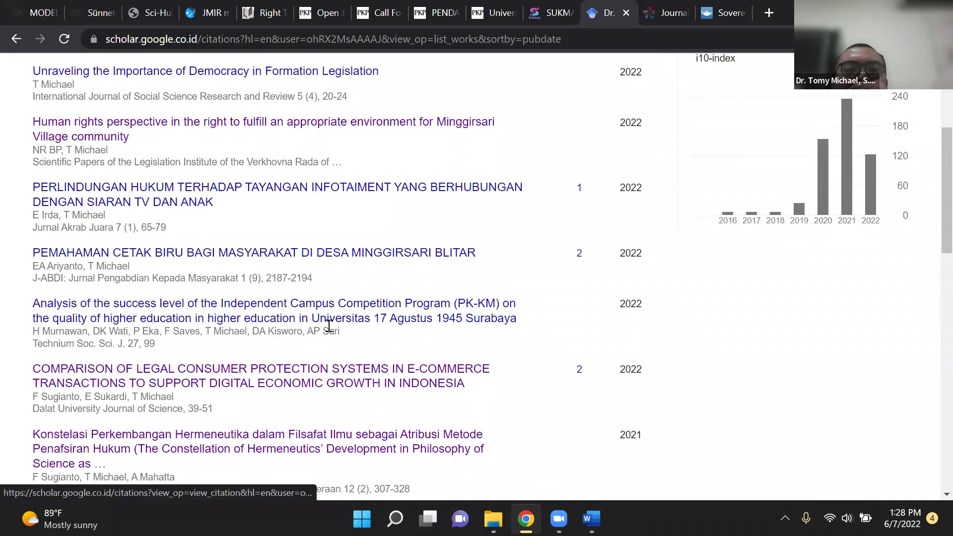
Open the Independent Campus Competition Program (PK-KM) article's details in a new tab and check the browser extensions available for it
right_click(327, 329)
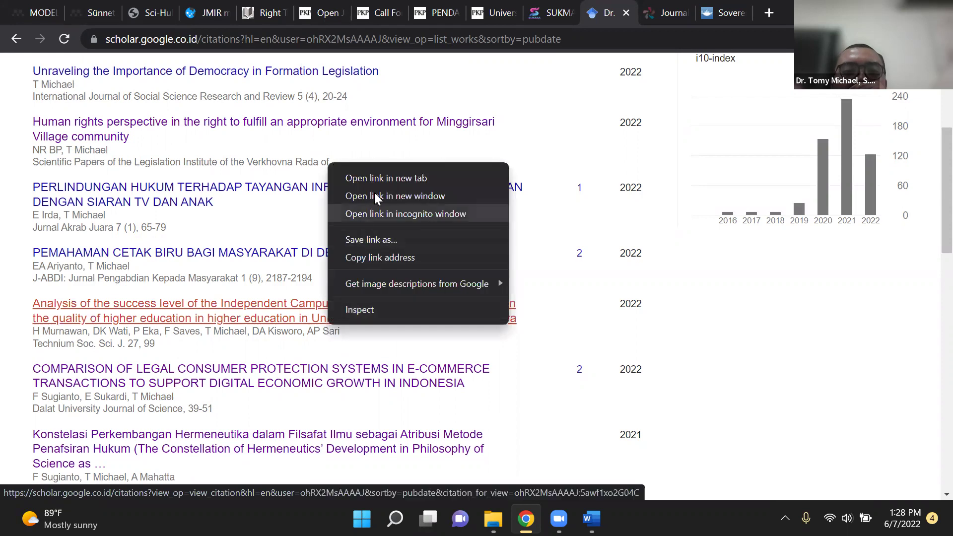
left_click(379, 178)
left_click(616, 14)
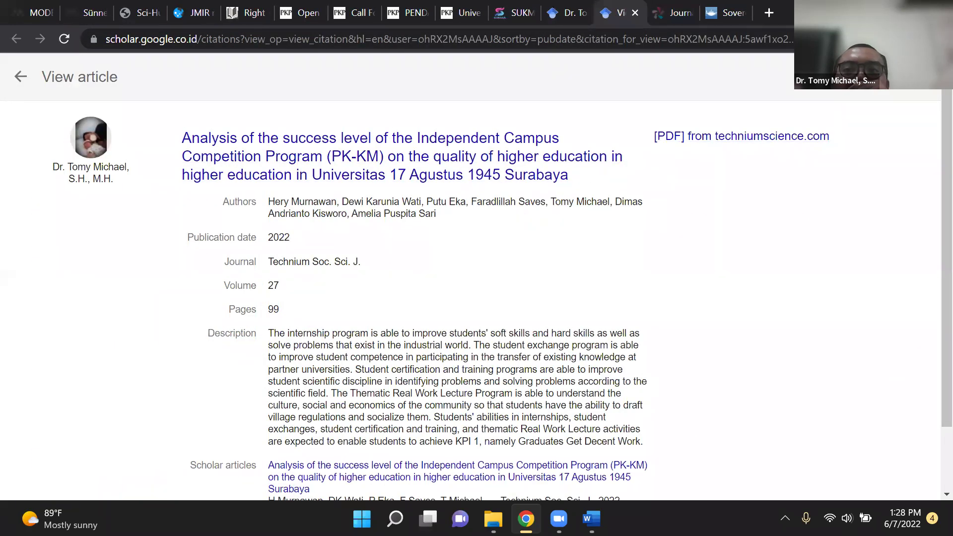
left_click(866, 39)
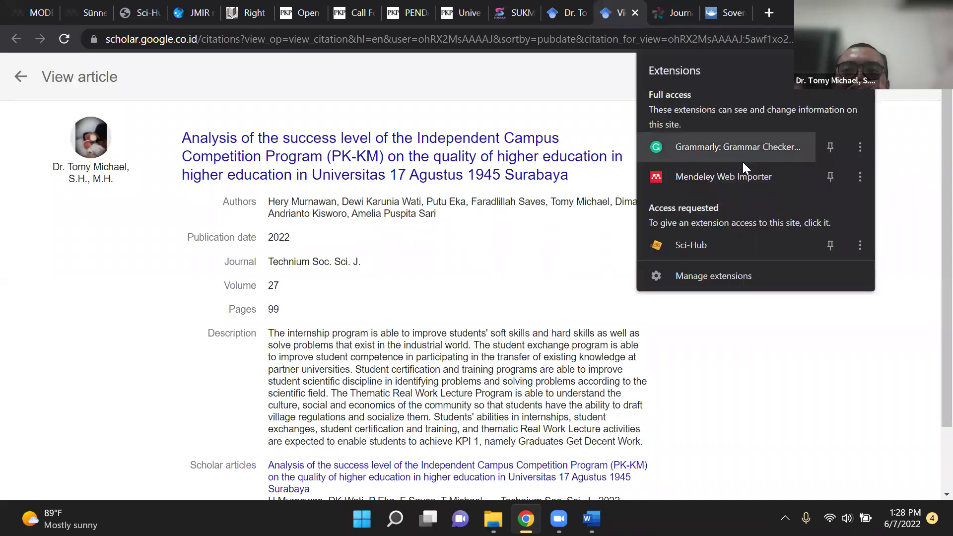
left_click(560, 192)
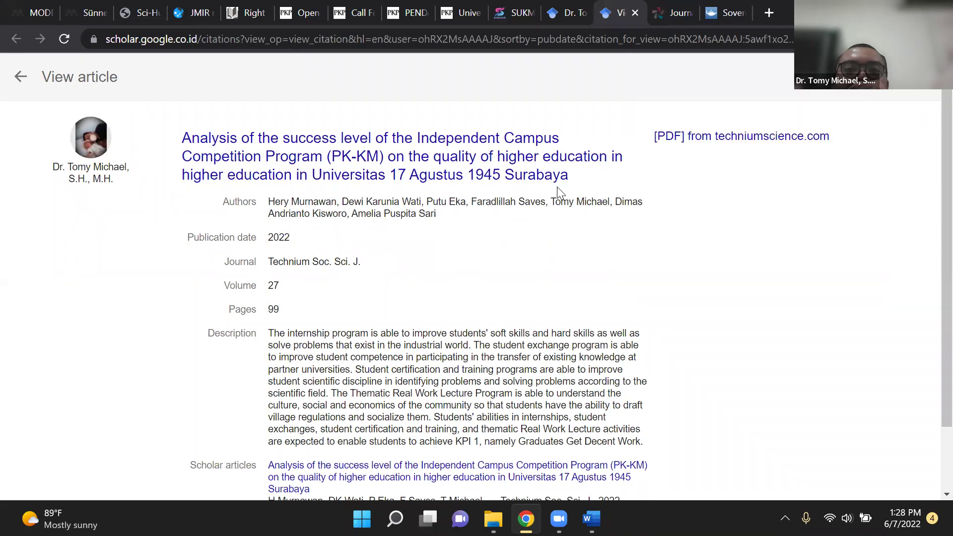
Copy the PK-KM article's full title, search Google for it in the journal's browser tab, and look through the results
left_click_drag(570, 175, 187, 138)
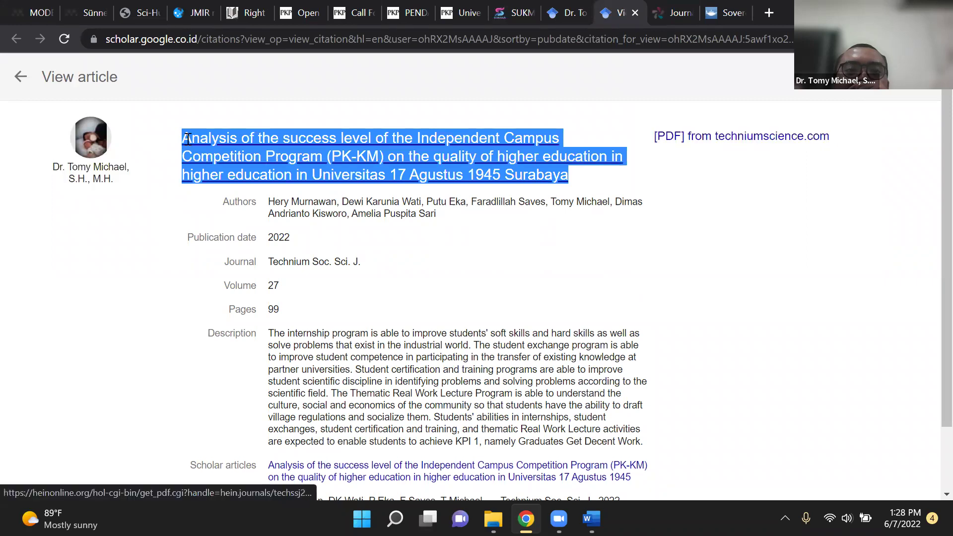
right_click(187, 141)
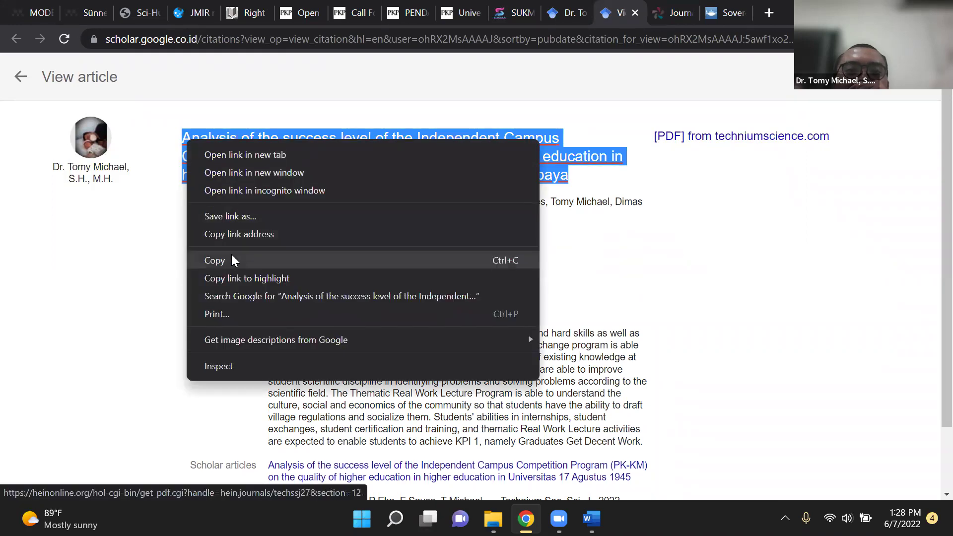
left_click(232, 254)
left_click(667, 13)
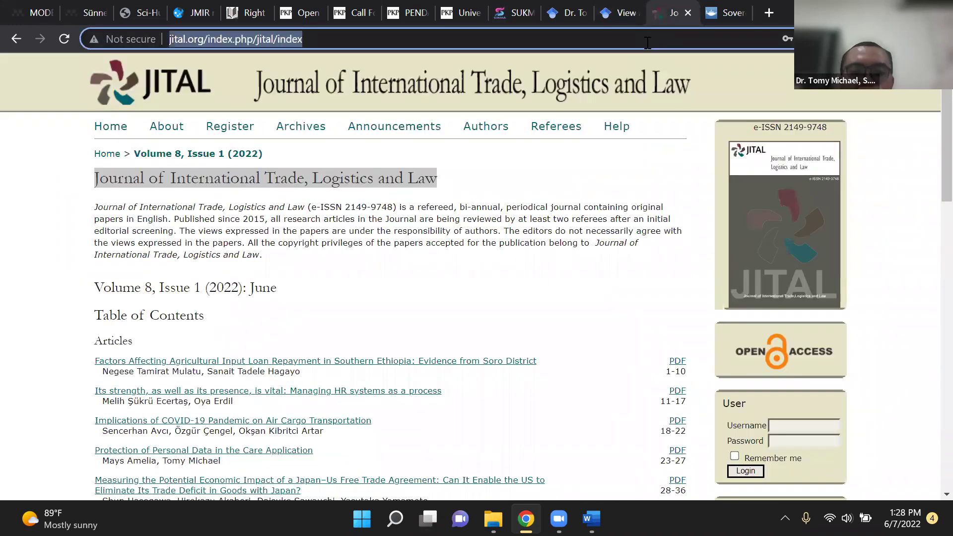
key("ctrl+v")
key("Return")
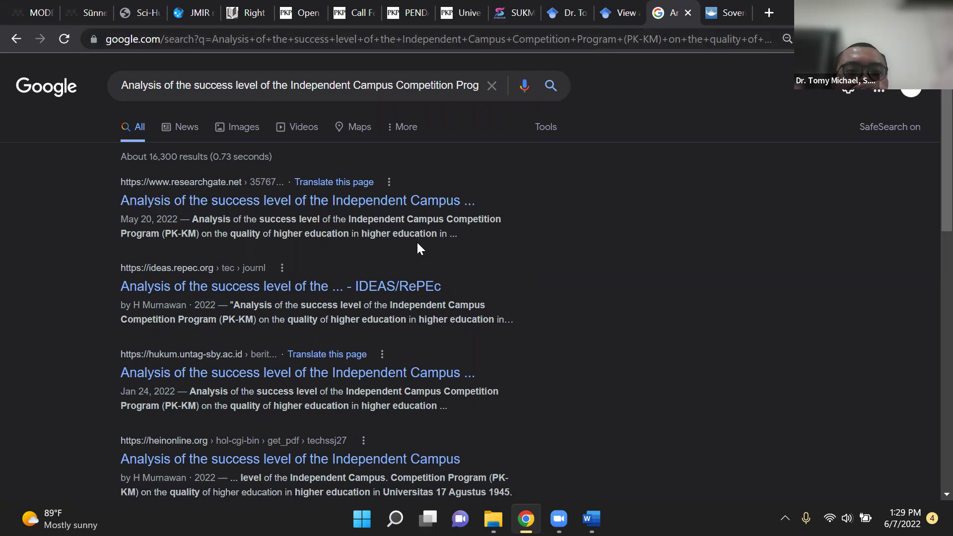
scroll(416, 240, "down", 3)
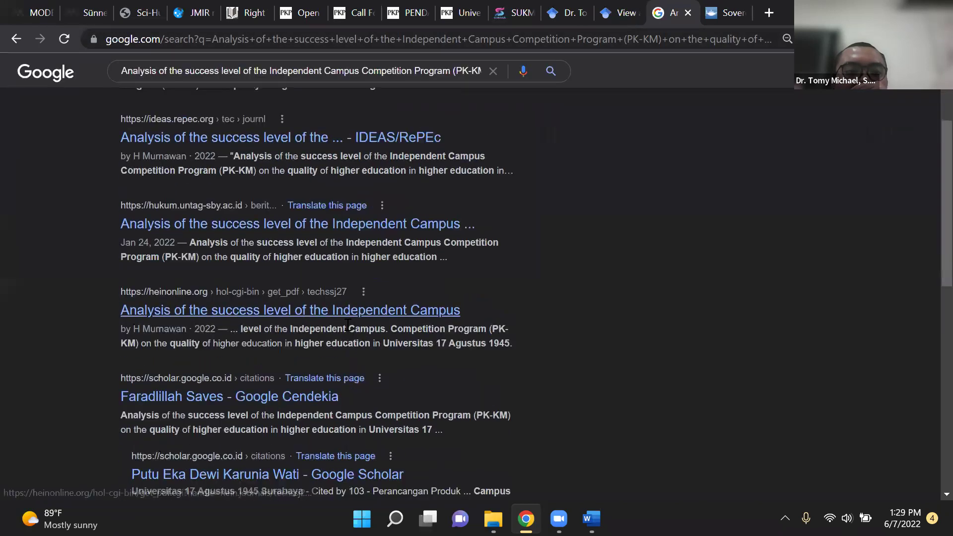
scroll(335, 255, "up", 3)
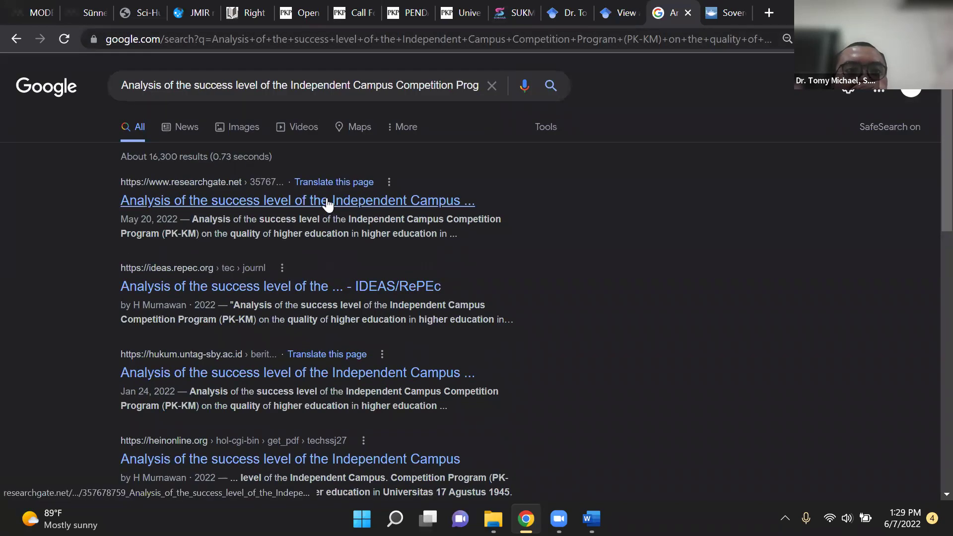
Search Mendeley for the copied PK-KM article title and examine the matching entry's details
left_click(31, 15)
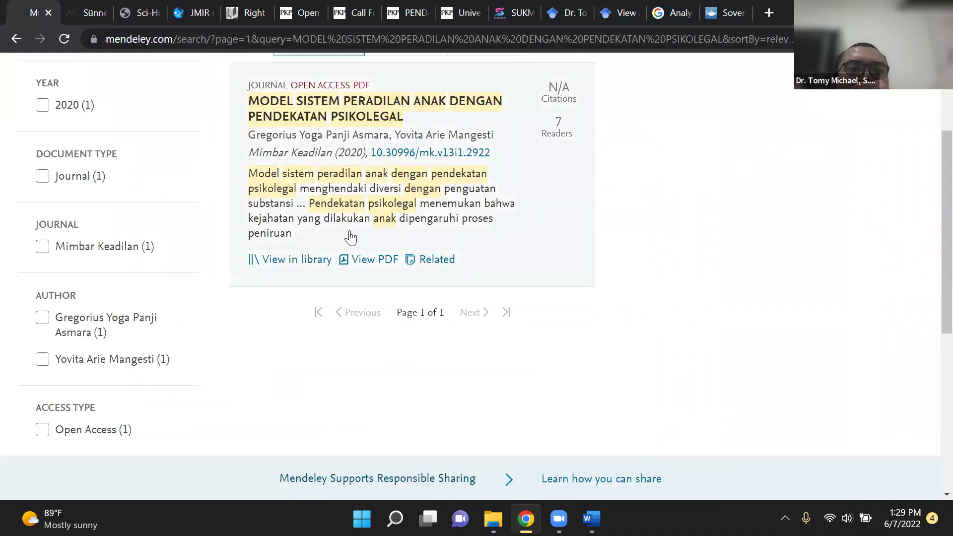
triple_click(404, 134)
key("ctrl+v")
key("Return")
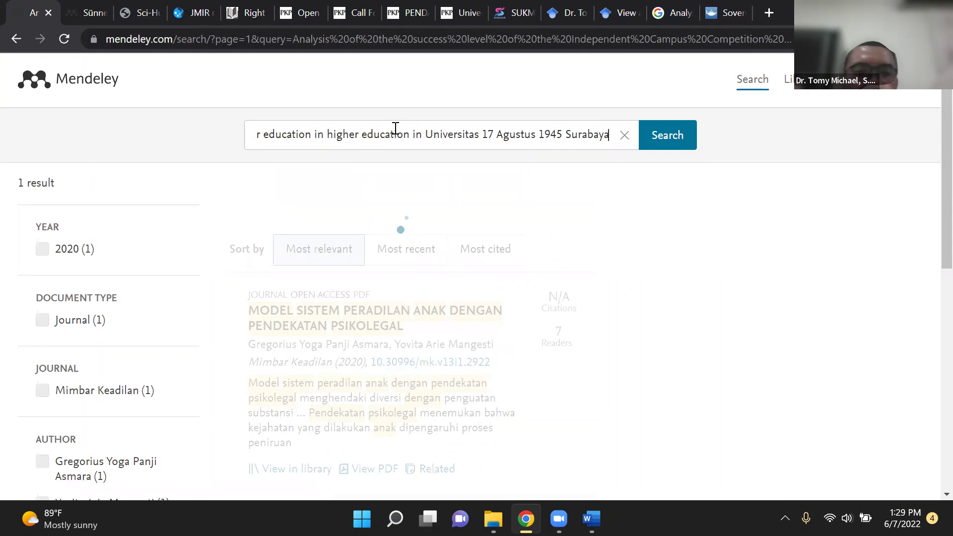
scroll(396, 313, "down", 3)
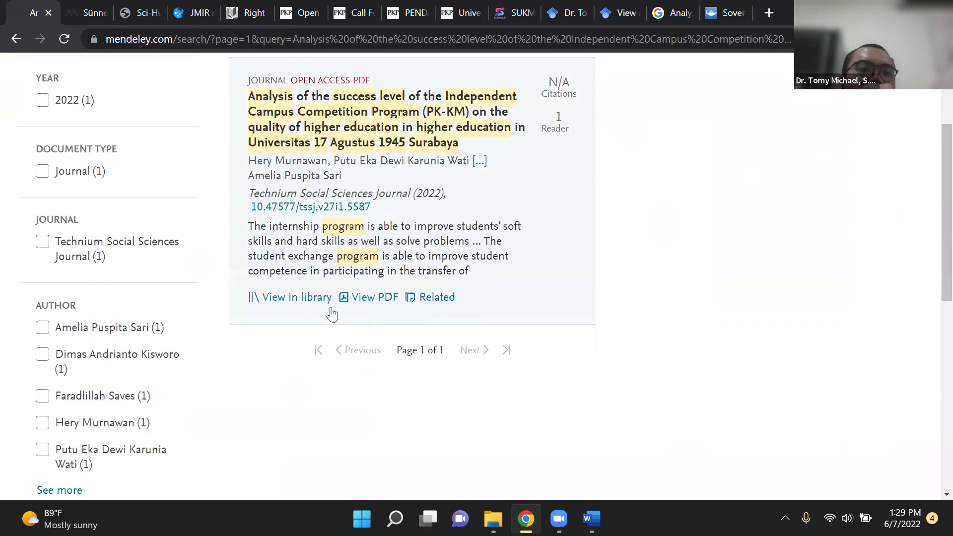
scroll(318, 315, "up", 2)
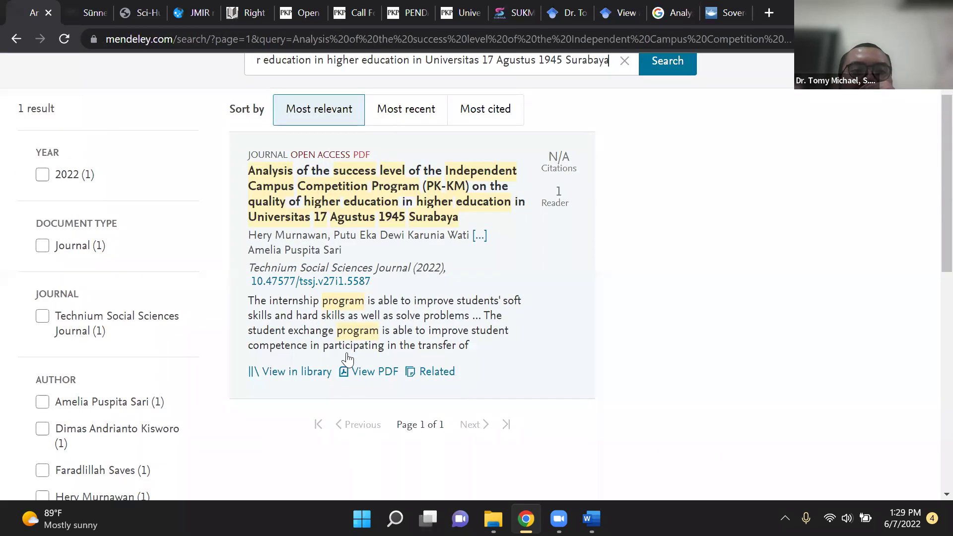
scroll(87, 219, "down", 3)
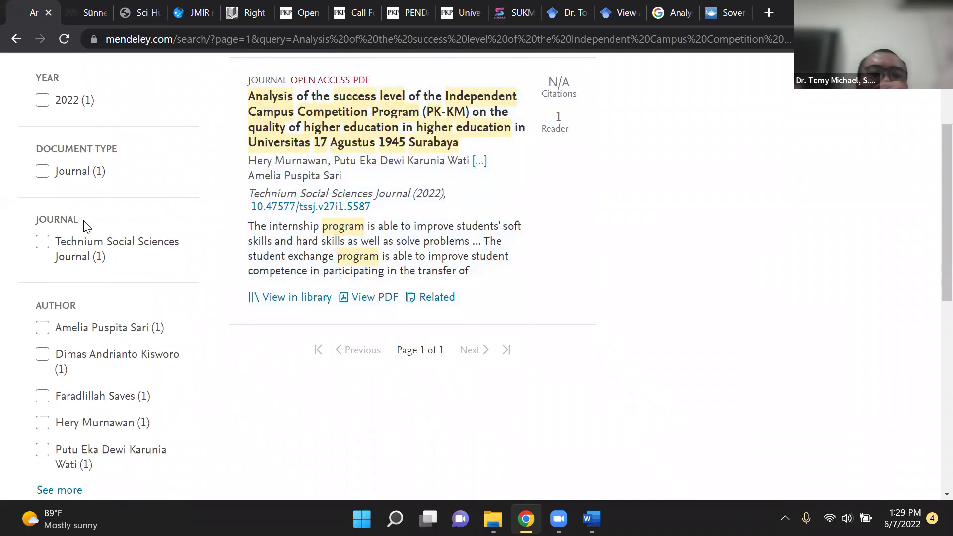
scroll(85, 223, "up", 5)
View all references in the Mendeley library and return to the lecturer's Google Scholar profile as listed before sorting by year
left_click(798, 79)
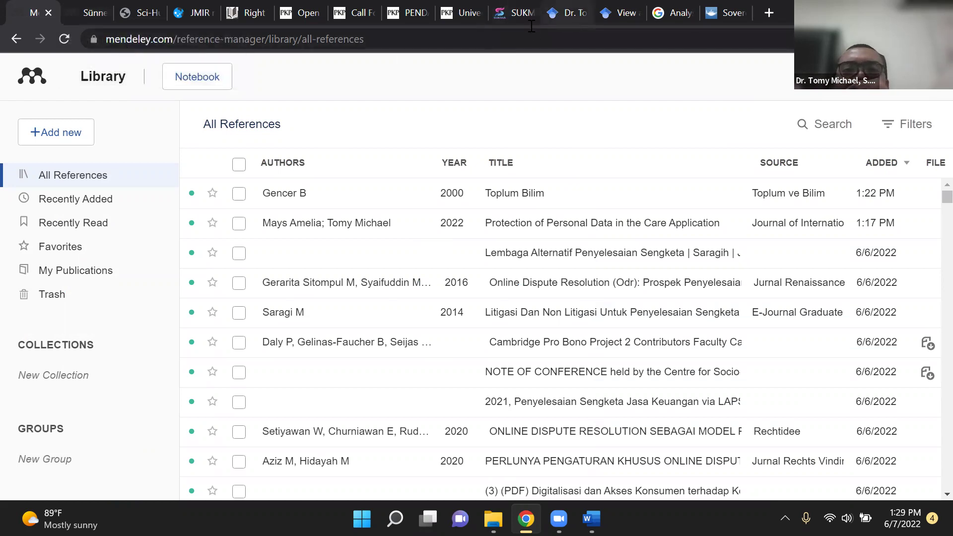
left_click(558, 13)
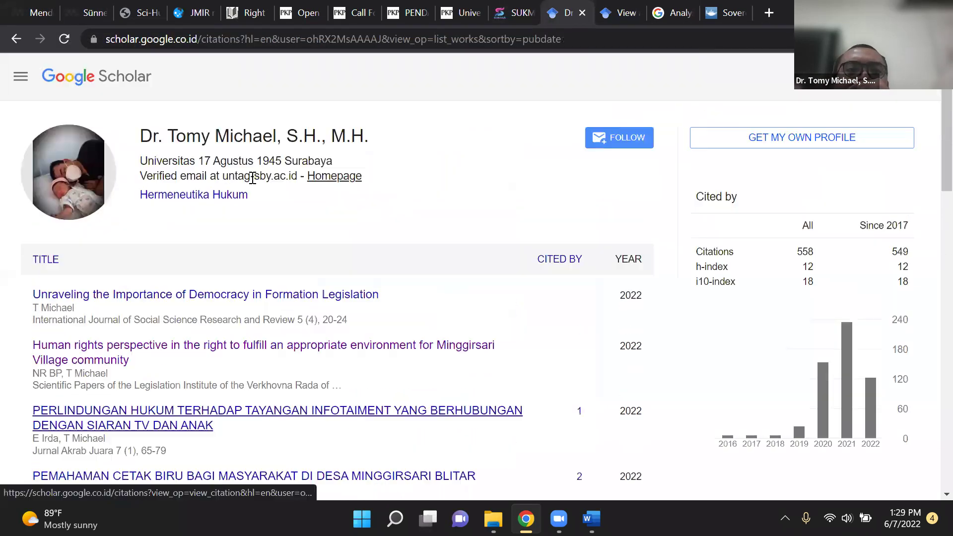
left_click(15, 40)
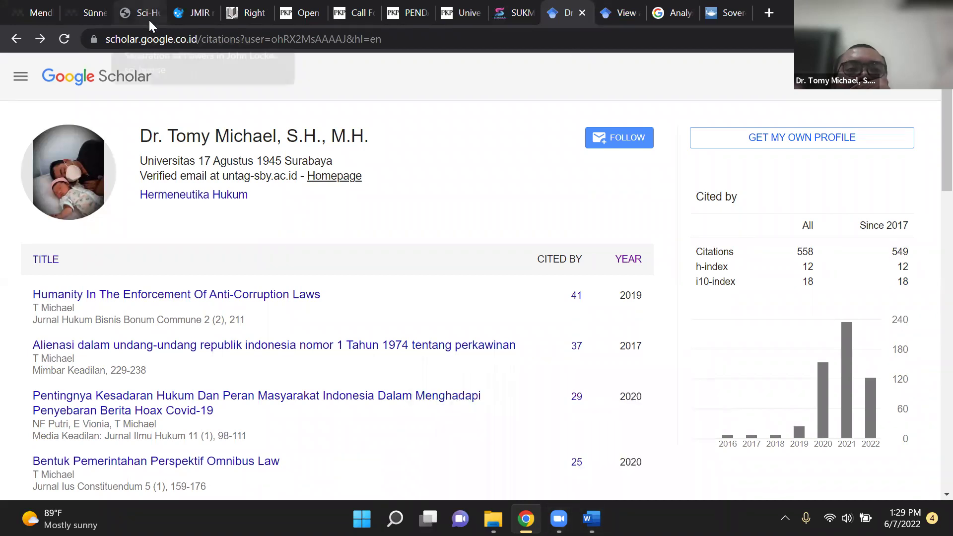
Switch to the Word article and delete the whole bibliography under the References heading, leaving an empty line below the heading
left_click(590, 519)
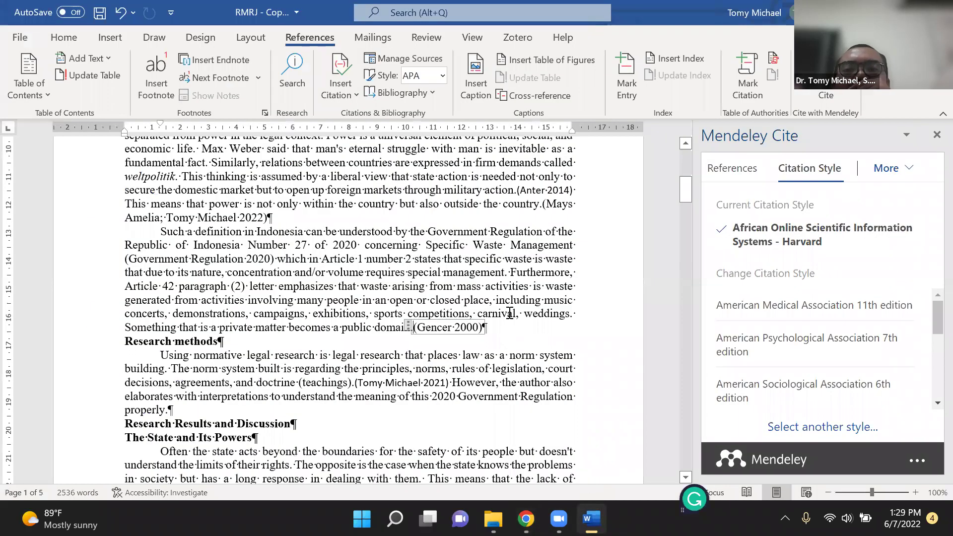
scroll(556, 293, "down", 1)
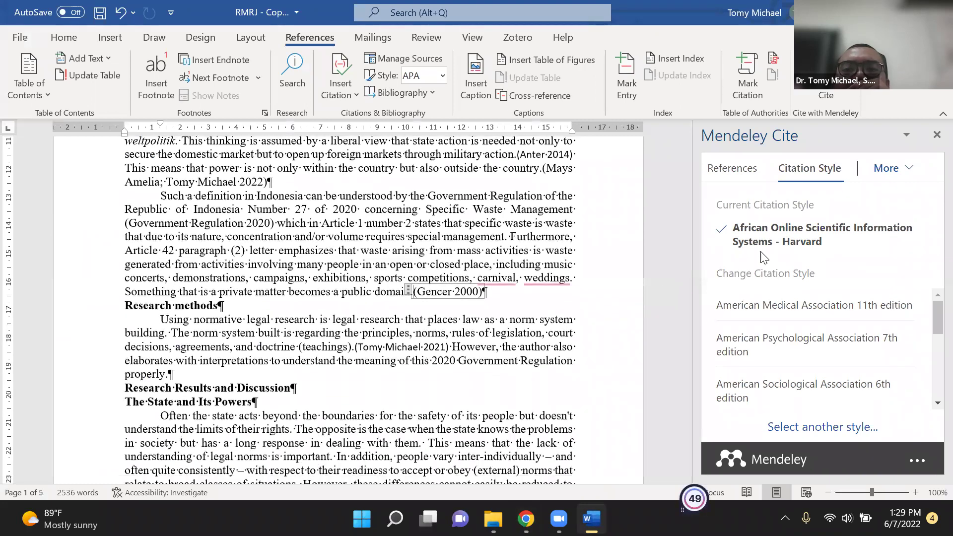
scroll(534, 290, "down", 15)
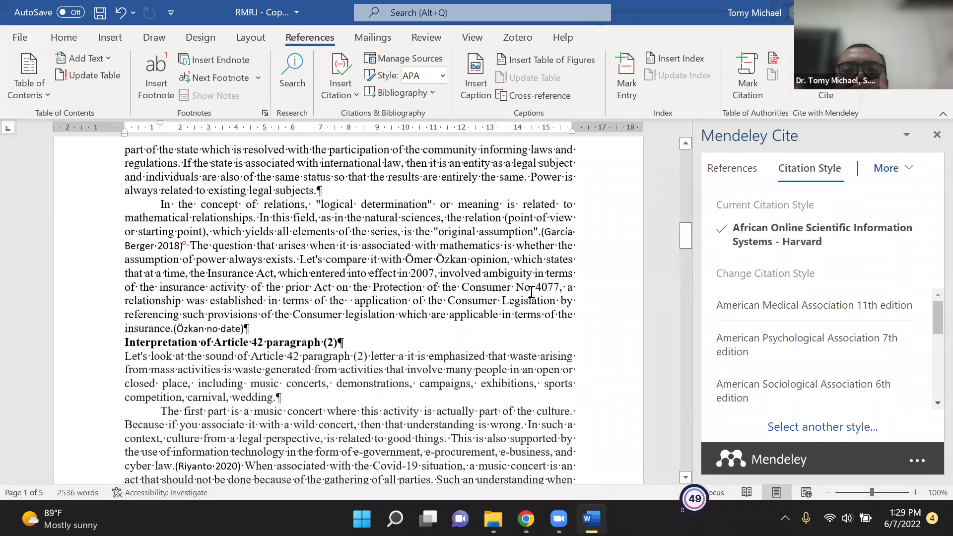
scroll(524, 288, "down", 20)
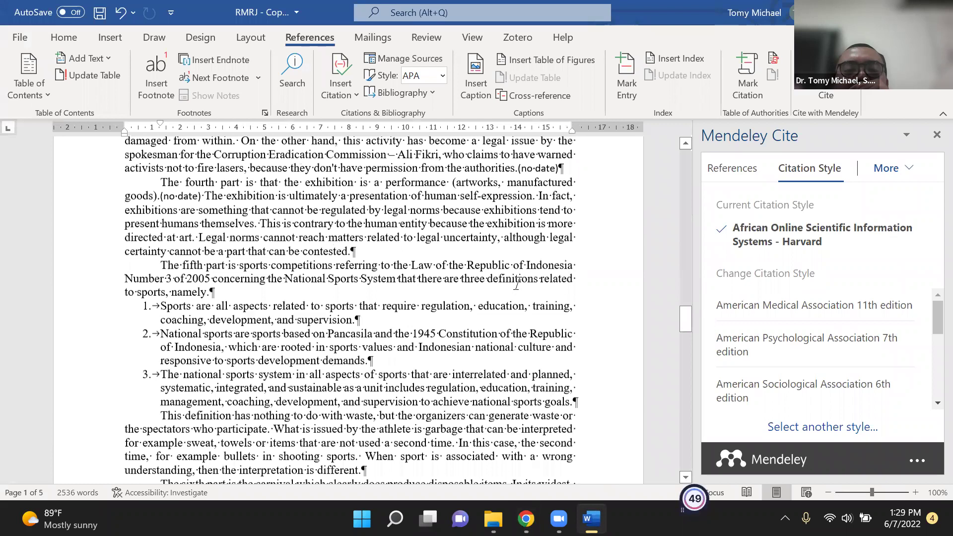
scroll(444, 294, "down", 15)
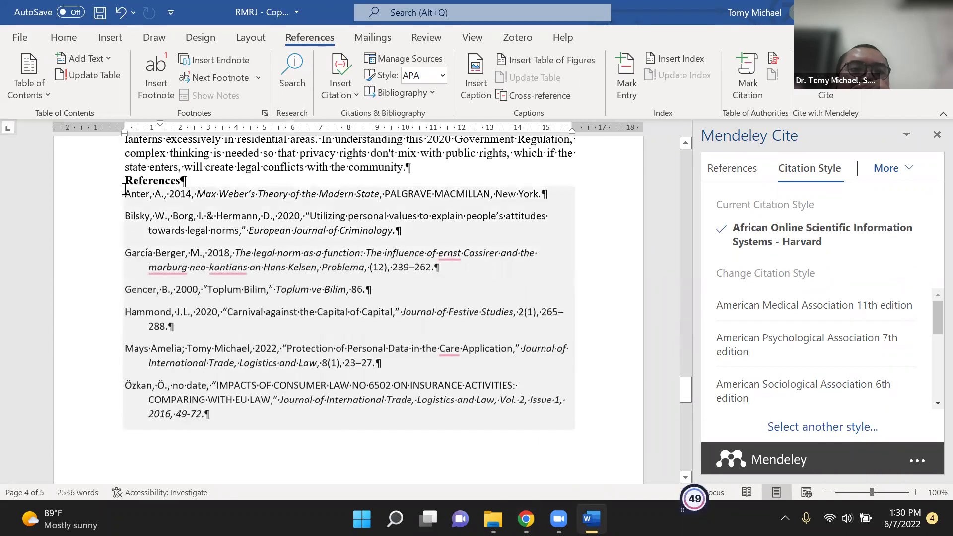
left_click_drag(285, 326, 286, 328)
left_click(188, 181)
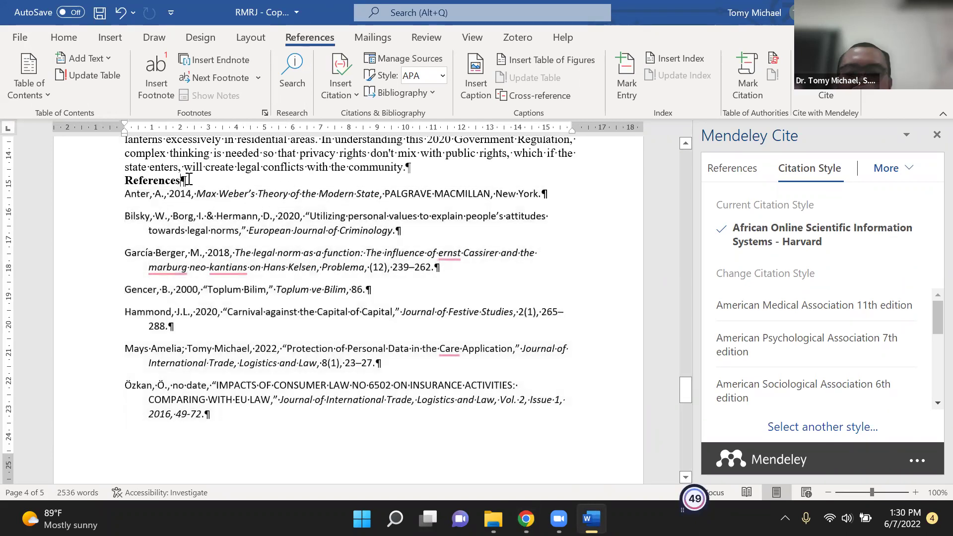
key("Return")
left_click_drag(139, 203, 298, 531)
key("Delete")
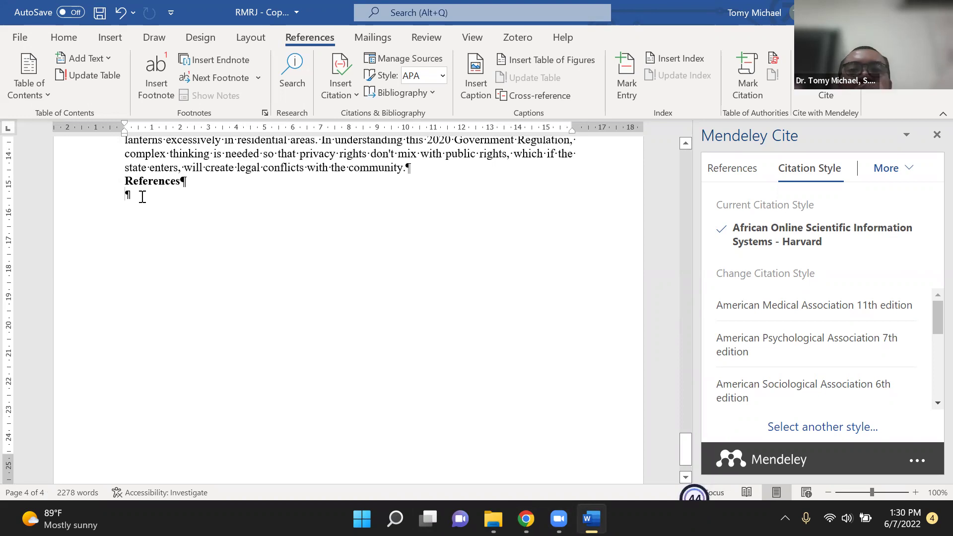
Insert a Mendeley bibliography on the empty line below the References heading and check its entries
left_click(910, 173)
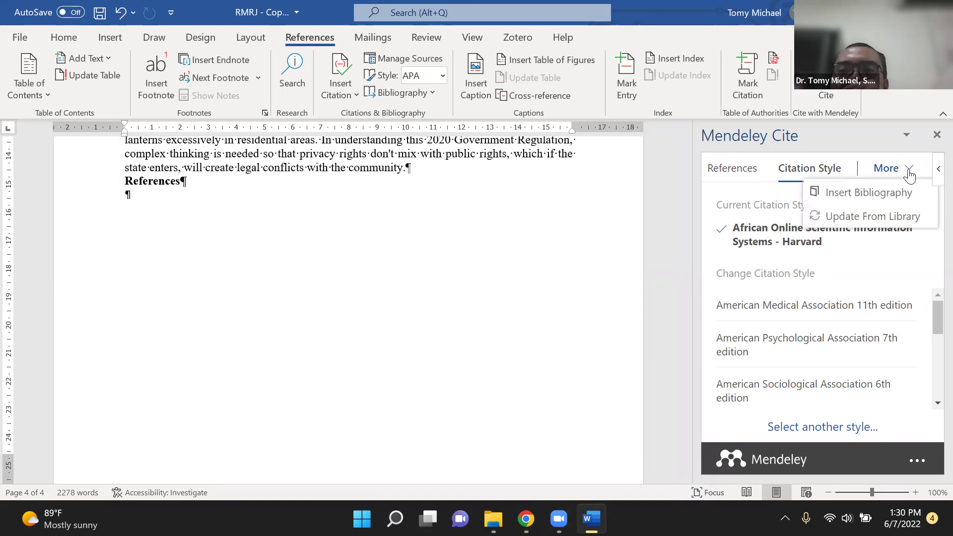
left_click(887, 198)
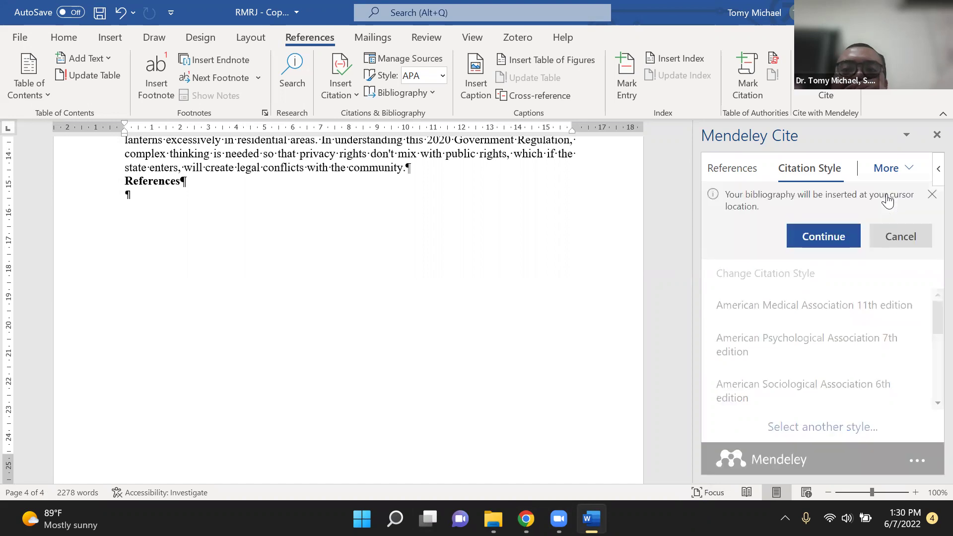
left_click(817, 243)
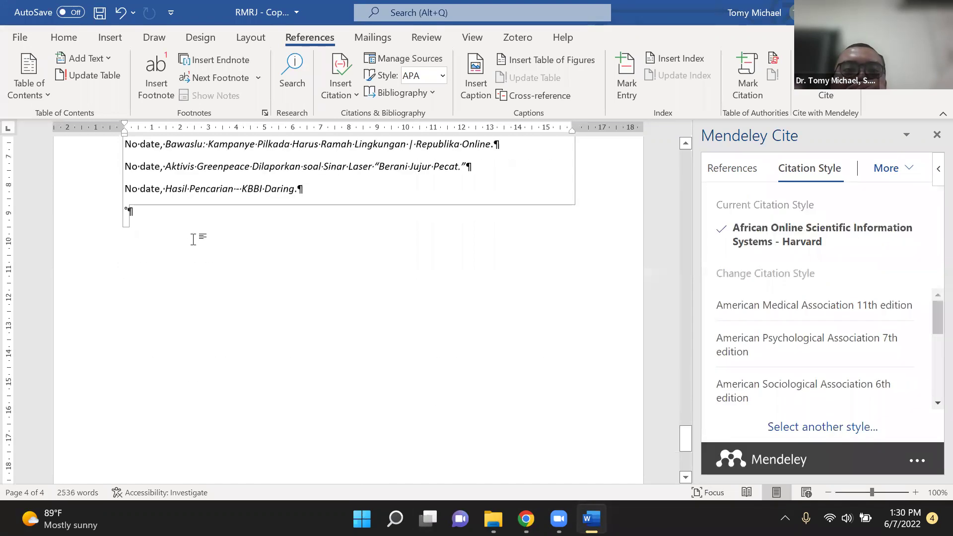
scroll(298, 322, "up", 4)
scroll(298, 321, "up", 8)
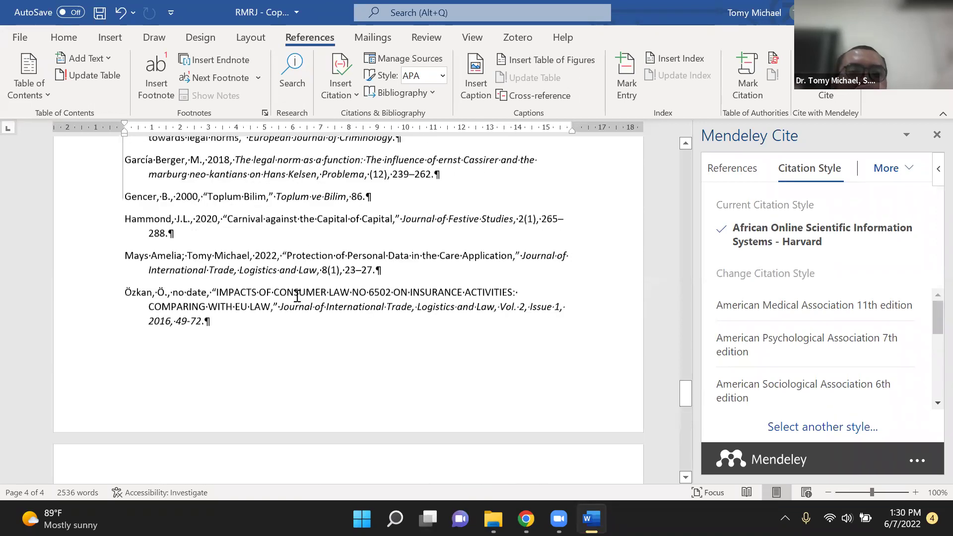
scroll(603, 296, "down", 1)
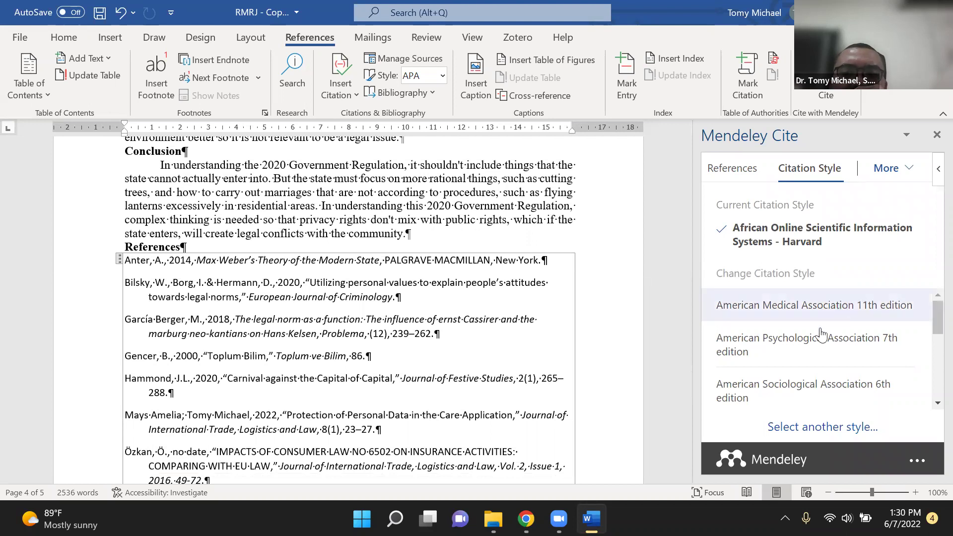
Change the document's Mendeley citation style to IEEE
scroll(789, 392, "down", 2)
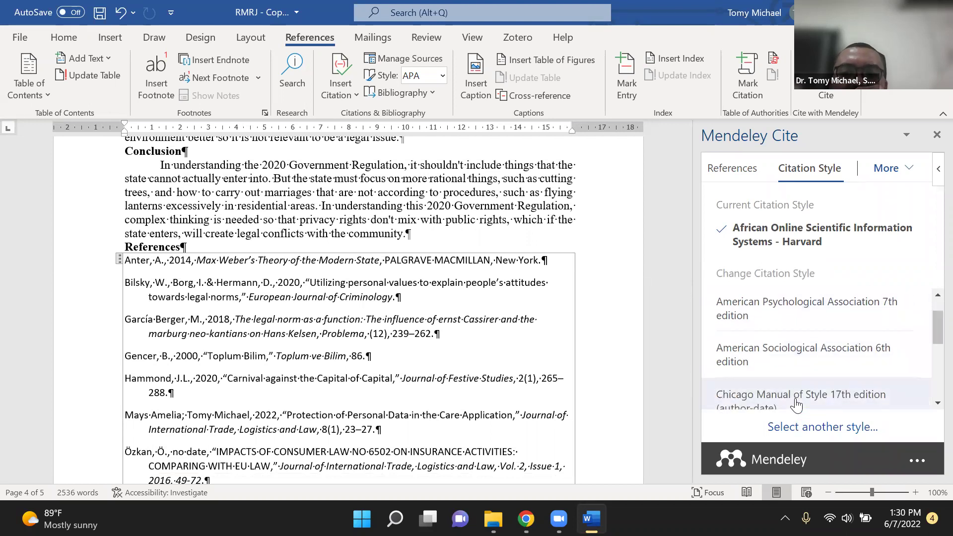
scroll(796, 405, "down", 1)
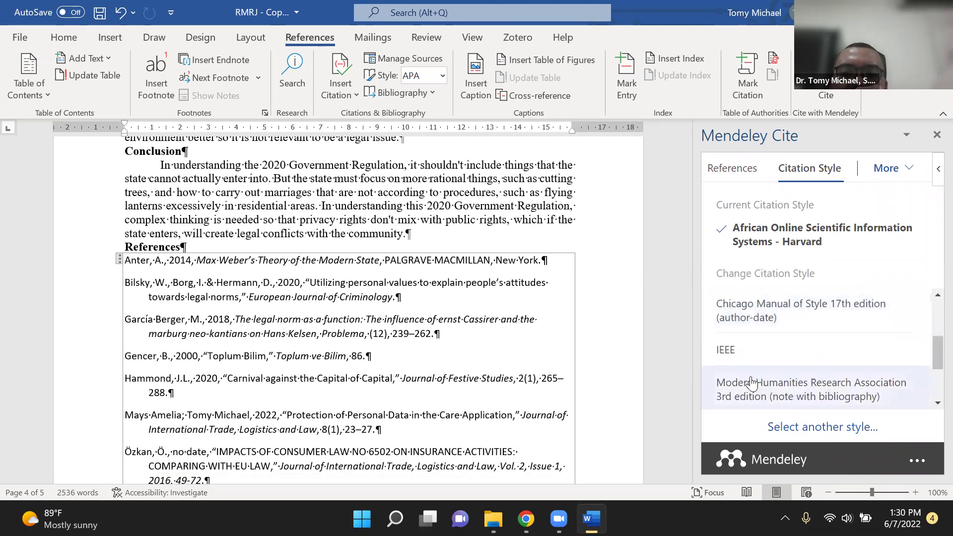
left_click(727, 358)
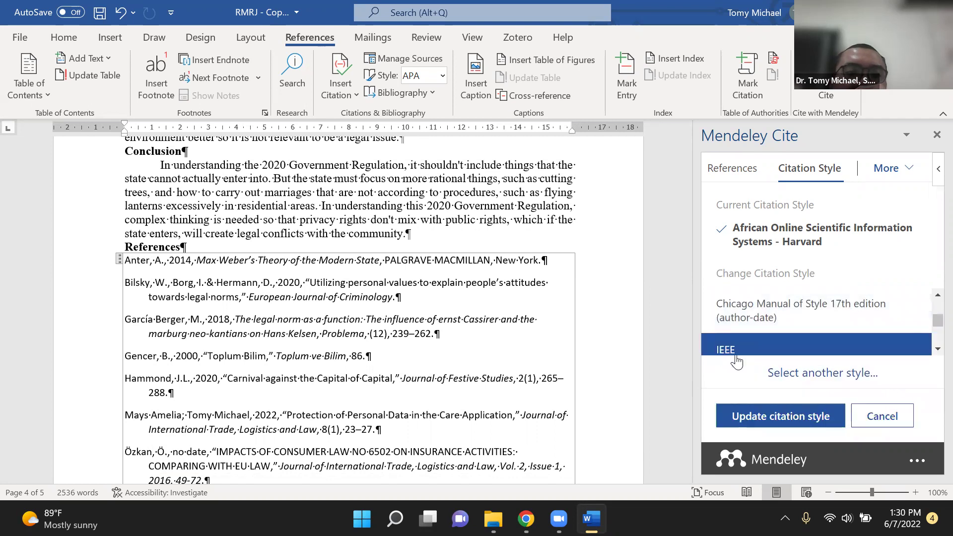
left_click(788, 420)
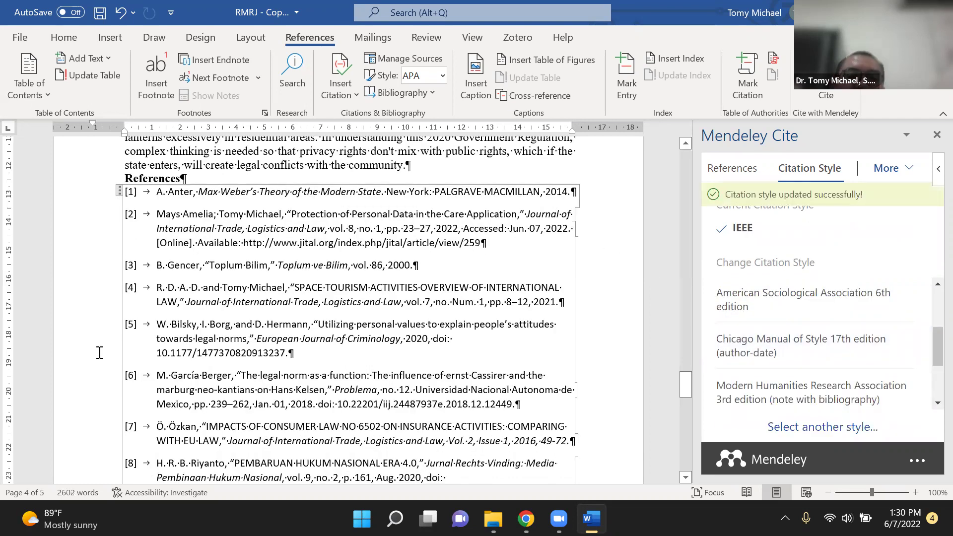
Compare the numbered in-text citation before the Conclusion with the numbered entries in the References list
scroll(257, 326, "up", 3)
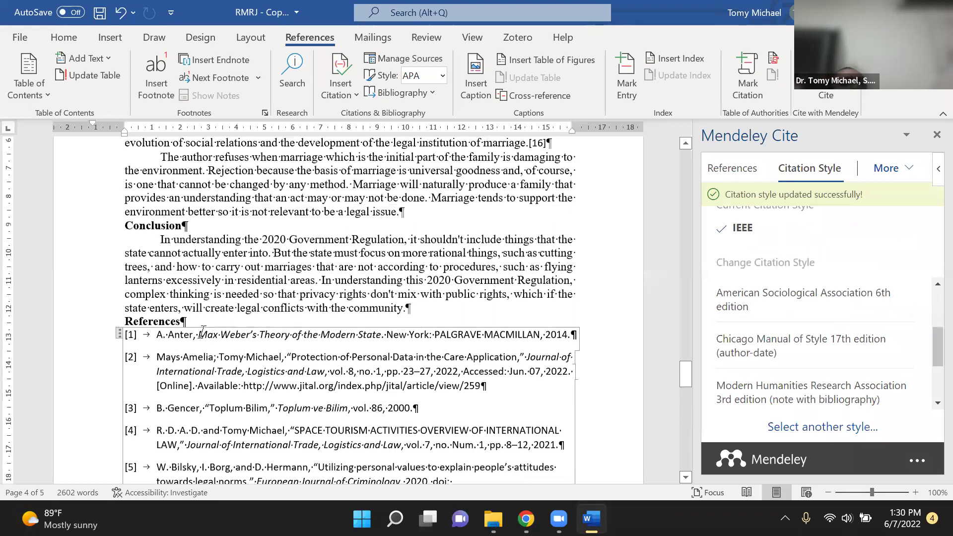
scroll(383, 304, "up", 1)
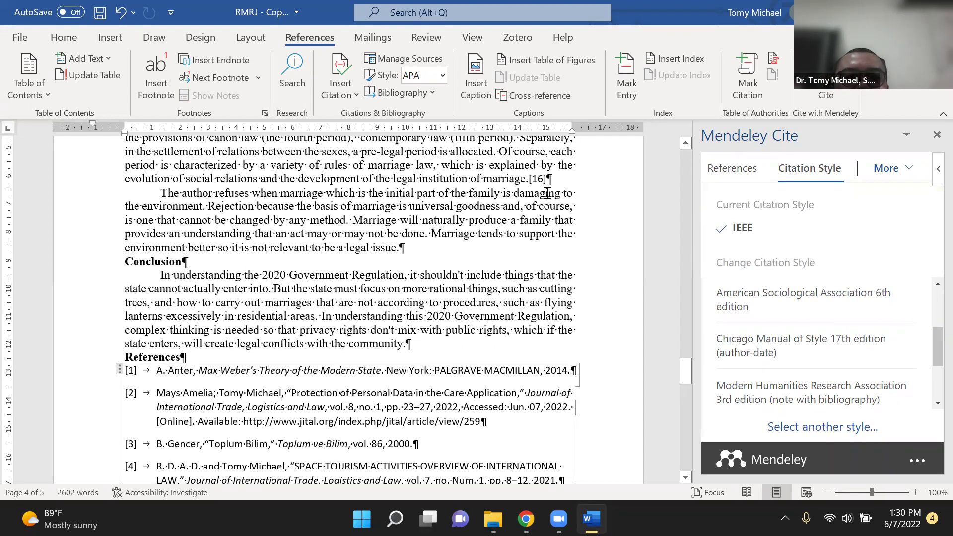
scroll(428, 308, "down", 6)
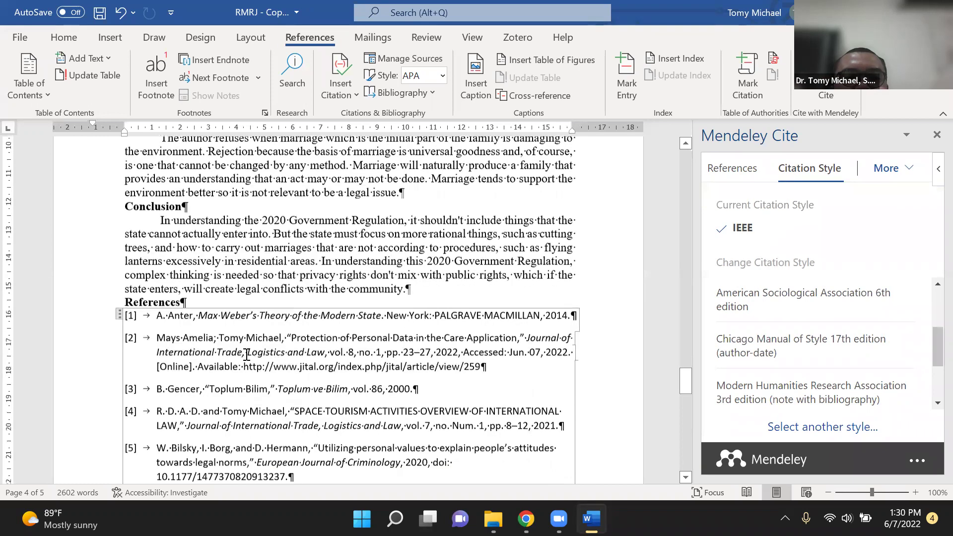
scroll(430, 189, "up", 6)
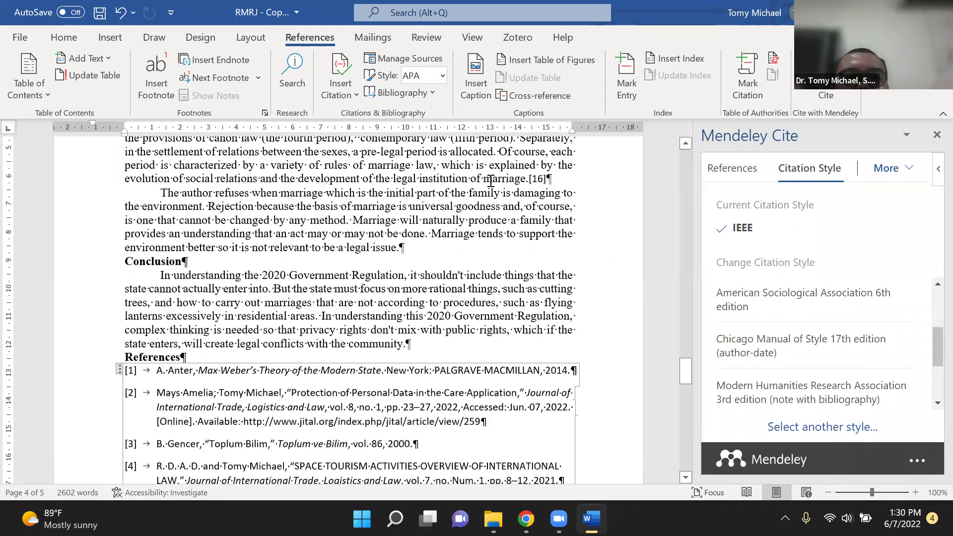
scroll(490, 191, "down", 3)
scroll(409, 377, "down", 1)
scroll(552, 226, "up", 5)
scroll(553, 287, "up", 2)
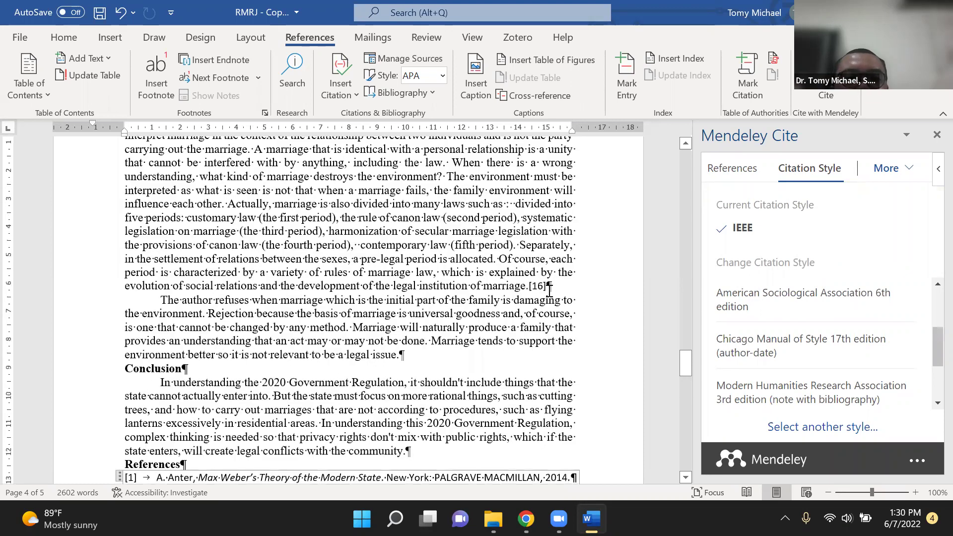
Delete the numbered in-text citation at the end of the marriage law paragraph, two paragraphs above the Conclusion heading
scroll(545, 290, "down", 10)
scroll(544, 290, "down", 10)
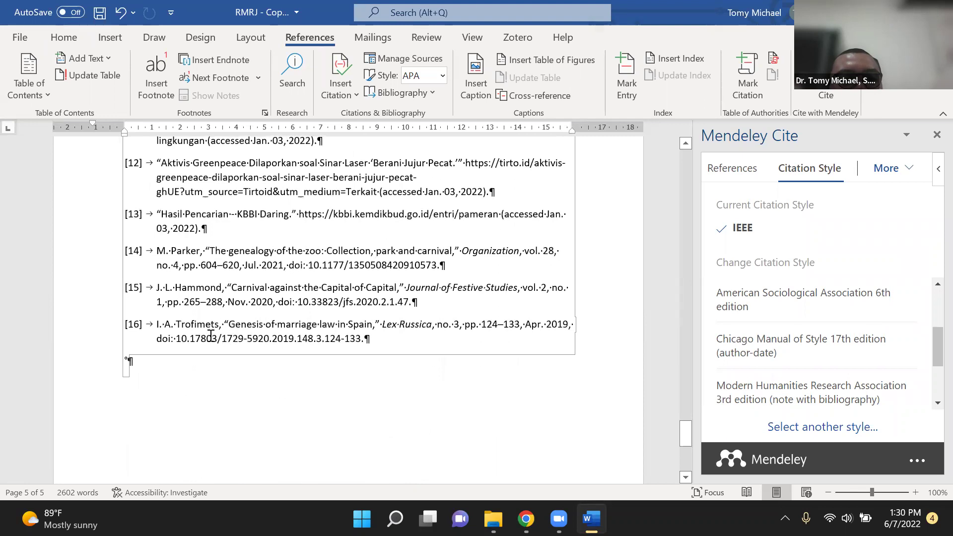
scroll(481, 324, "up", 10)
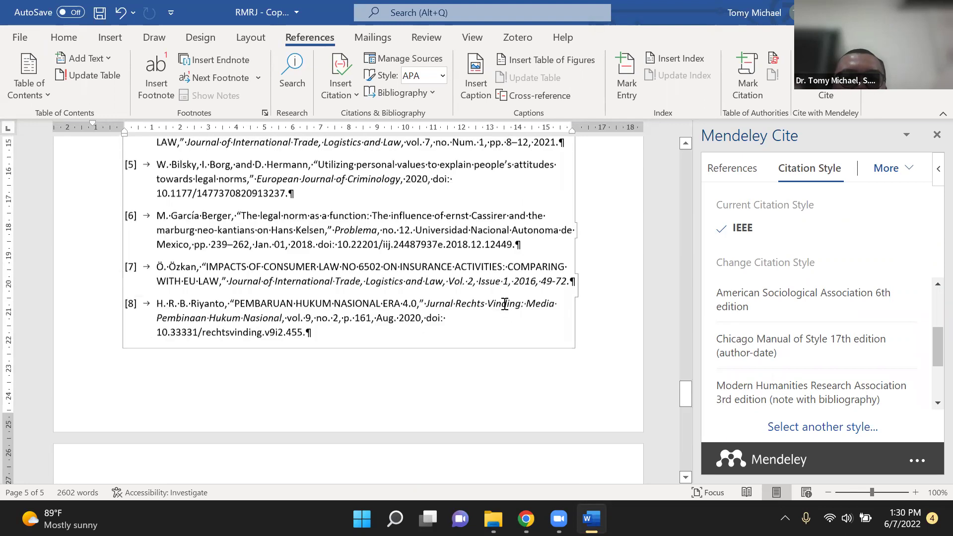
scroll(546, 210, "up", 1)
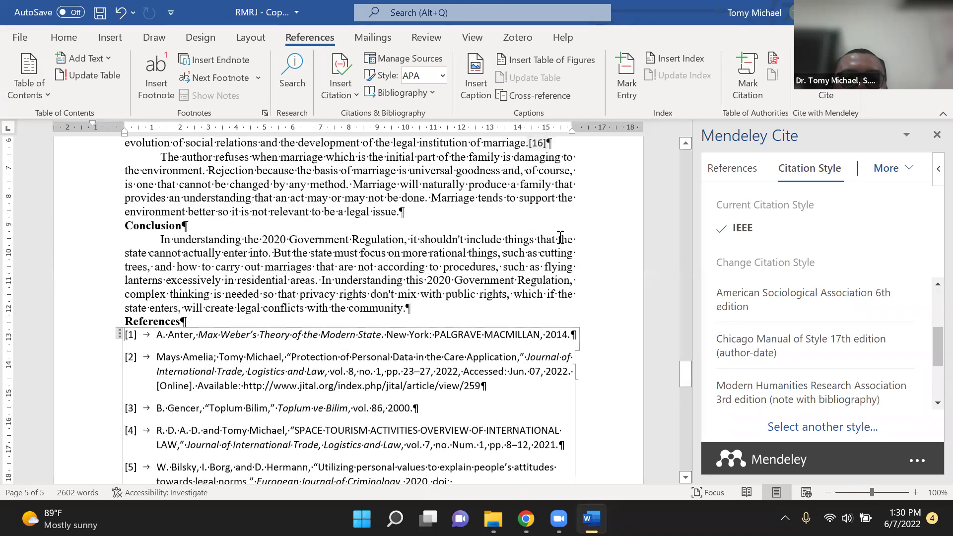
scroll(560, 238, "up", 2)
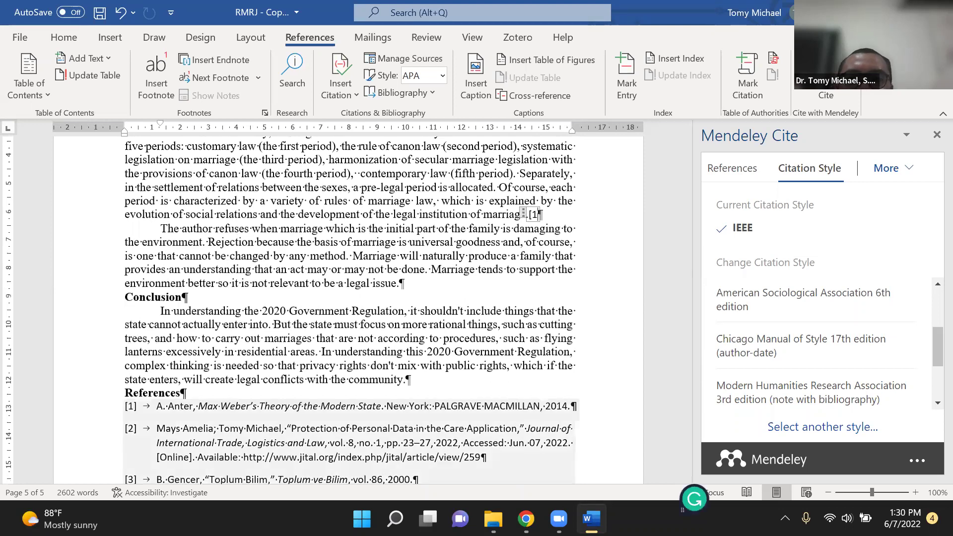
left_click(527, 214)
key("Delete")
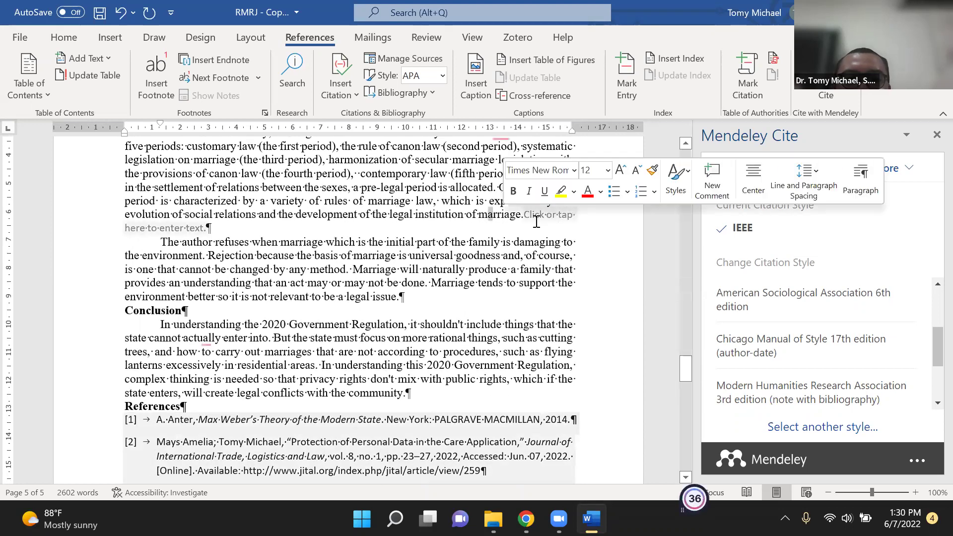
left_click(263, 223)
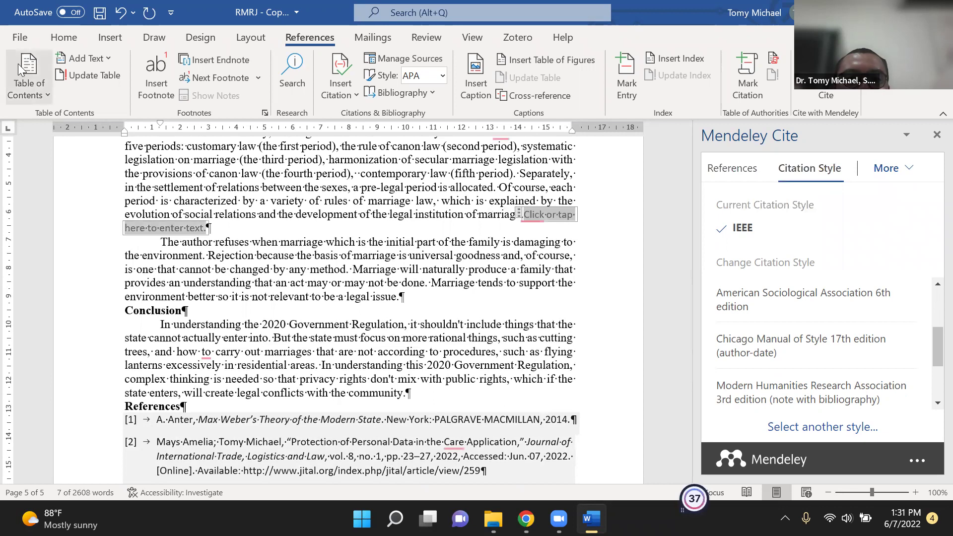
key("Delete")
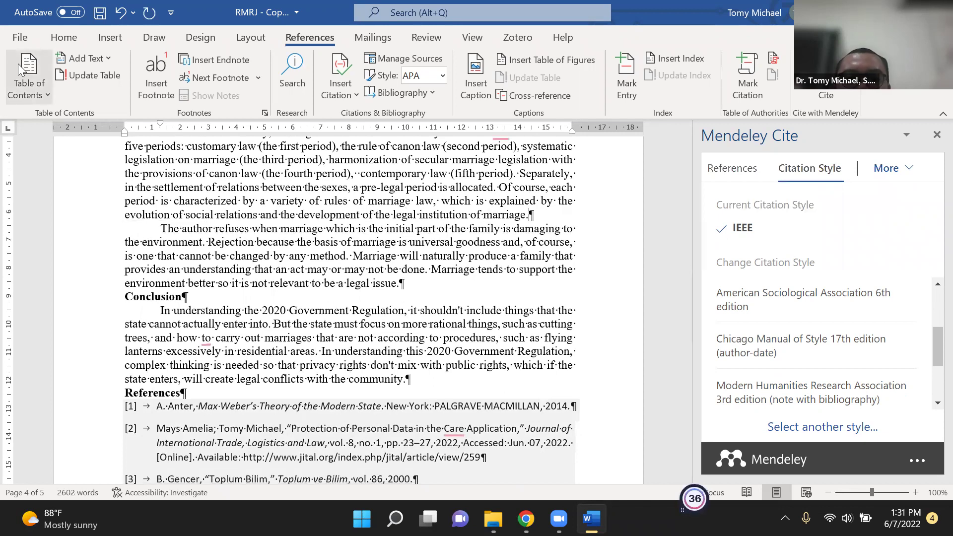
Check the References list down to its last entry and show the library's references in Mendeley Cite
scroll(213, 240, "down", 10)
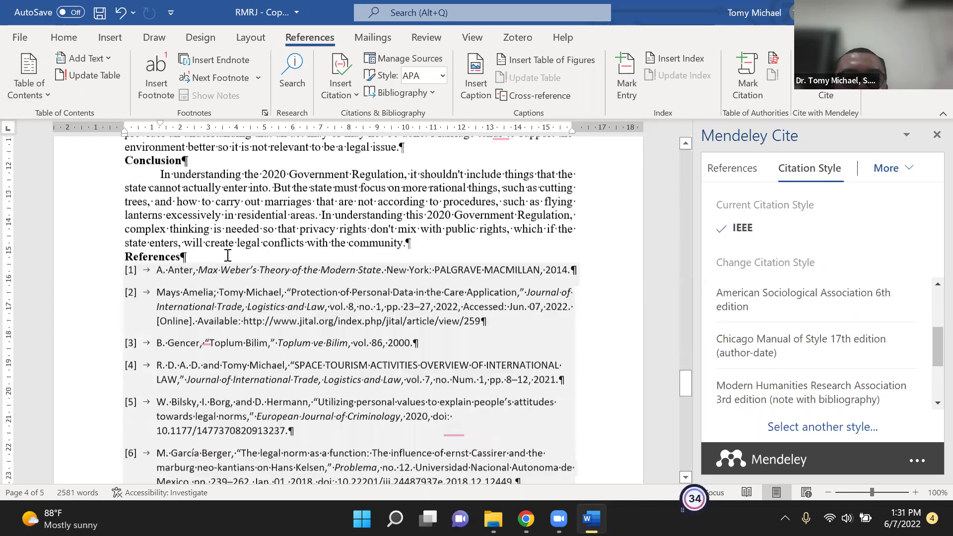
scroll(229, 257, "down", 10)
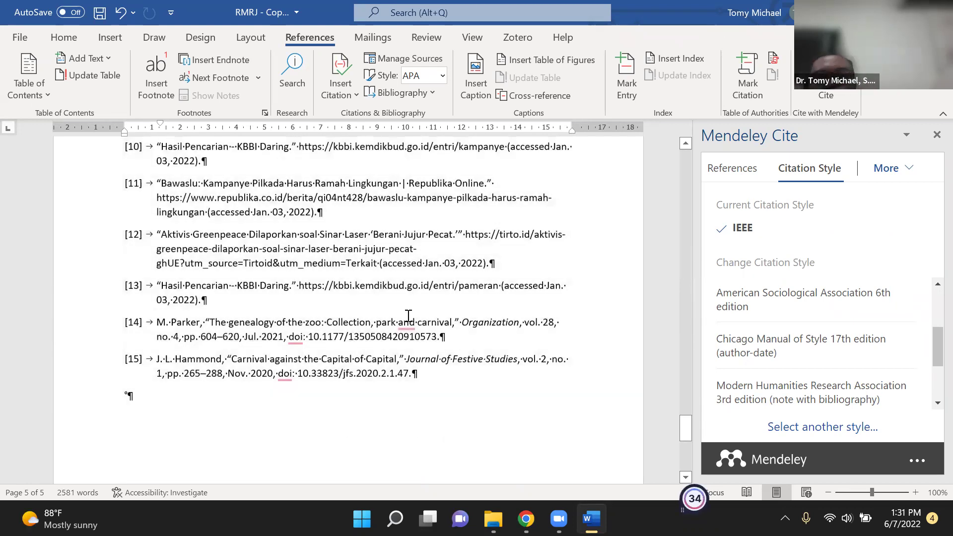
scroll(408, 316, "up", 15)
scroll(397, 287, "up", 15)
scroll(386, 281, "up", 20)
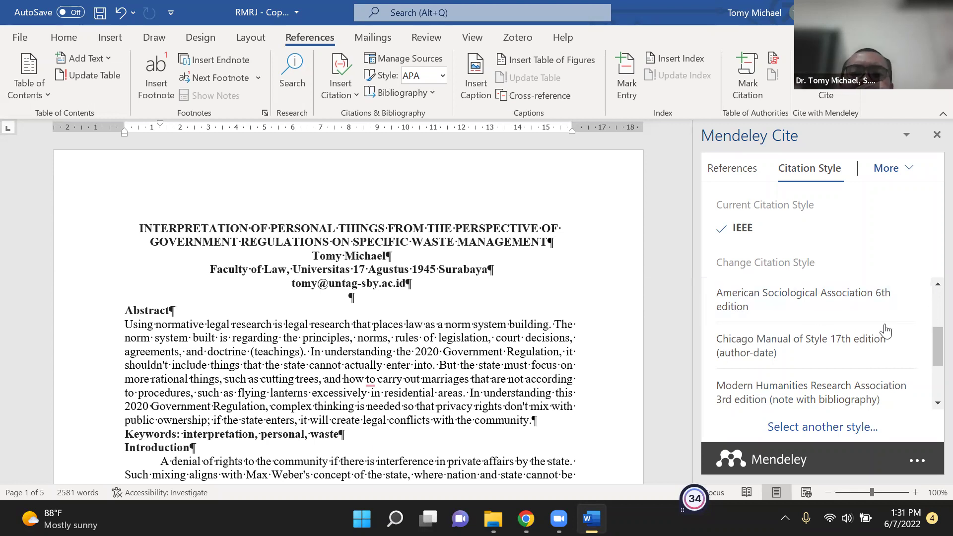
scroll(780, 342, "down", 1)
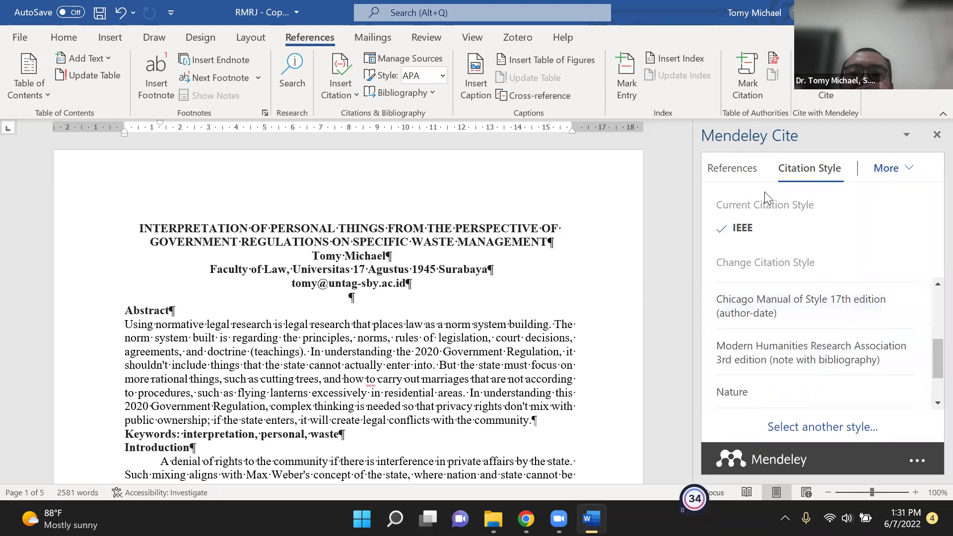
left_click(745, 171)
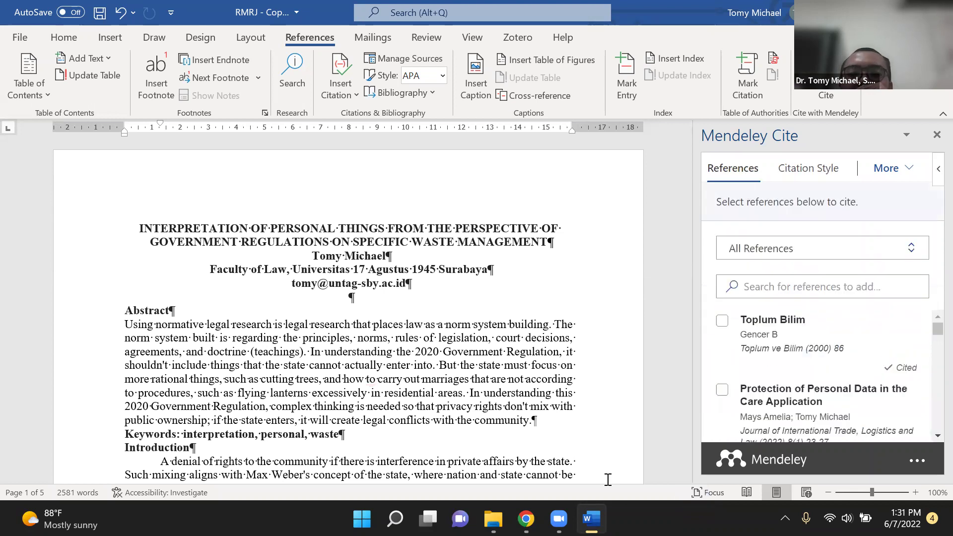
Switch to the Mendeley web library in Chrome and delete the 2005 reference whose title begins "Pengadilan anak di Indonesia"
key("alt+Tab")
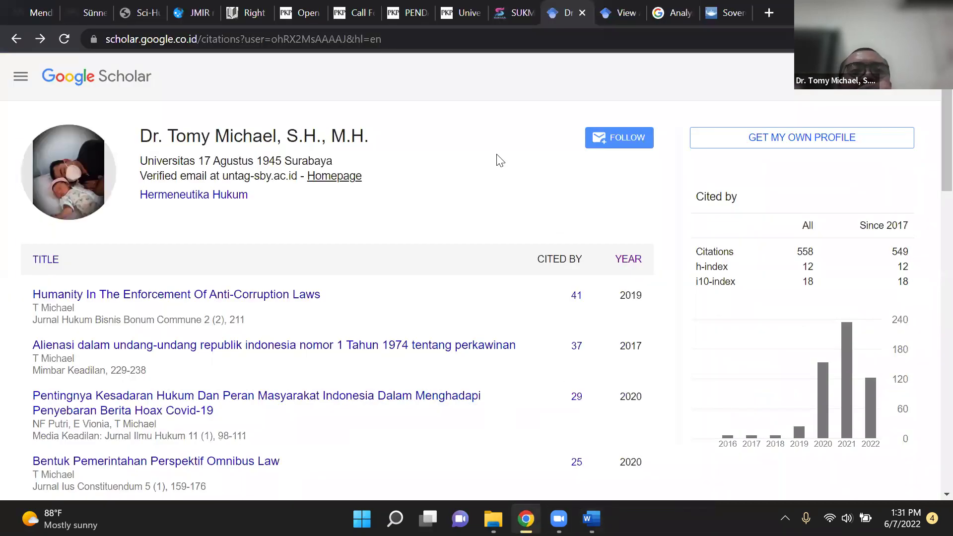
left_click(37, 15)
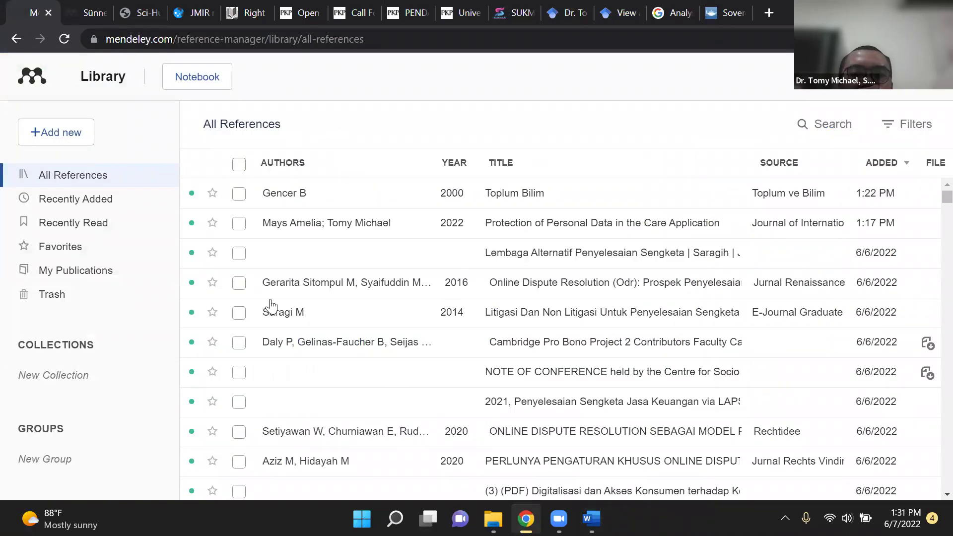
scroll(273, 389, "down", 6)
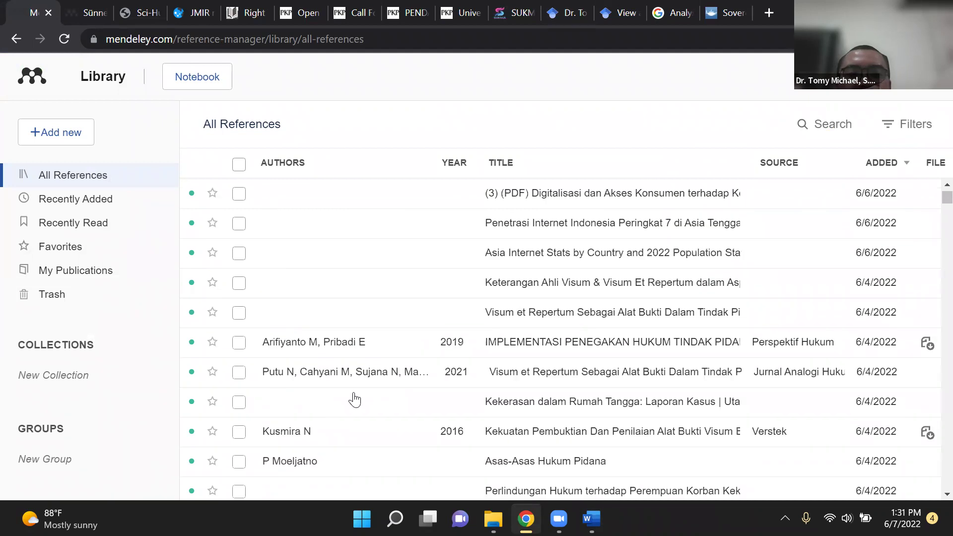
scroll(377, 397, "up", 6)
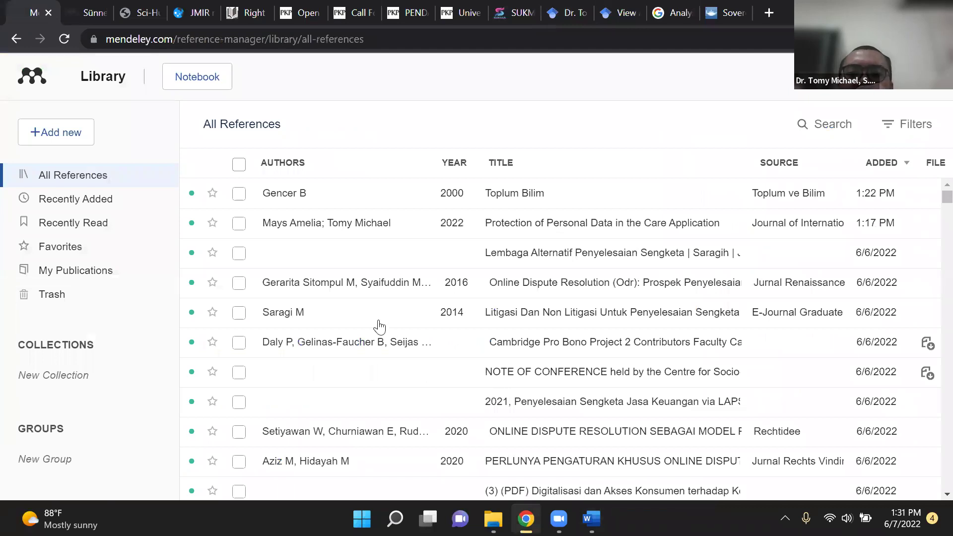
scroll(300, 353, "down", 10)
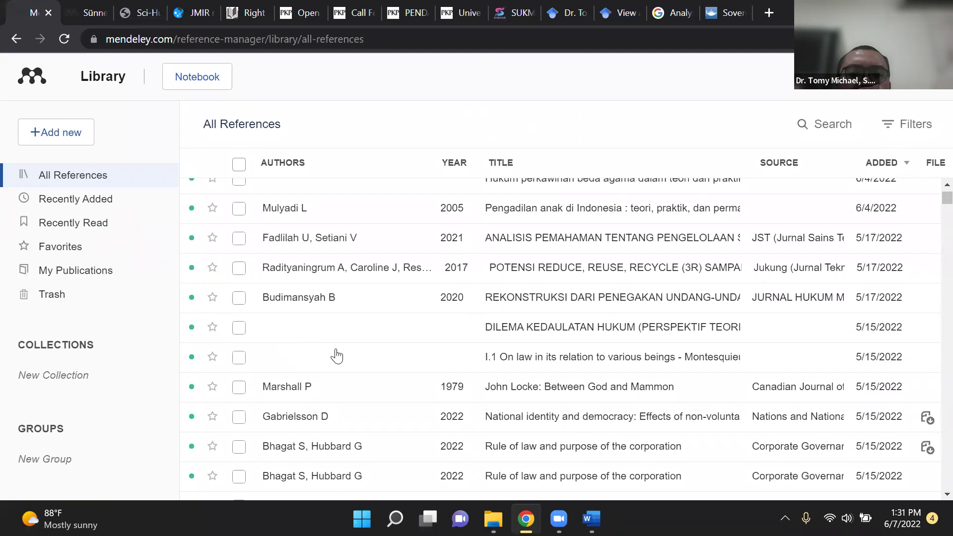
scroll(328, 356, "up", 1)
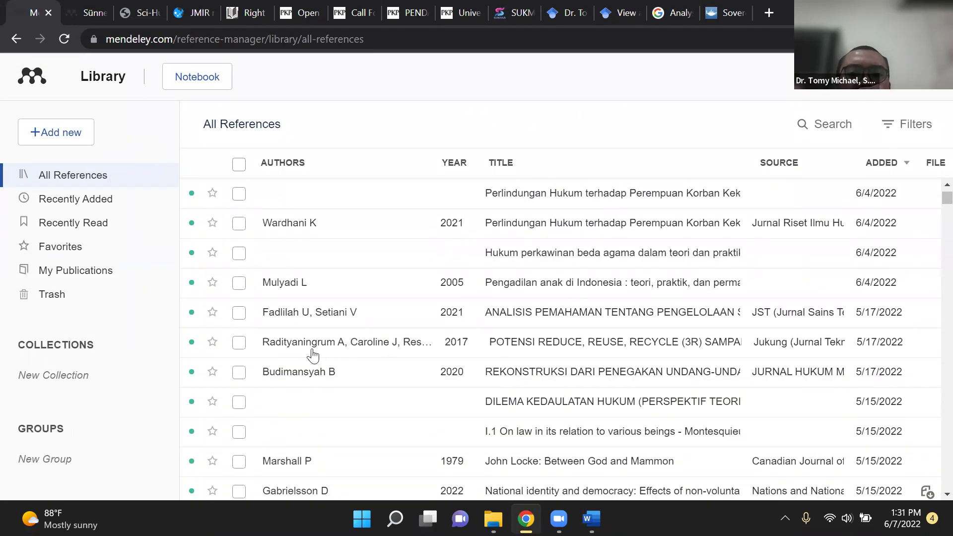
left_click(239, 283)
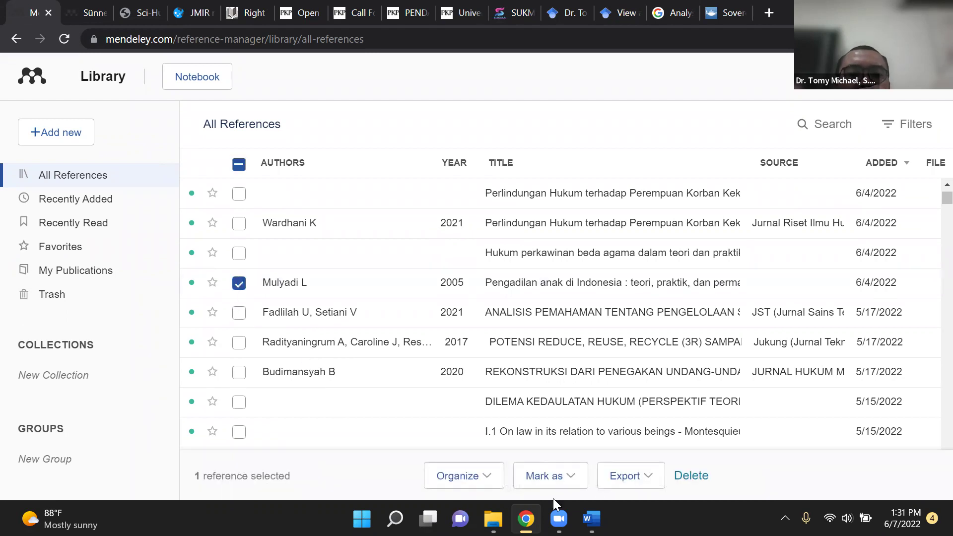
left_click(691, 475)
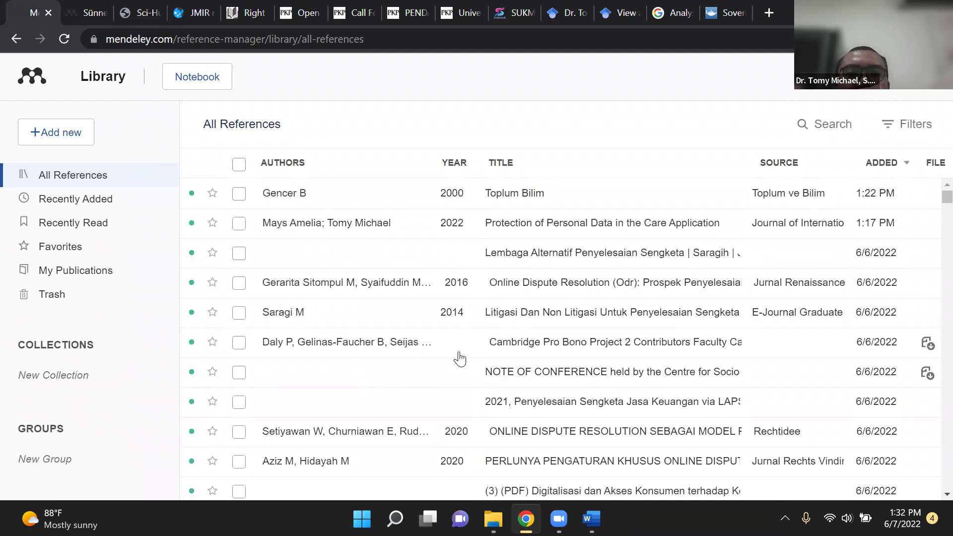
Browse the older references in the Mendeley library and return to the Word article
scroll(386, 376, "down", 10)
scroll(387, 376, "down", 10)
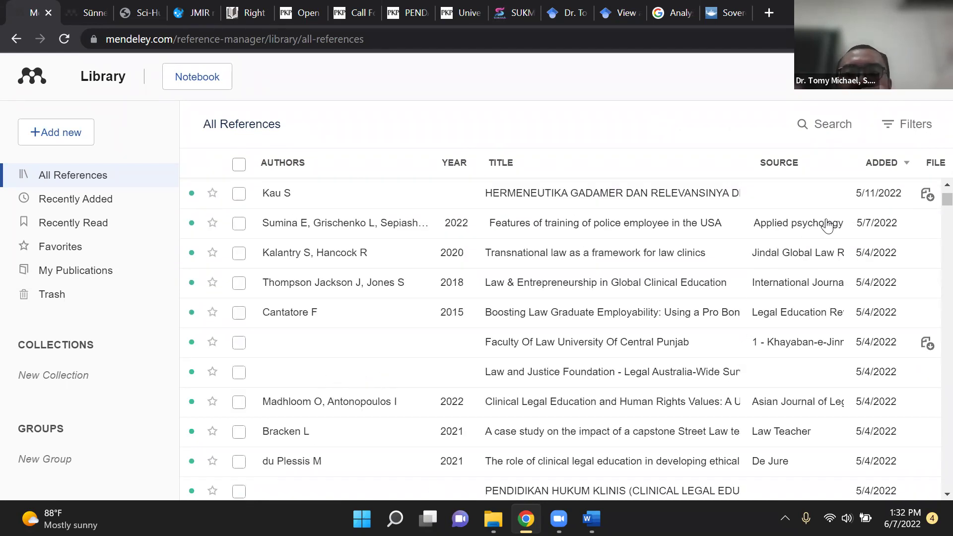
left_click(928, 195)
scroll(932, 237, "down", 5)
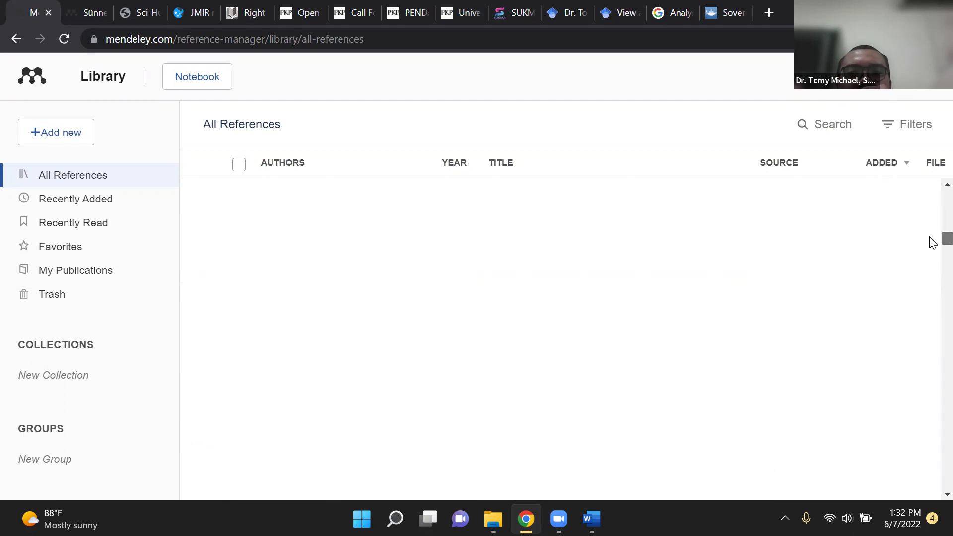
scroll(932, 218, "up", 5)
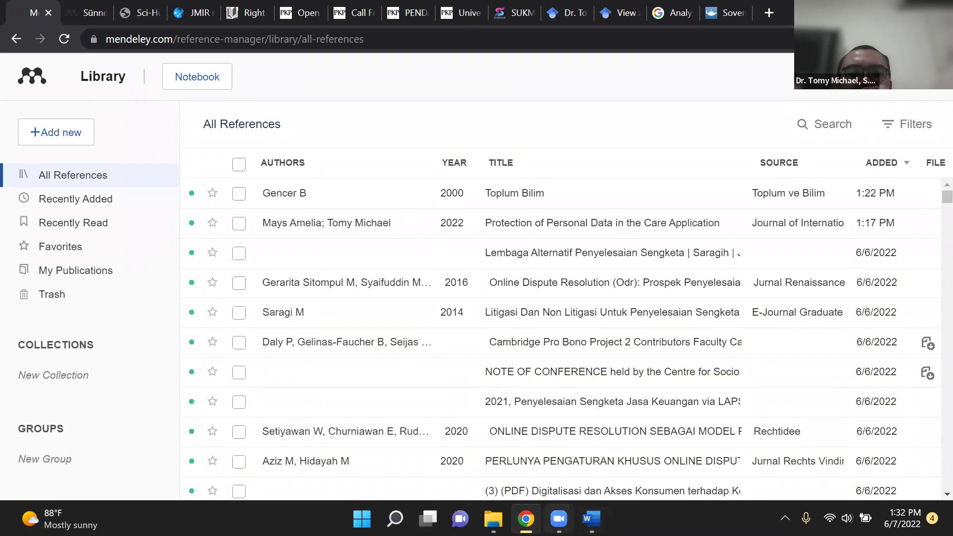
mouse_move(559, 519)
mouse_move(591, 519)
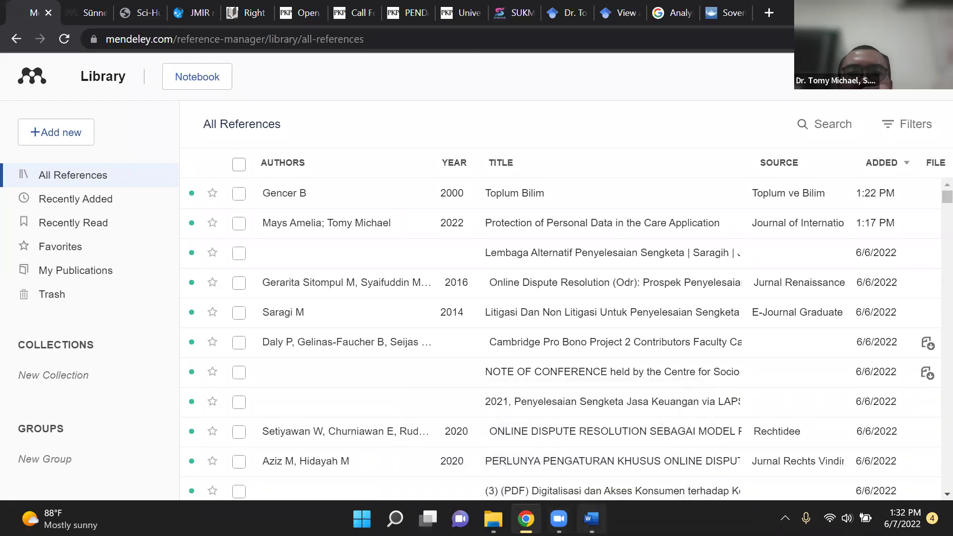
left_click(591, 518)
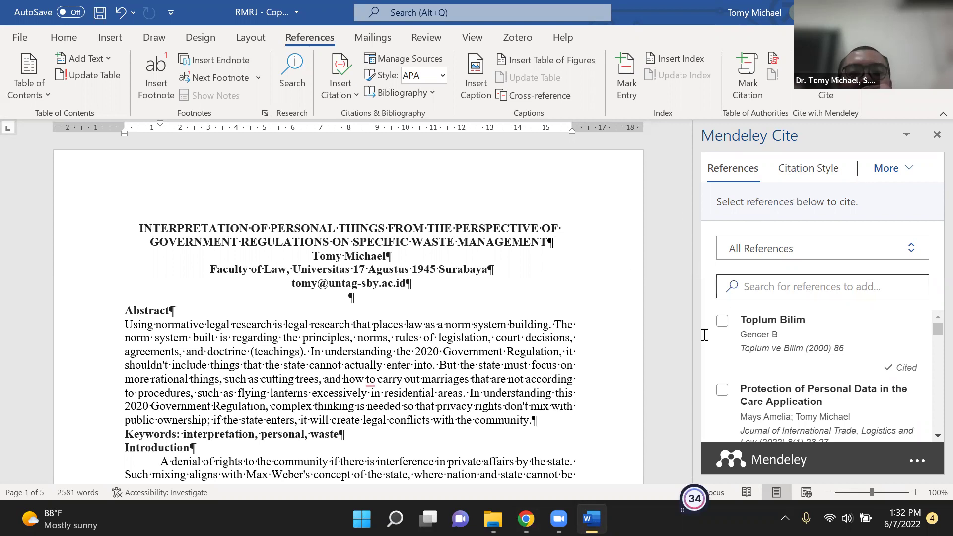
Switch to Chrome and review the open Sci-Hub paper, Google Scholar profile and article record, Google search results and Taylor & Francis article page
left_click(526, 519)
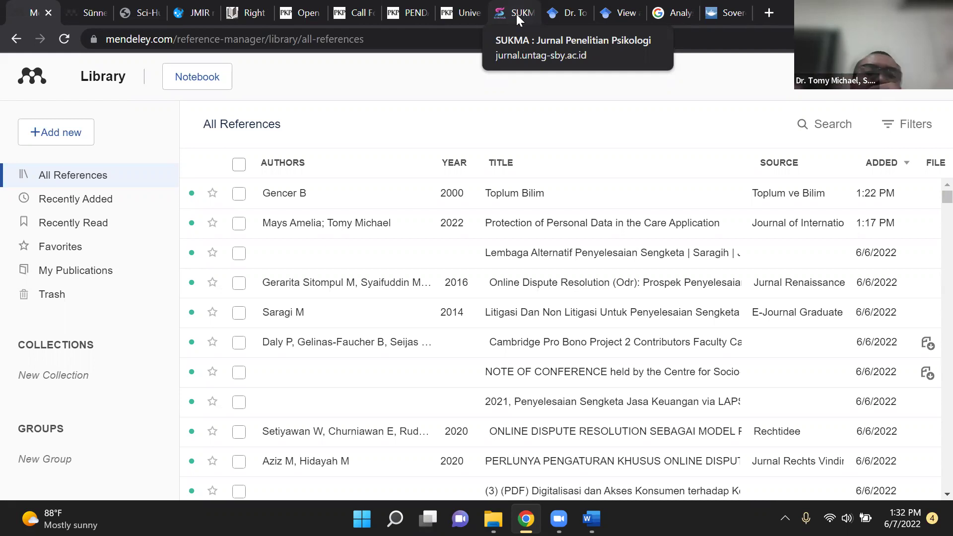
left_click(132, 13)
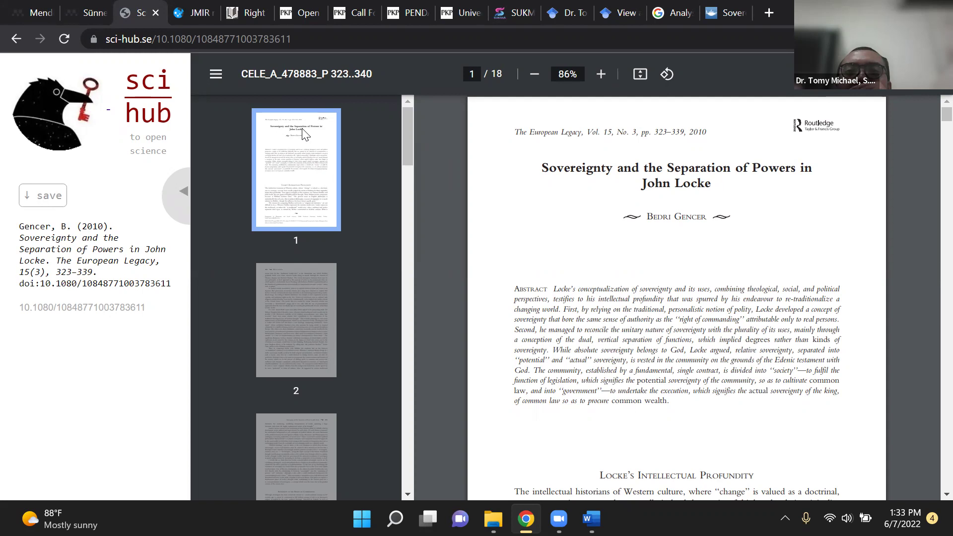
left_click(566, 14)
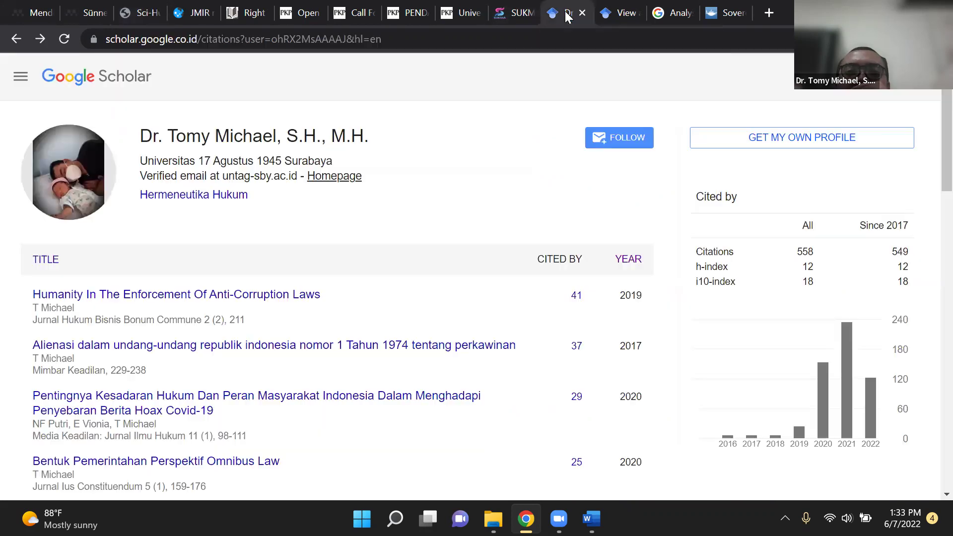
left_click(620, 14)
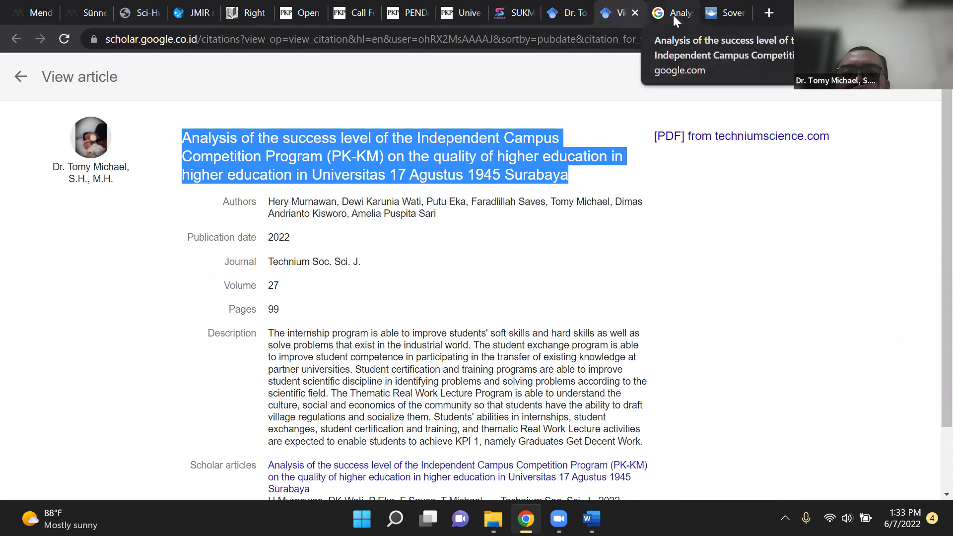
left_click(674, 15)
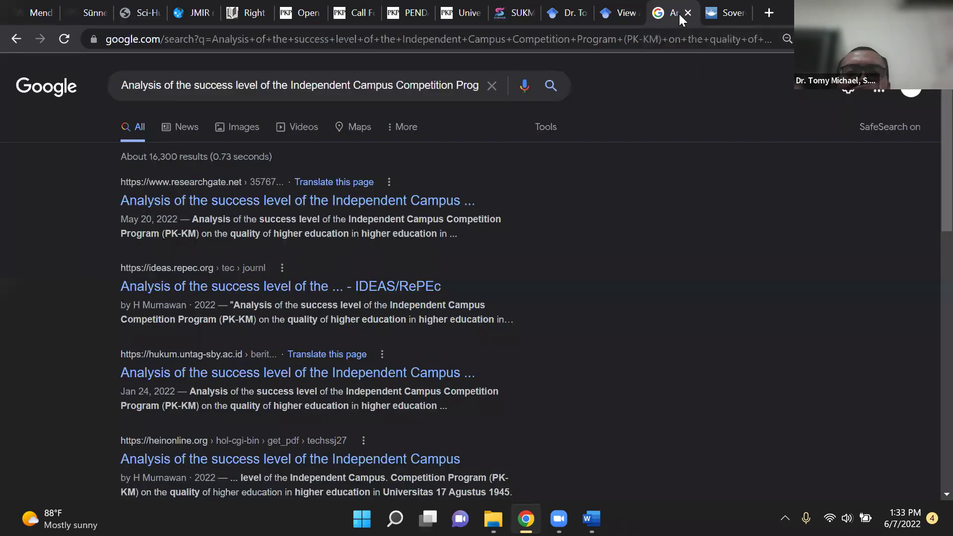
left_click(715, 14)
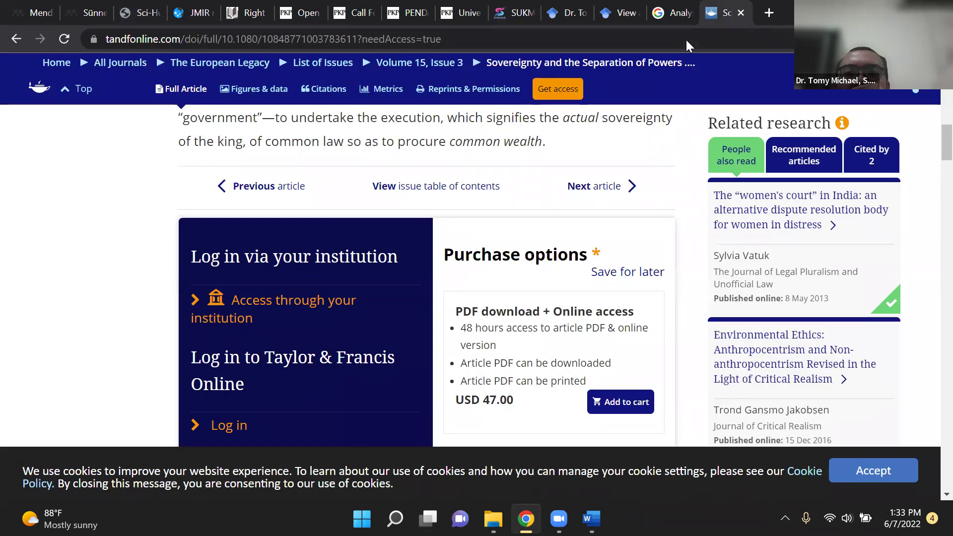